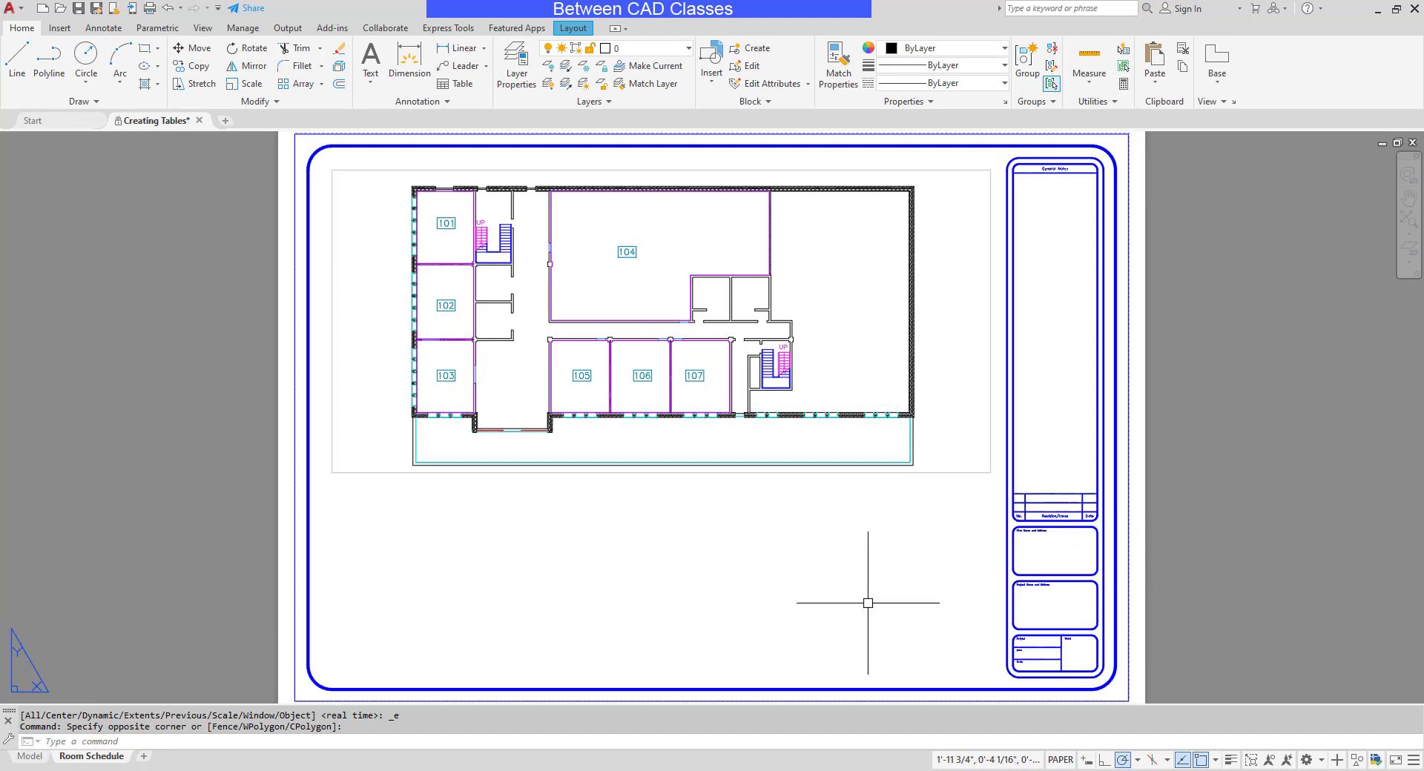
Make A-Anno-Schd the current layer and start inserting a new table.
click(673, 47)
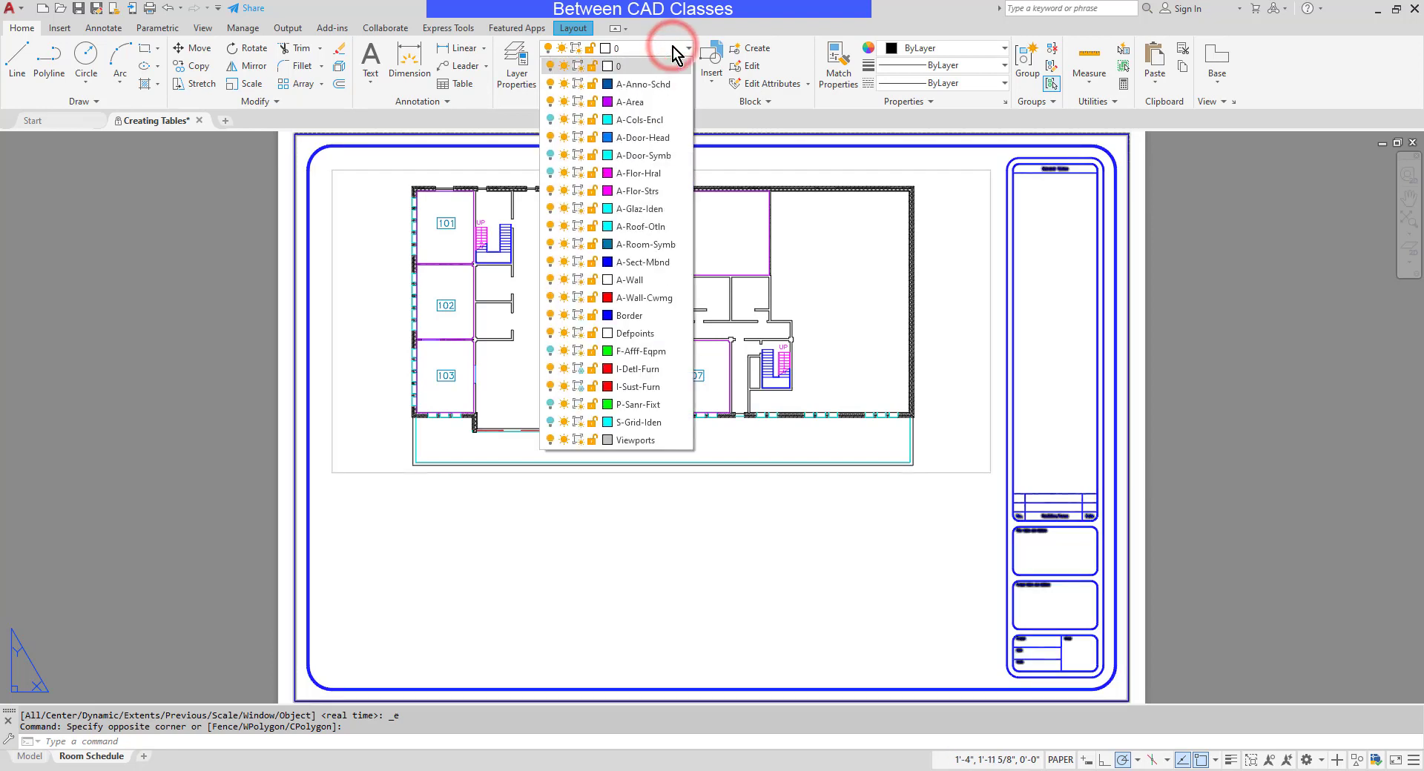
click(673, 86)
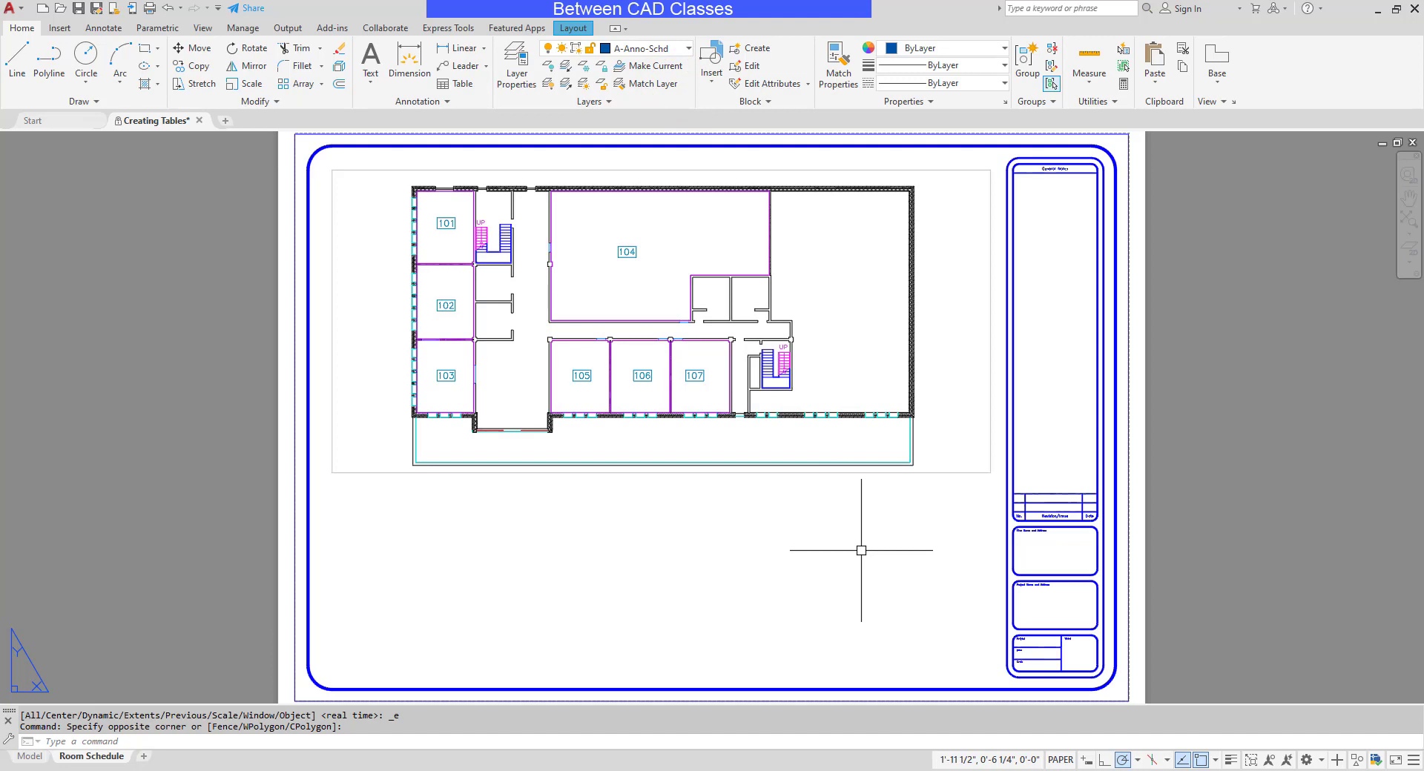
click(103, 30)
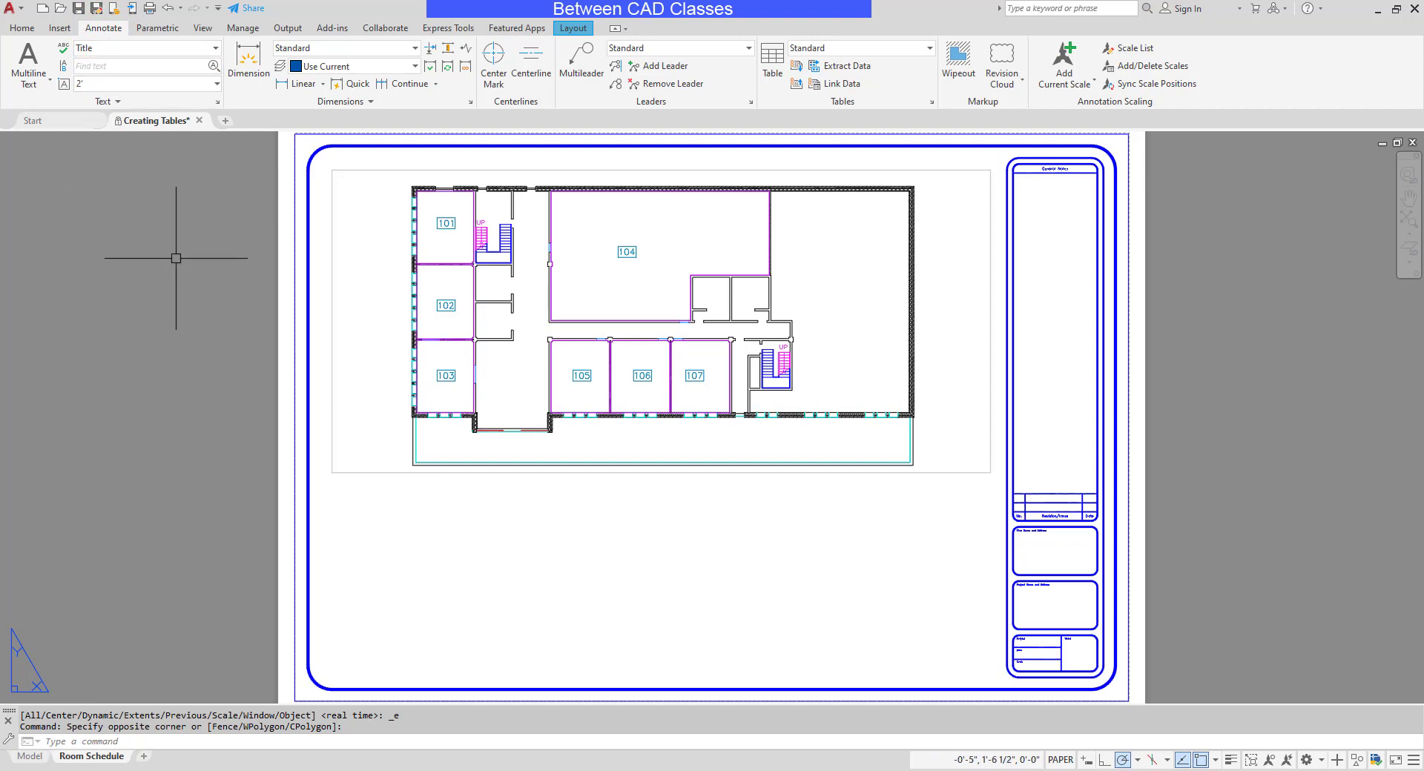
click(776, 82)
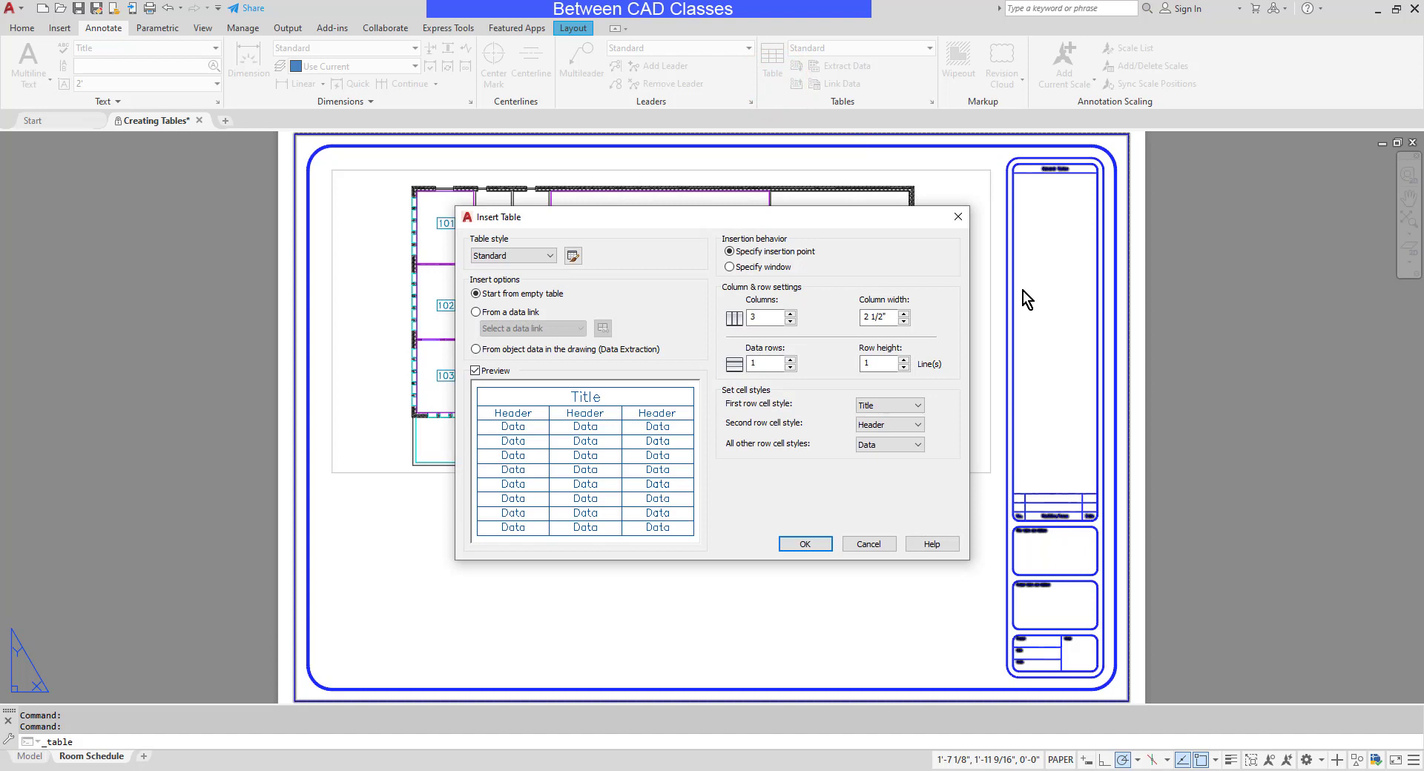
Try the Electrical table style and window insertion, returning to the Standard style with a specified insertion point.
click(544, 258)
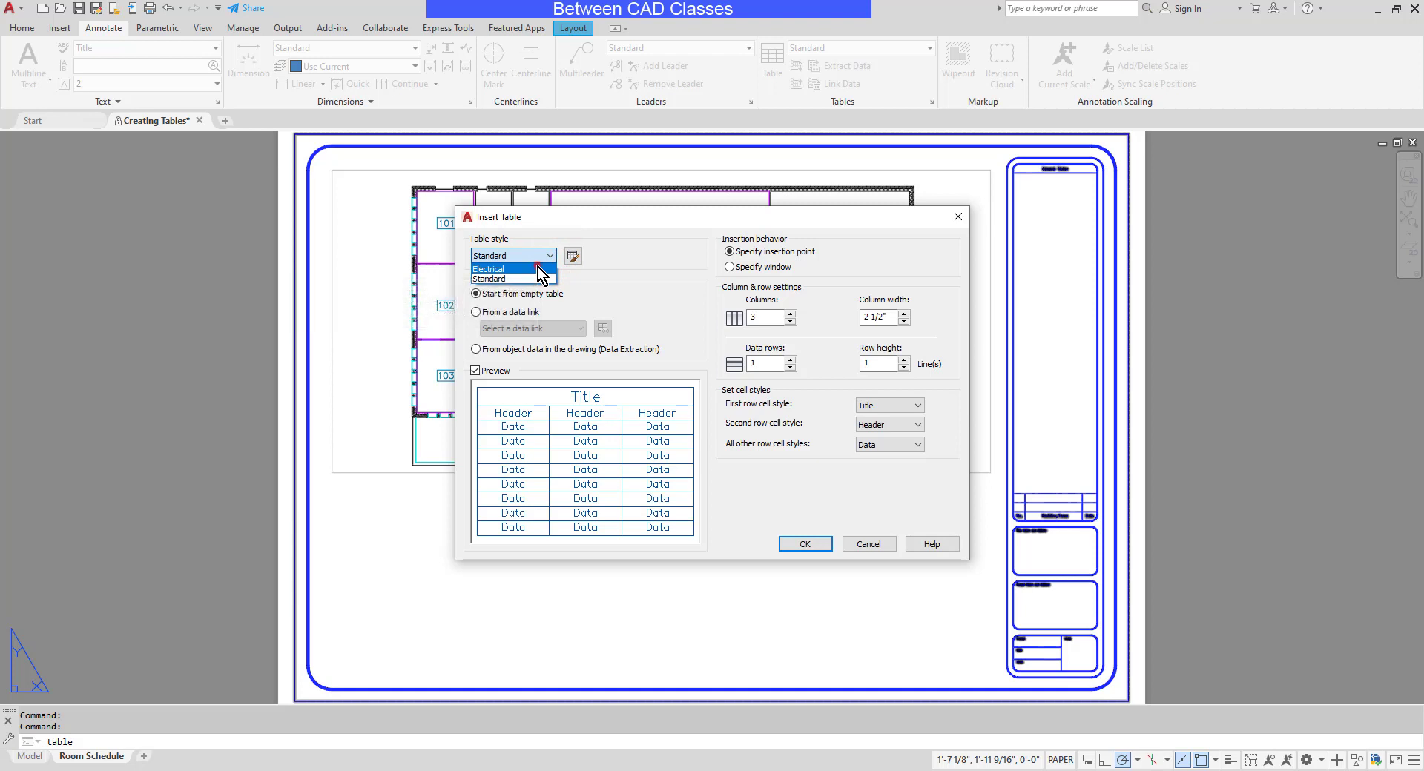
click(538, 268)
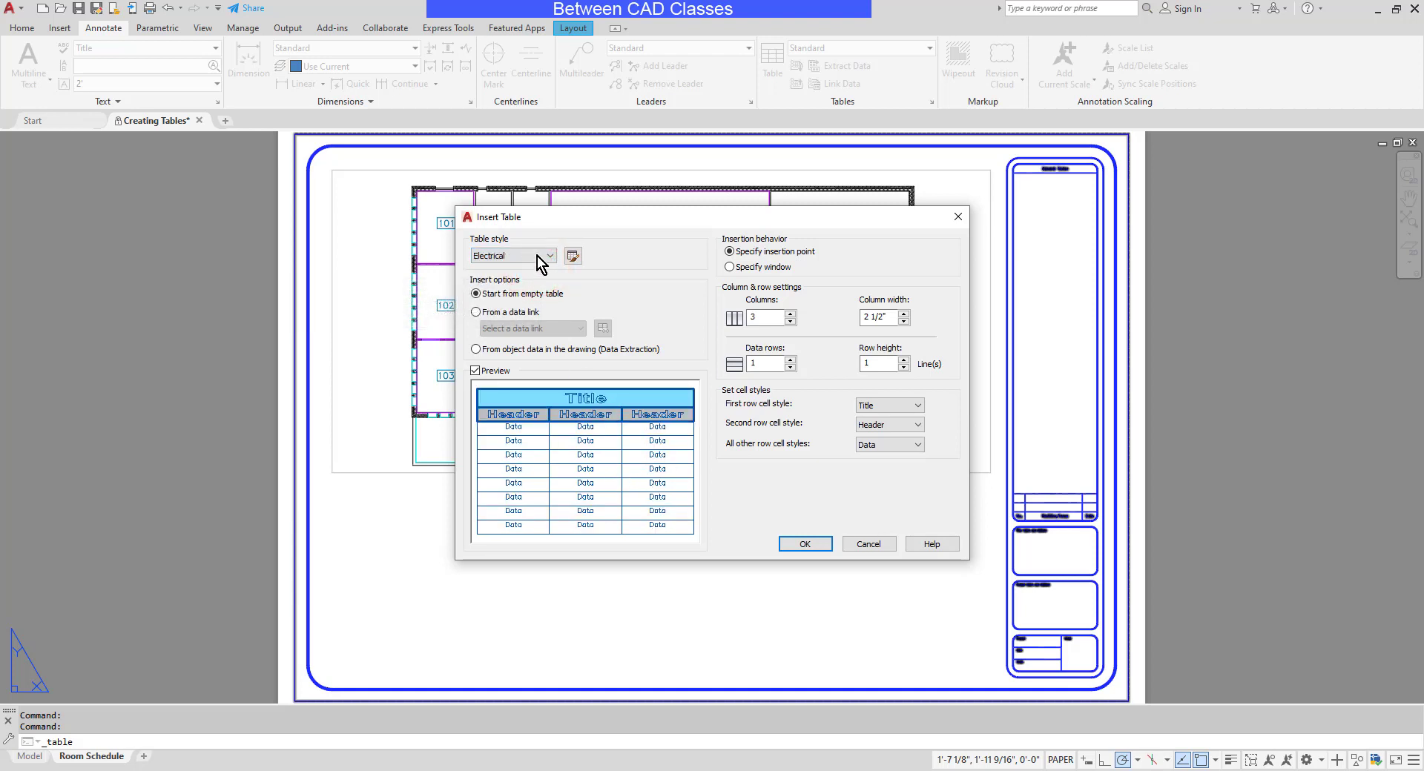
click(541, 258)
click(508, 279)
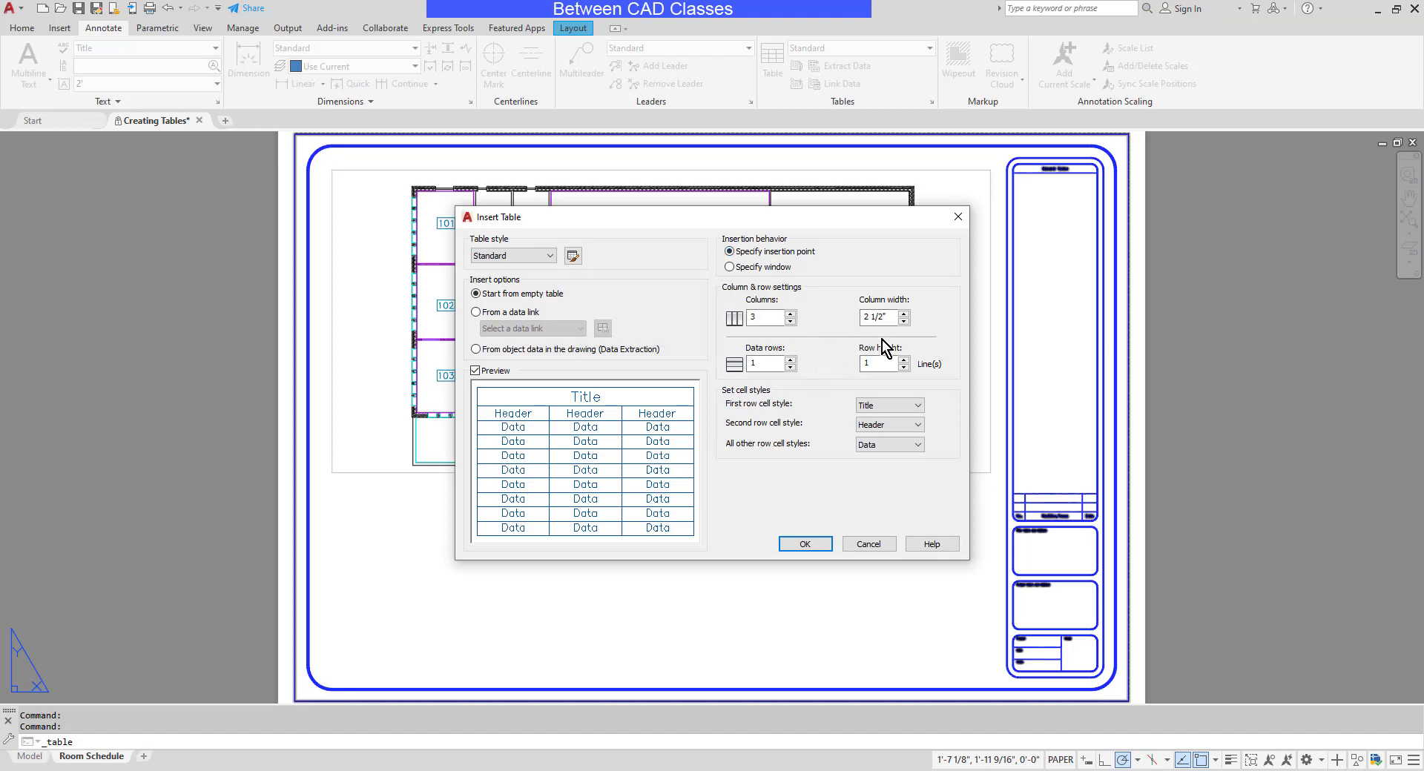
click(781, 267)
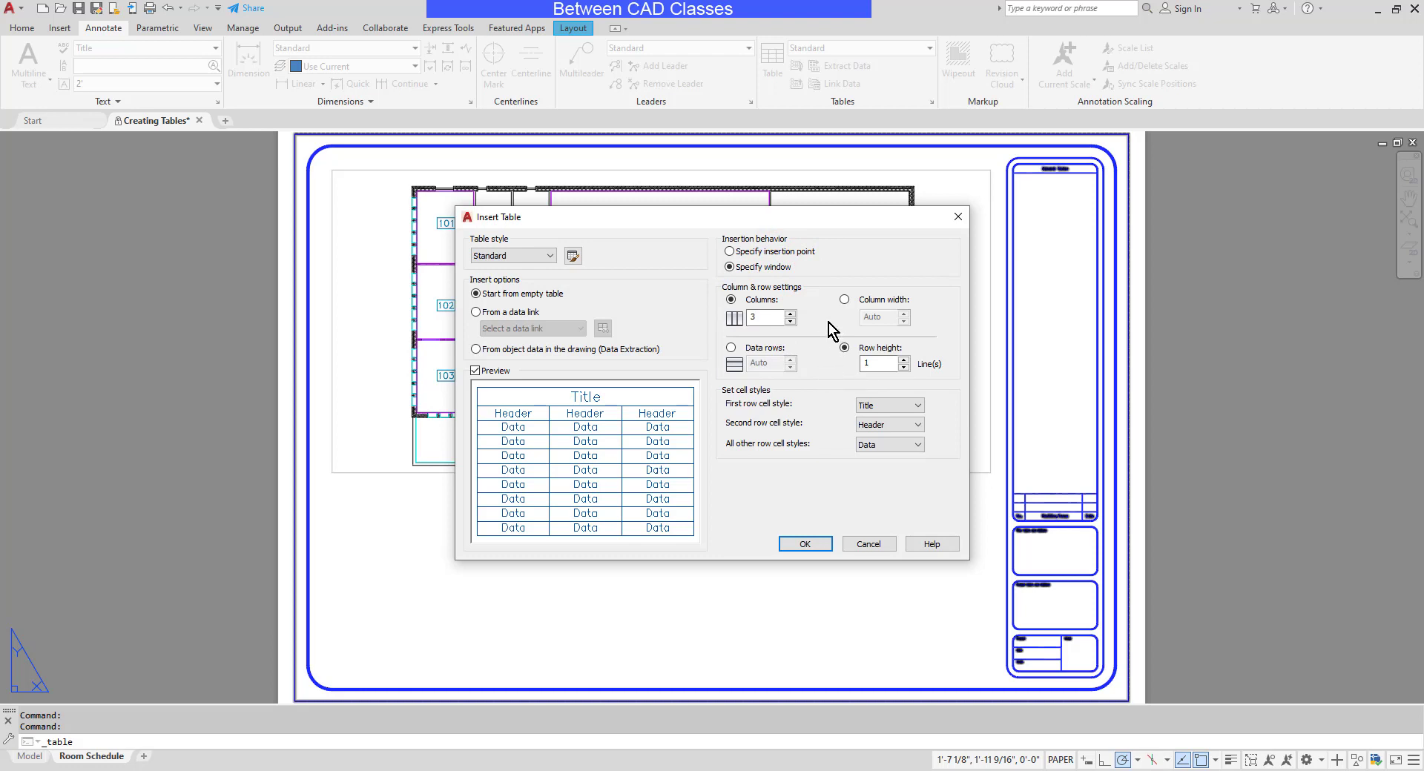
click(785, 253)
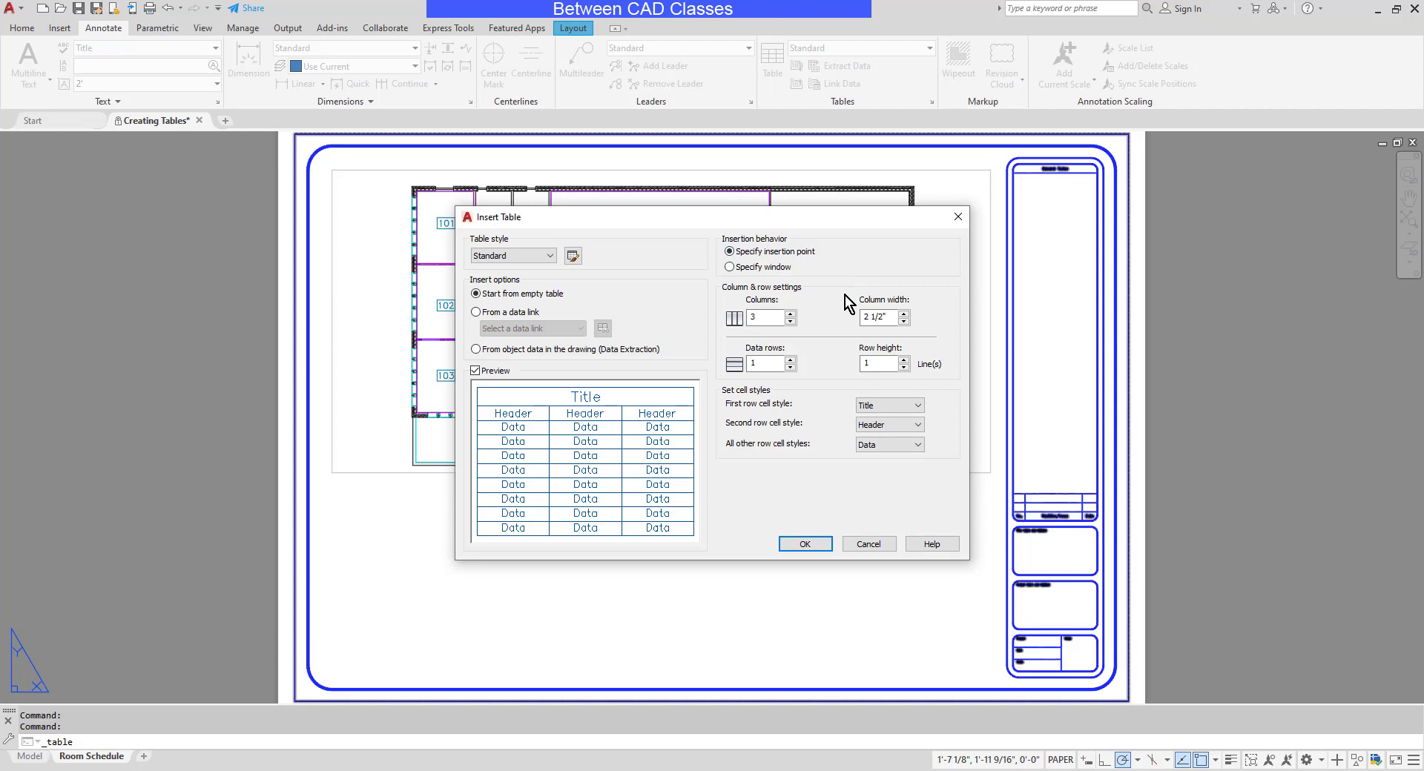
Set the table to 4 columns, trying Data as the cell style of the first two rows before restoring Title and Header.
click(790, 314)
click(904, 425)
click(882, 437)
click(890, 405)
click(866, 420)
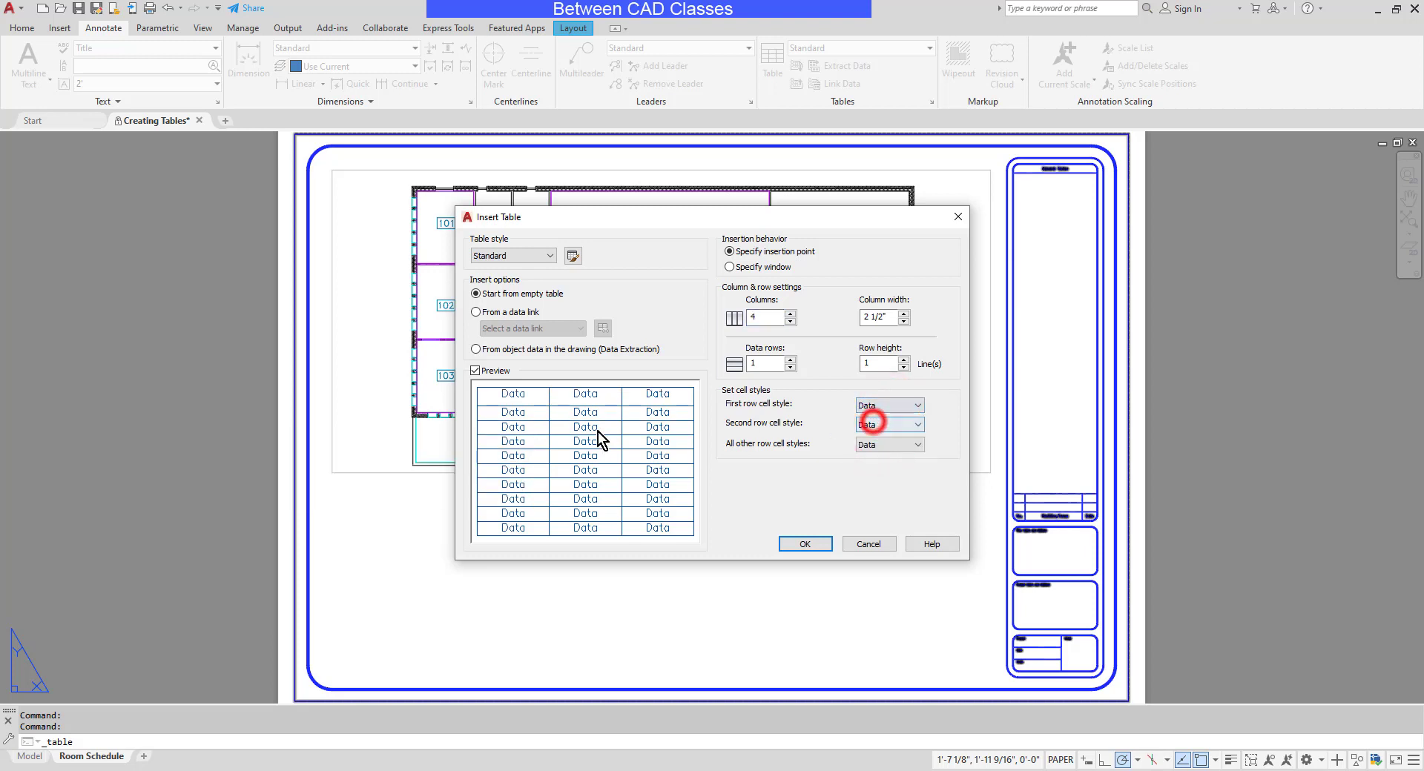
click(895, 411)
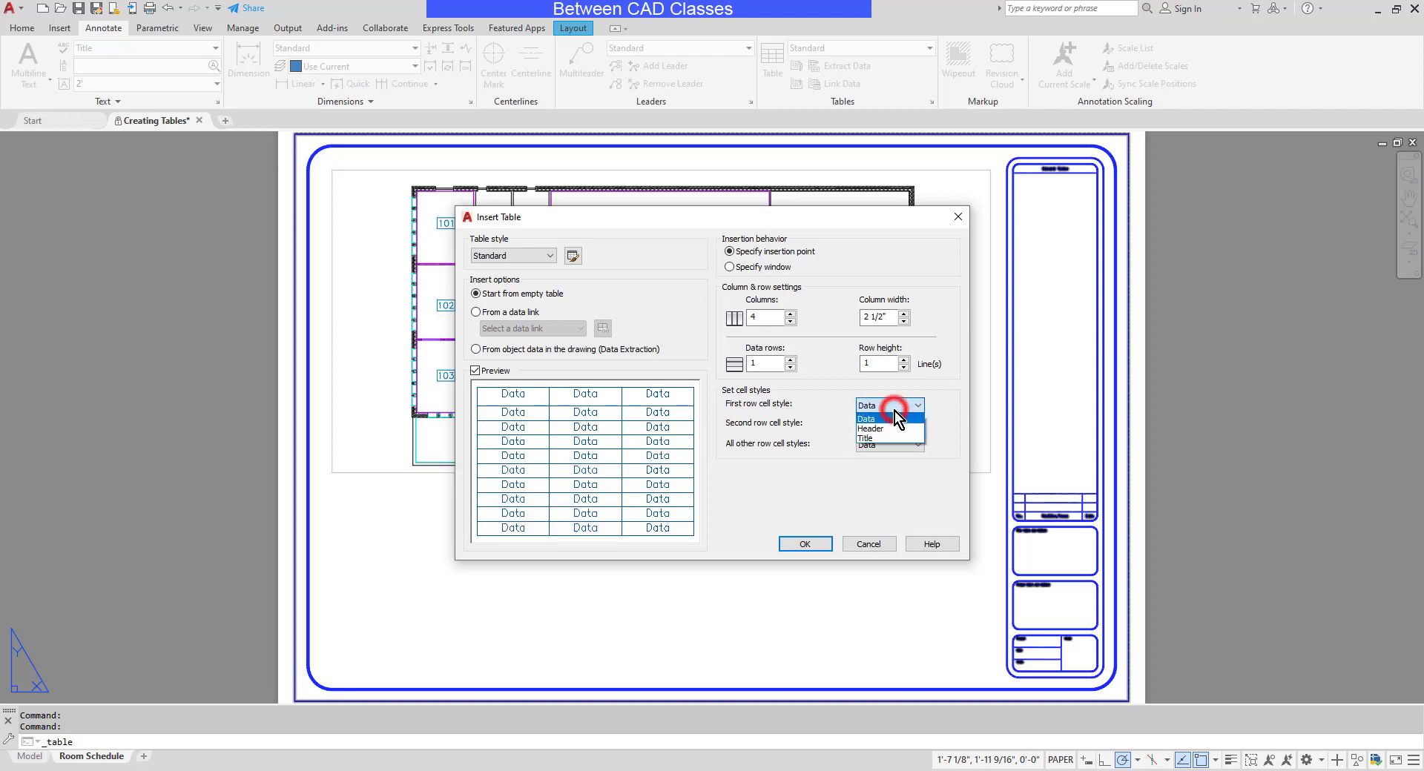
click(879, 439)
click(890, 428)
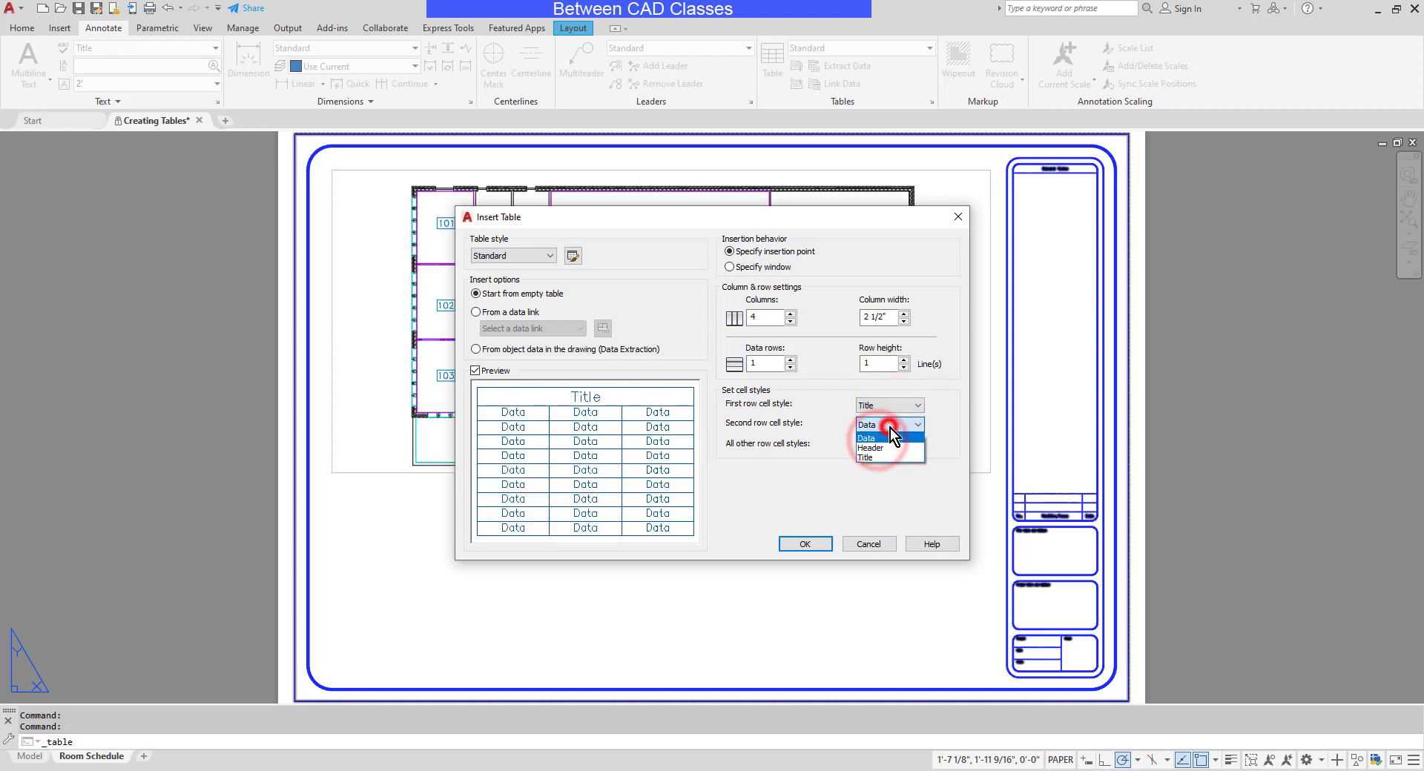
click(883, 446)
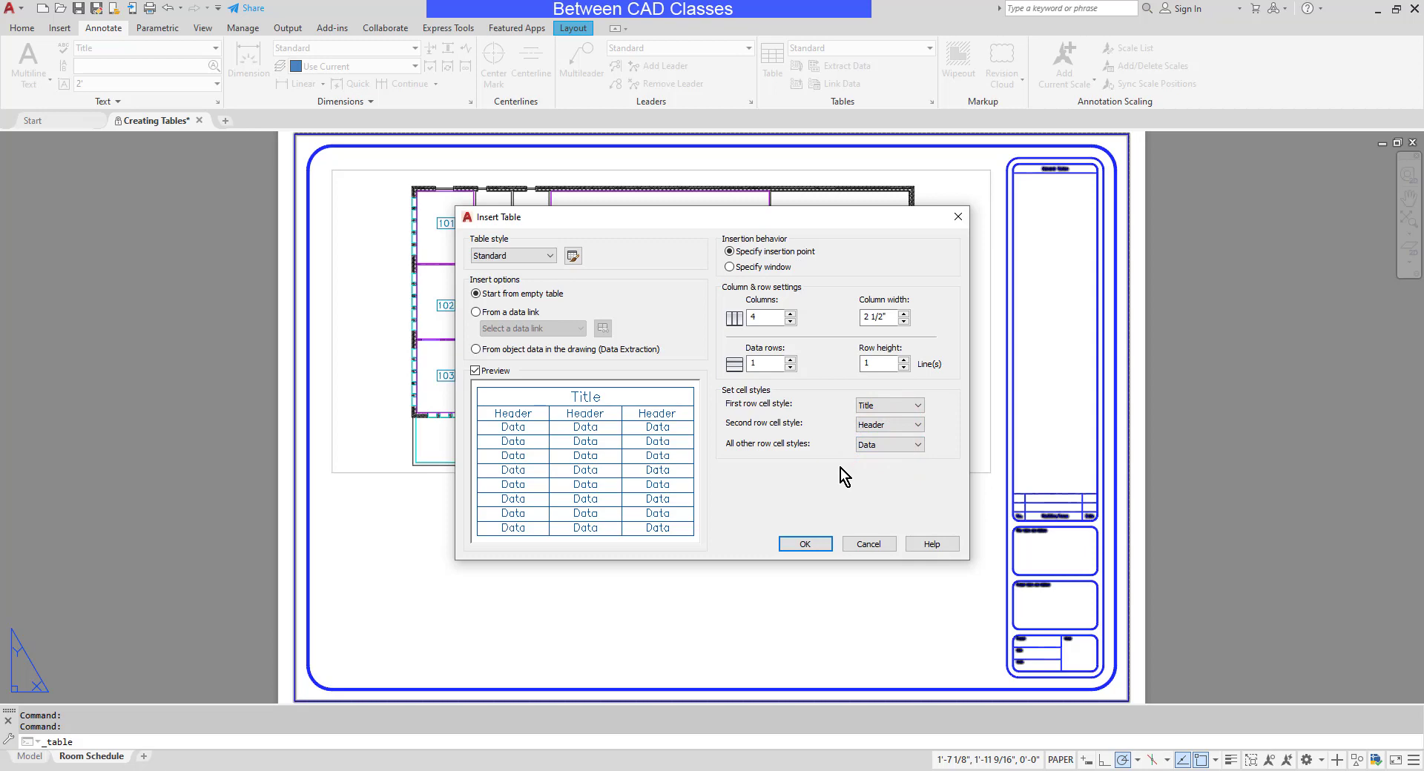
Insert the four-column table on the sheet in the empty area below the floor plan's left side.
click(795, 547)
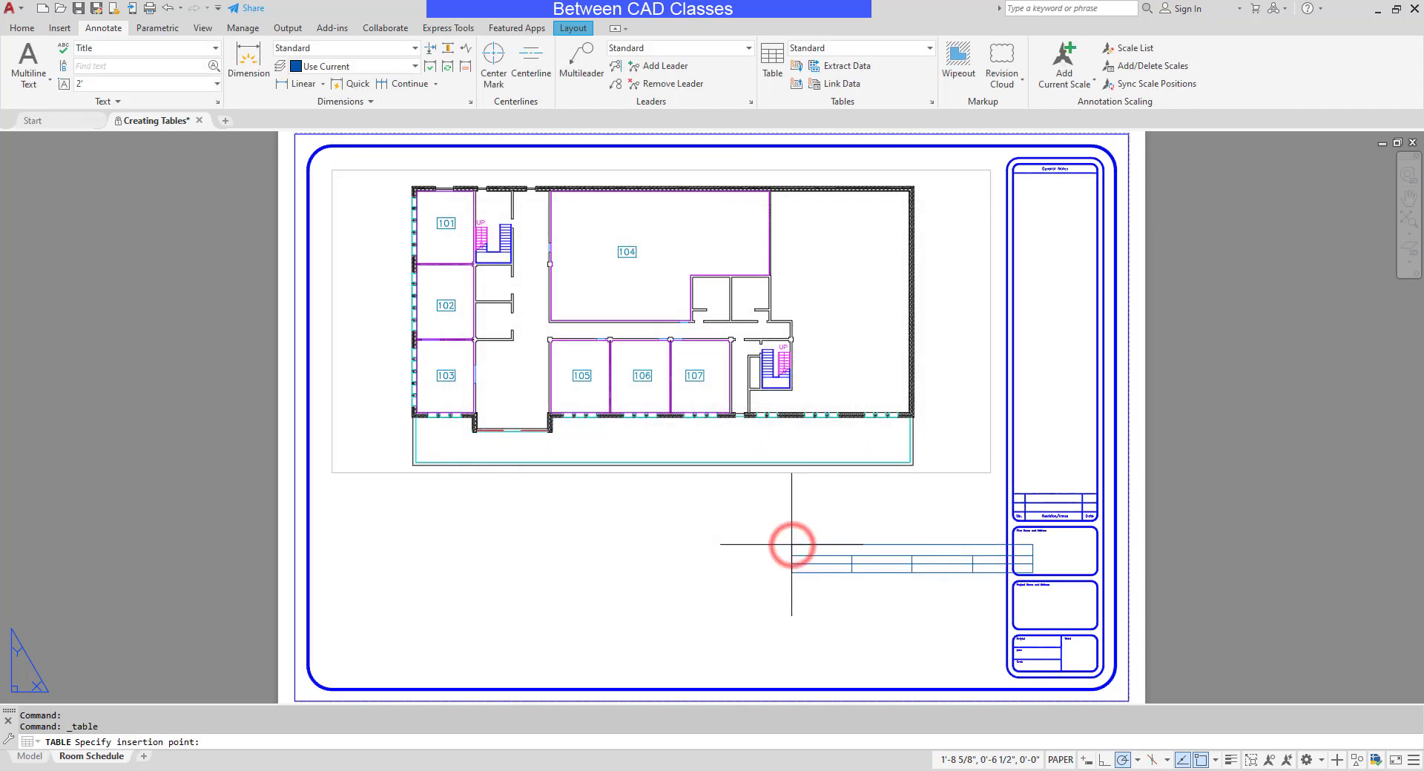
click(380, 500)
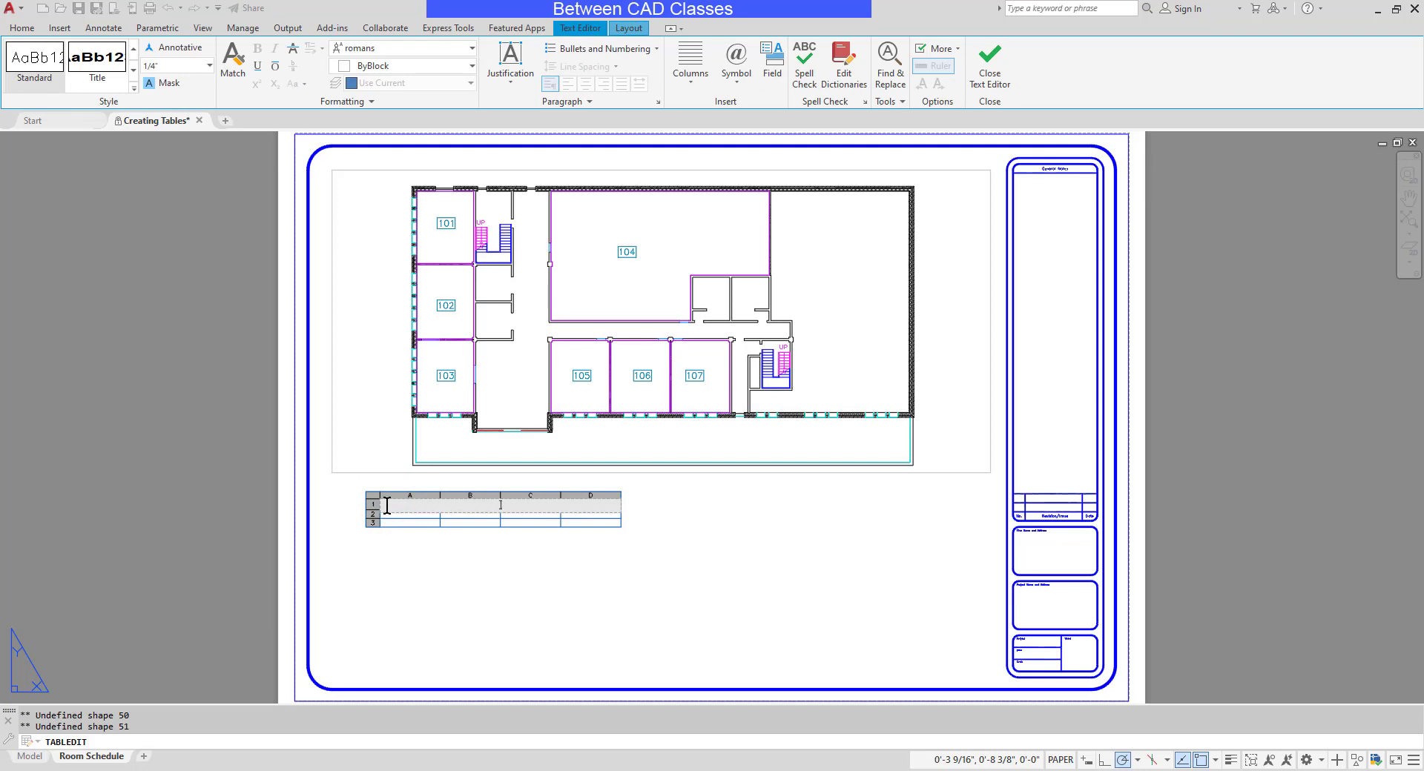
Advance the cell editor from the title row across the header row to cell C2.
key(Tab)
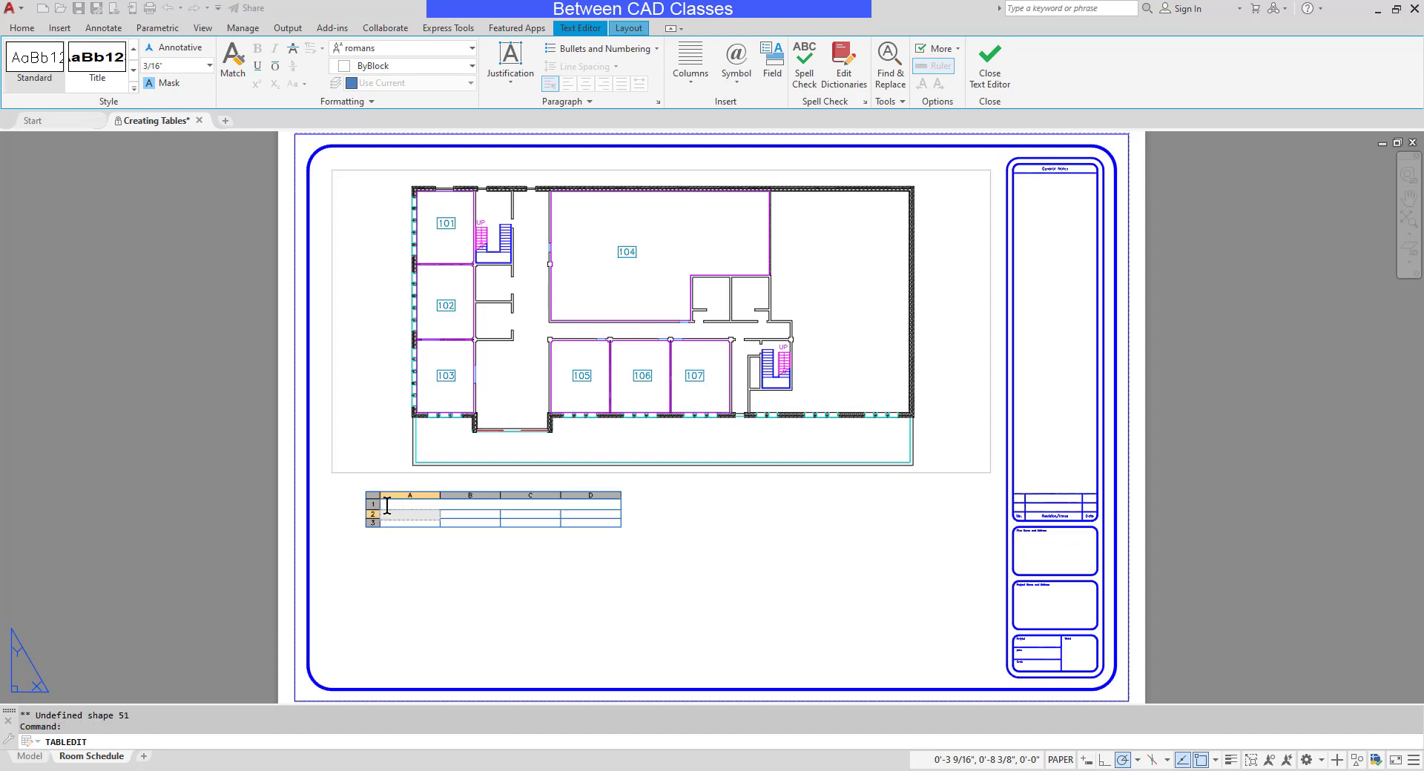
key(Tab)
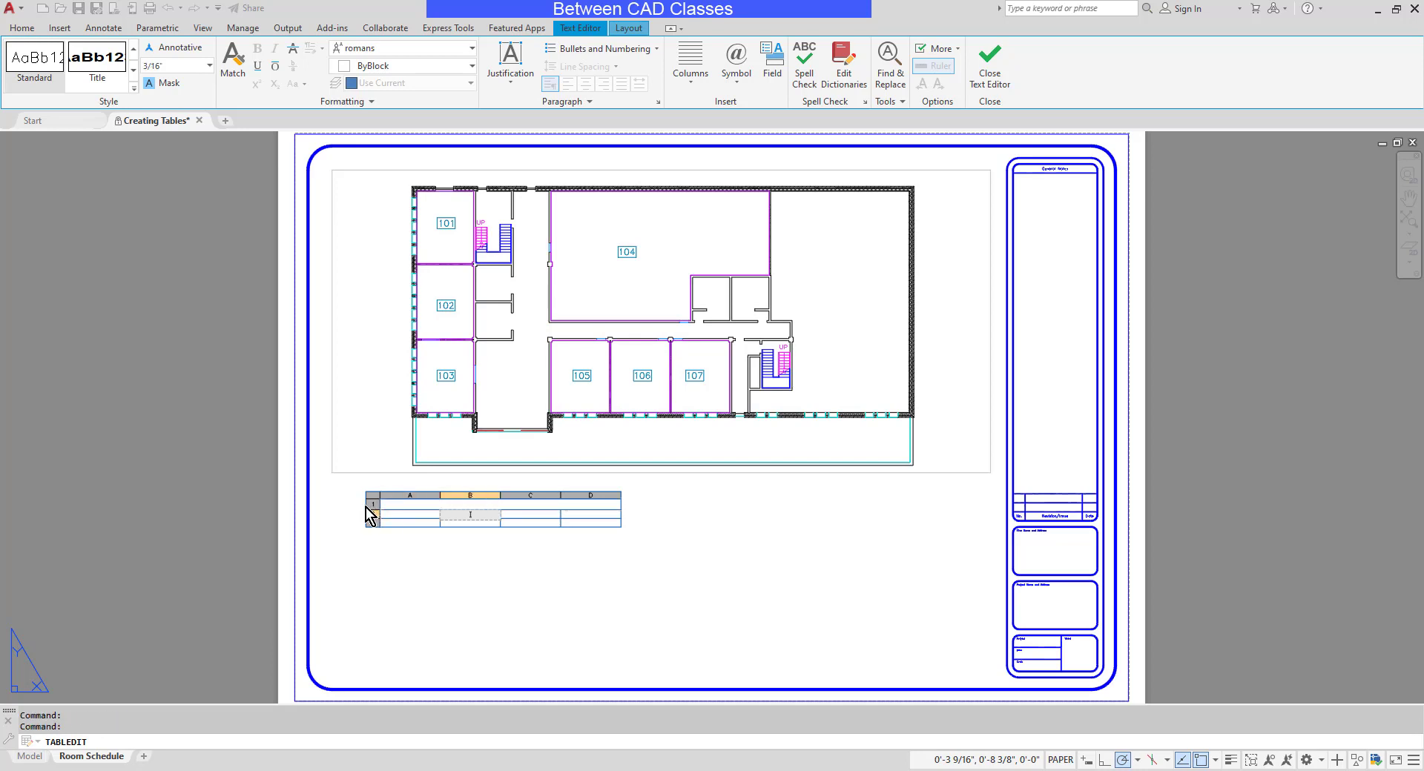
scroll(358, 512, up, 4)
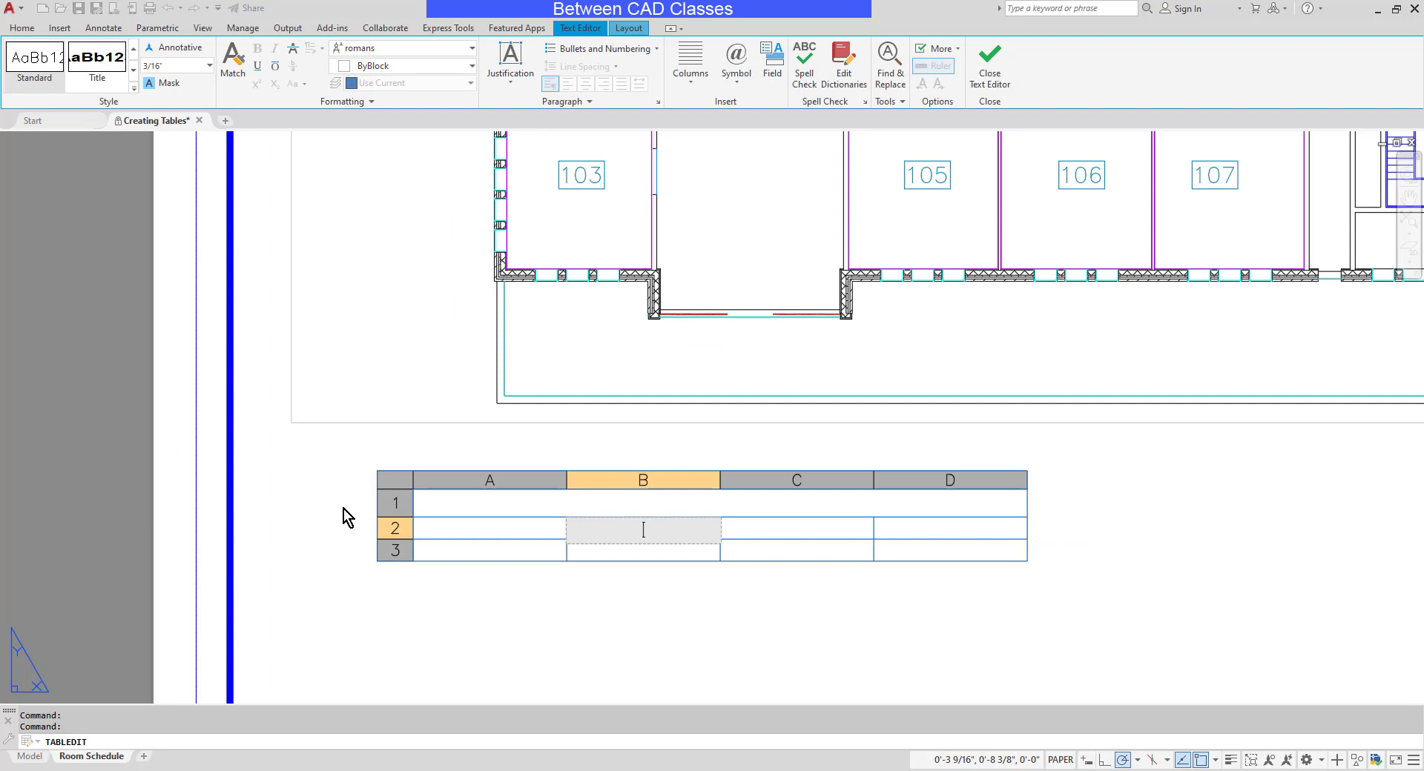
key(Tab)
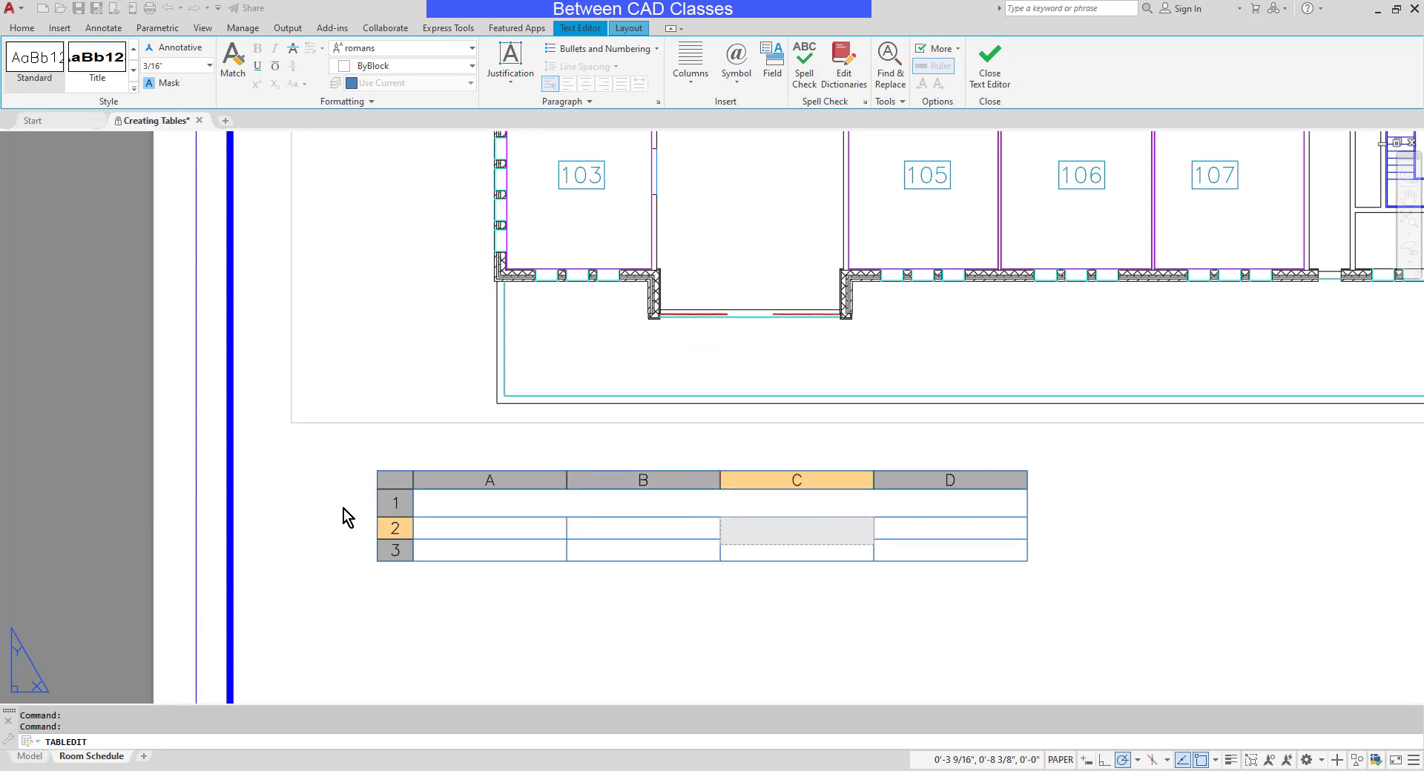
Move the cell editor back and forth among B2, B3, C2 and C3, returning to C2 without entering text.
key(Down)
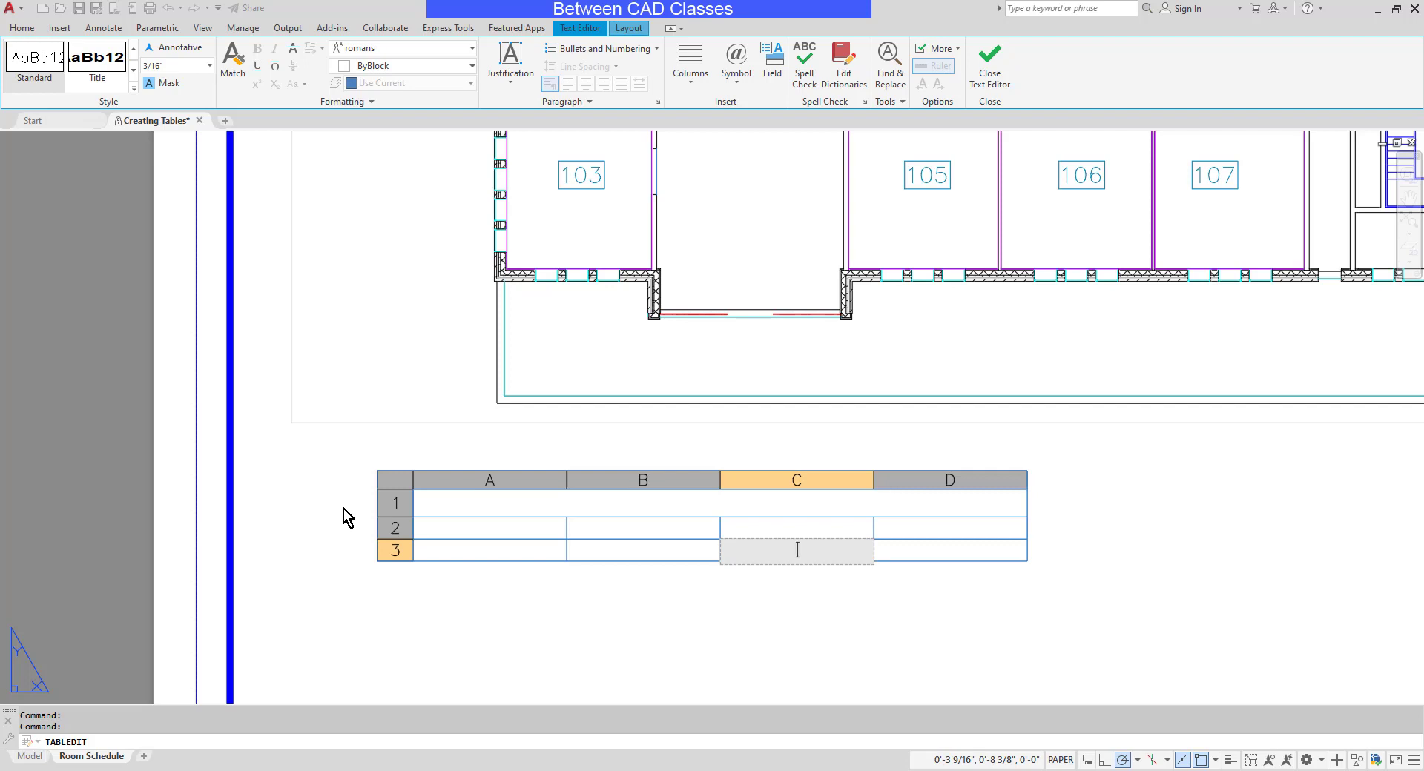
key(Left)
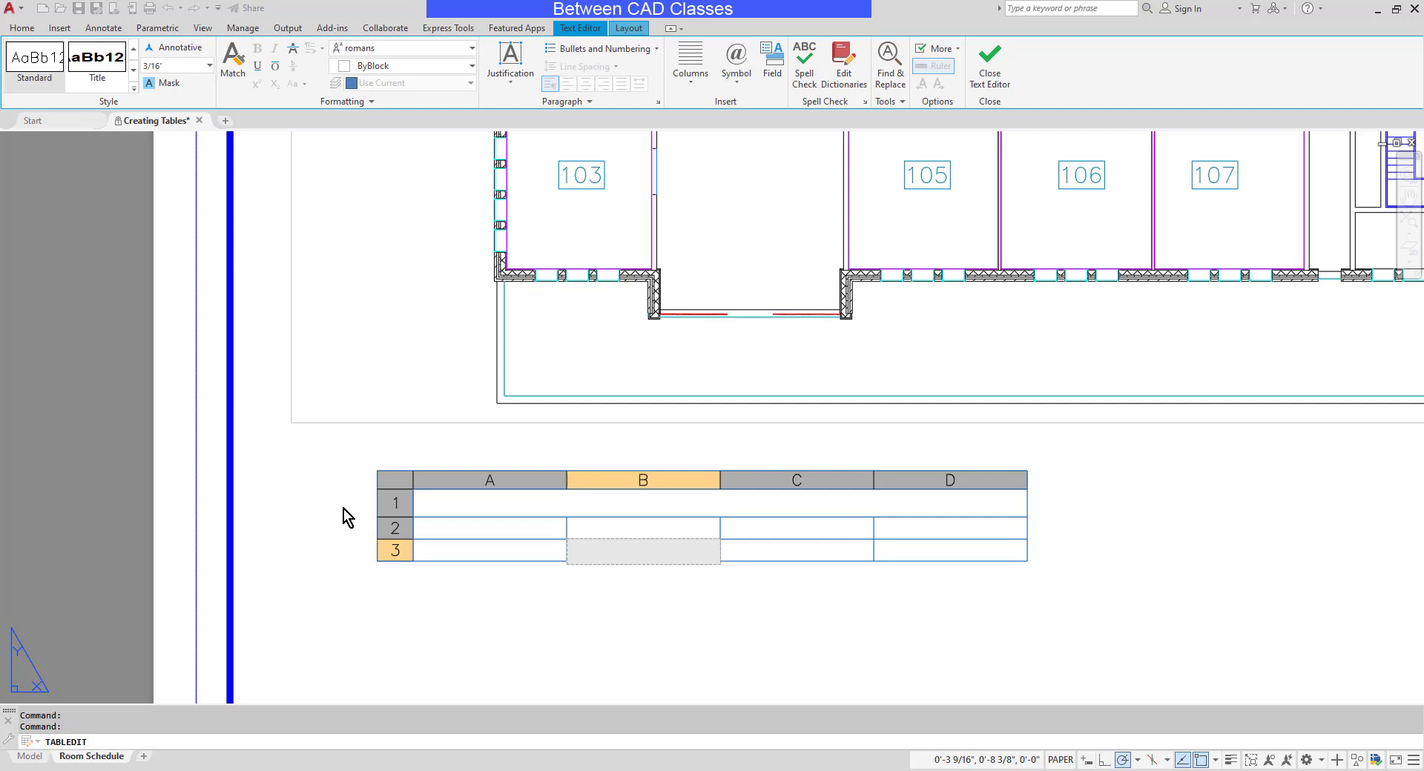
key(Up)
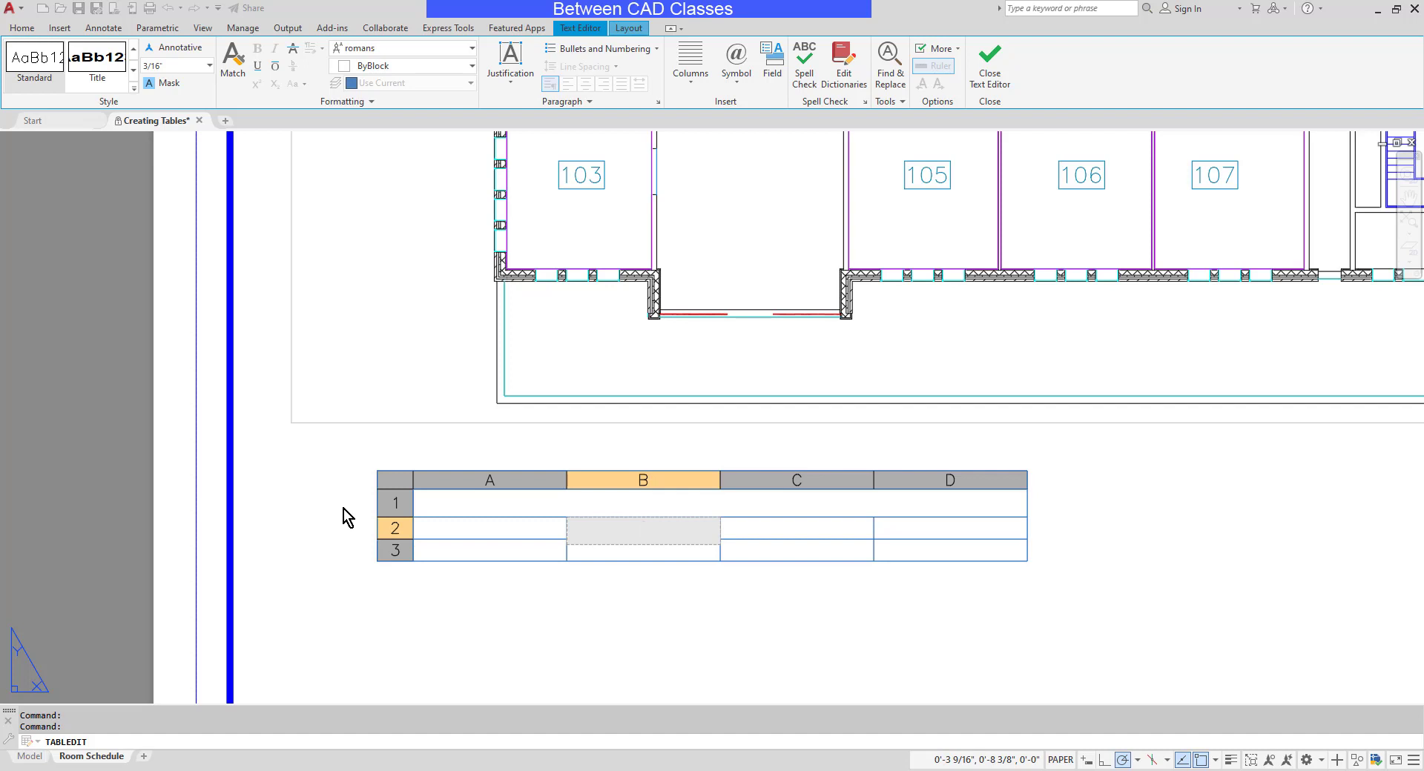
key(Right)
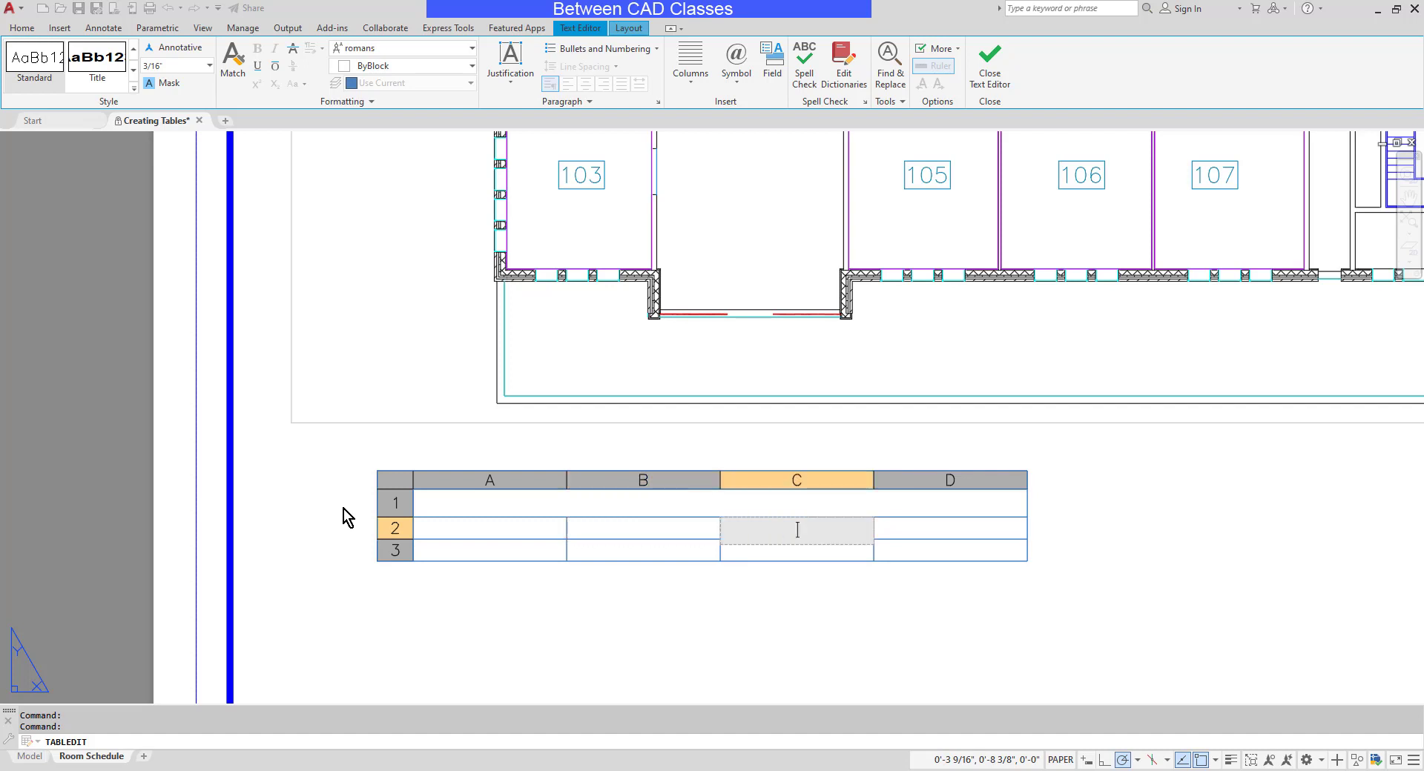
key(Left)
key(Down)
key(Up)
key(Right)
key(Down)
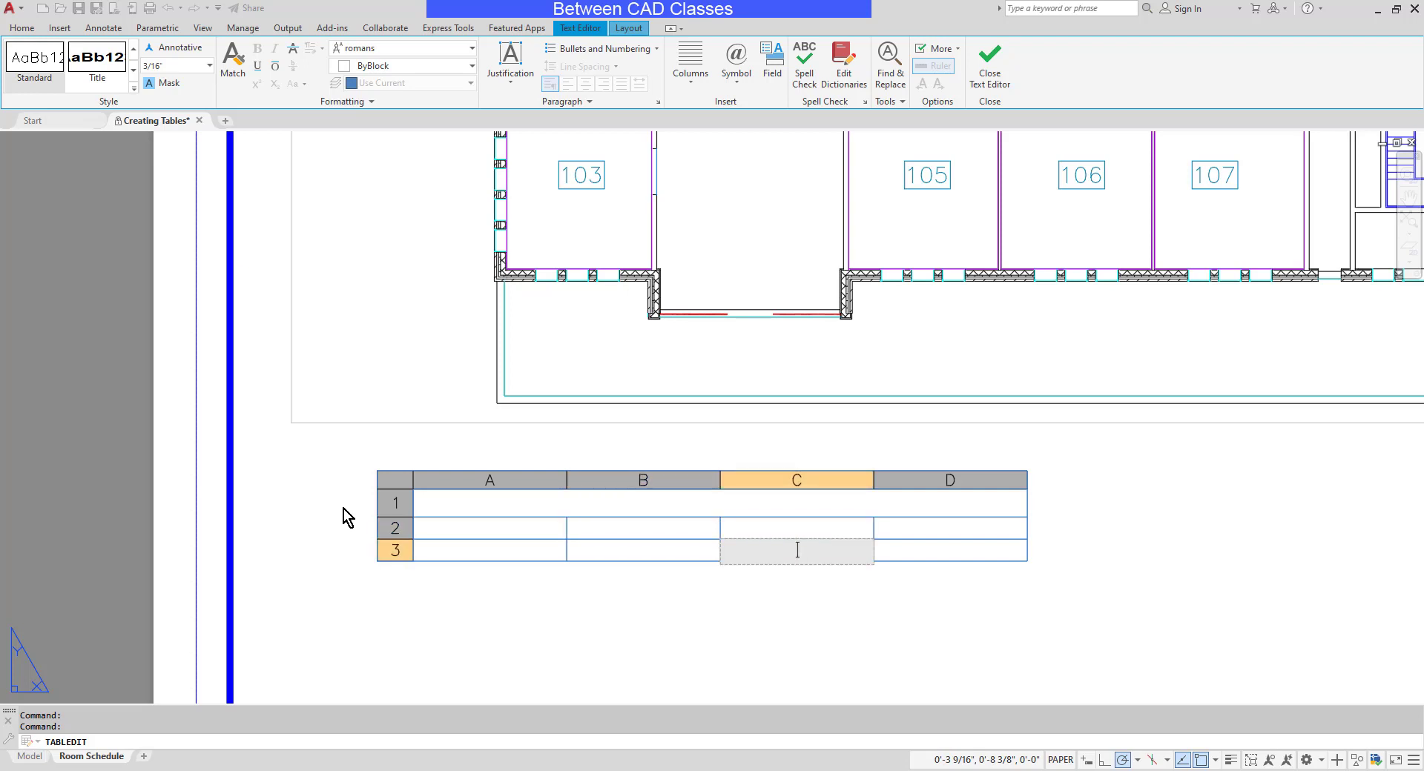
key(Up)
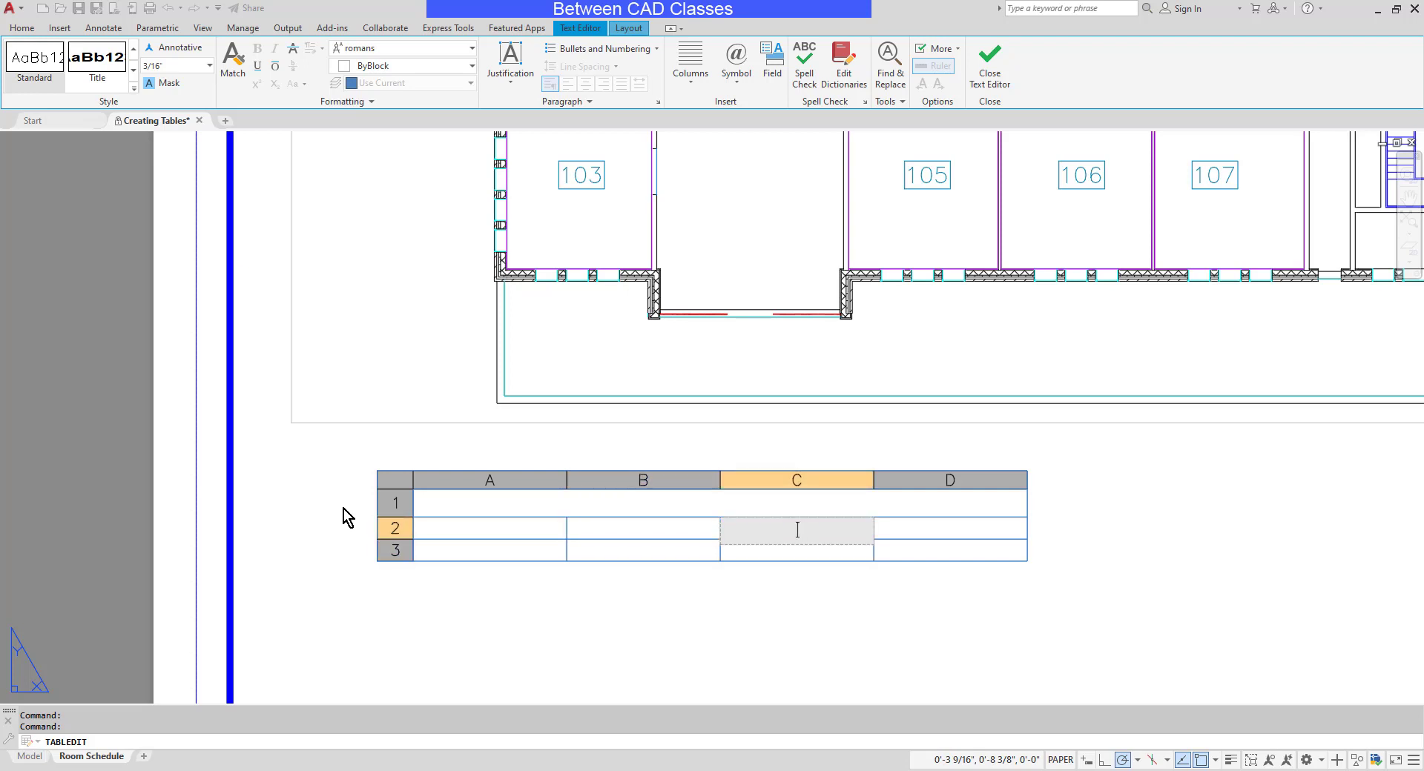
Add rows 4 and 5 by advancing the cell editor past the last cell of the table, and finish editing.
key(Tab)
key(Tab)
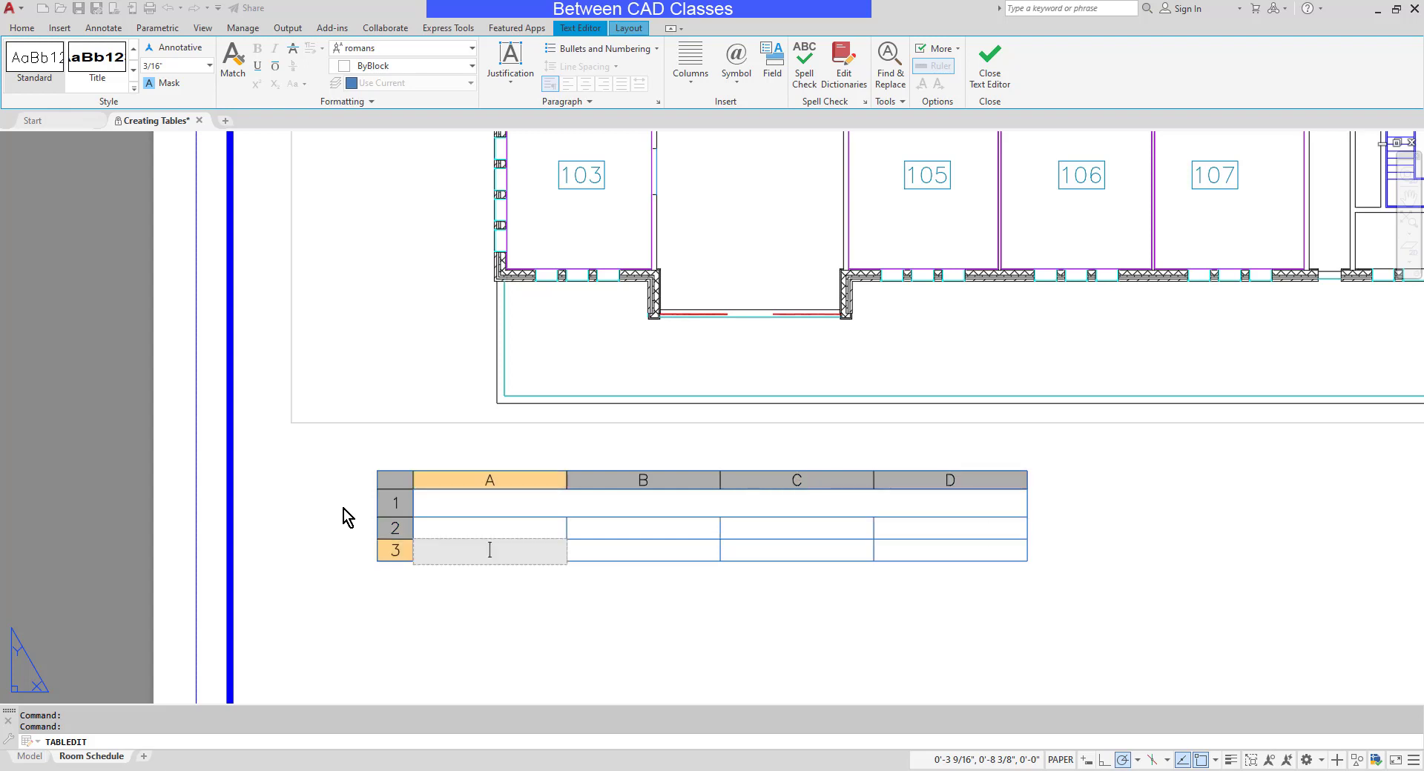
key(Tab)
key(Tab)
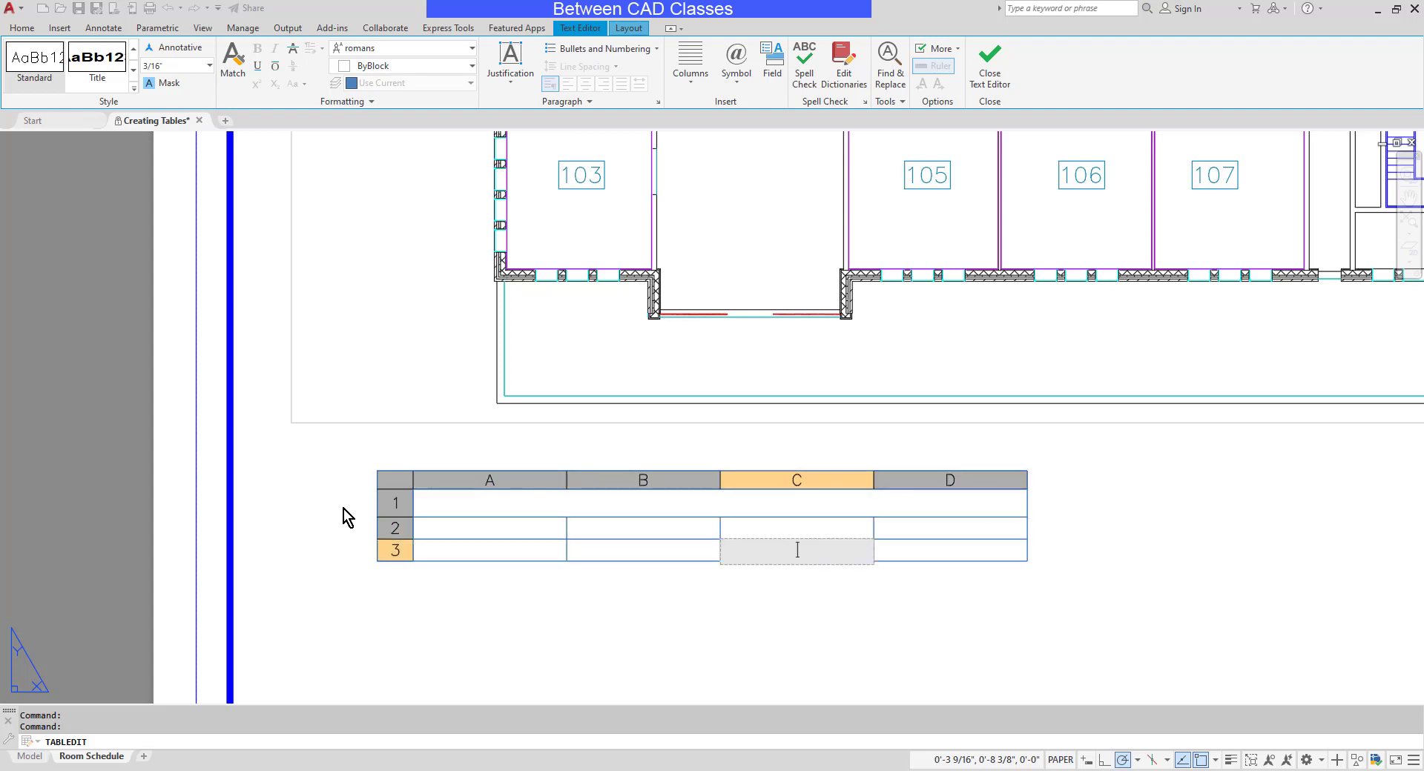
key(Tab)
key(Tab)
key(Tab)
key(Tab)
key(Tab)
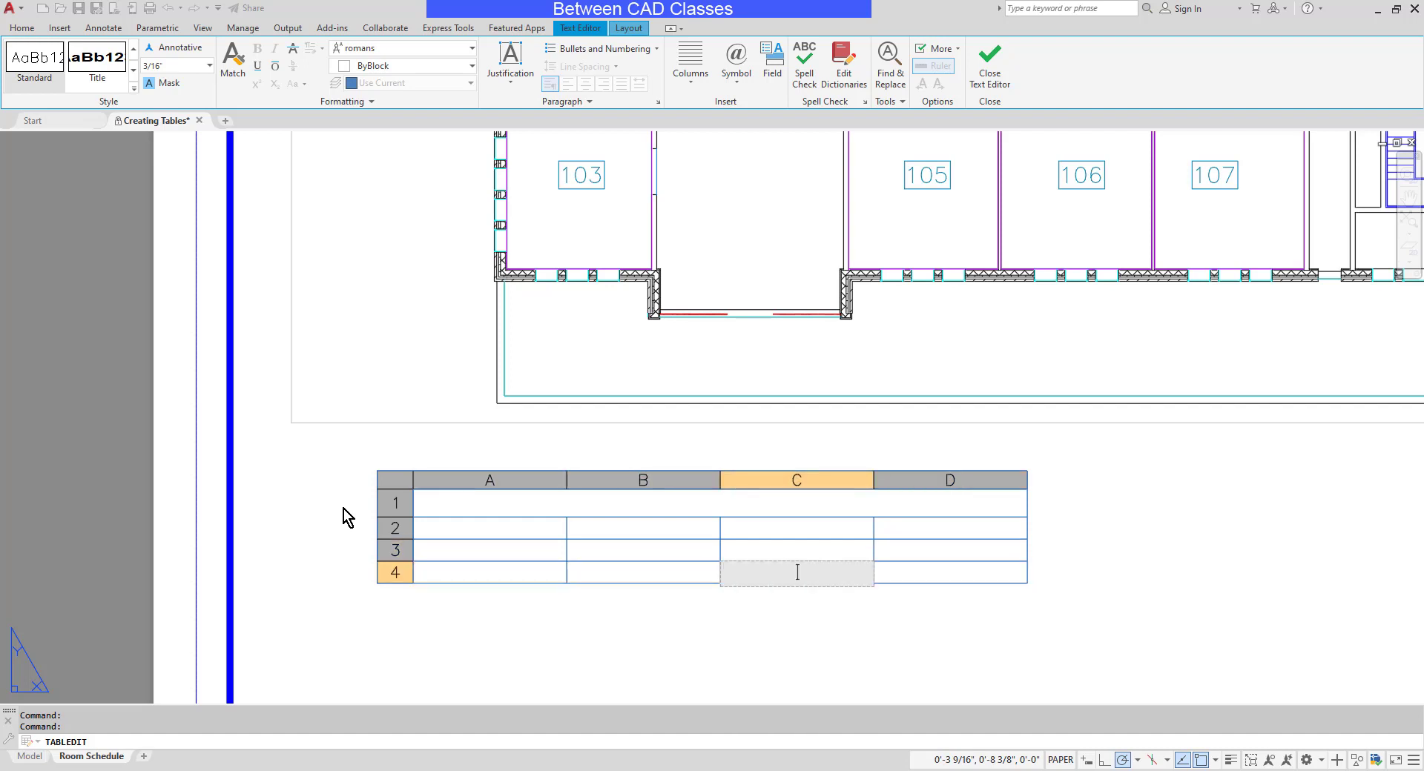
key(Tab)
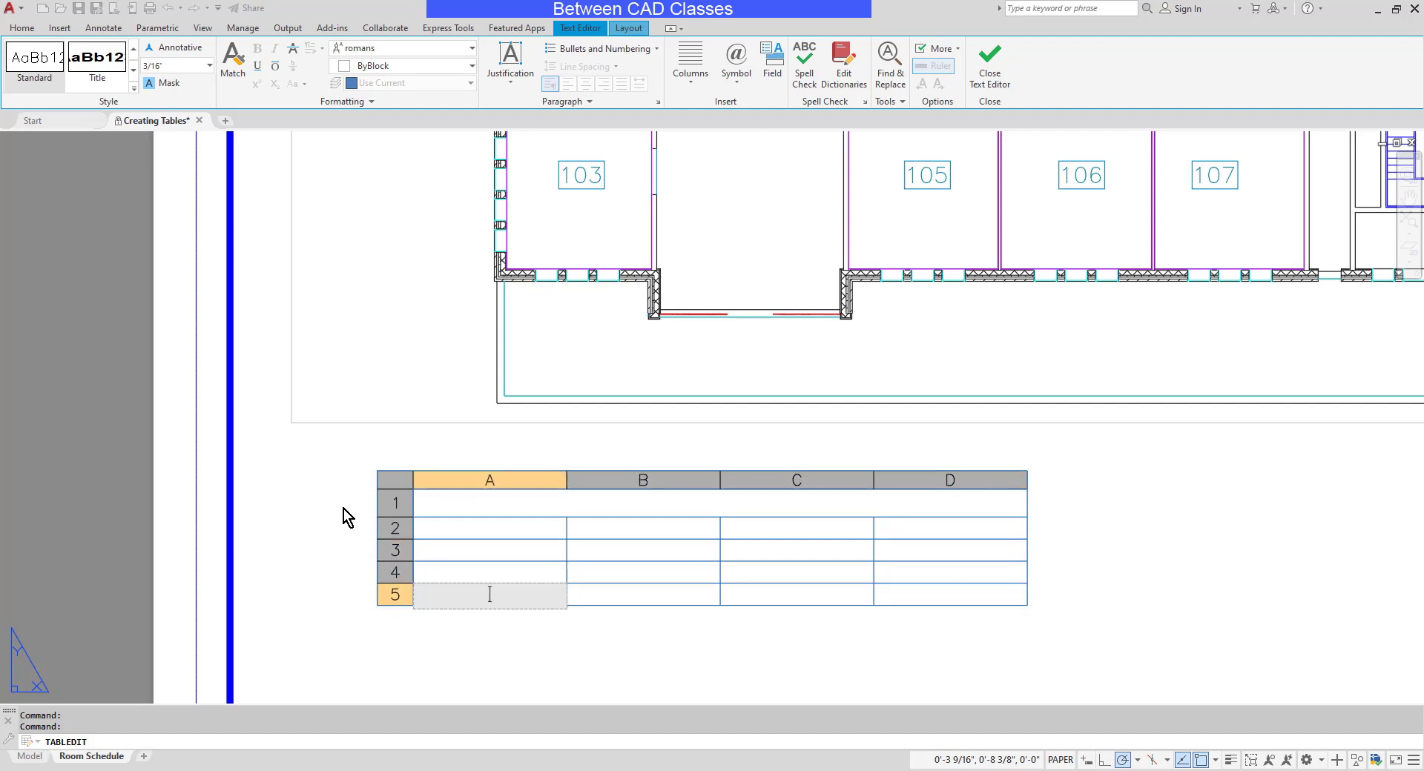
click(1132, 558)
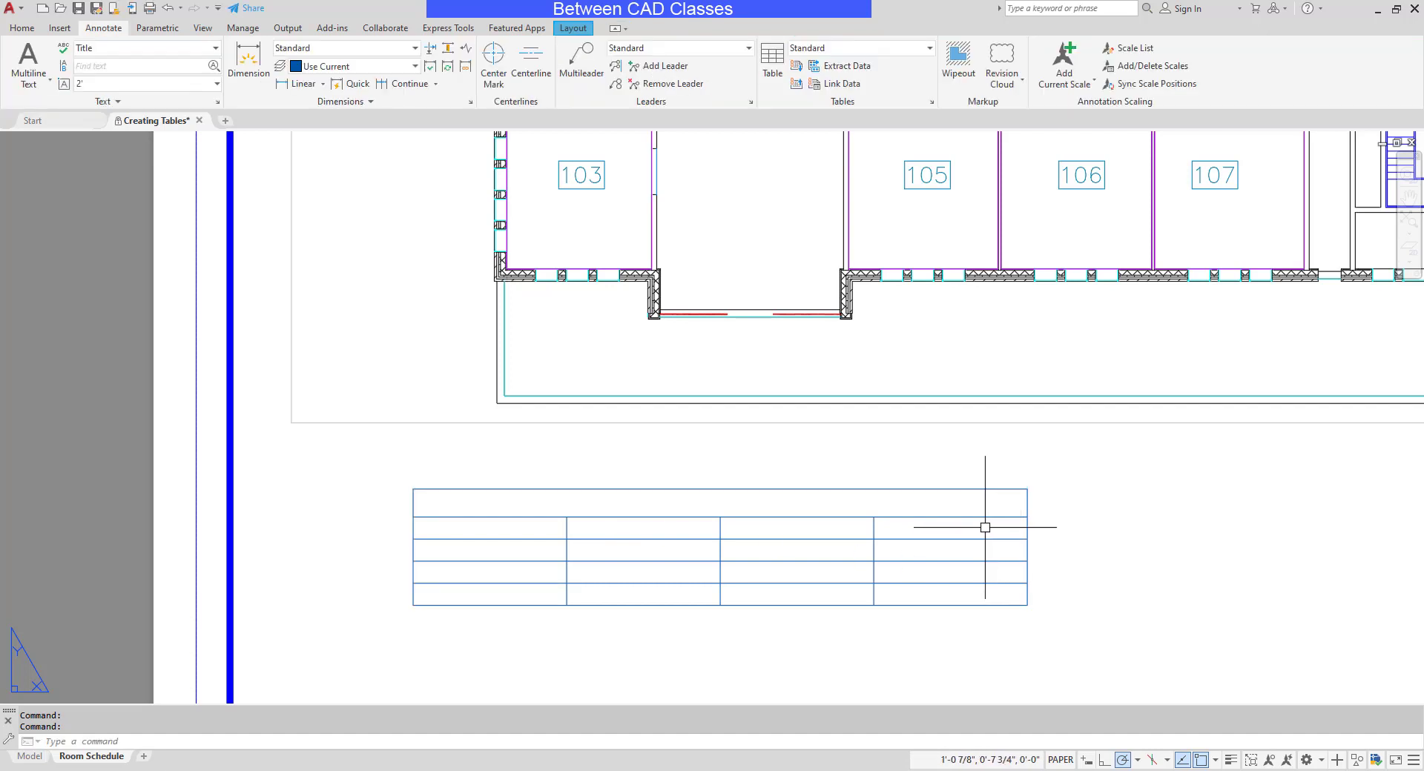
Select header cell B2 and try opening it for text editing, leaving it empty and selected.
click(620, 529)
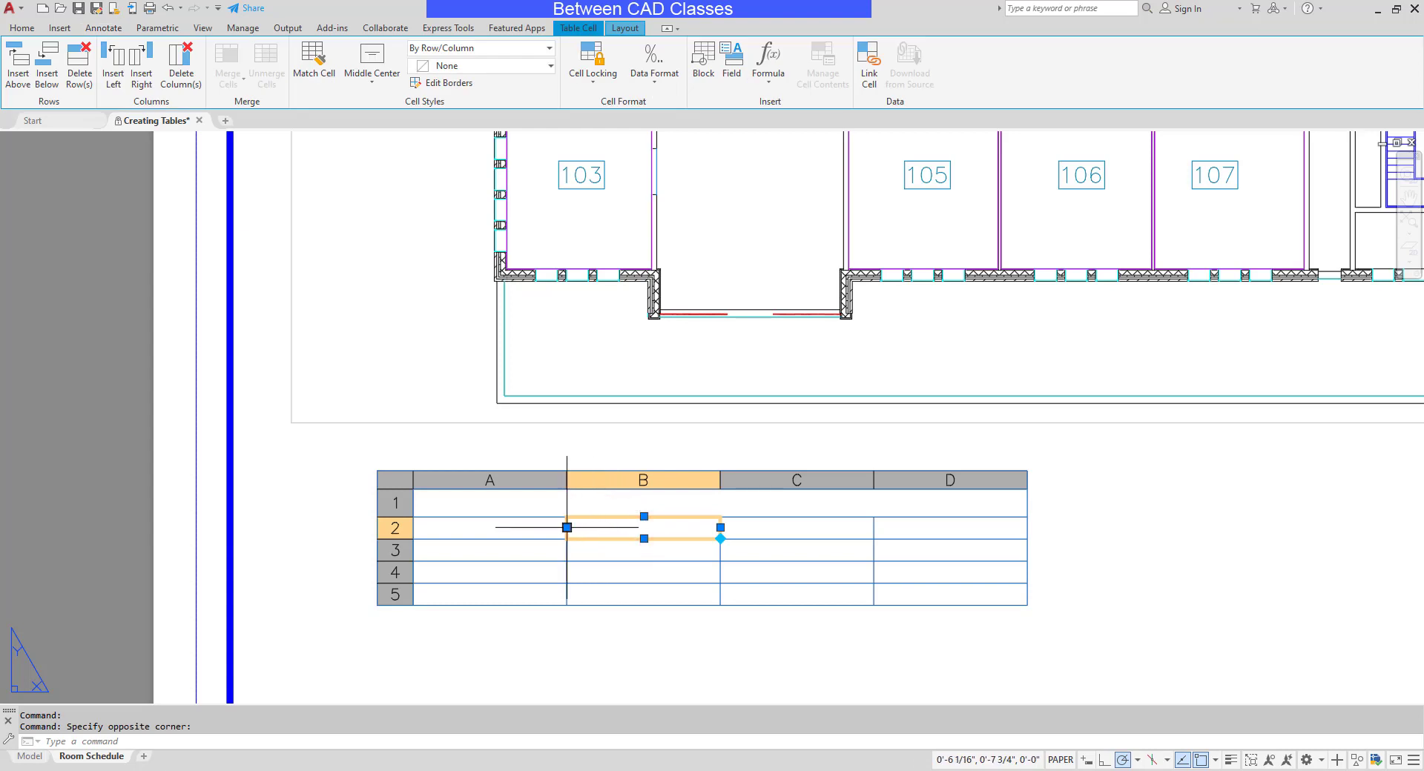
double_click(647, 528)
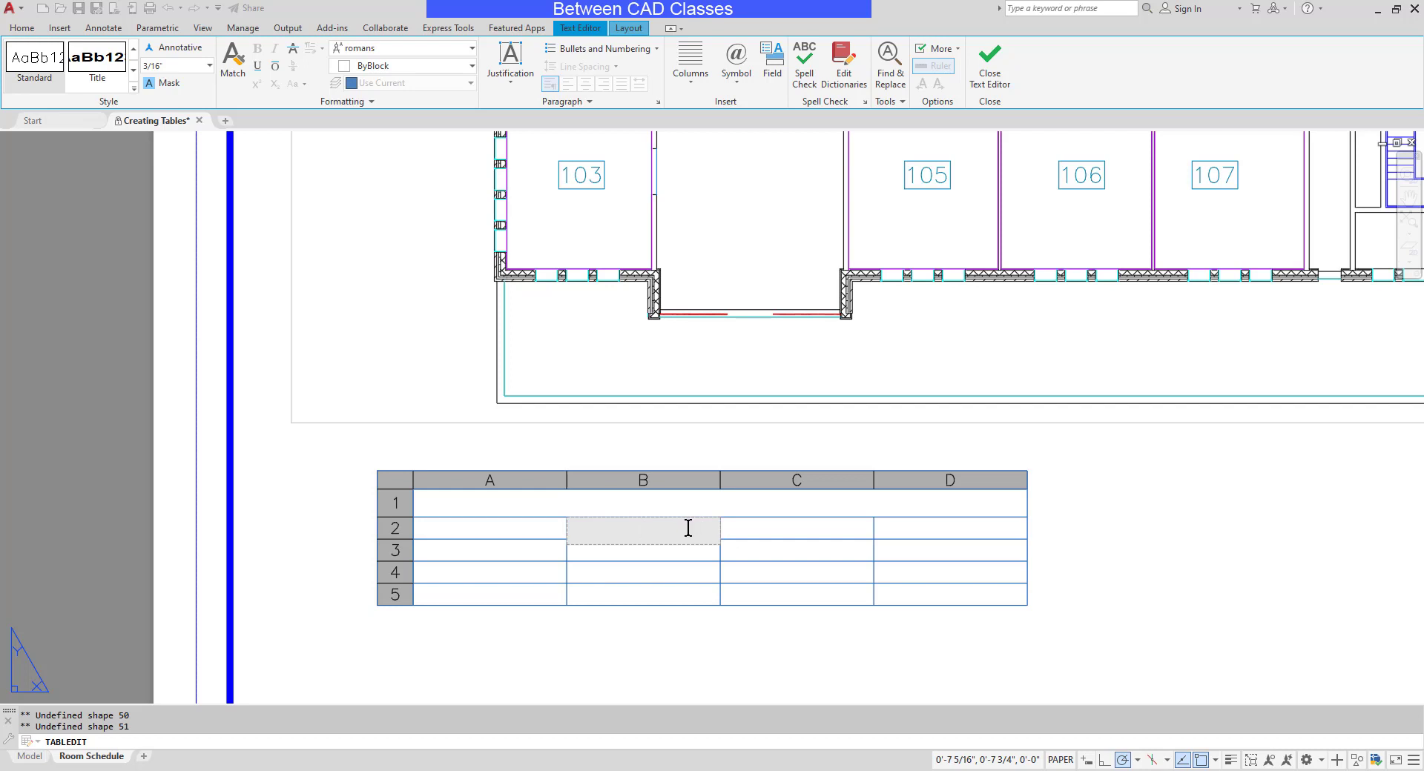
click(762, 529)
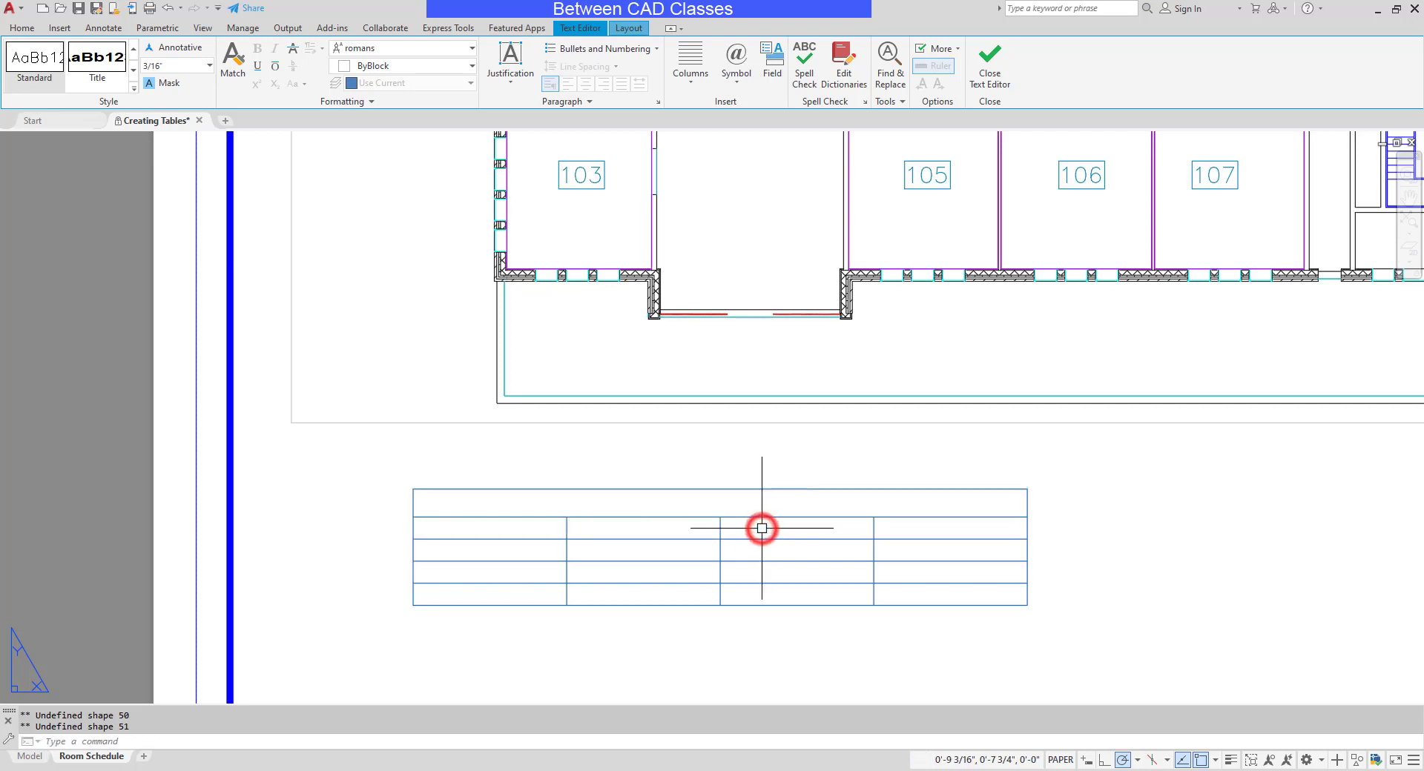
double_click(653, 528)
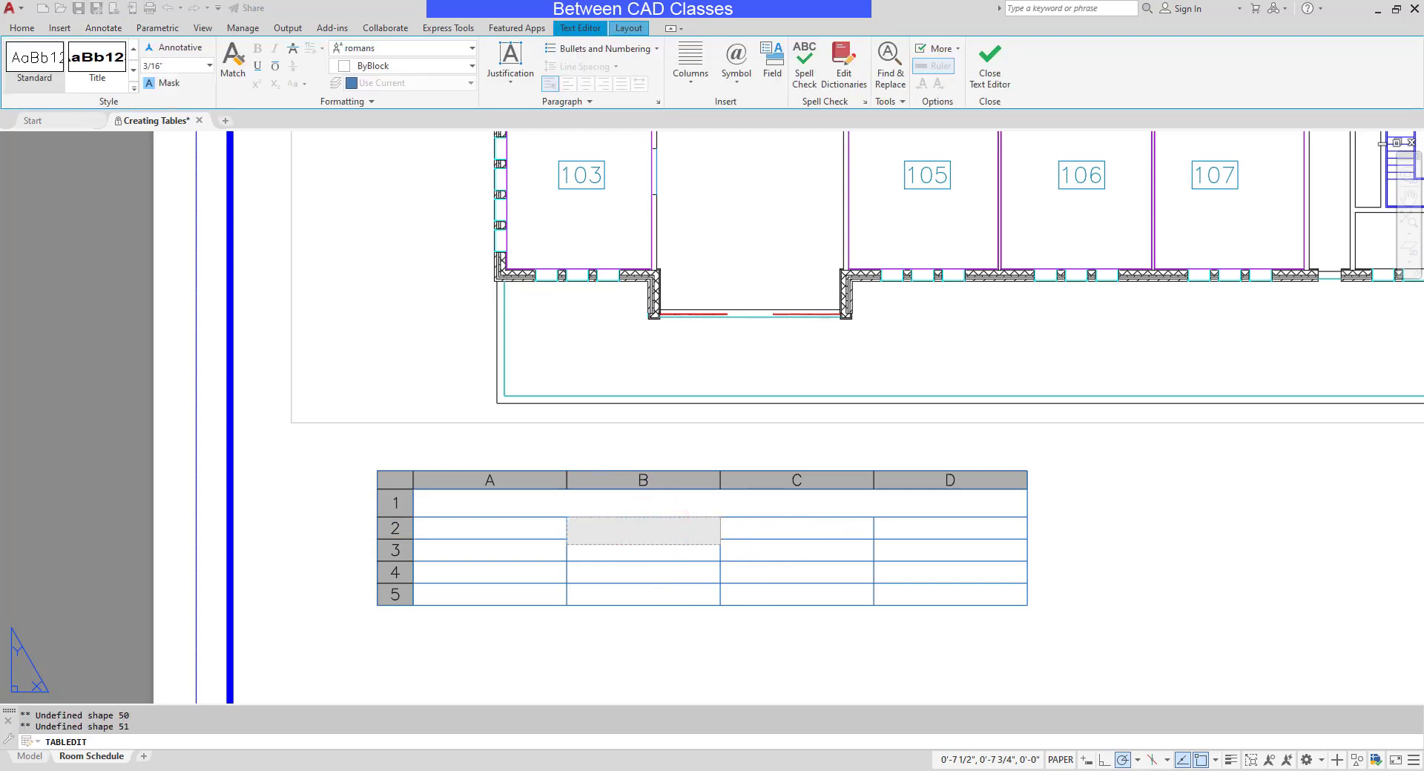
key(Escape)
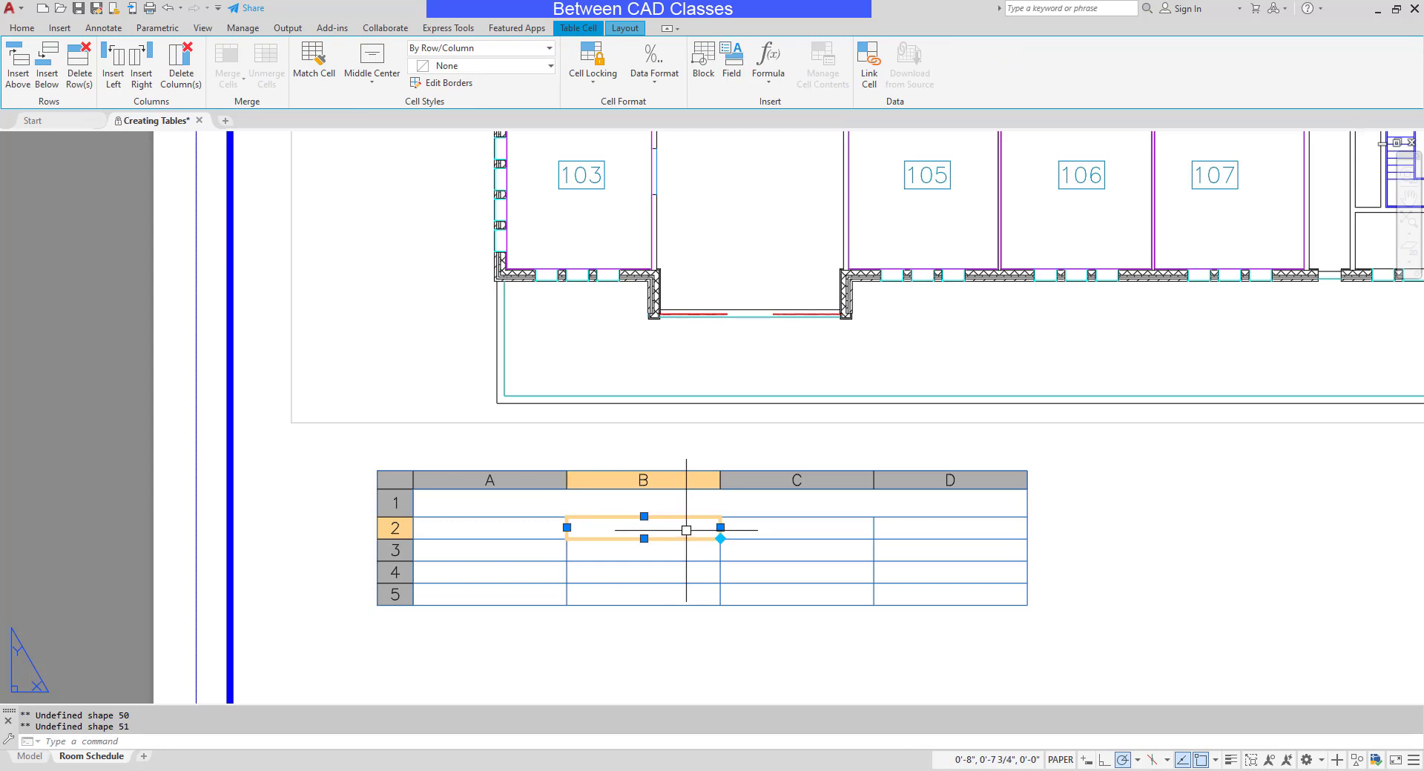
key(Escape)
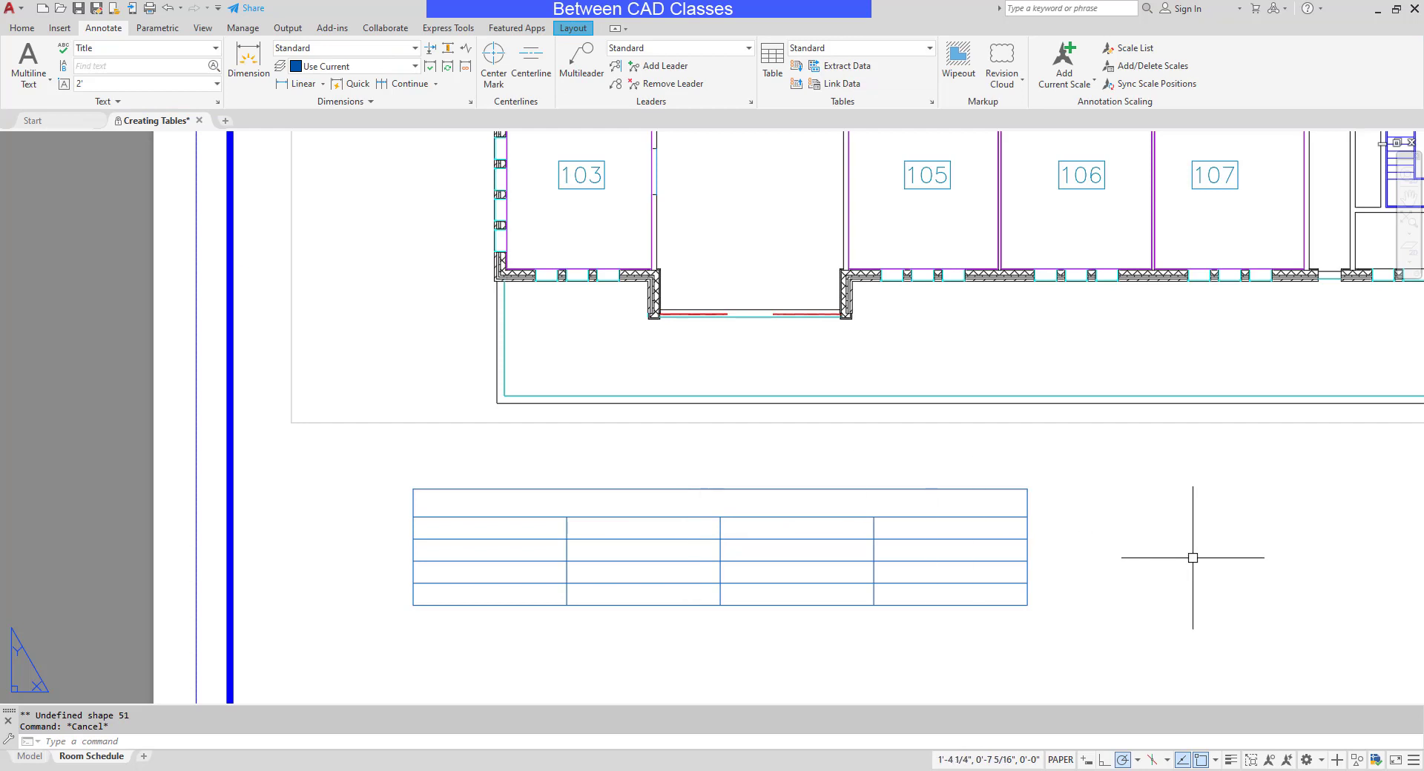
click(997, 488)
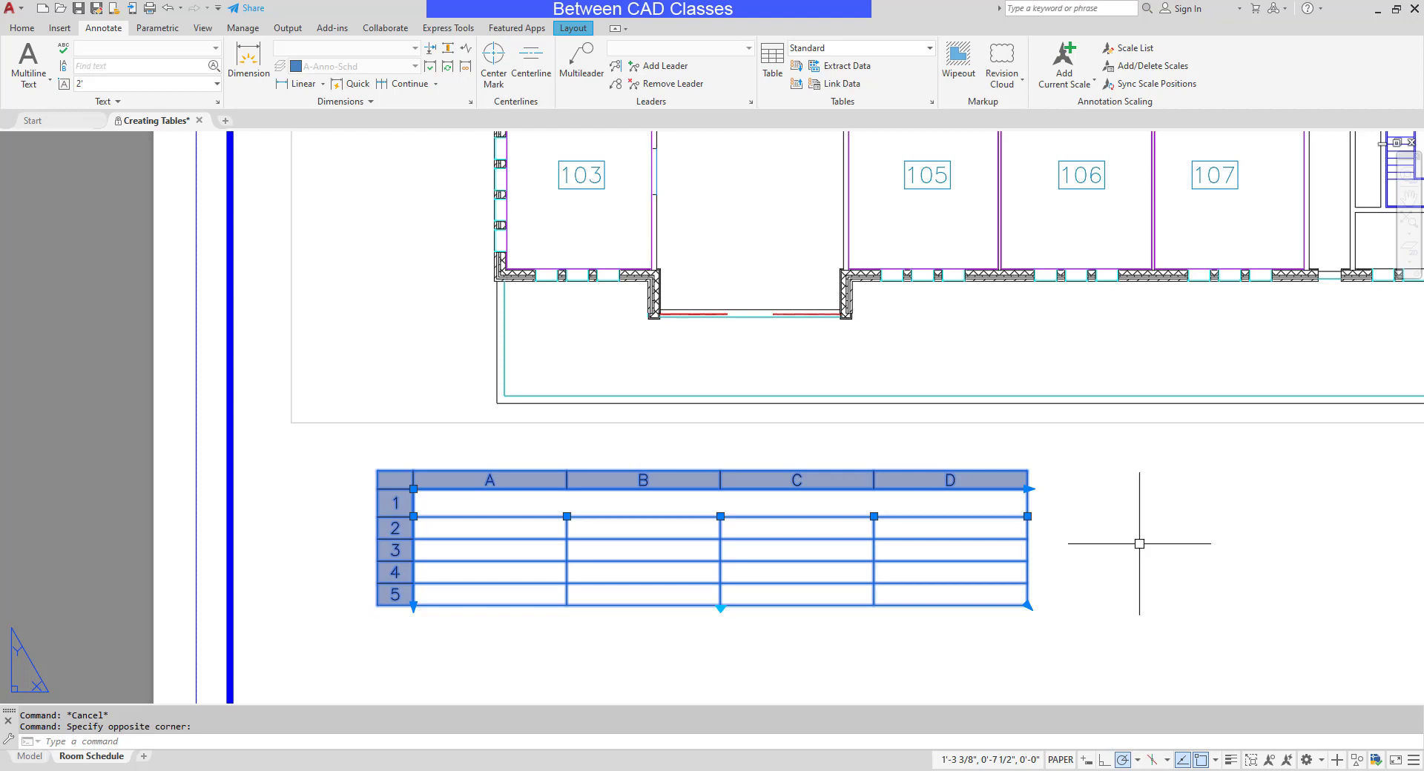
key(Escape)
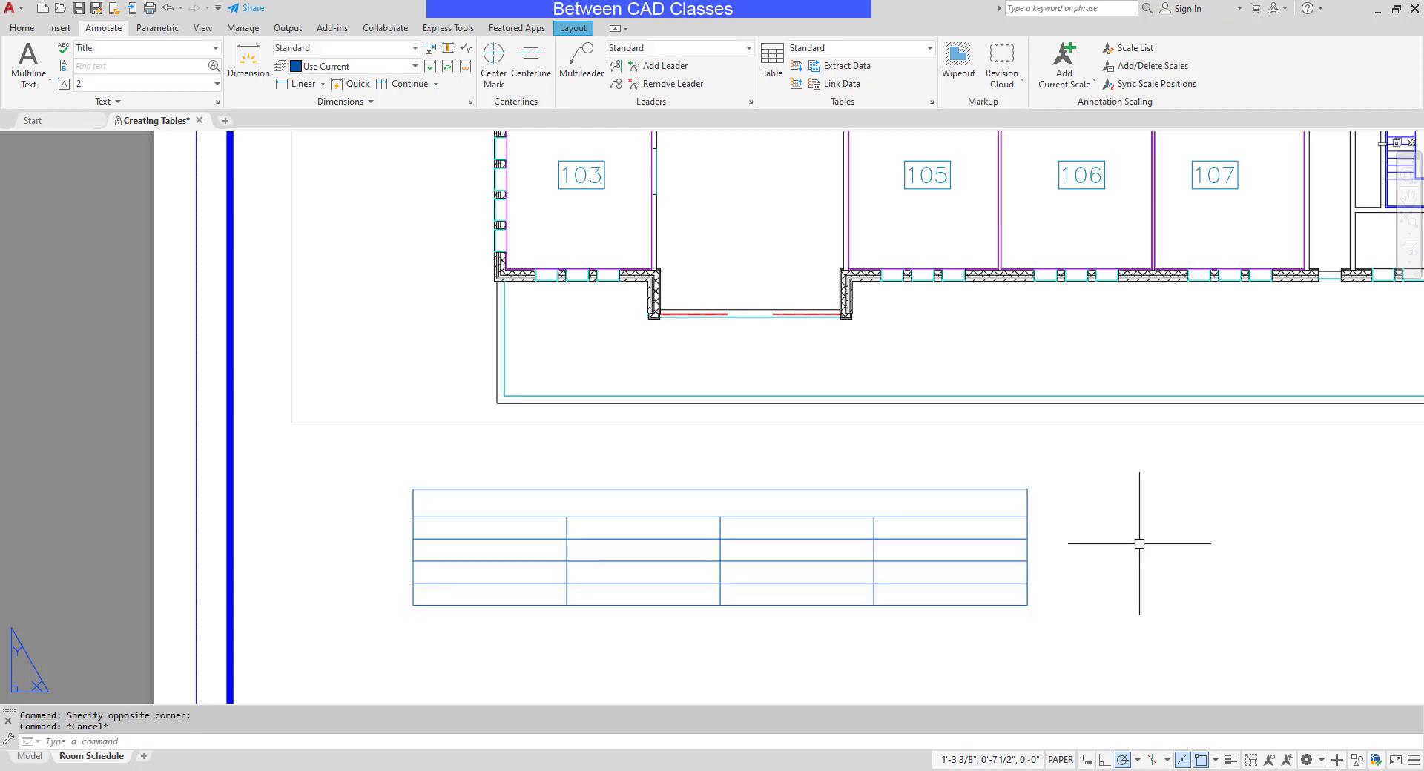
Enter the title "Occupancy Table" in the merged title row of the table.
click(817, 502)
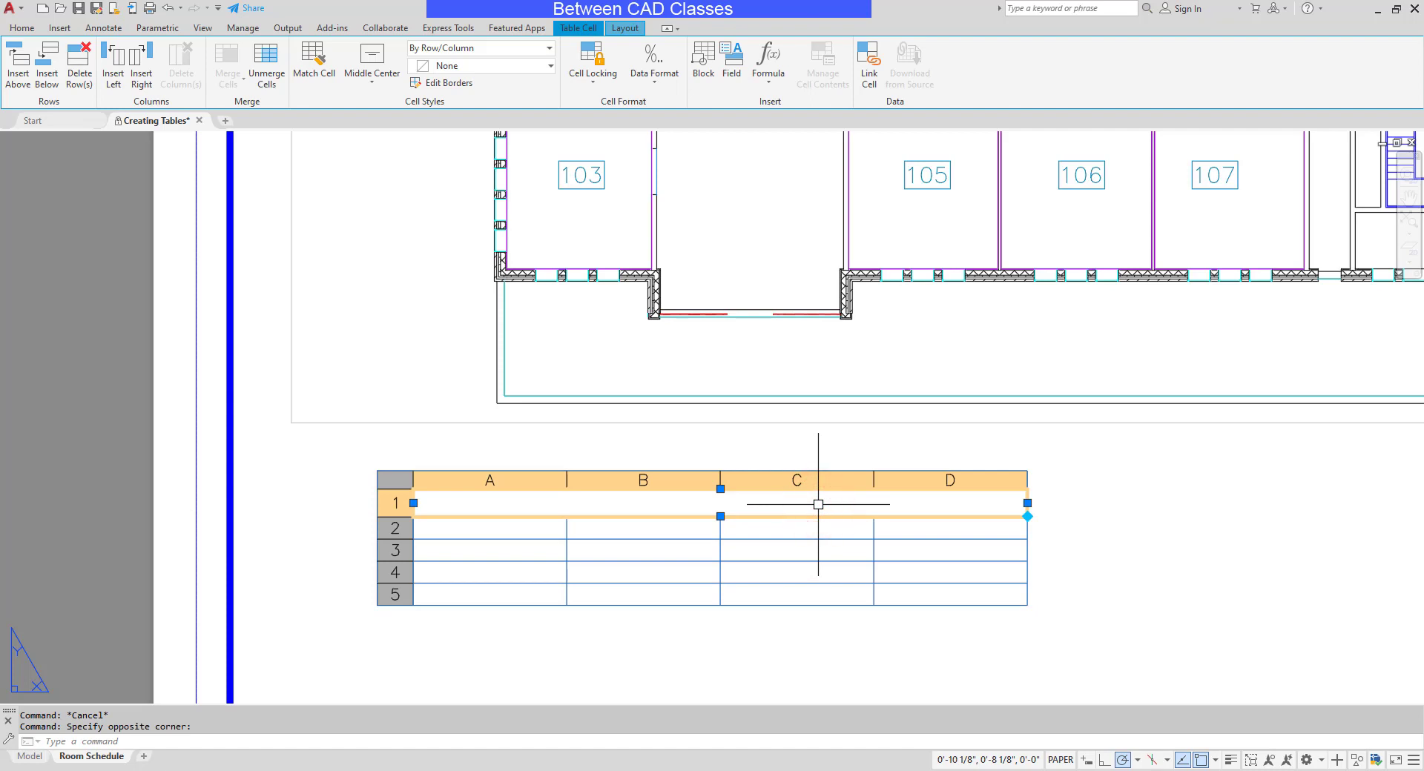
text(Occupa)
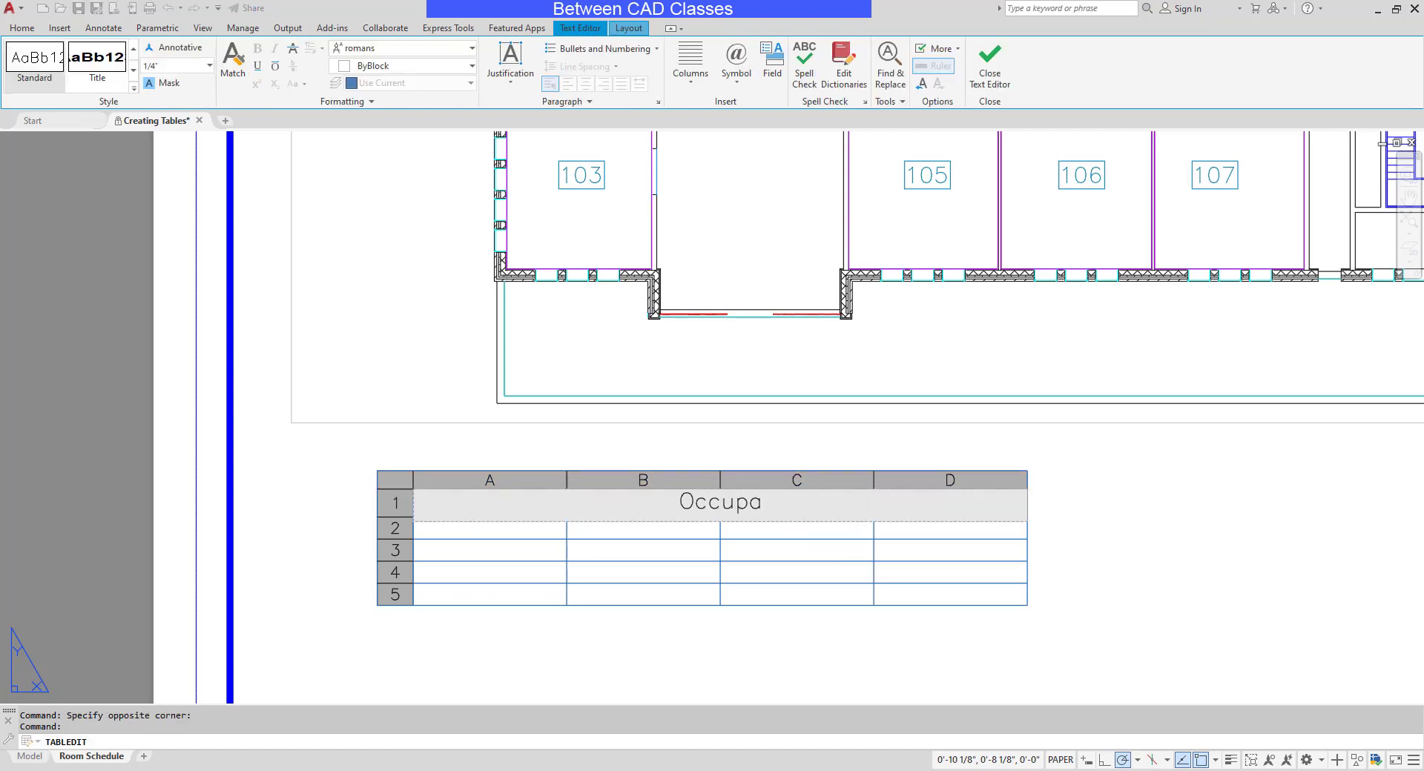
text(ncy Ta)
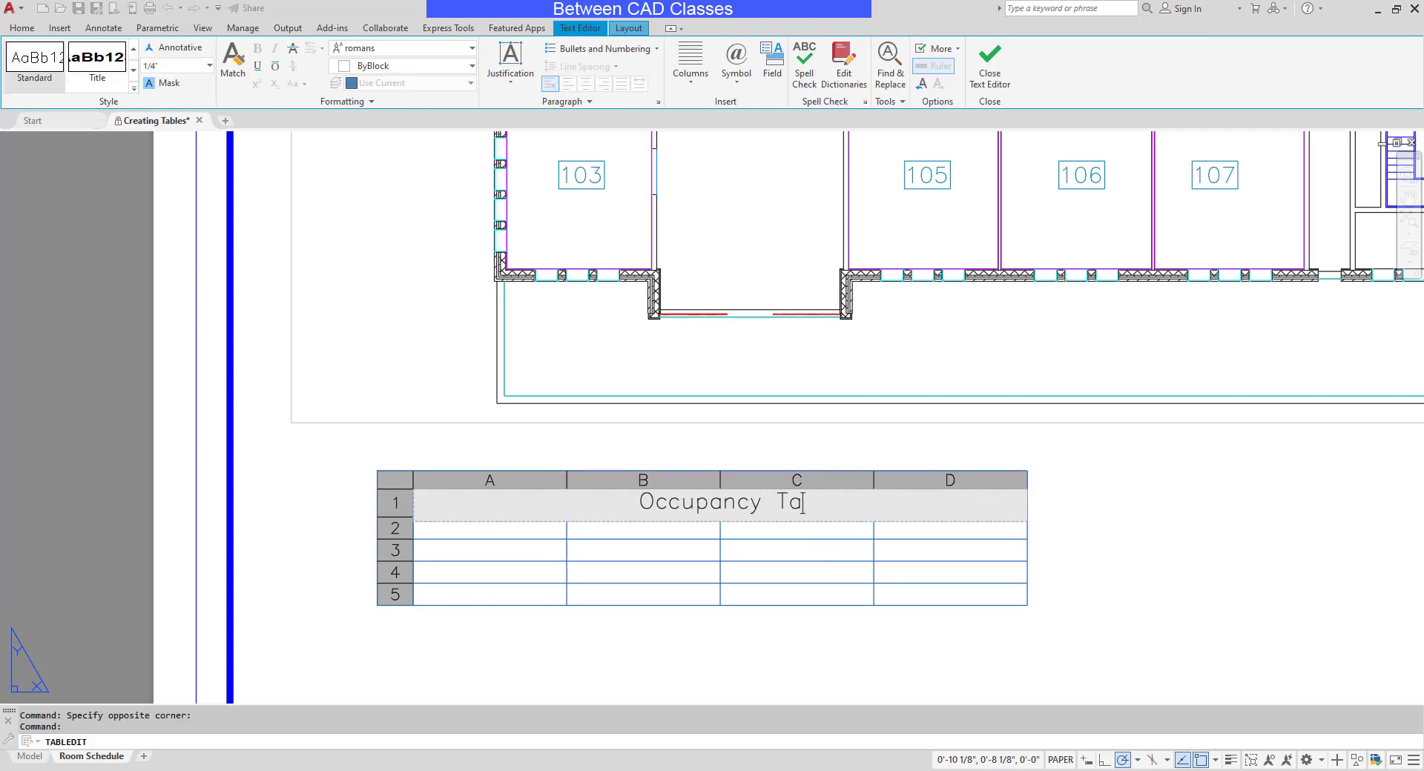
text(ble)
Fill the header cells A2 through D2 with Room #, Department, Area and Use.
click(490, 529)
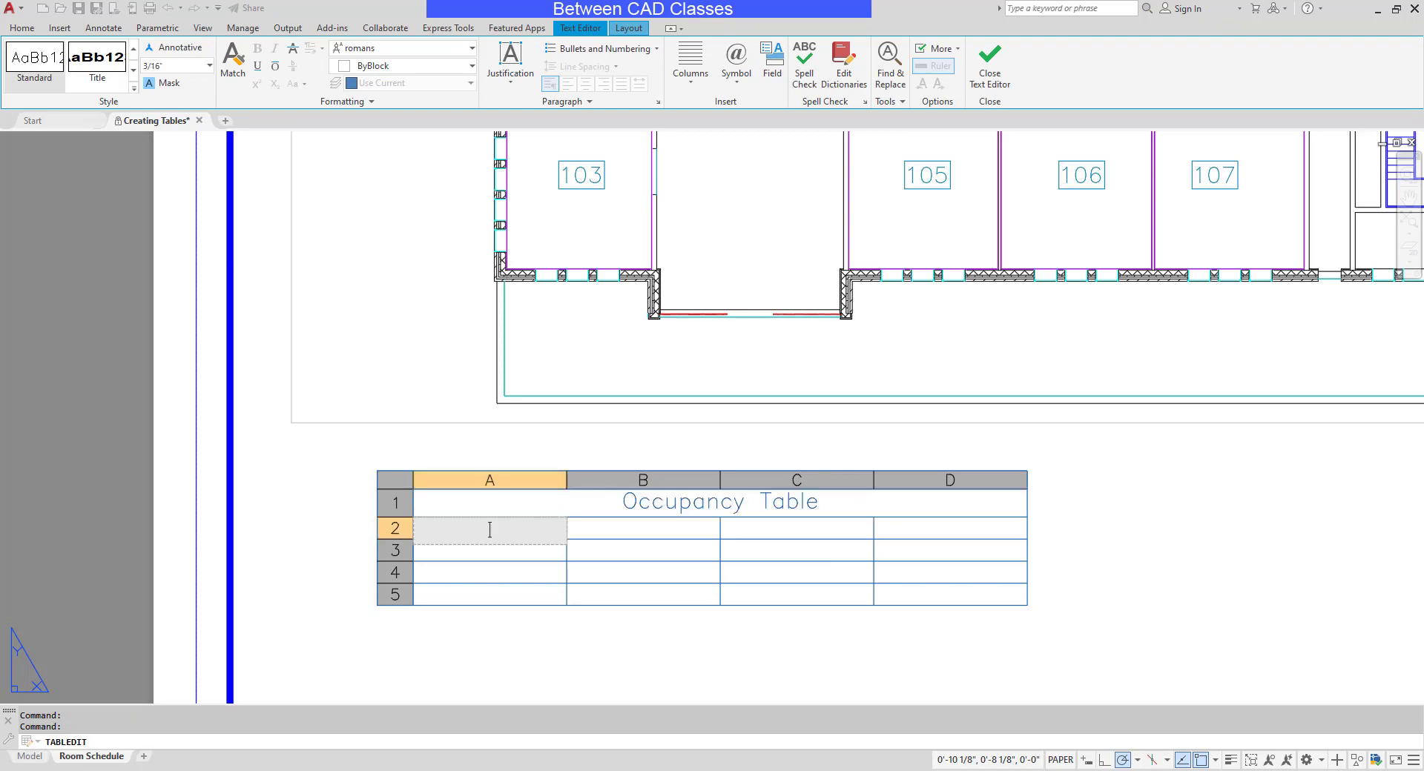
text(Room #)
click(643, 530)
text(Dep)
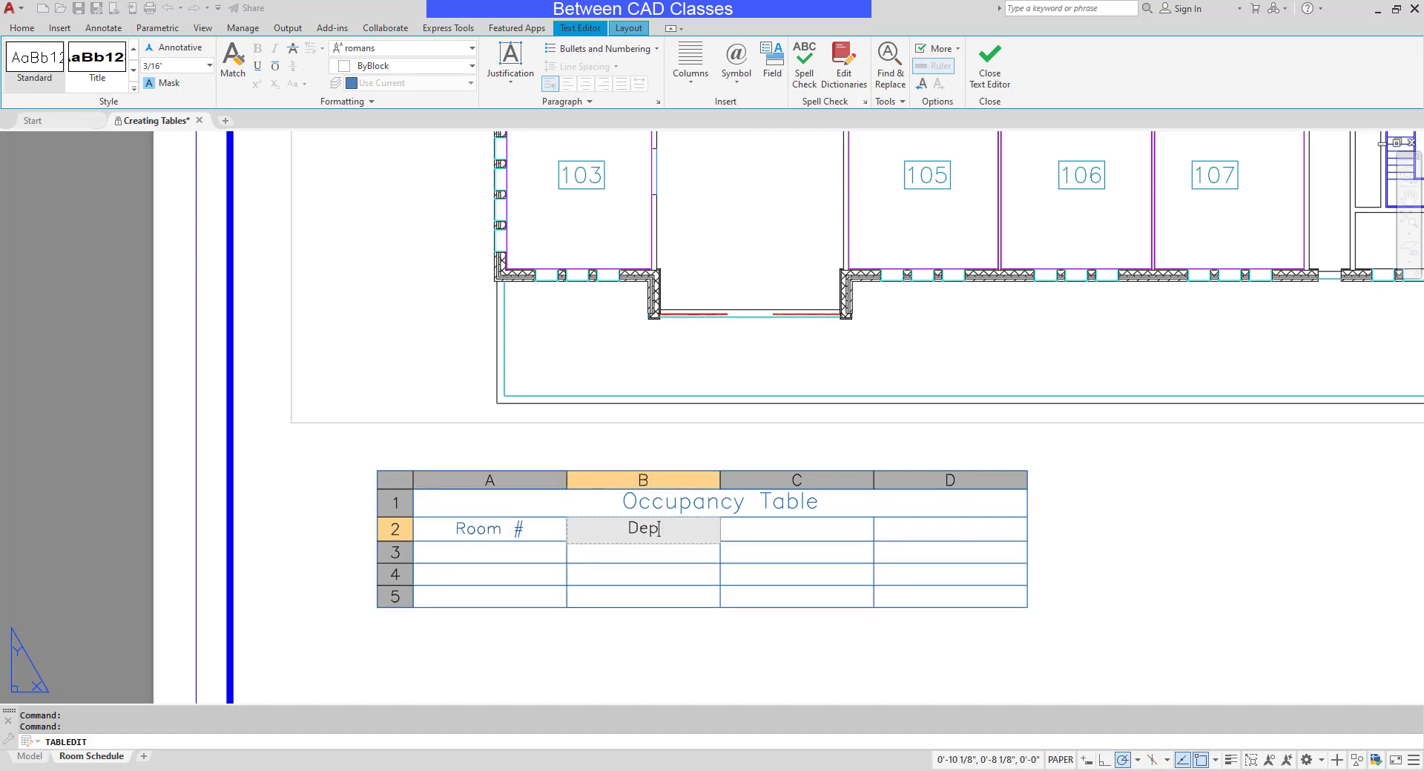
text(artment)
click(801, 531)
text(Area)
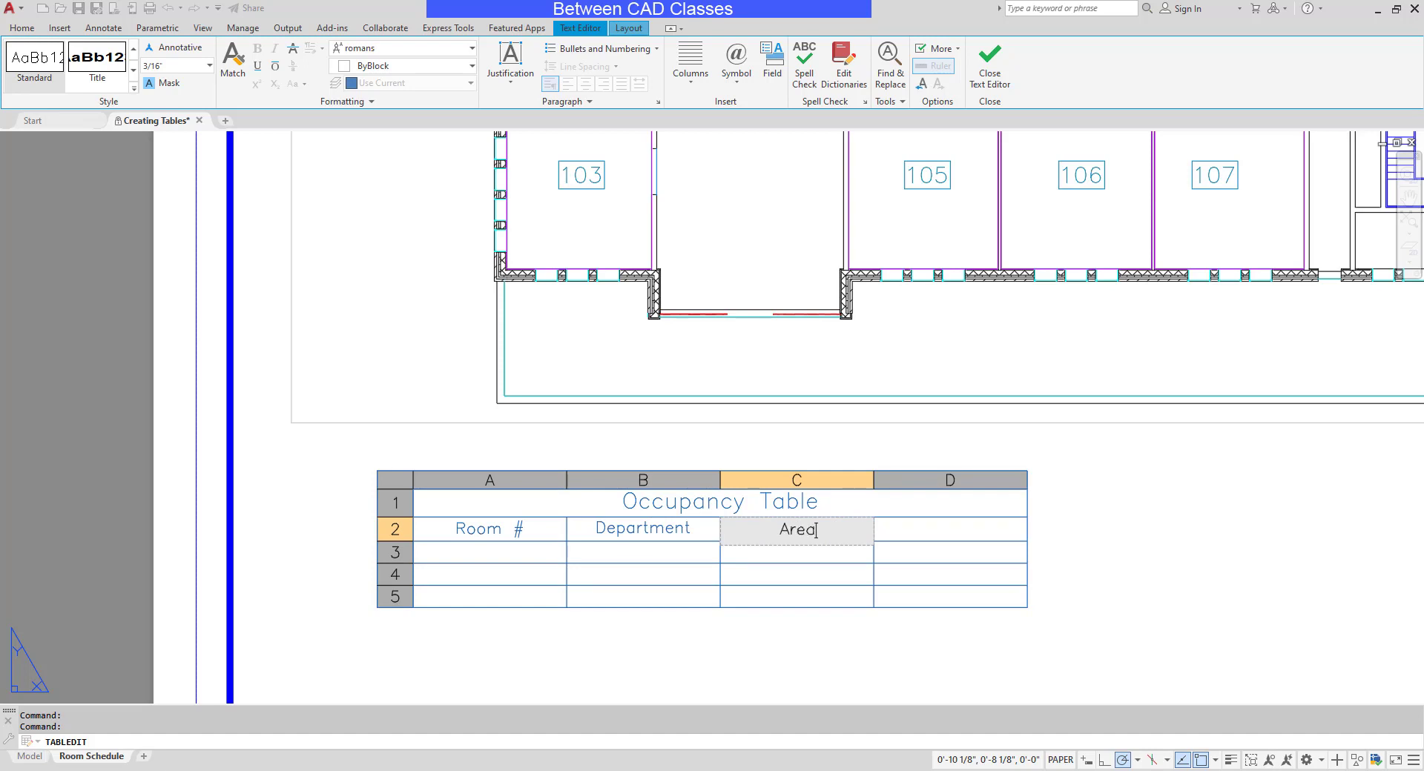
click(954, 530)
text(Use)
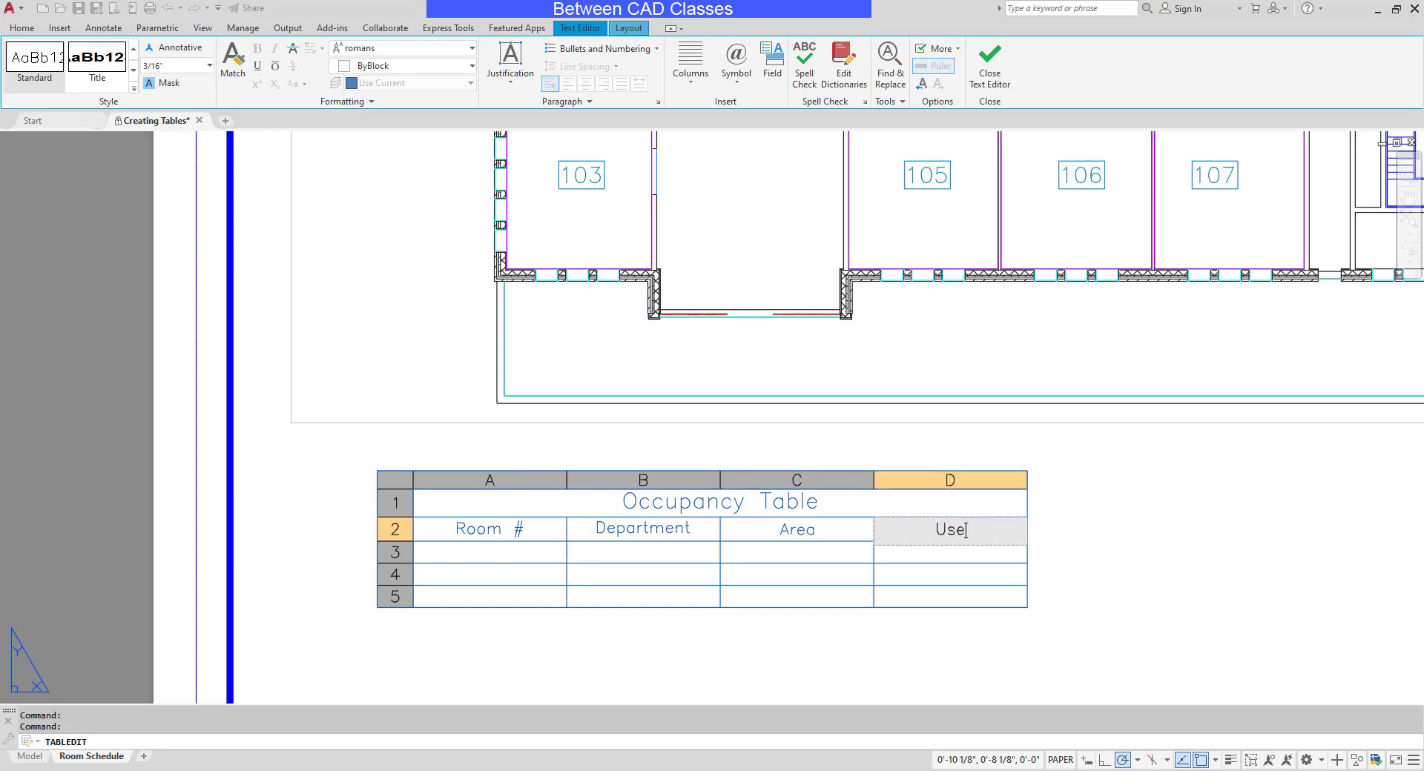
Enter Marketing in the Department column cells B3 and B4.
click(490, 552)
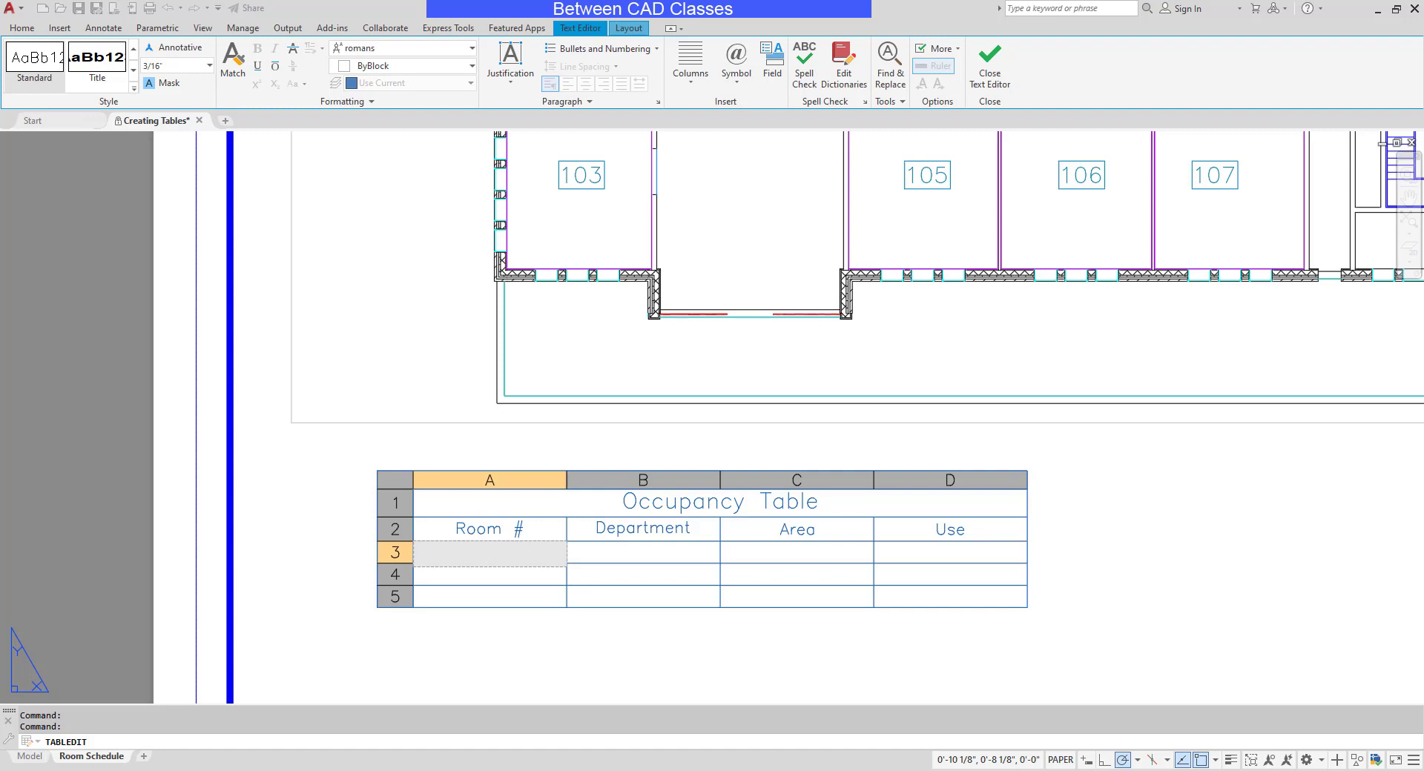
click(643, 553)
text(Mar)
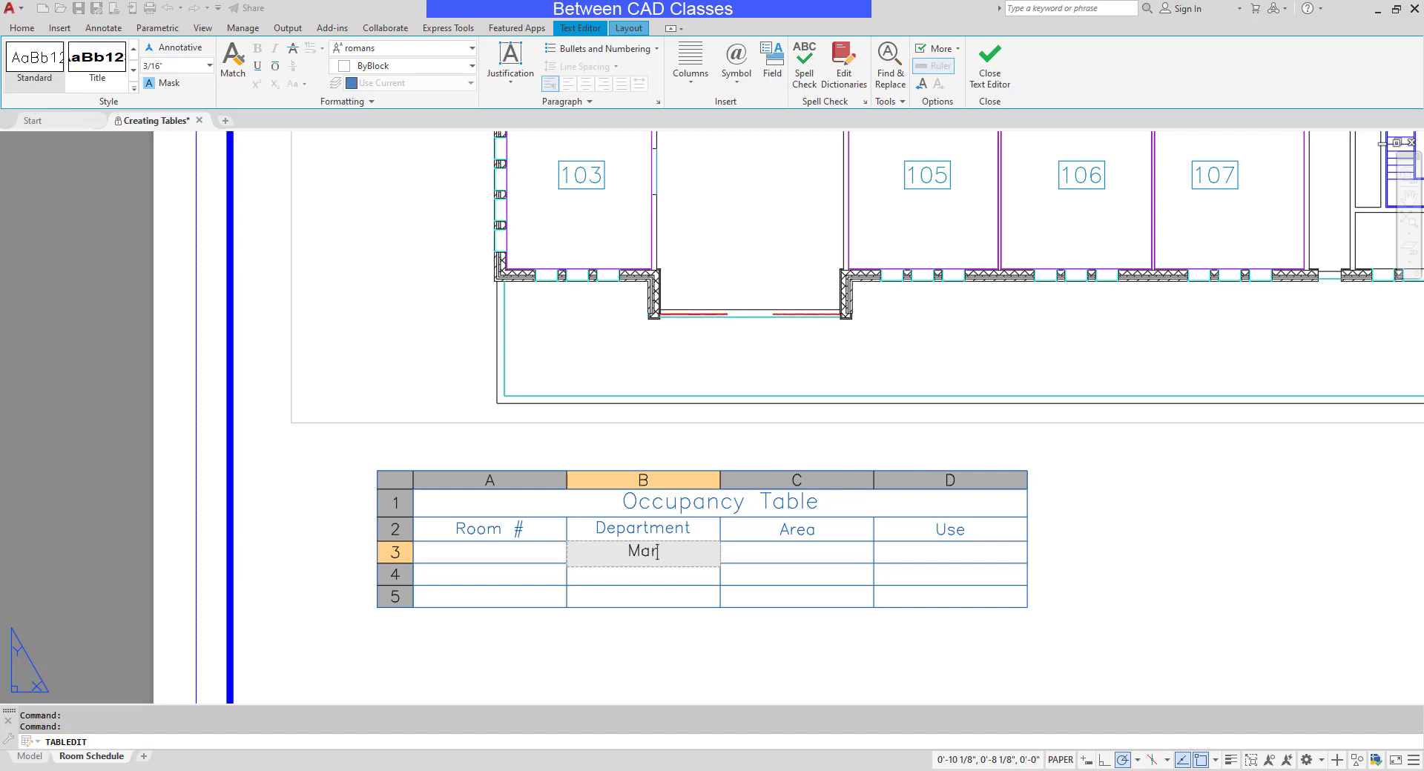
text(keting)
key(Tab)
key(Tab)
key(Tab)
key(Tab)
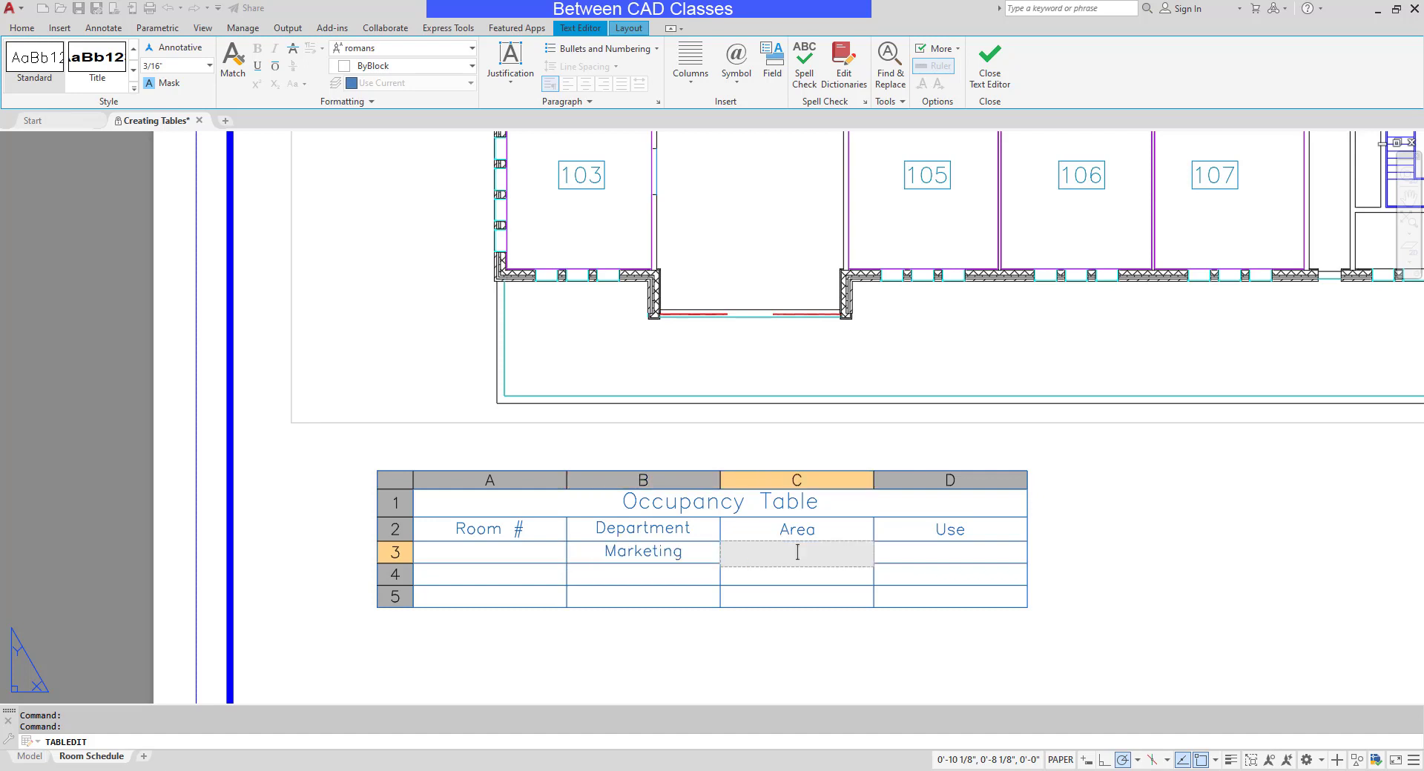
text(Marketing)
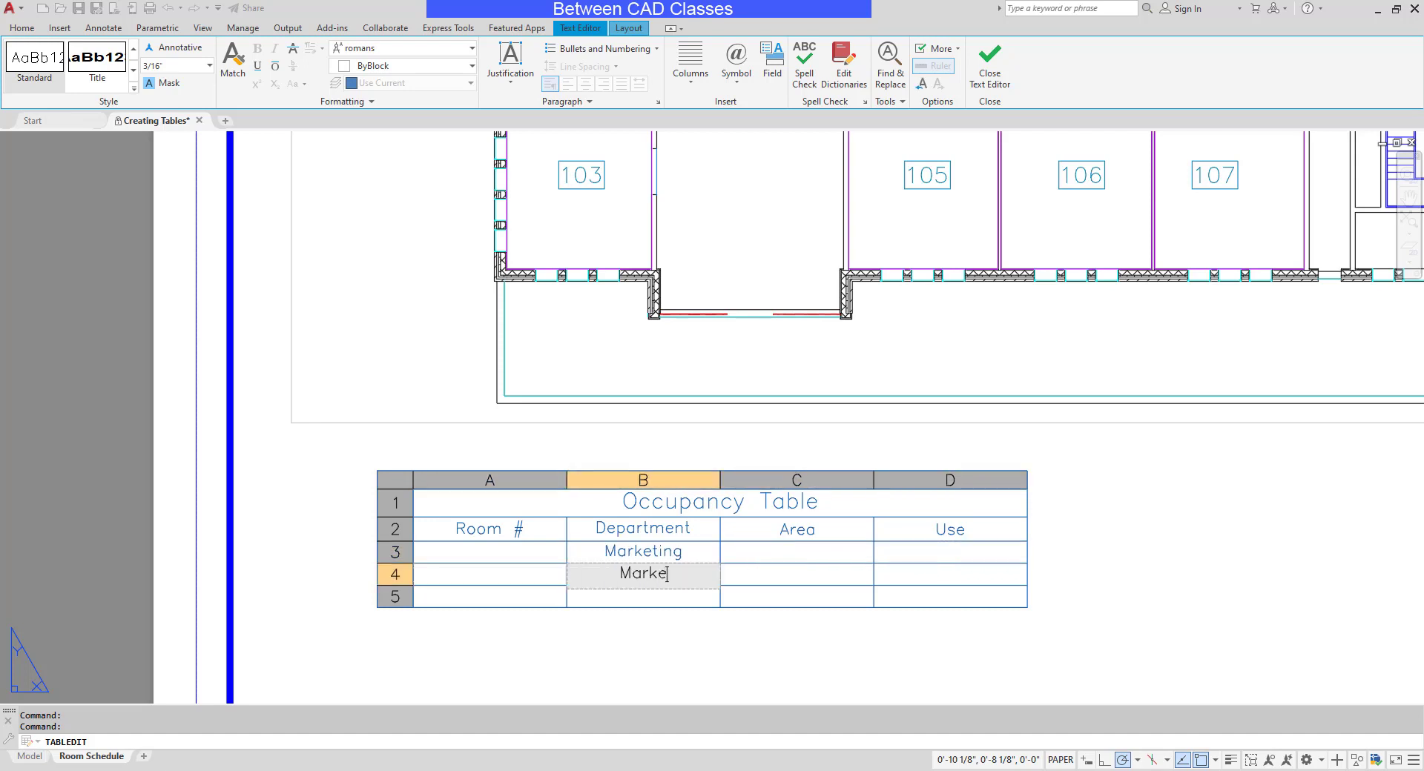
Enter Sales in the Department column cell B5.
key(Tab)
key(Tab)
key(Tab)
key(Tab)
text(Sales)
Add row 6 by advancing past the table's last cell and enter Engineering in cell B6.
key(Tab)
key(Tab)
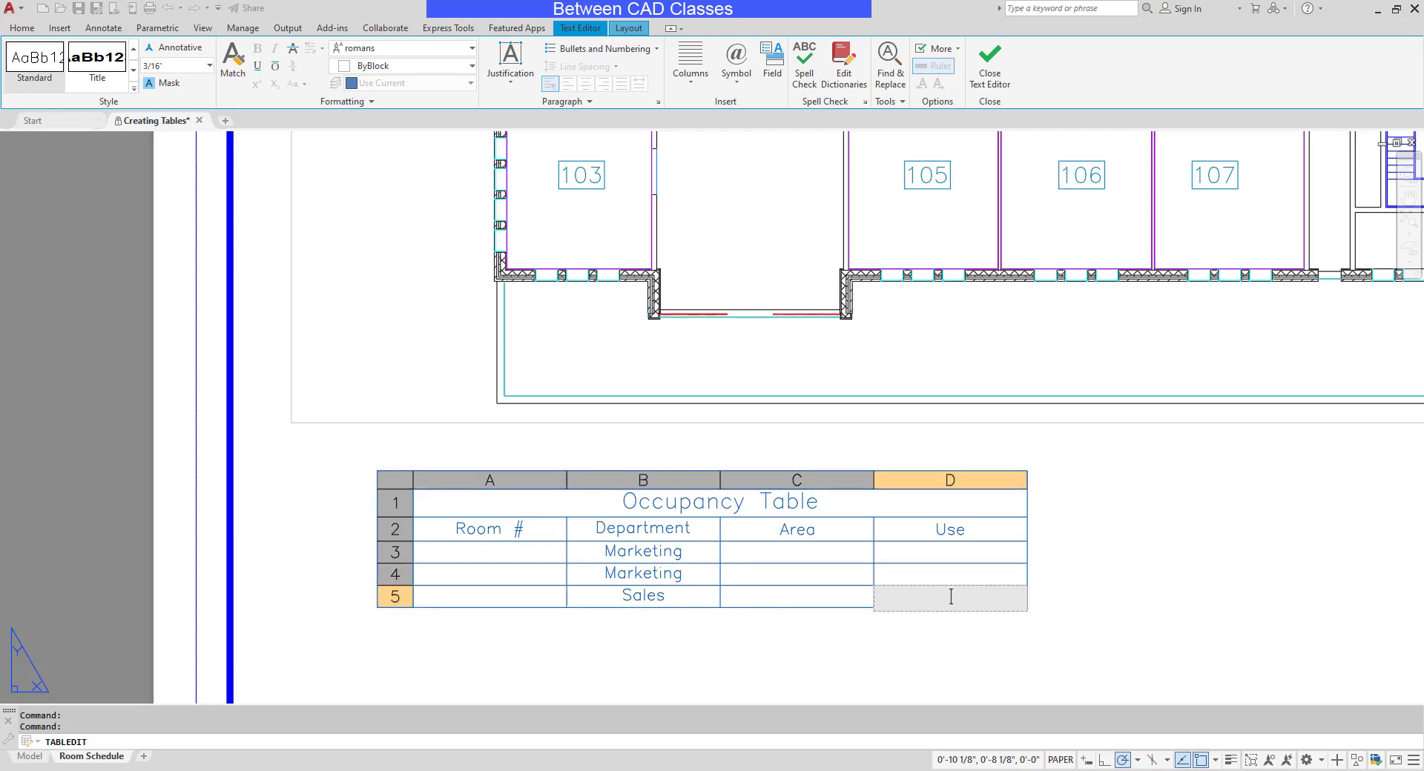
key(Tab)
key(Tab)
text(E)
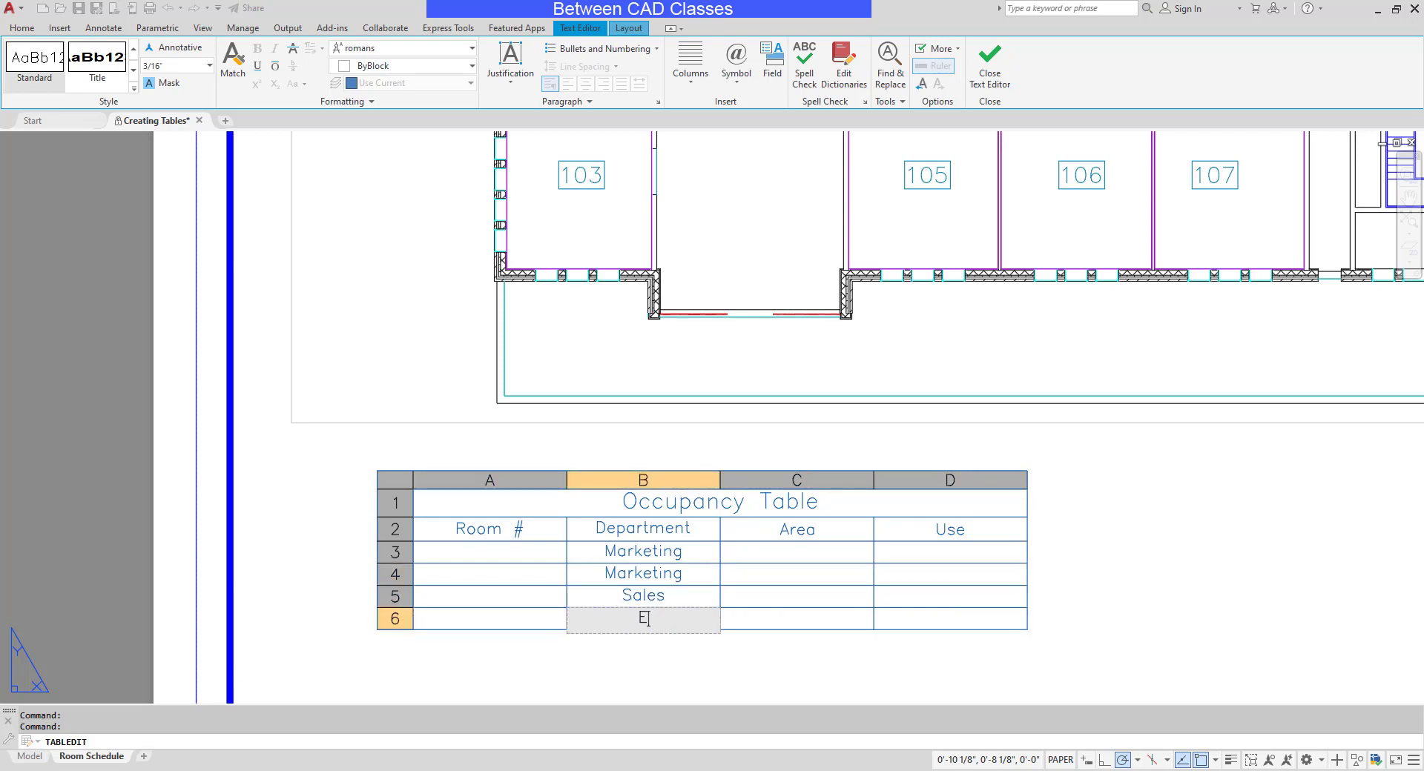
text(ngineering)
Add empty rows 7, 8 and 9 by advancing the cell editor past the last cell of each row.
key(Tab)
key(Tab)
key(Tab)
key(Tab)
key(Tab)
key(Tab)
key(Tab)
key(Tab)
key(Tab)
key(Tab)
key(Tab)
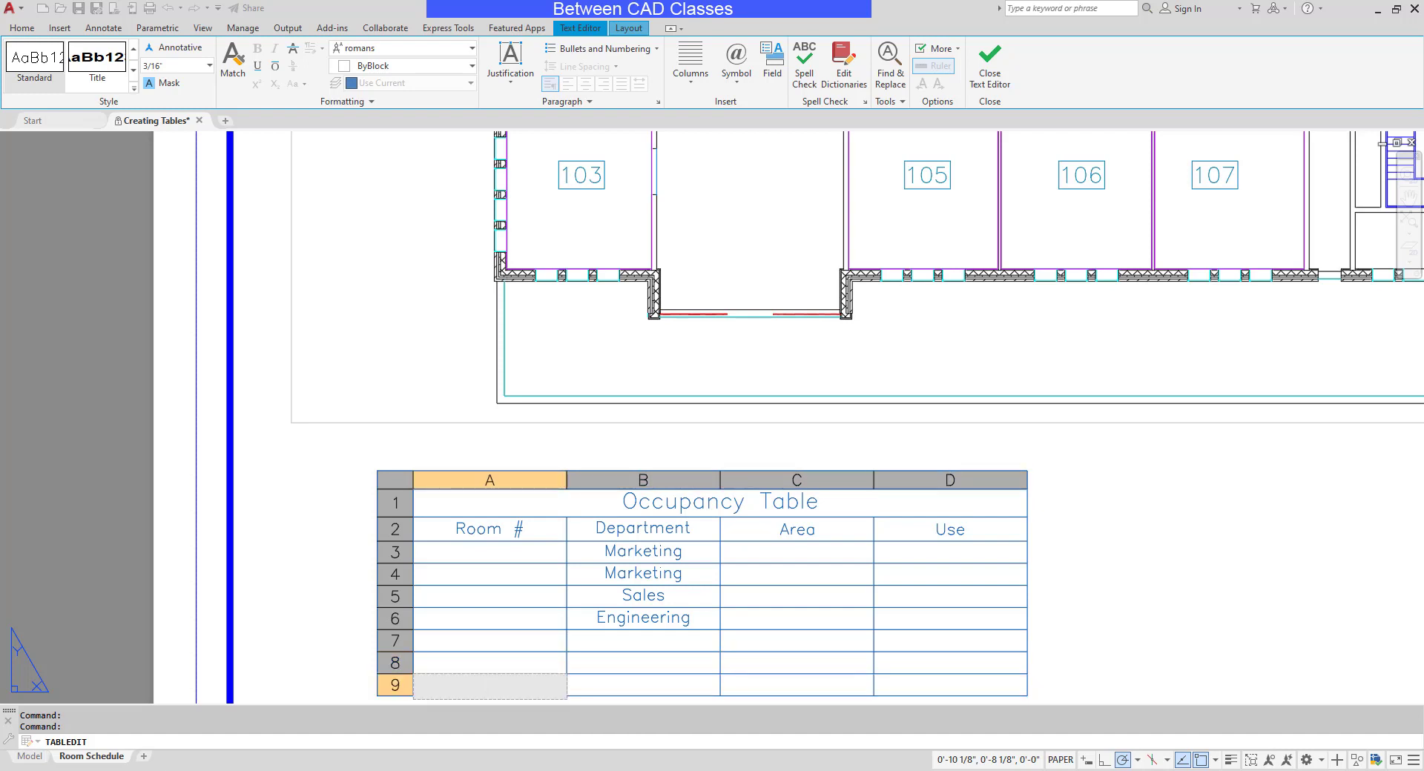
Autofill Engineering from cell B6 down through B8 and clear the selection.
click(671, 617)
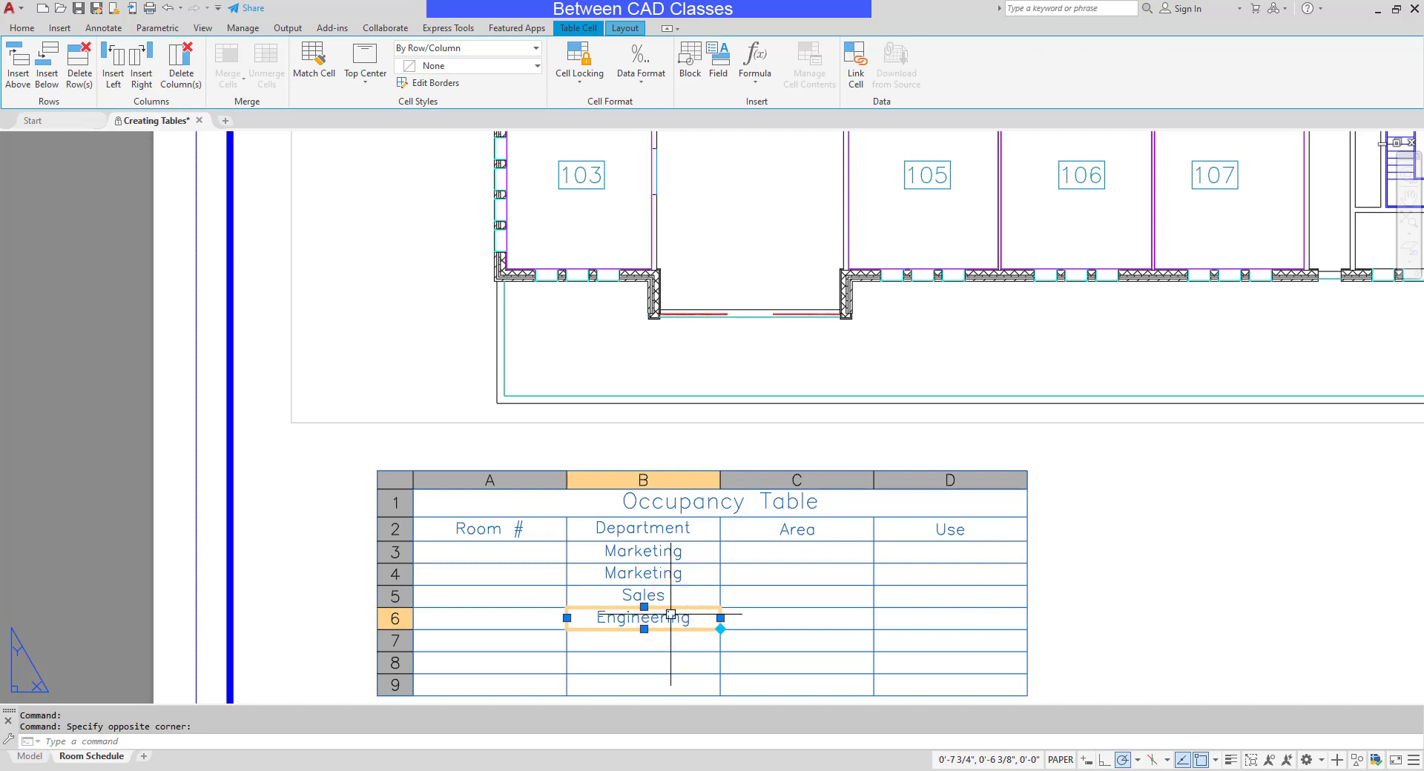
click(720, 629)
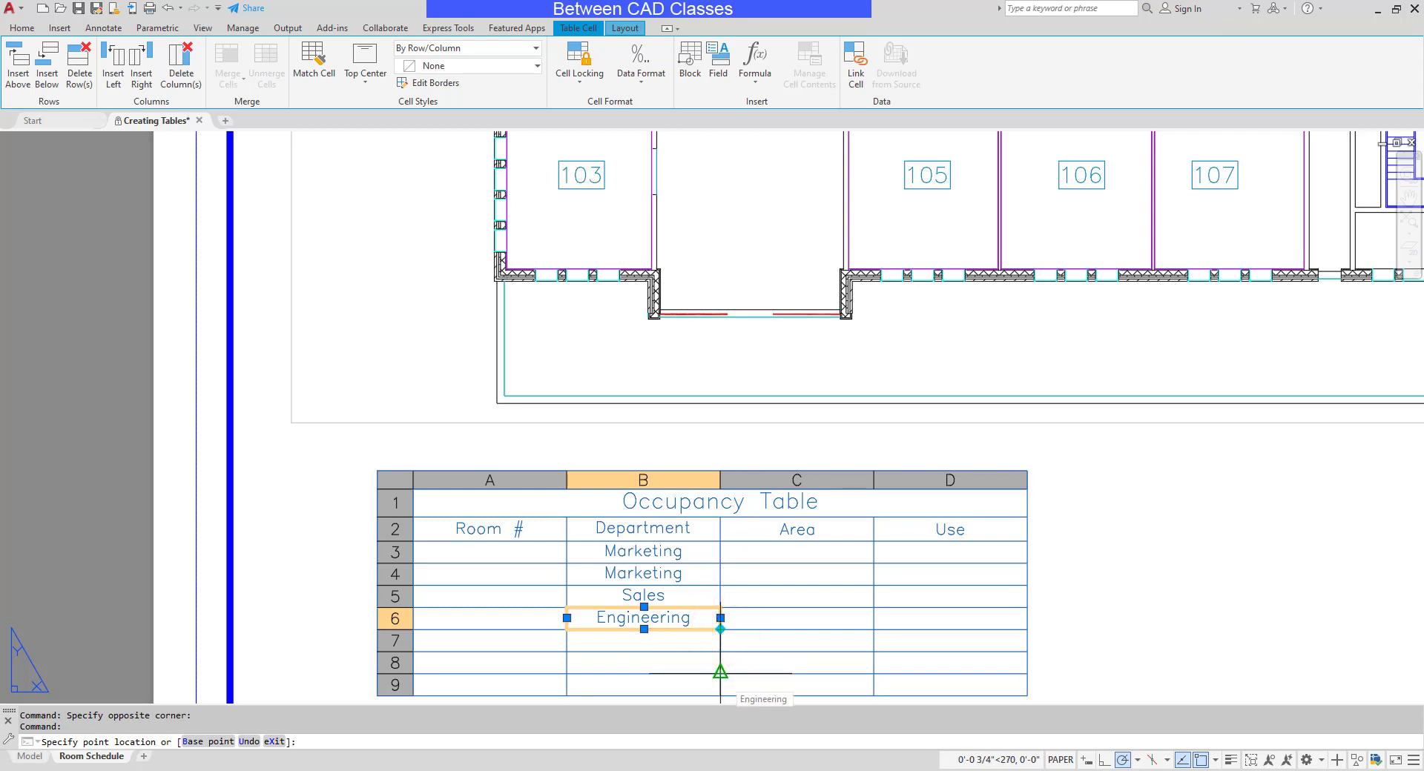
click(720, 674)
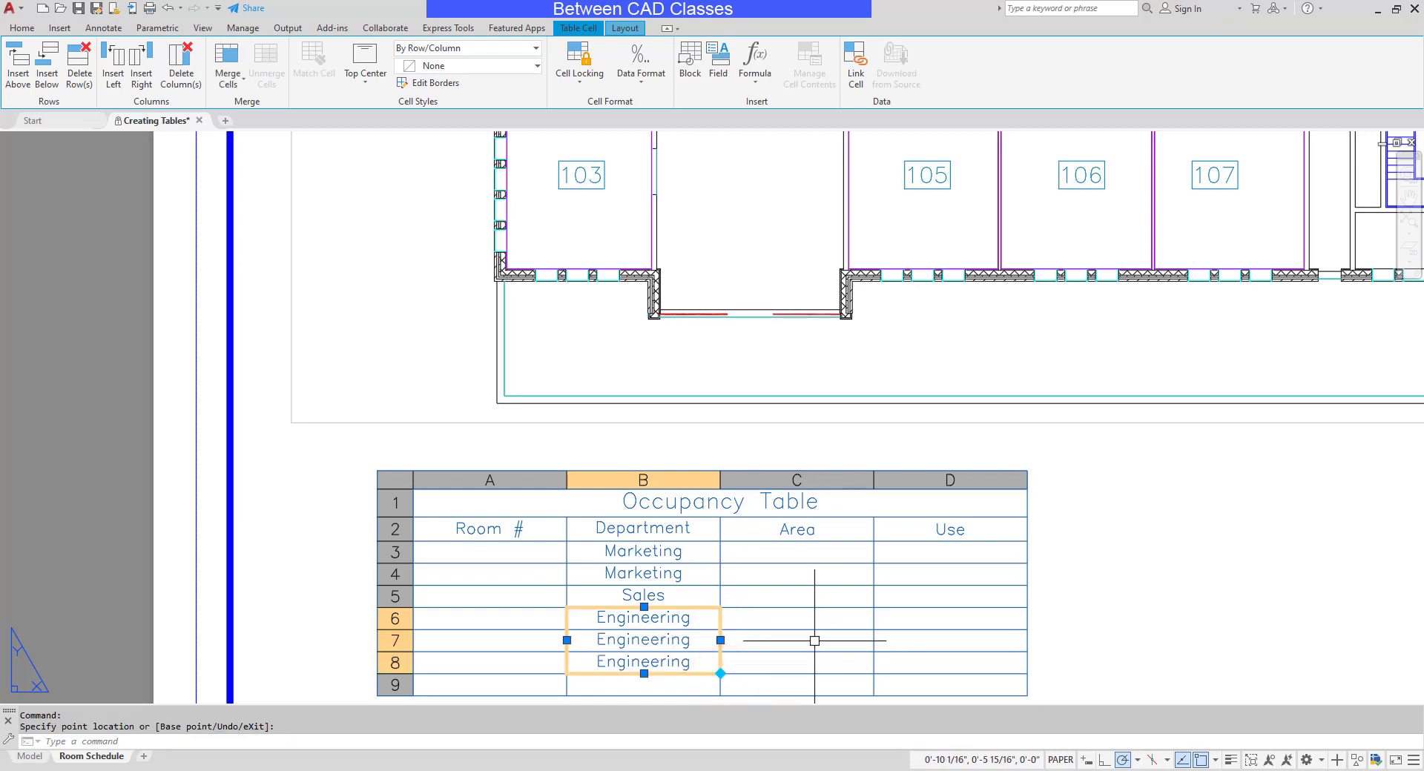
key(Escape)
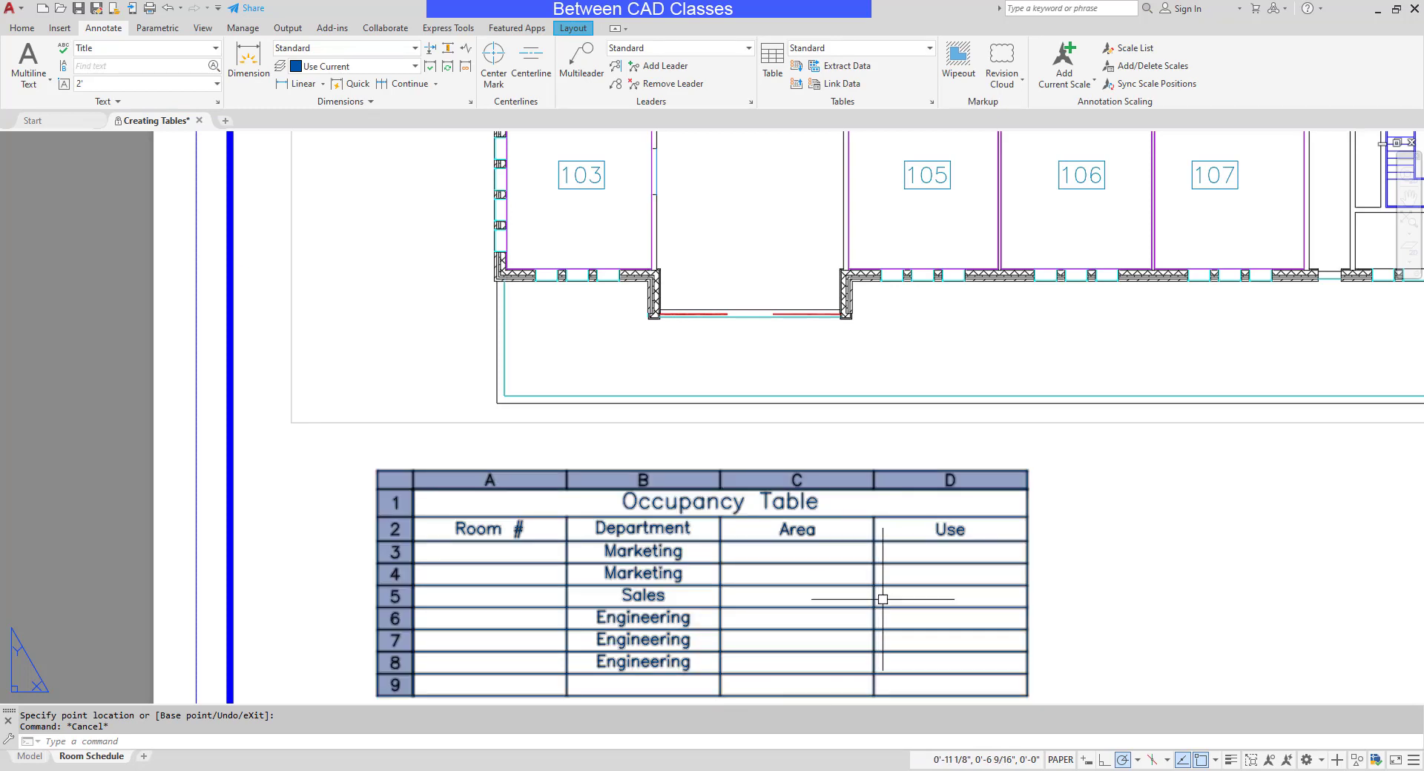
Enter Office in the Use column cell D3 and autofill it down through D8.
click(957, 552)
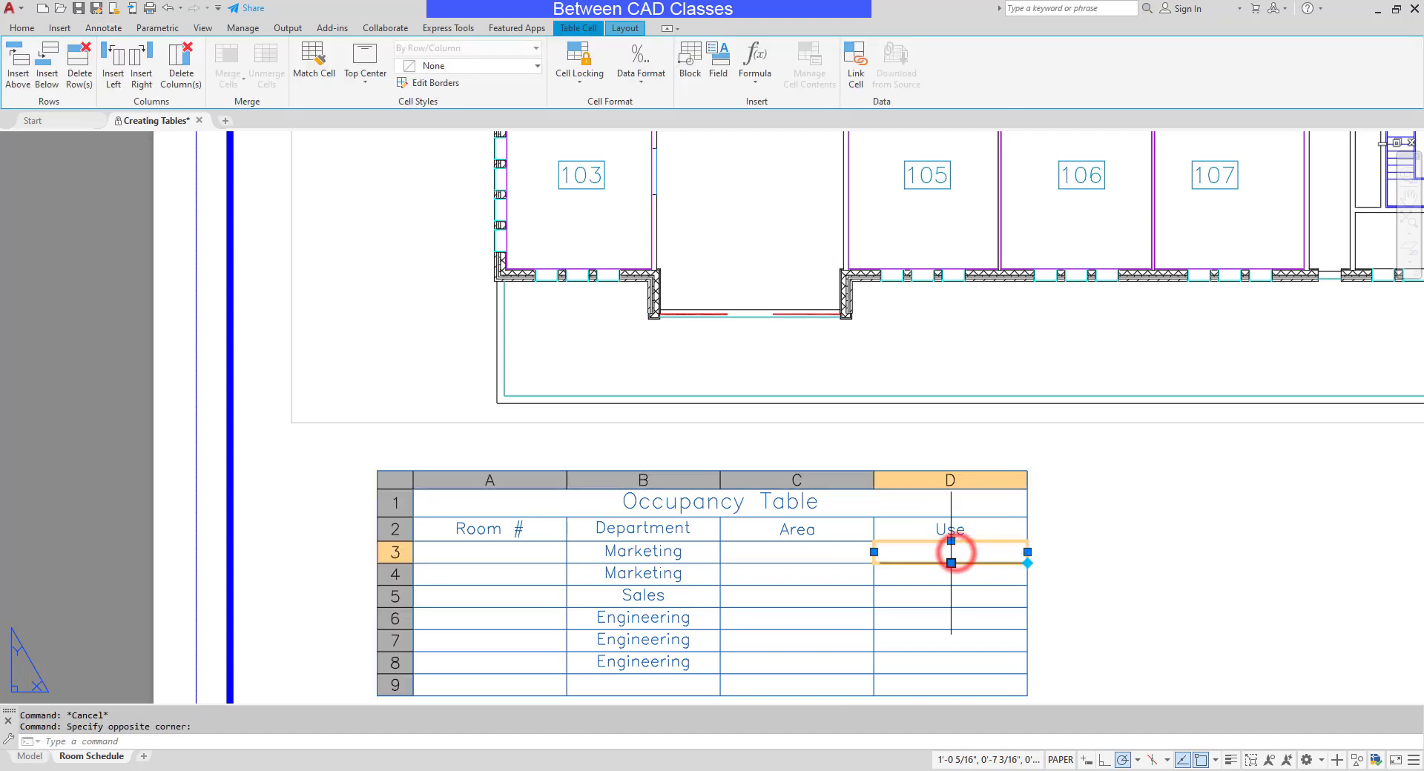
text(Office)
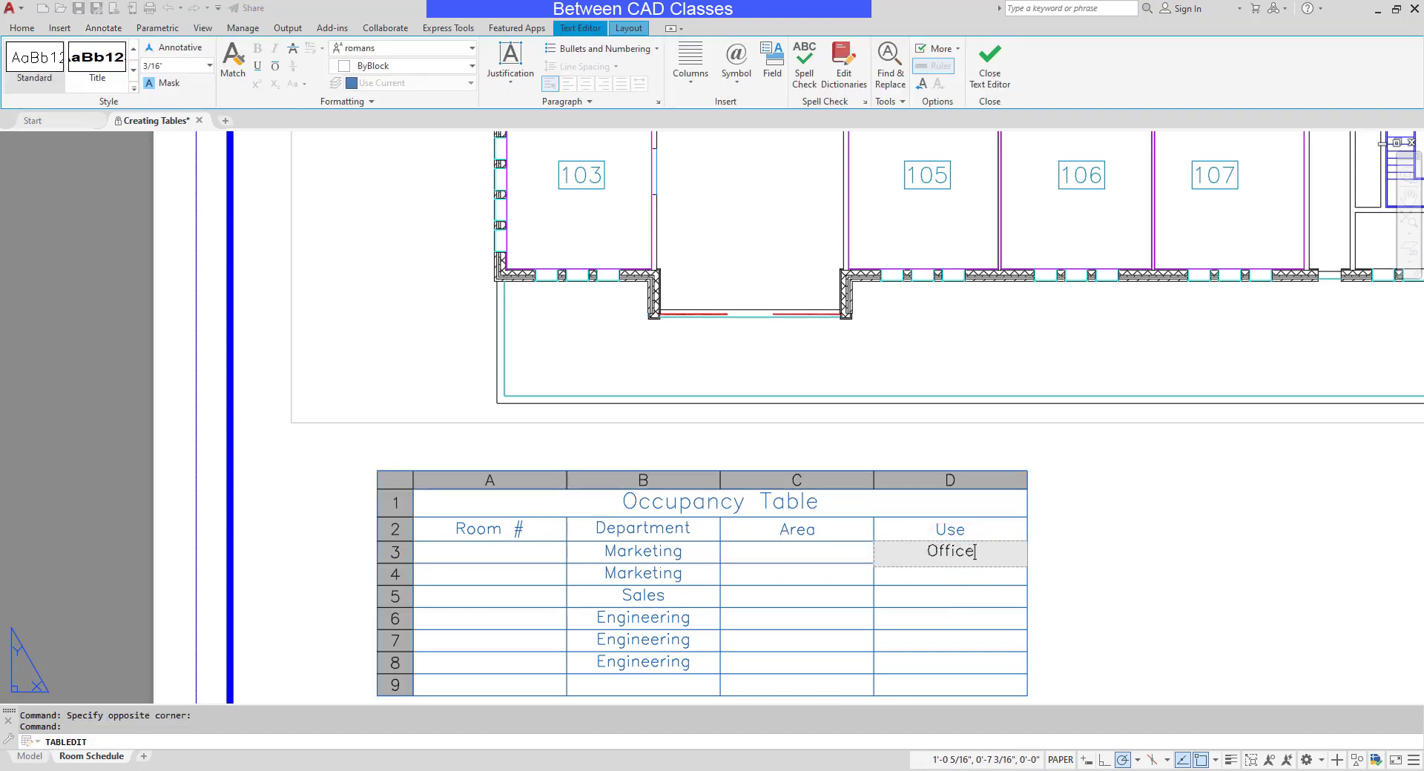
key(Return)
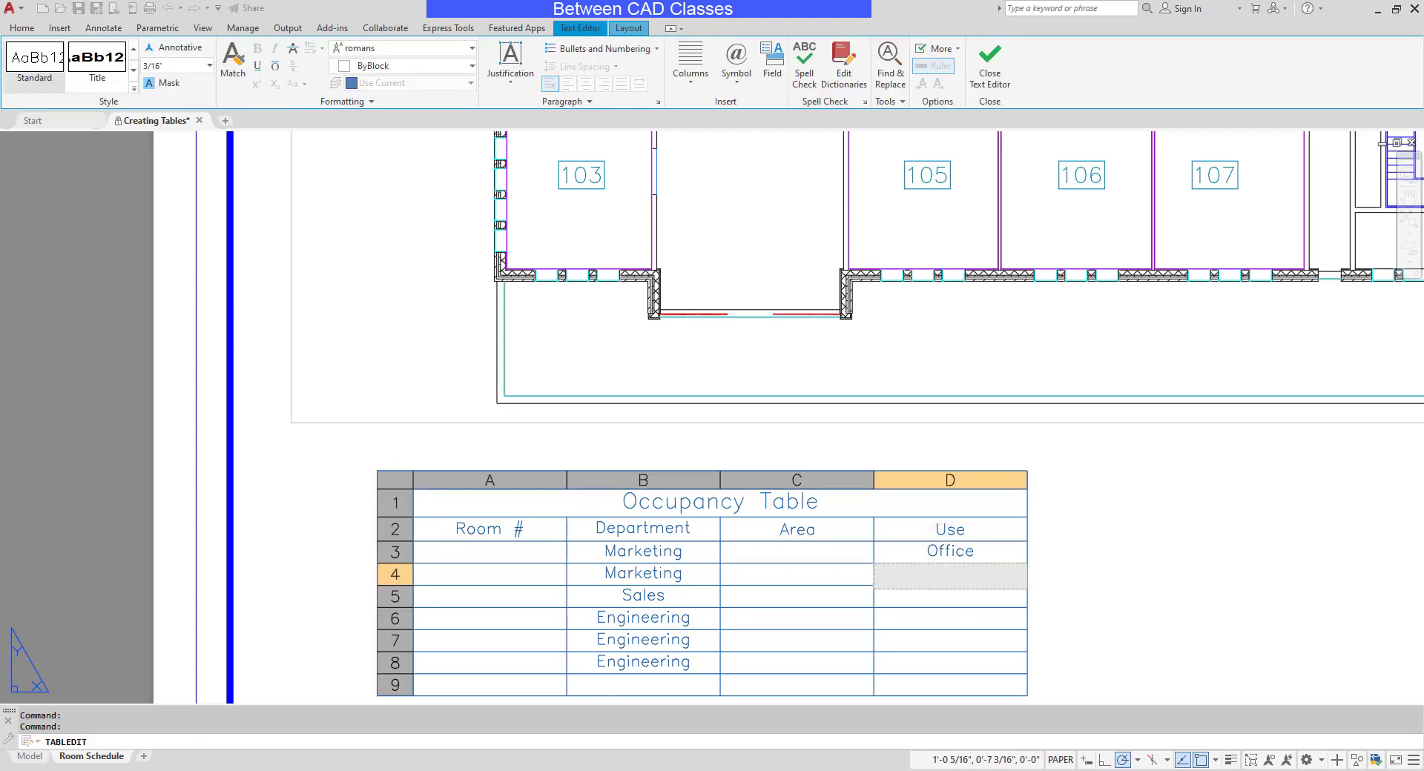
click(991, 549)
click(992, 552)
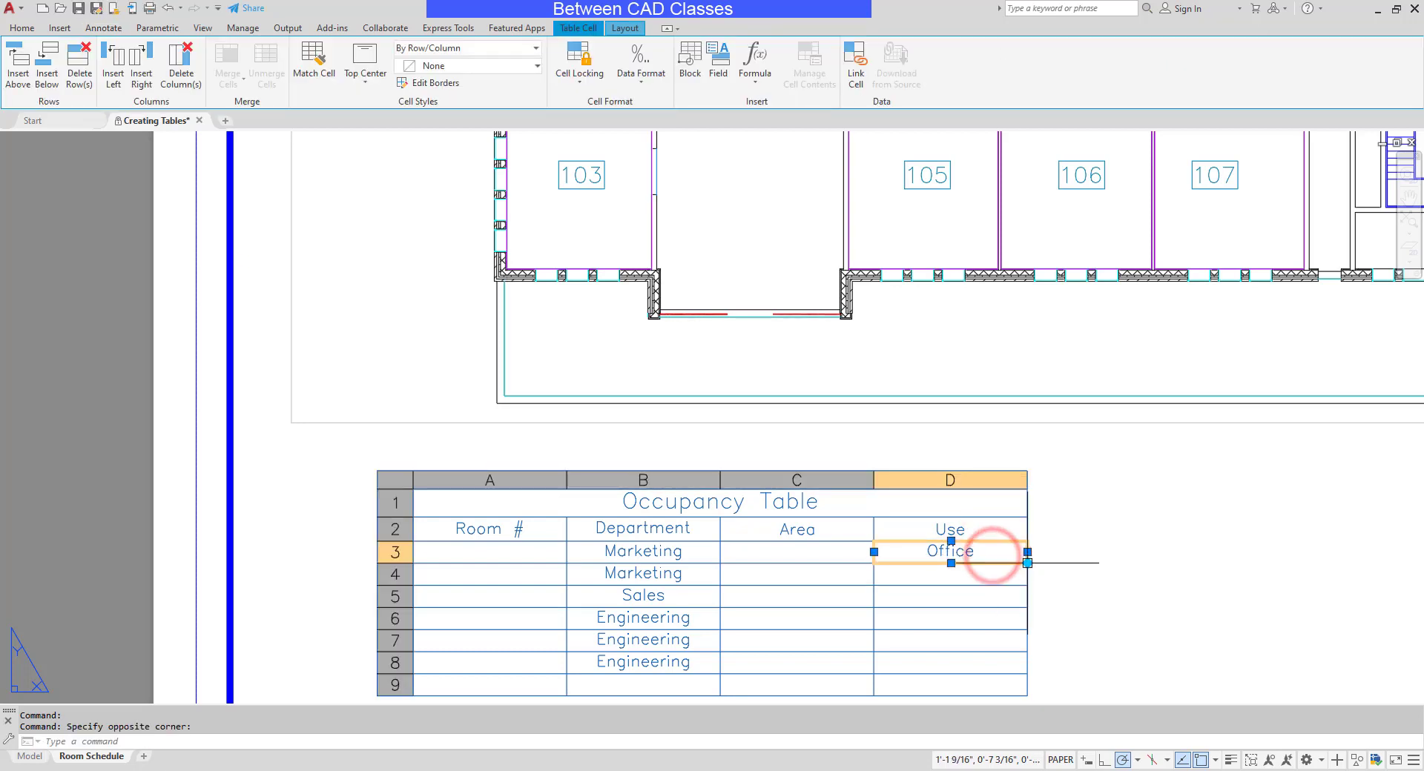
click(1028, 563)
click(1031, 671)
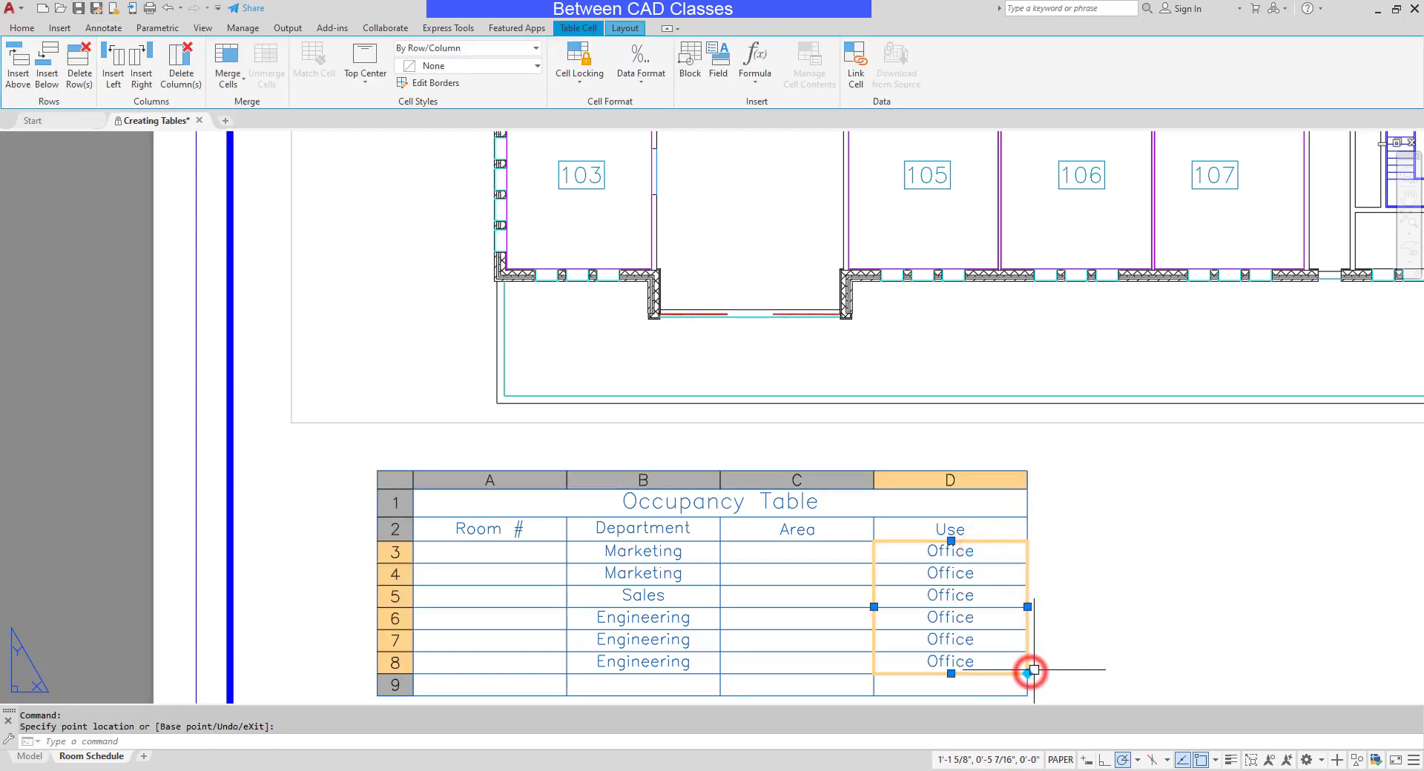
Replace the text in cell D6 with Computer Lab and finish editing the table.
click(996, 620)
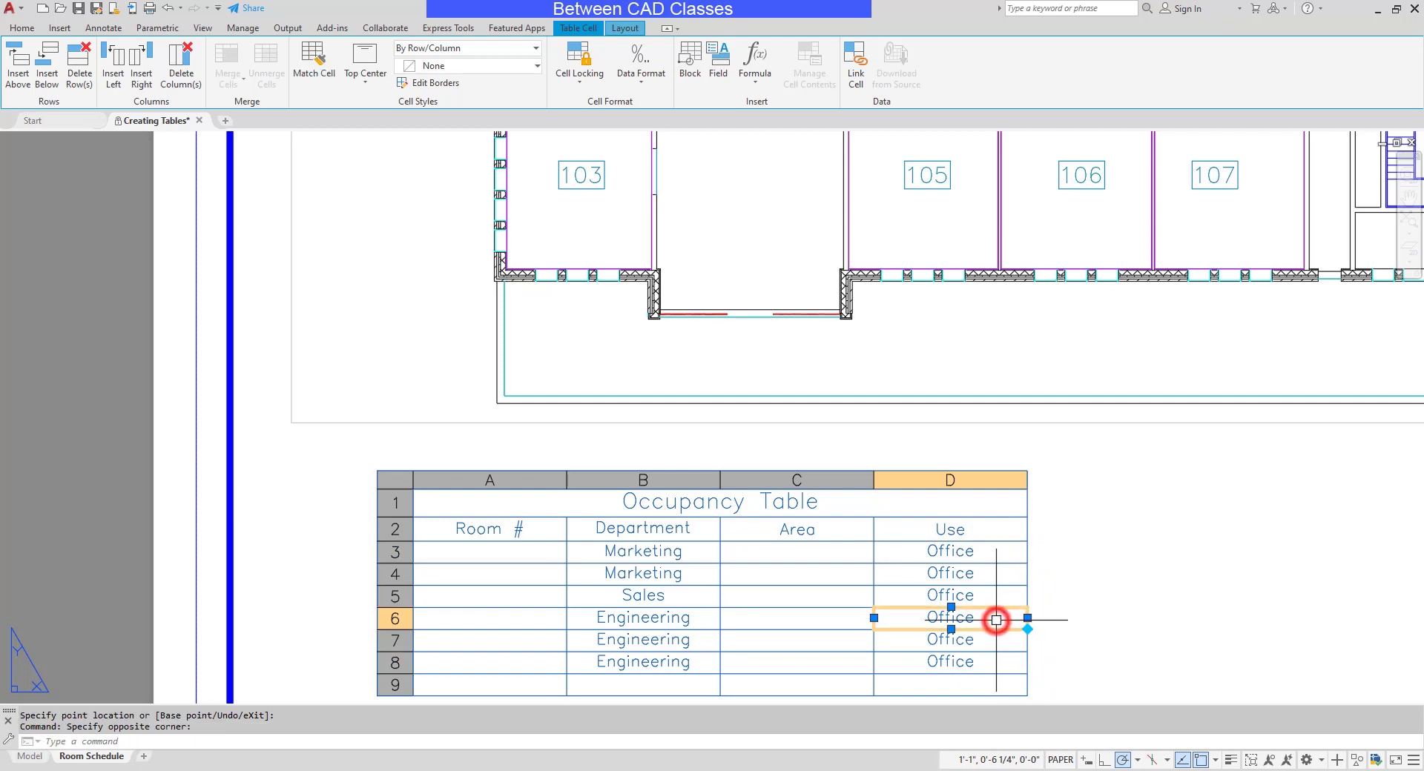
text(Computer Lab)
key(Return)
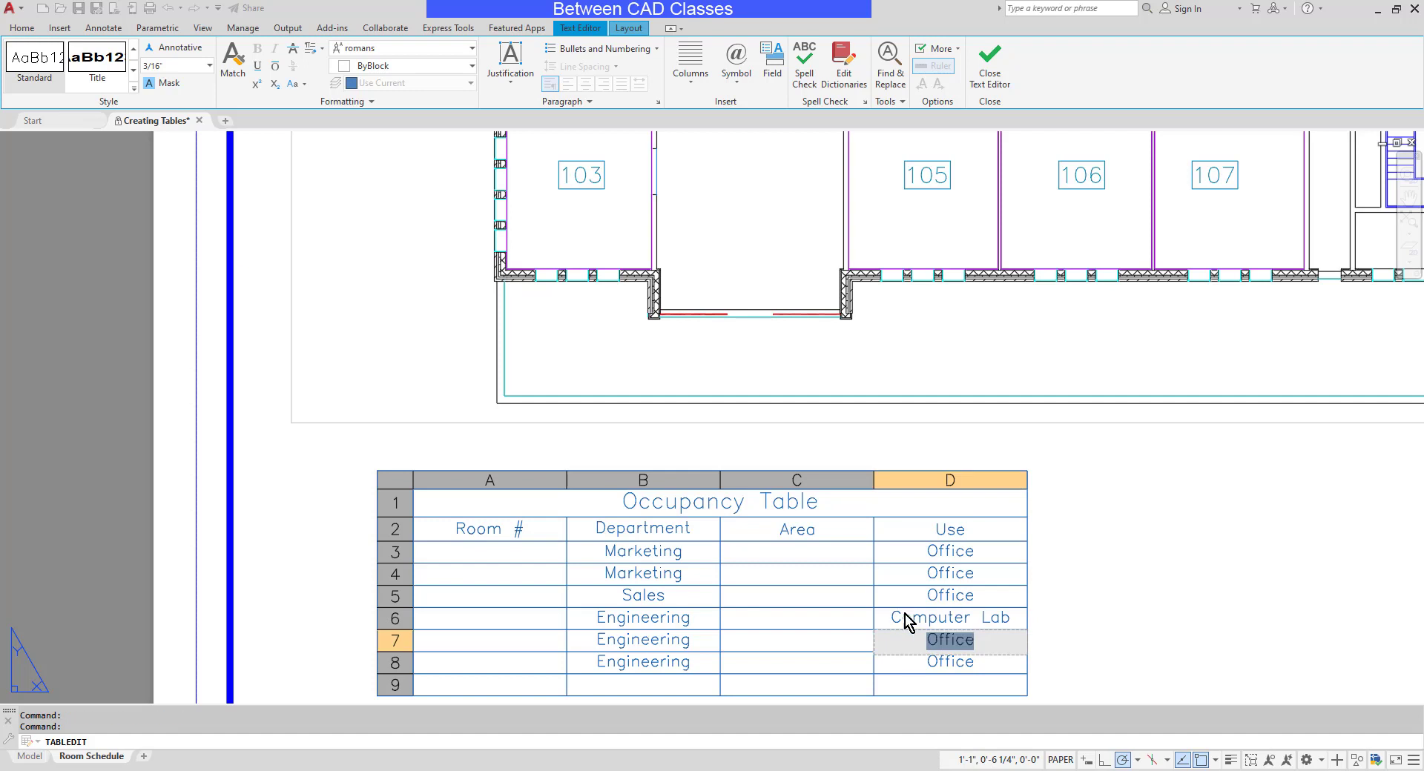
key(Escape)
key(Escape)
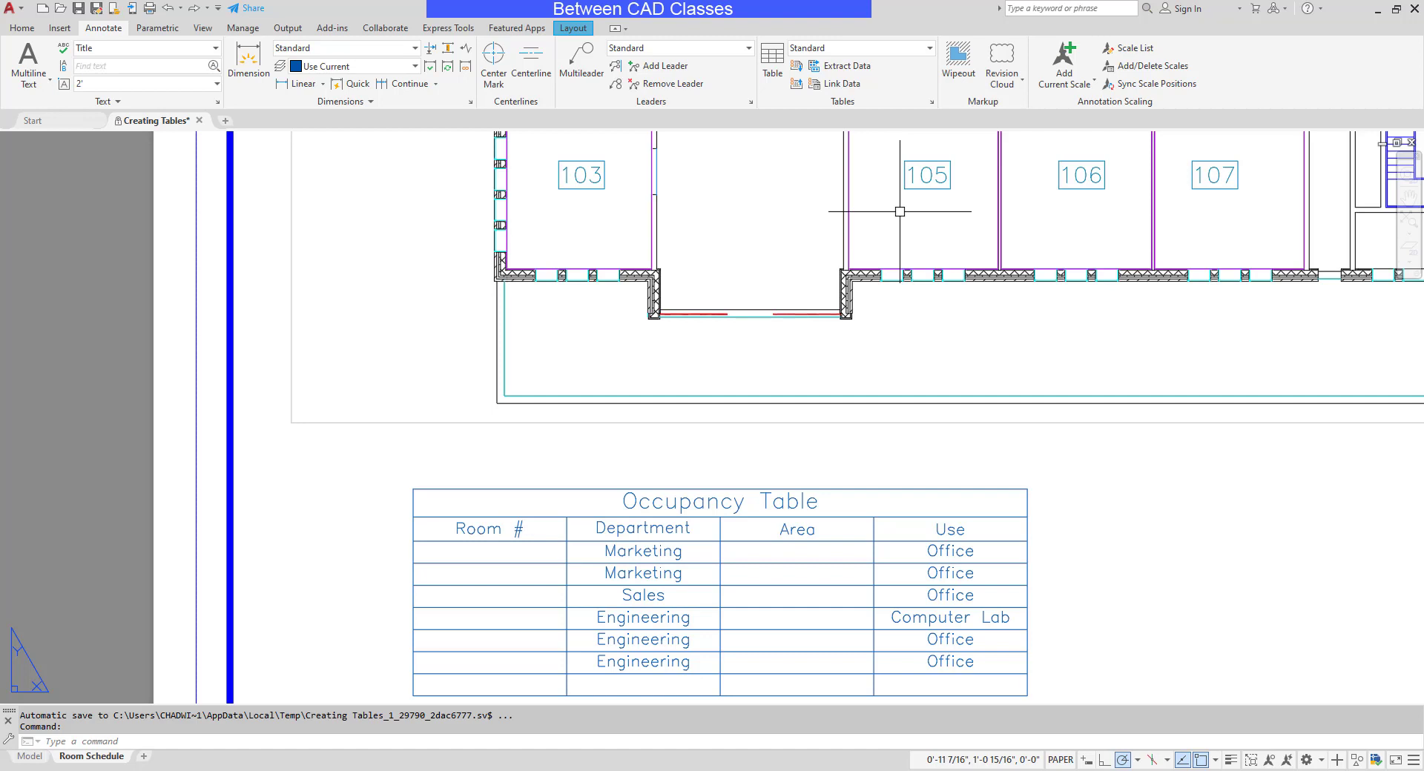
Insert the Room Number block into cell A3 with Middle Center alignment and room number 101.
click(509, 553)
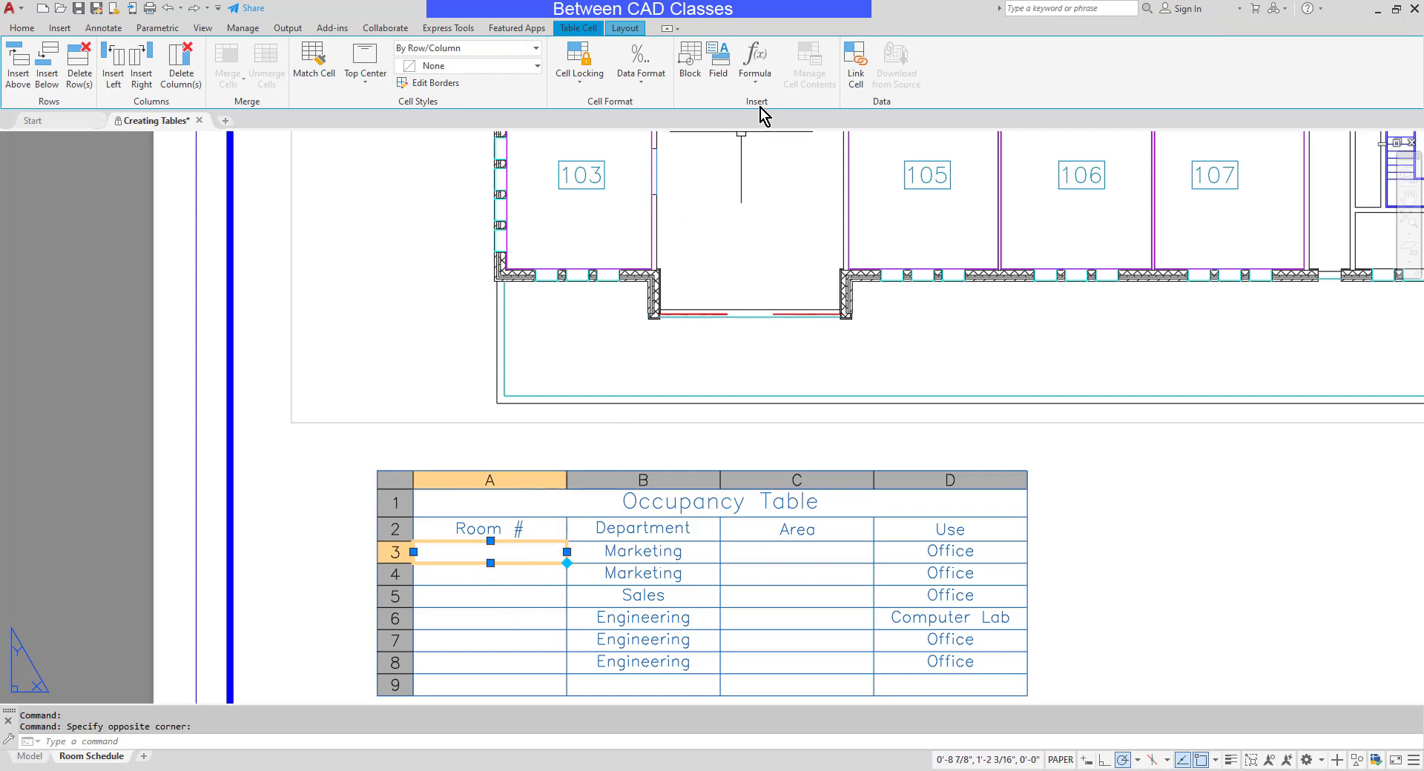
click(696, 69)
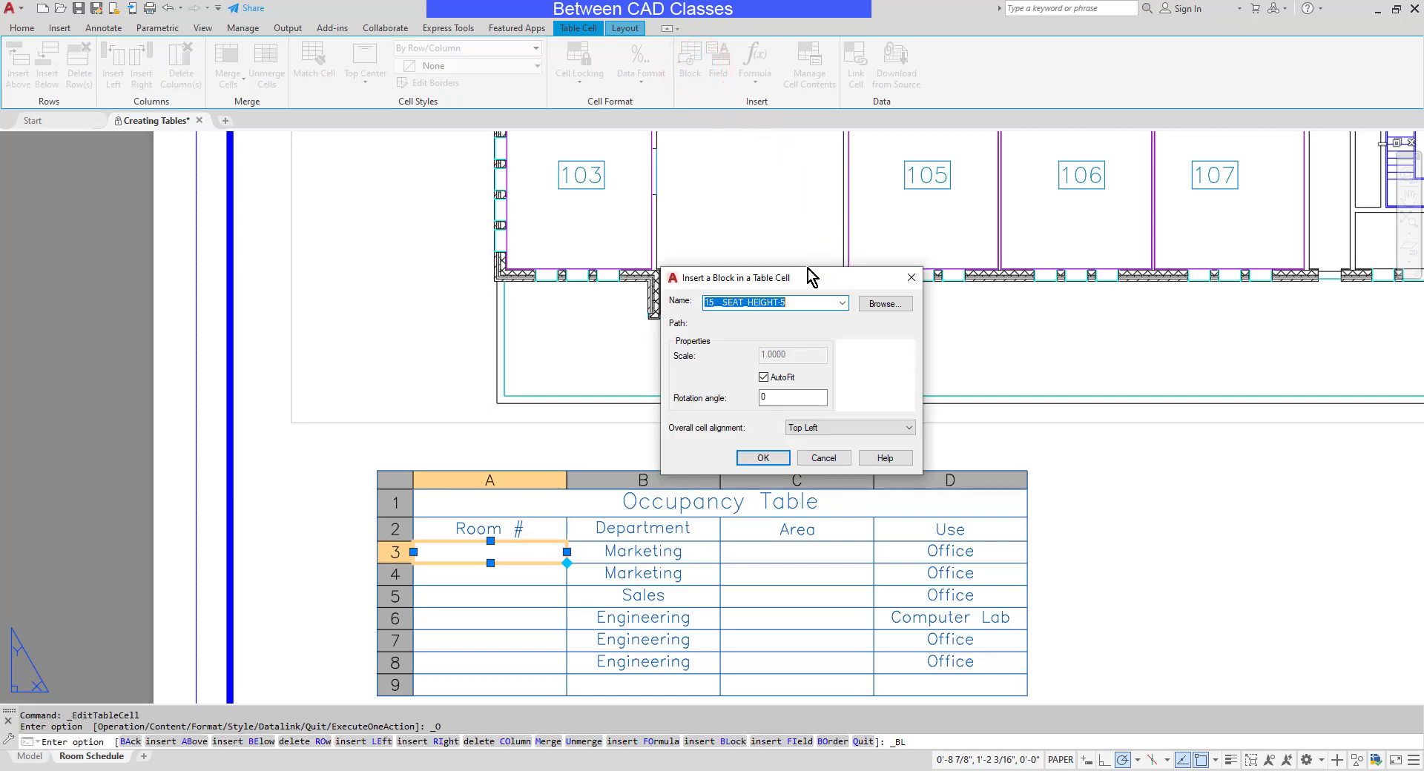
click(842, 303)
drag(845, 382, 839, 522)
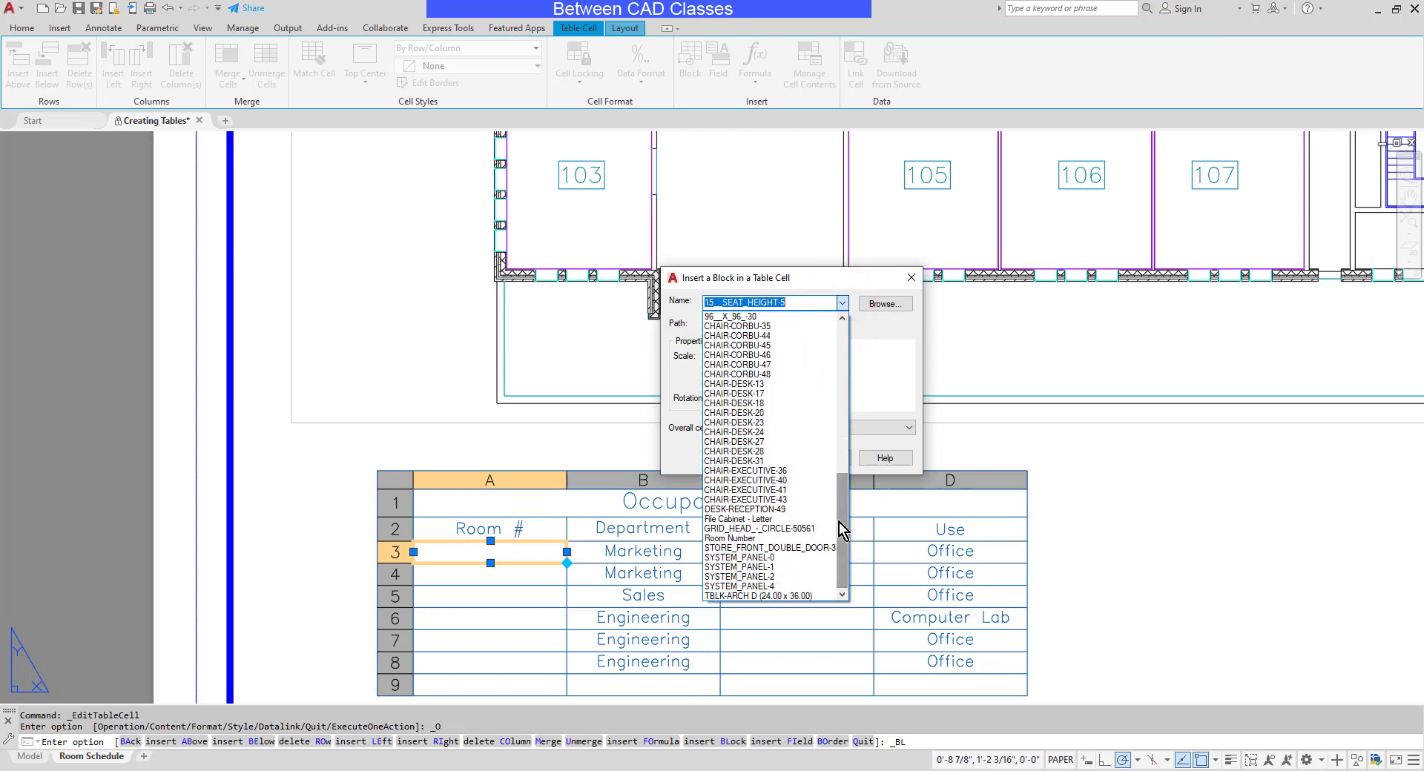
click(757, 538)
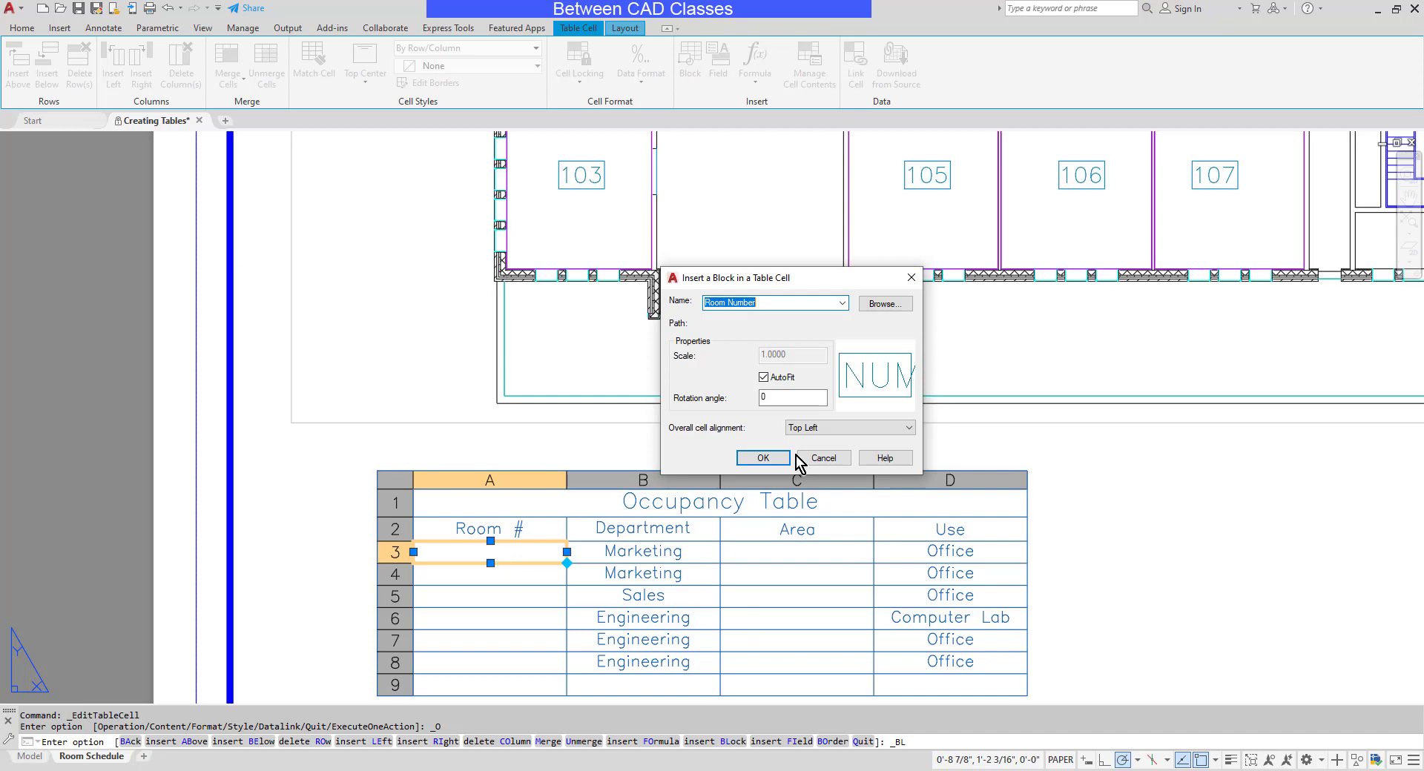
click(844, 429)
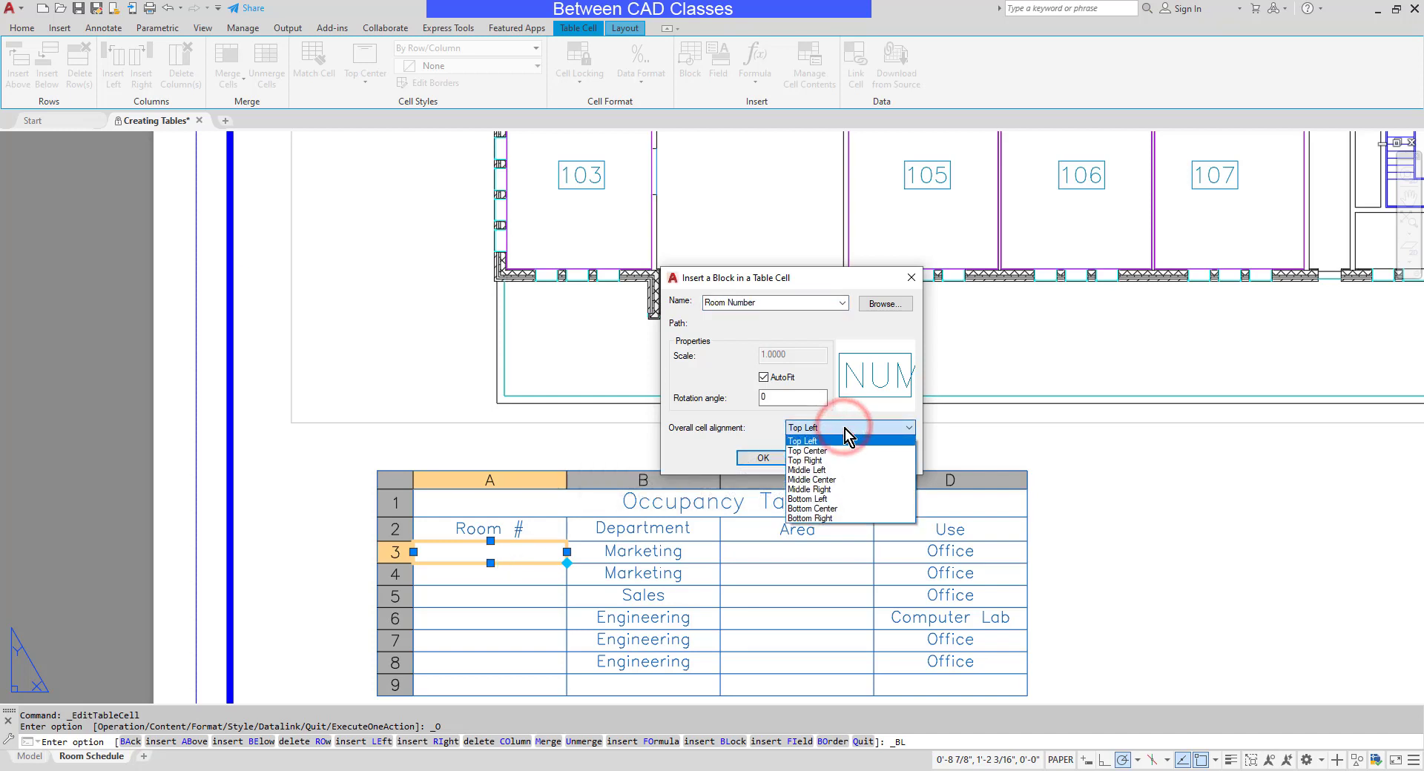
click(812, 480)
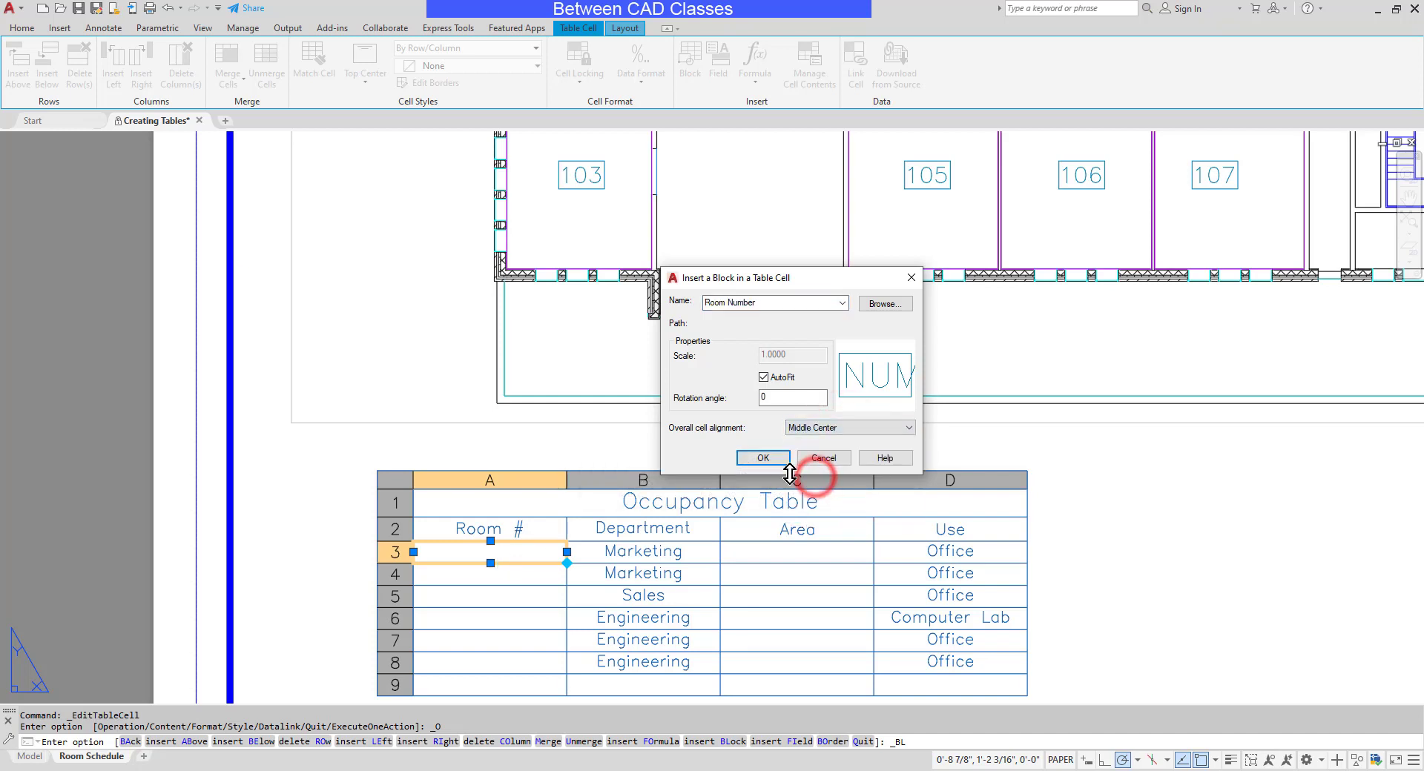
click(765, 458)
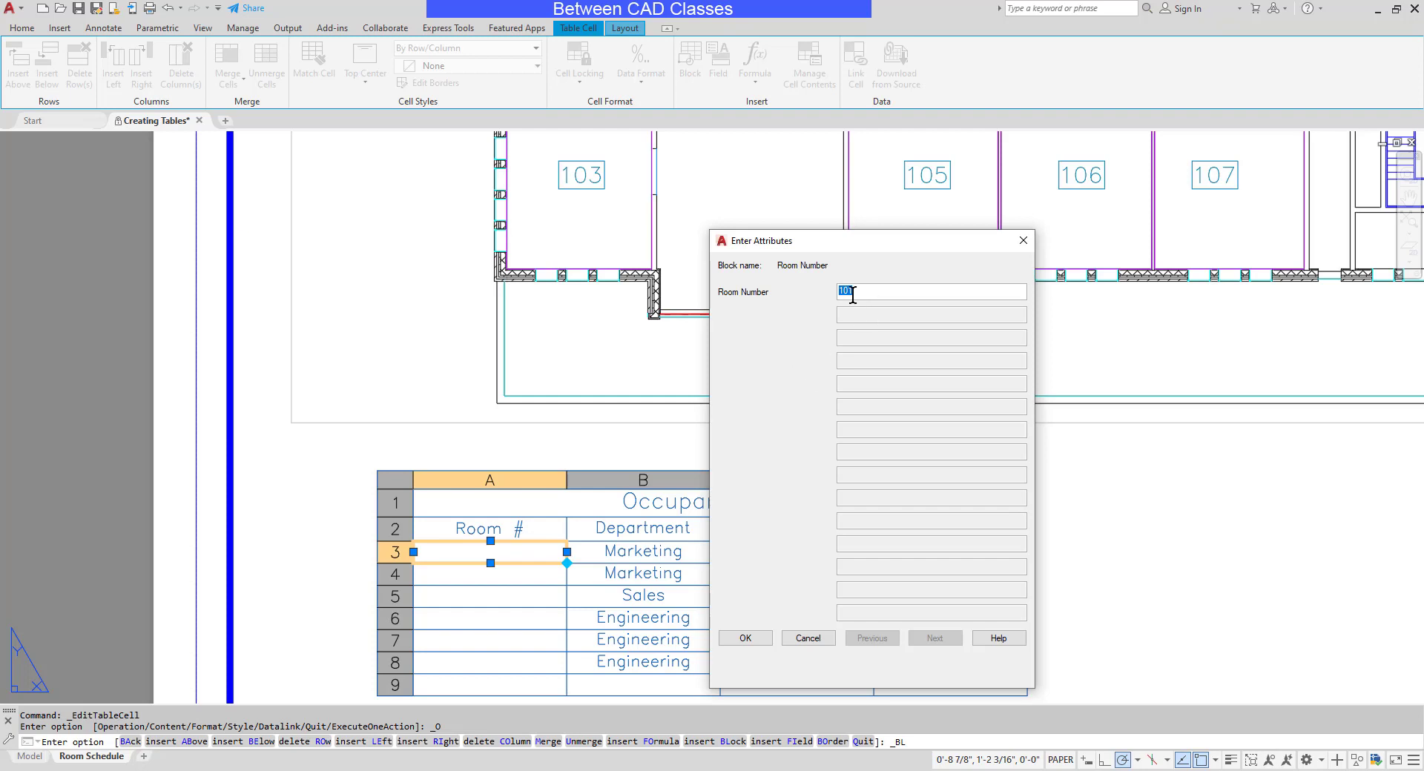
click(746, 638)
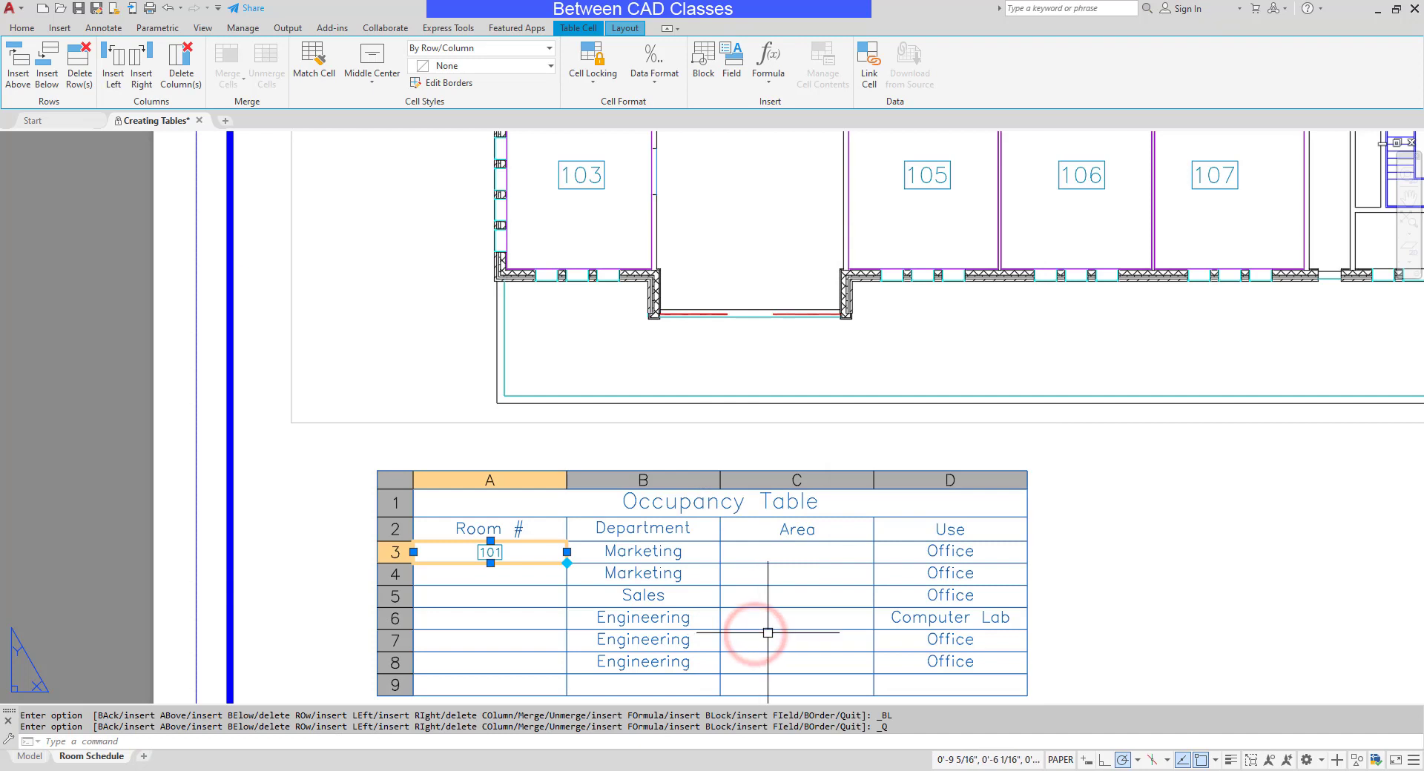
Insert the Room Number block into cell A4 with Middle Center alignment and room number 102.
click(527, 574)
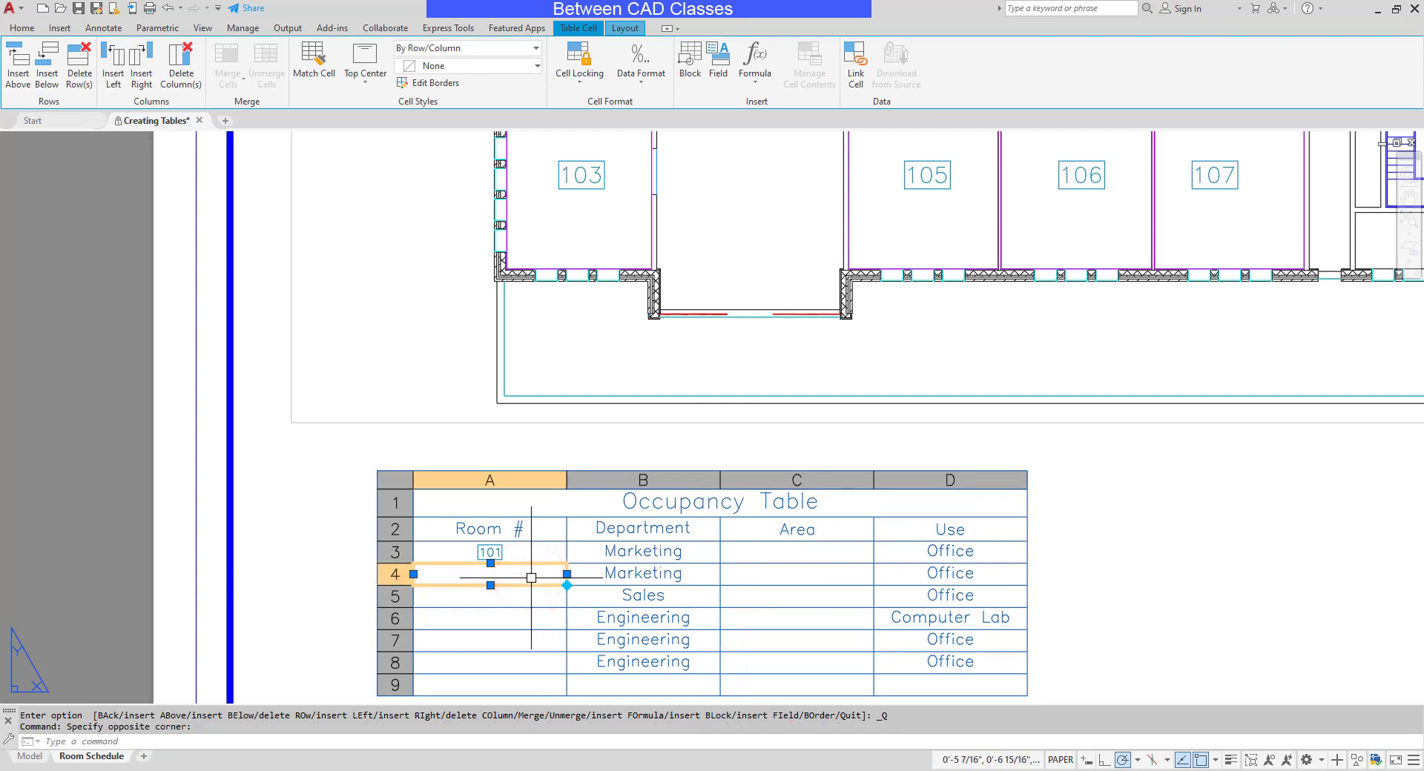
click(690, 60)
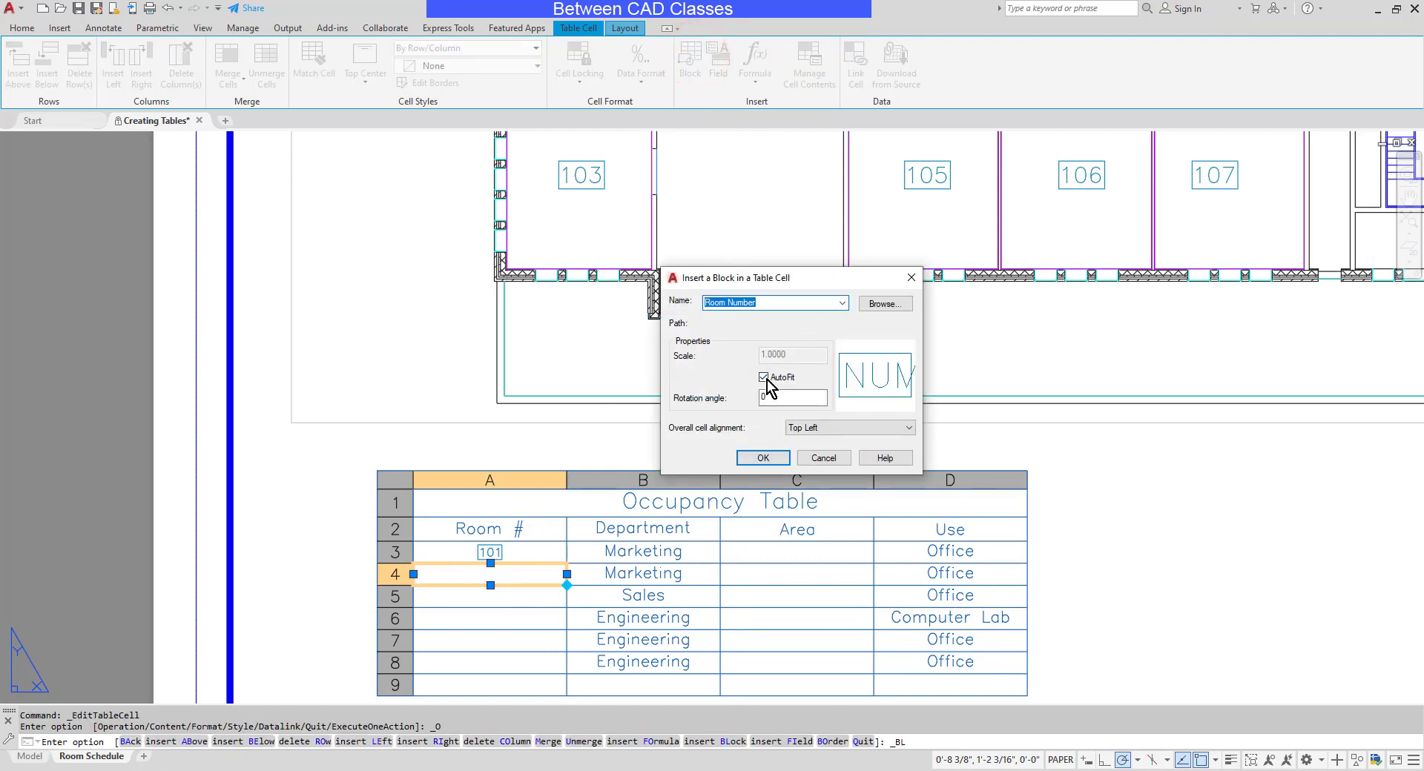
click(839, 430)
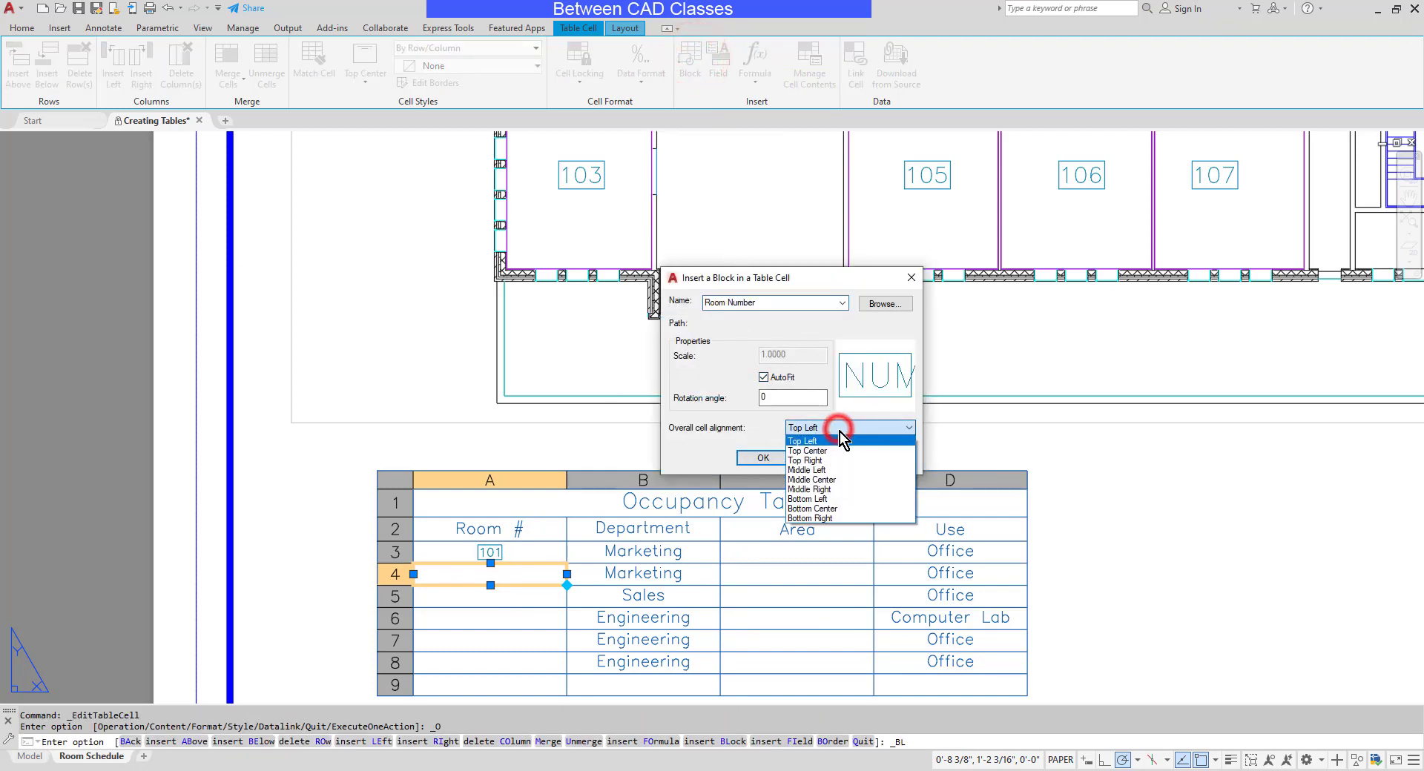
click(839, 481)
click(764, 457)
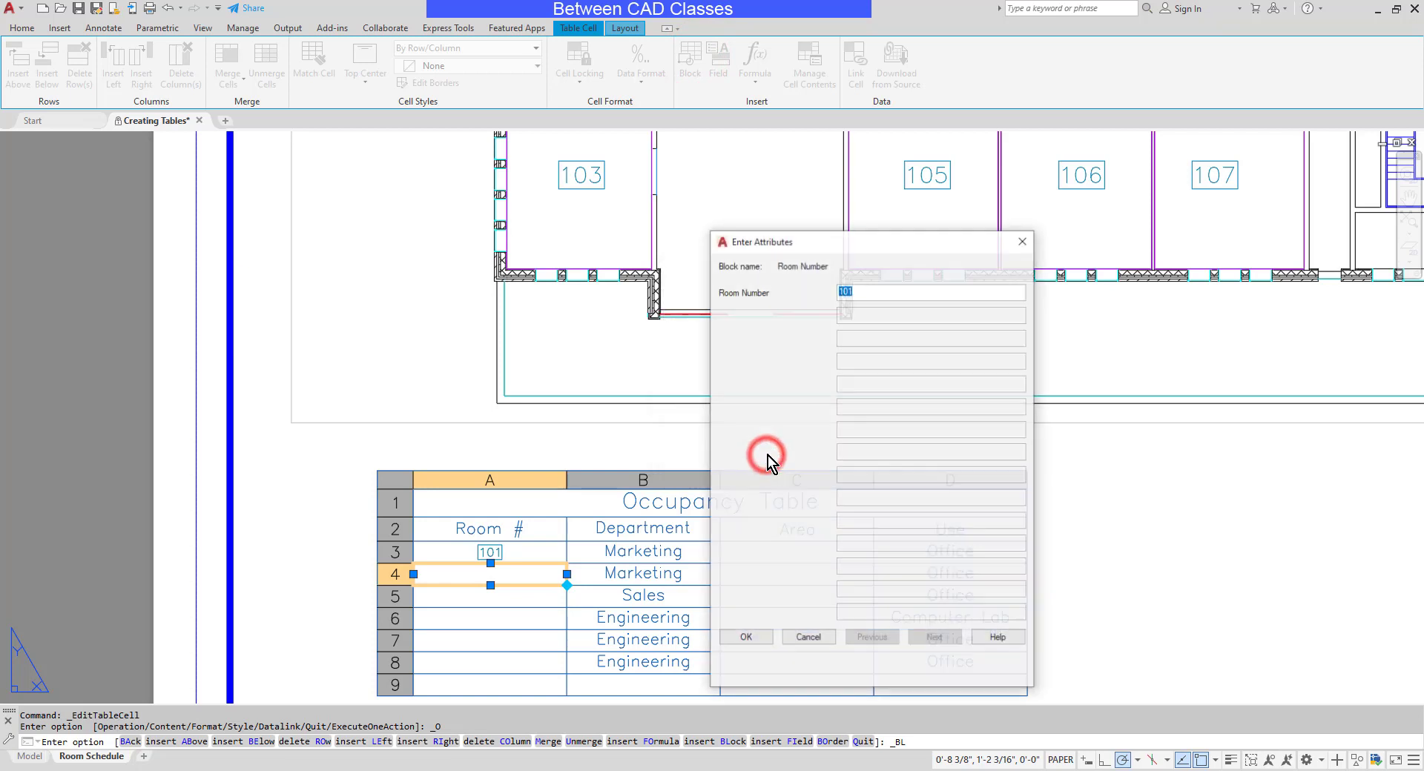
text(102)
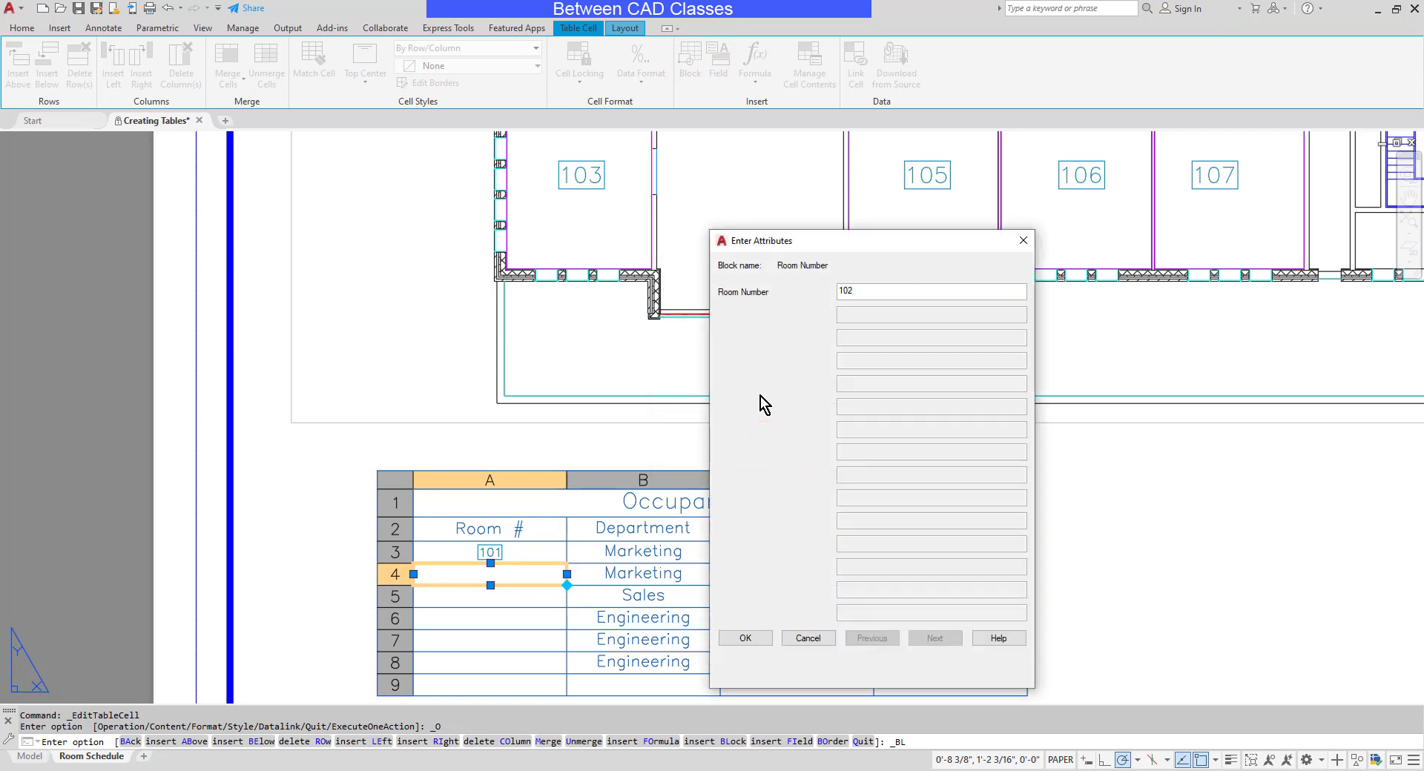
click(758, 639)
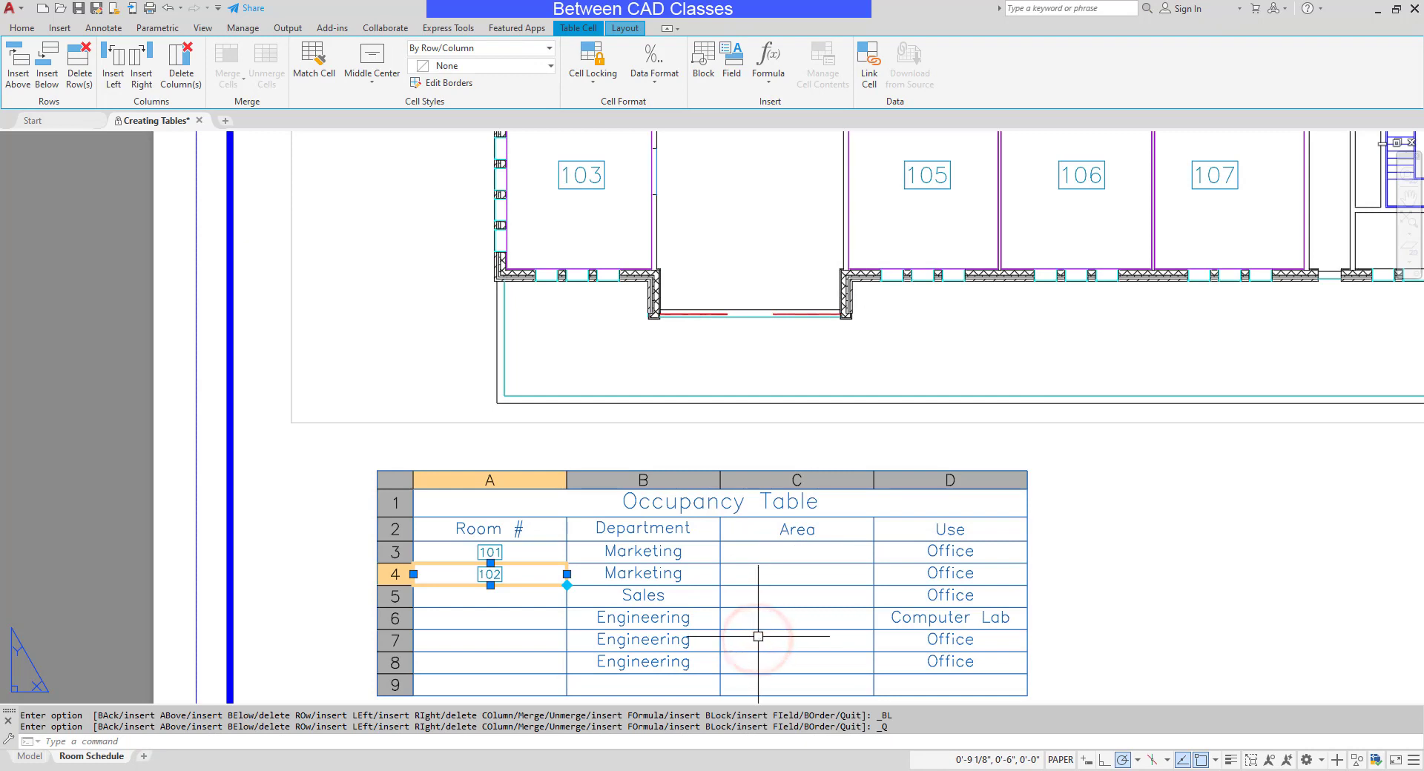
Insert the Room Number block into cell A5 with Middle Center alignment and room number 103.
click(515, 596)
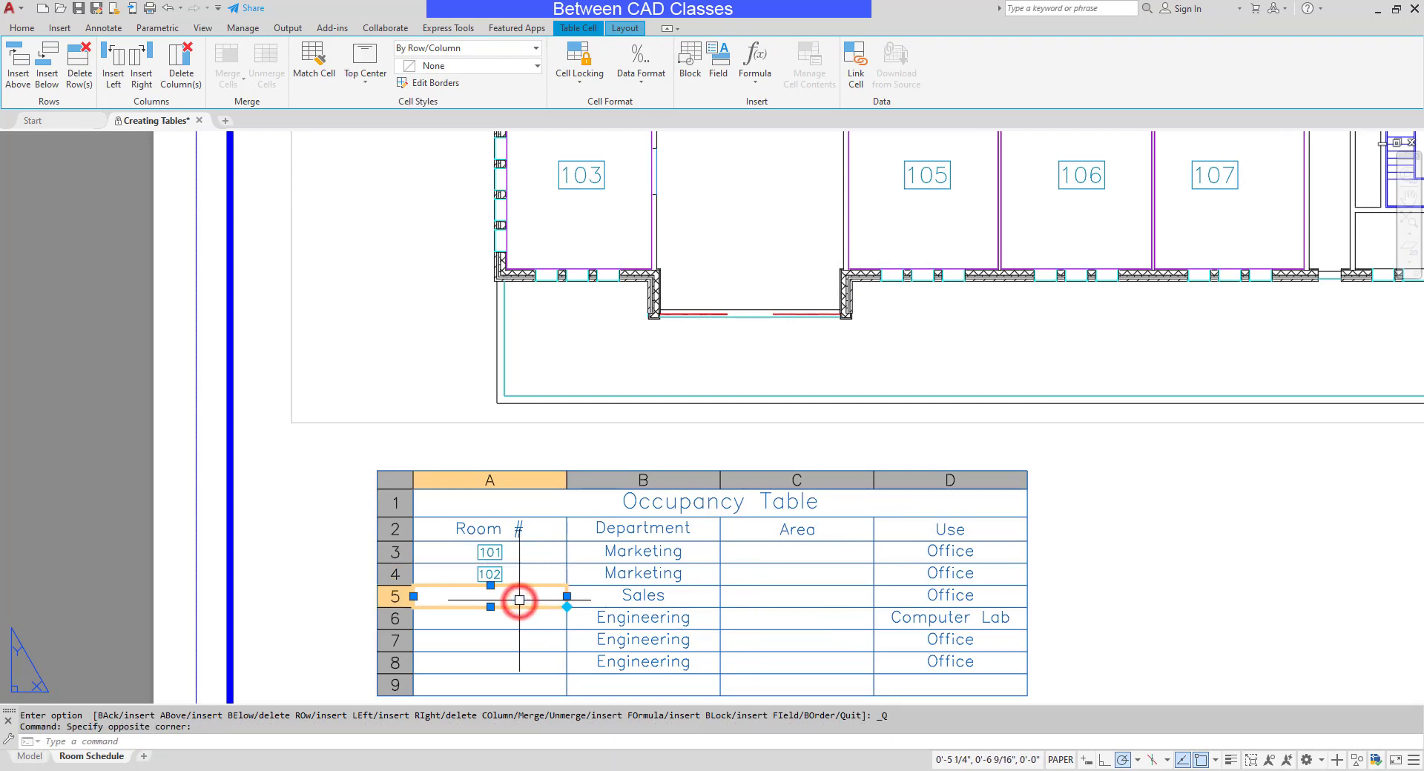
click(690, 58)
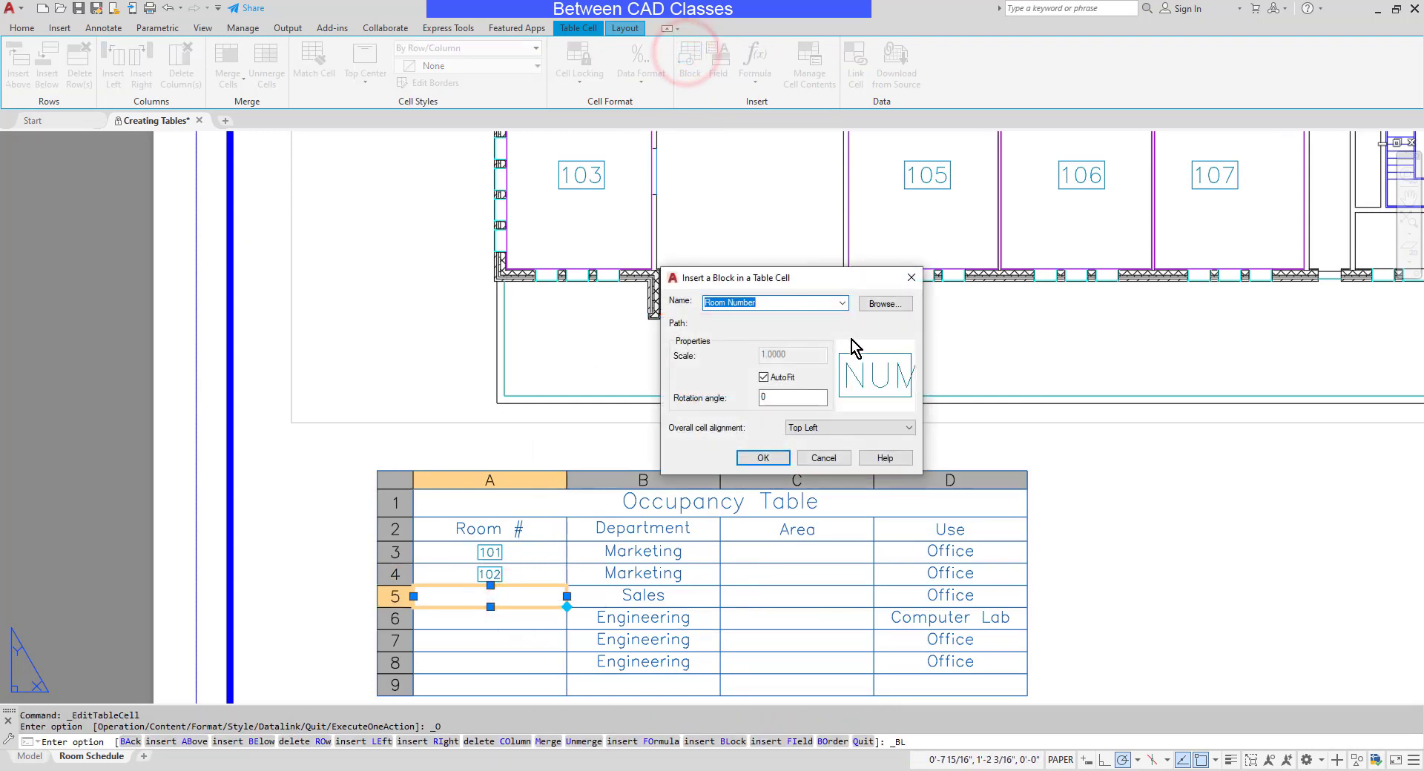
click(814, 427)
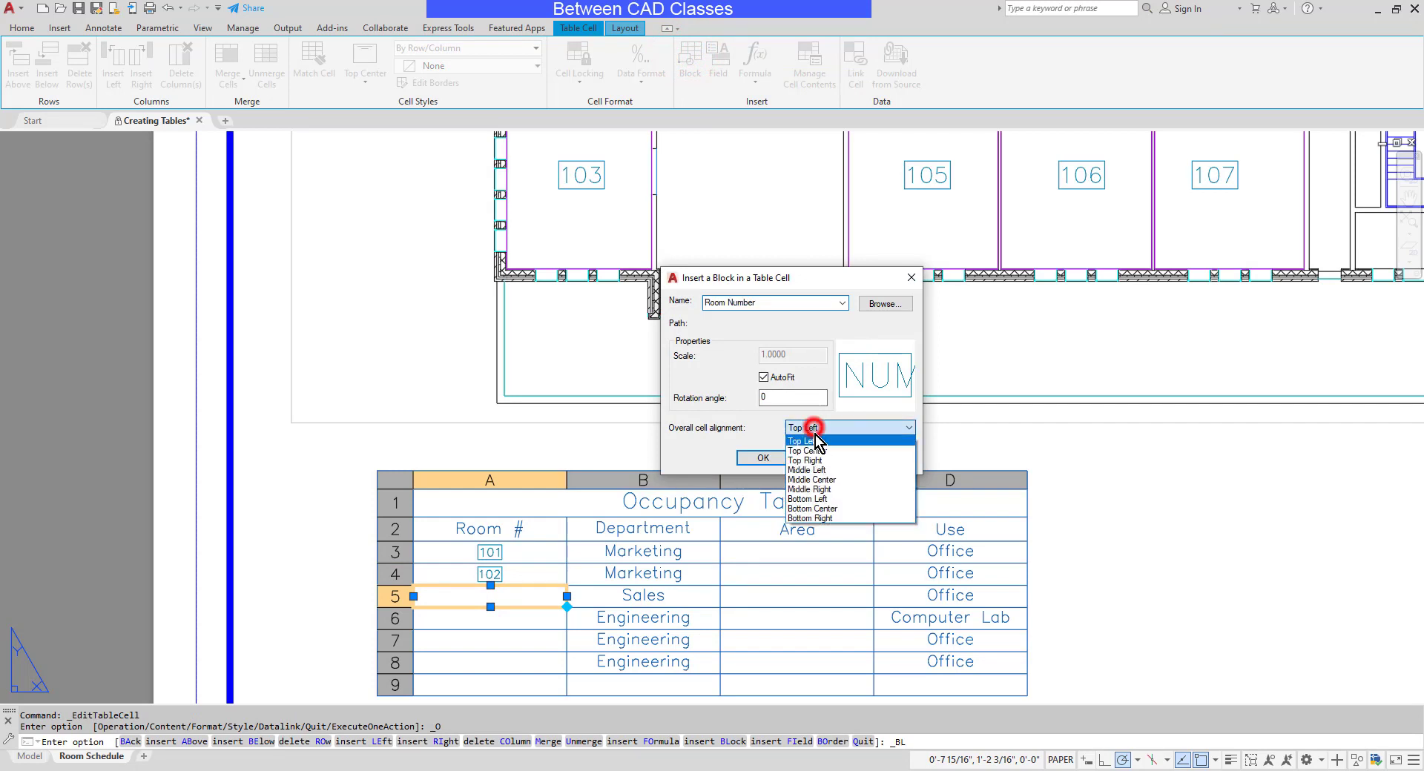
click(832, 482)
click(764, 458)
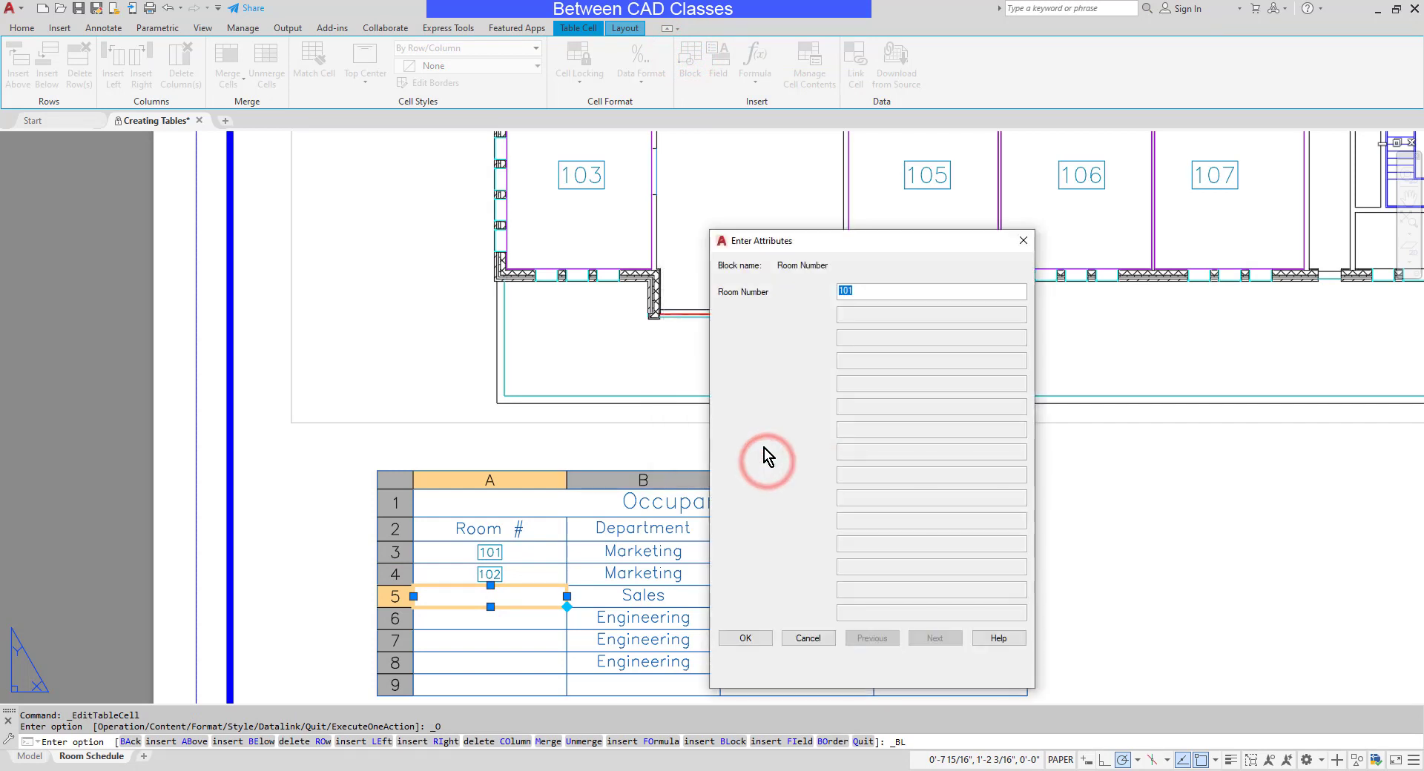
text(103)
click(746, 638)
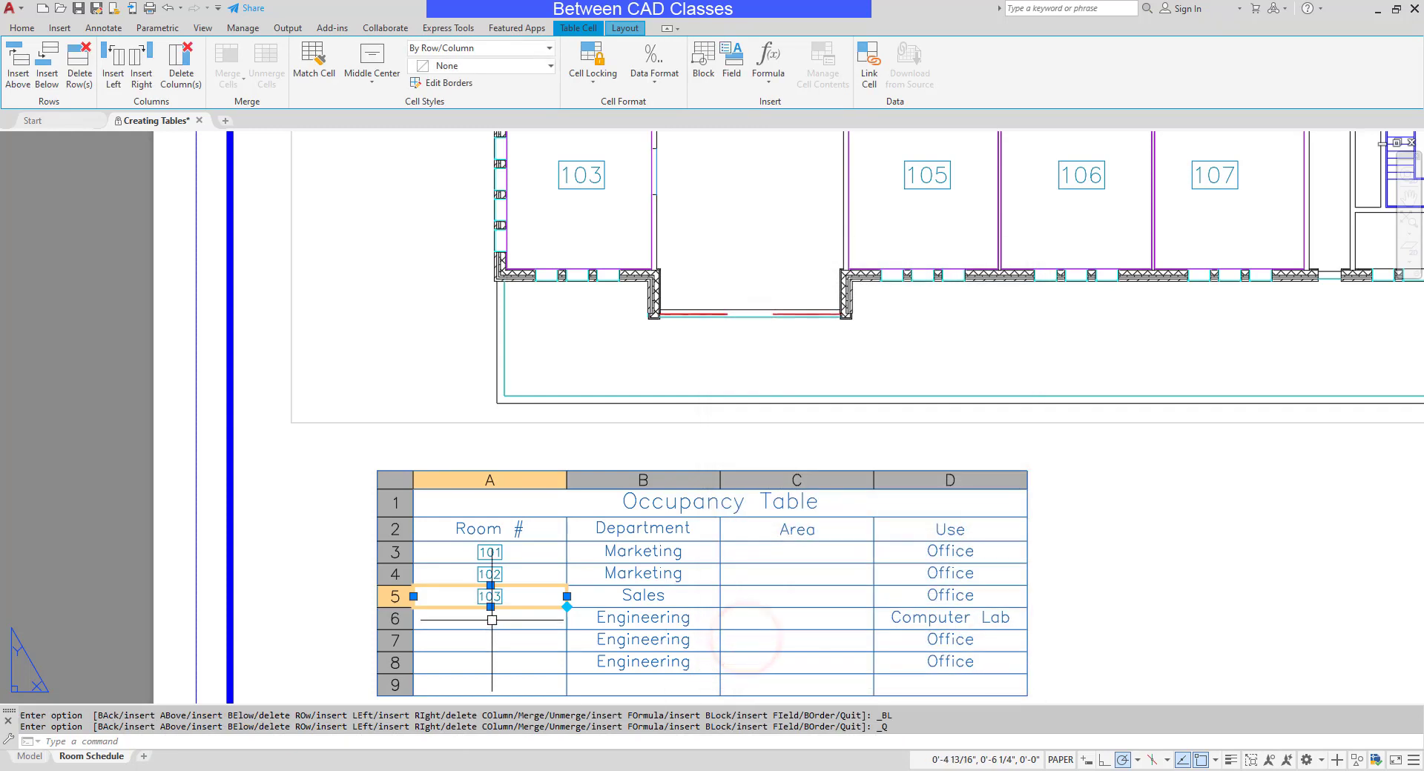
Insert the Room Number block into cell A6 with Middle Center alignment and room number 104.
click(491, 620)
click(695, 71)
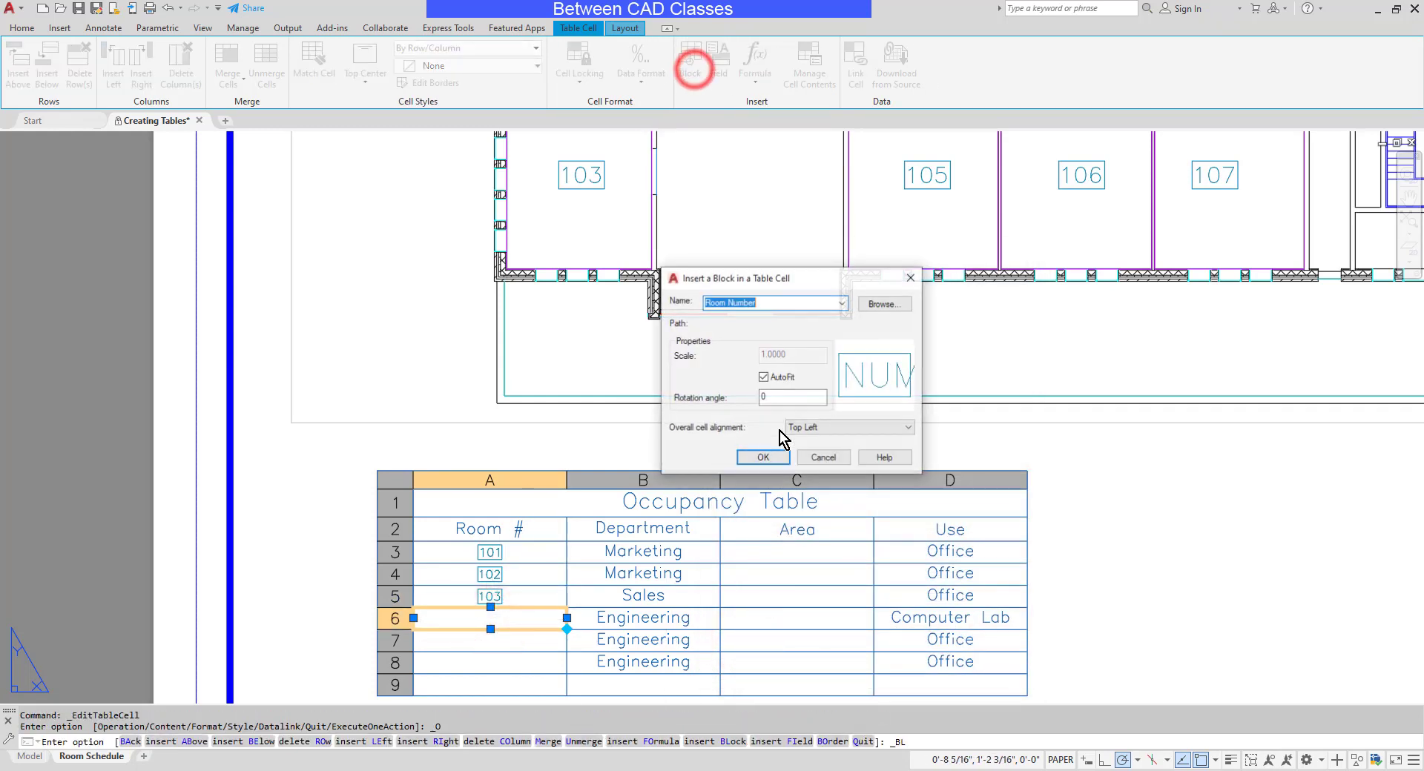
click(839, 429)
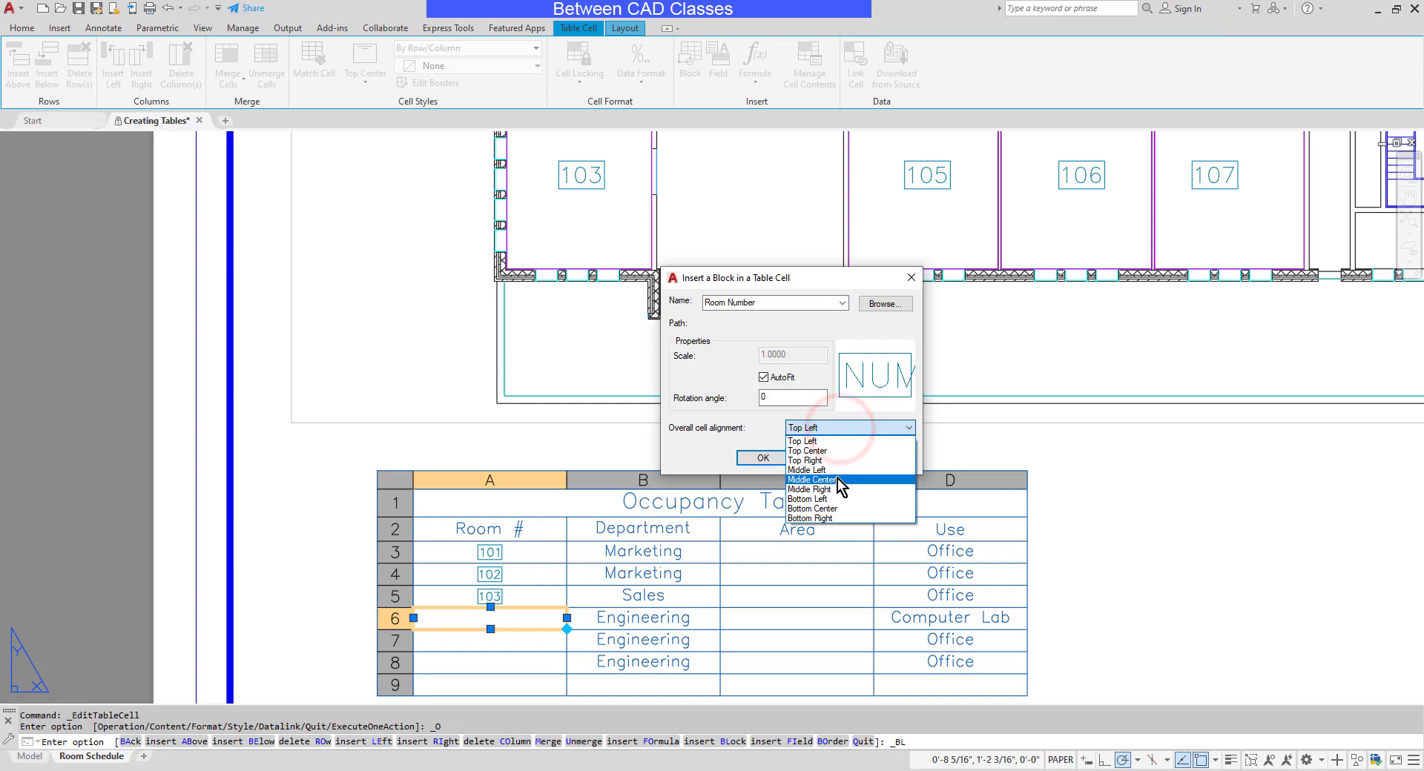
click(830, 480)
click(763, 457)
text(104)
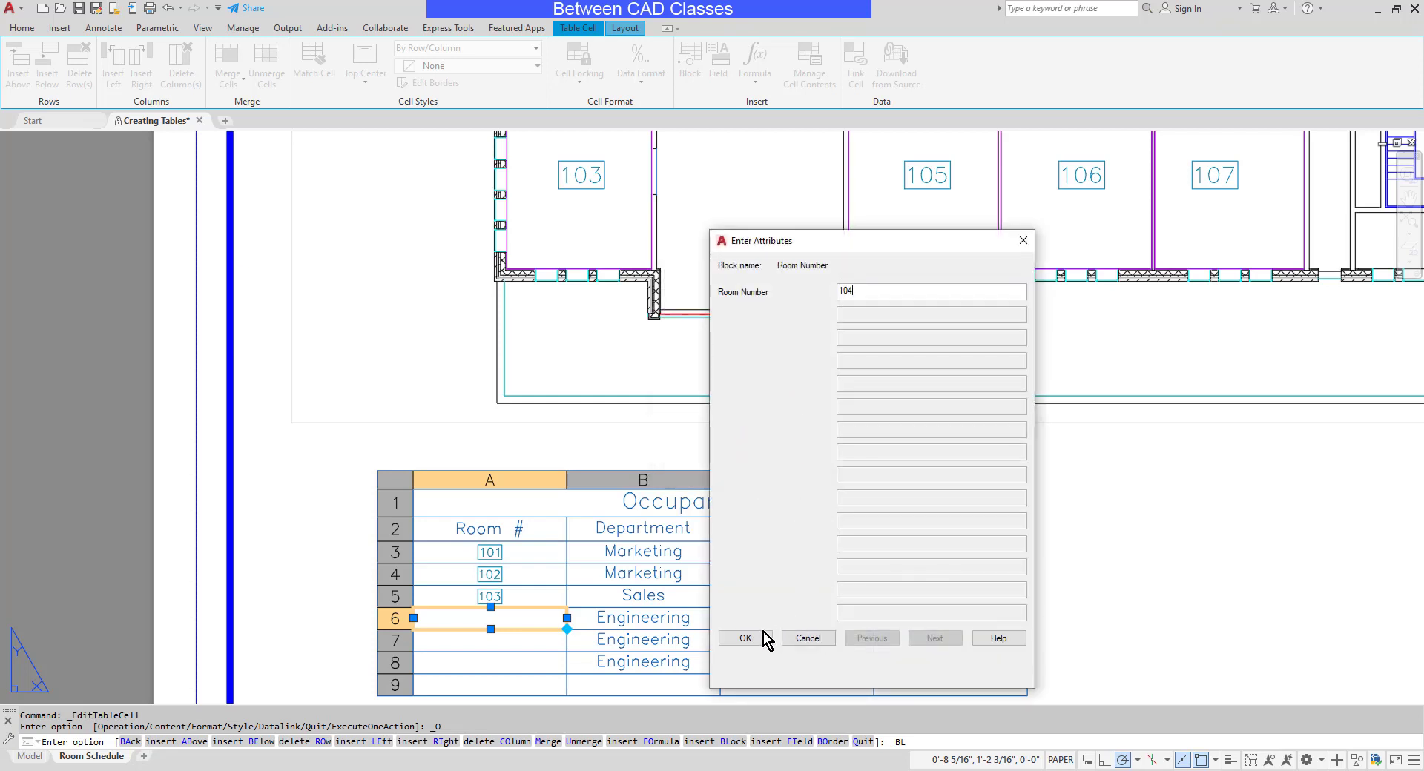
click(746, 638)
Insert the Room Number block into cell A7 with Middle Center alignment and room number 105.
click(492, 642)
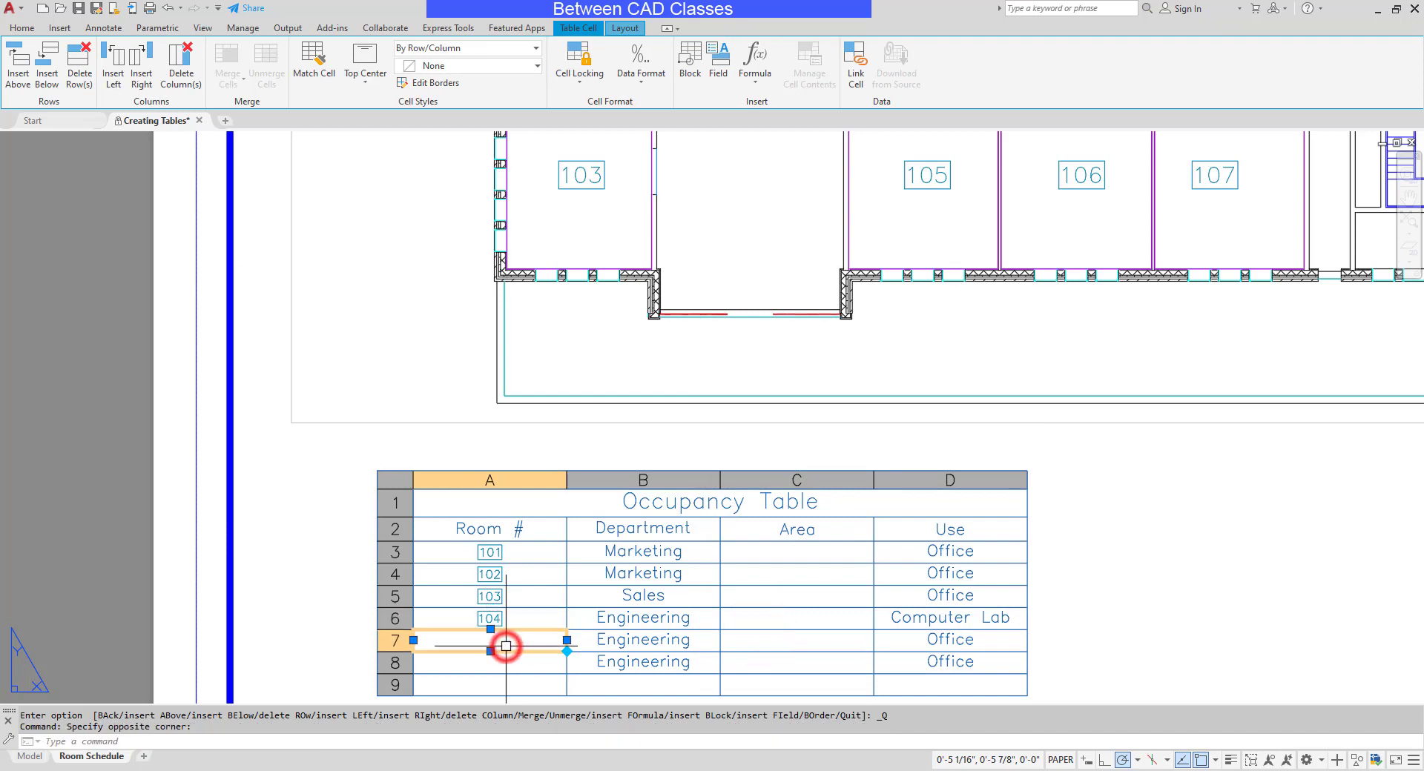
click(689, 59)
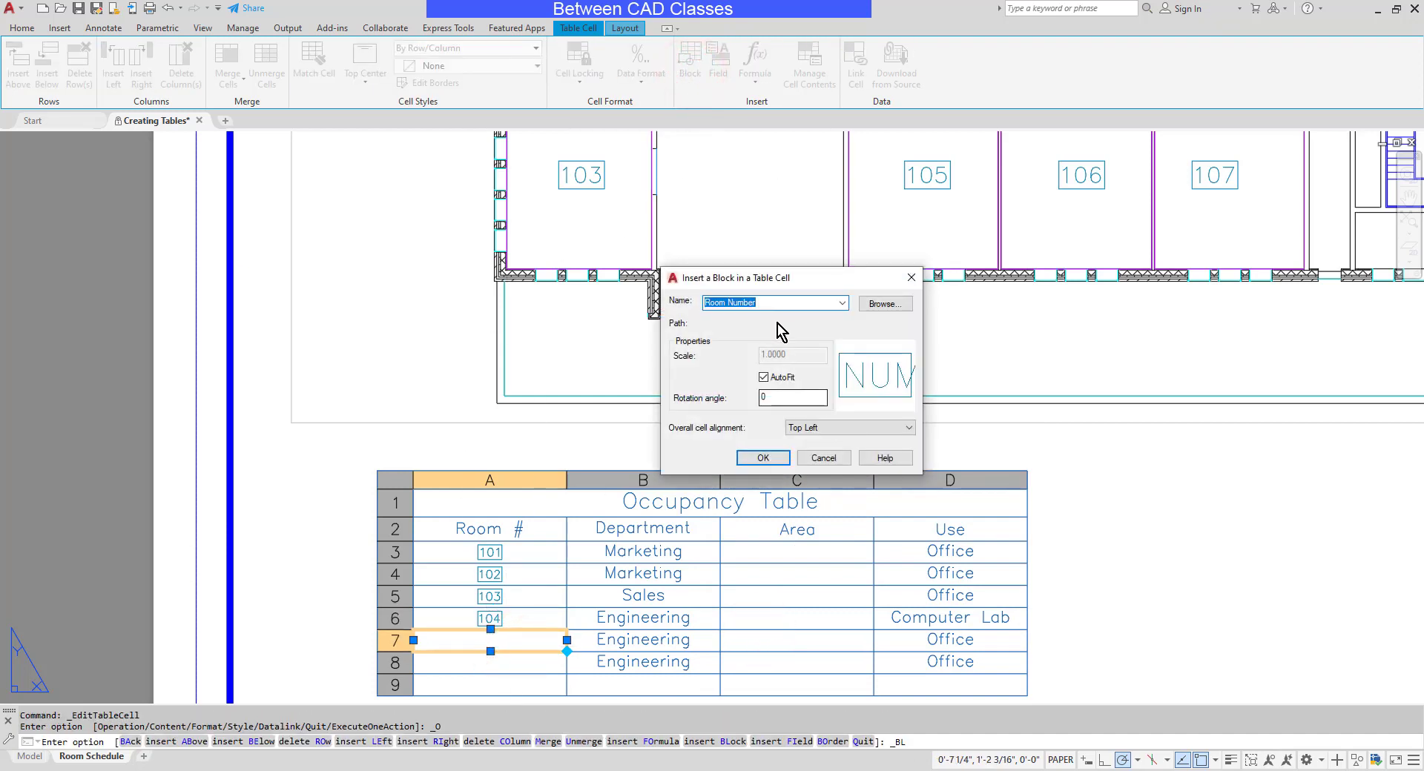
click(816, 428)
click(837, 482)
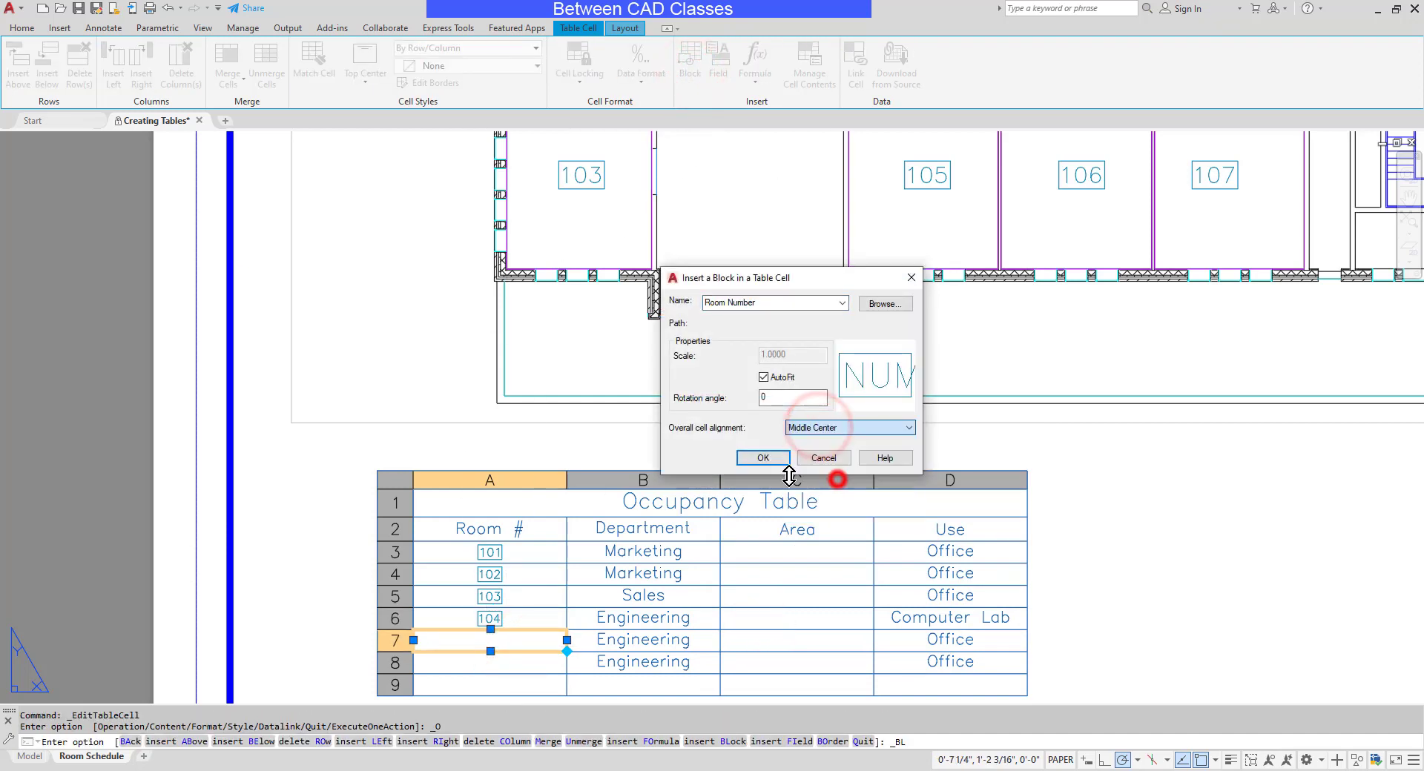
click(780, 459)
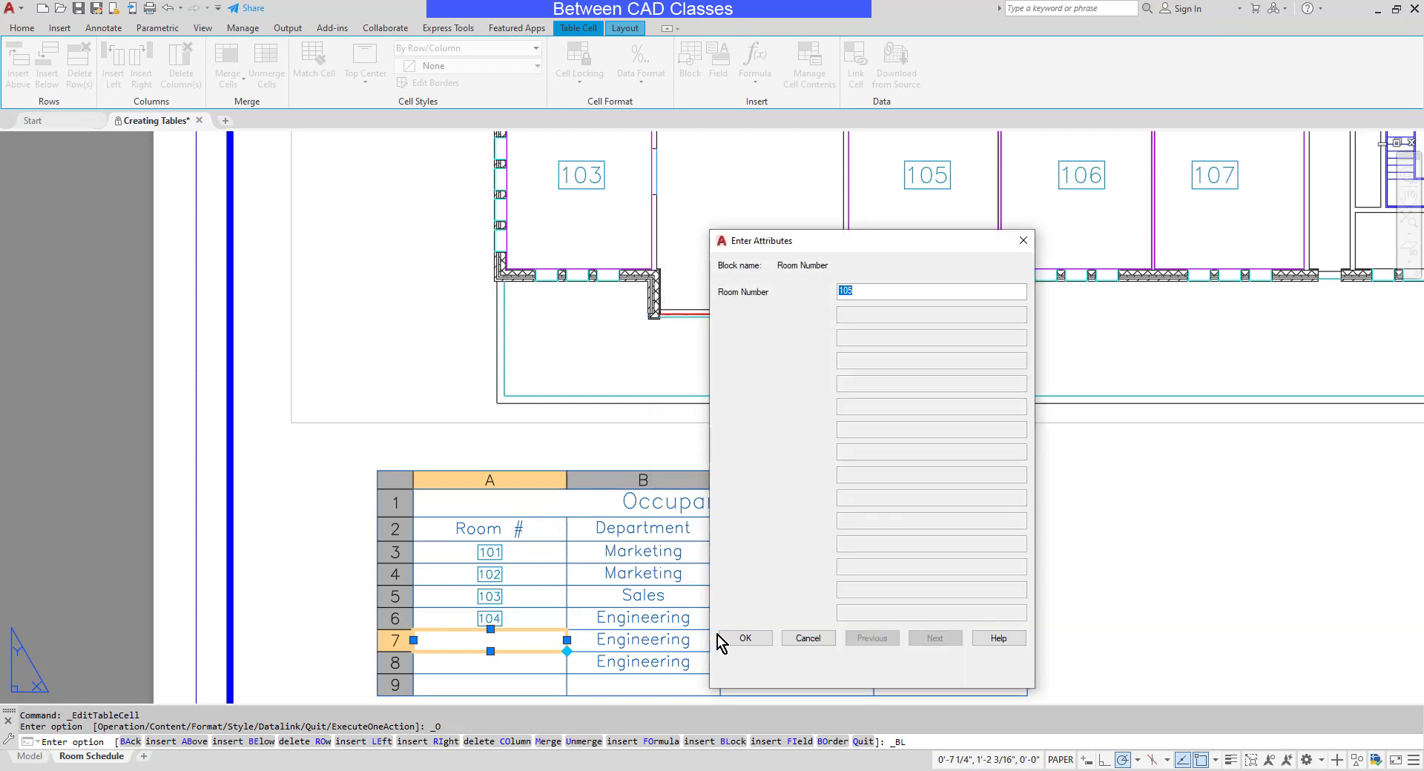
click(746, 641)
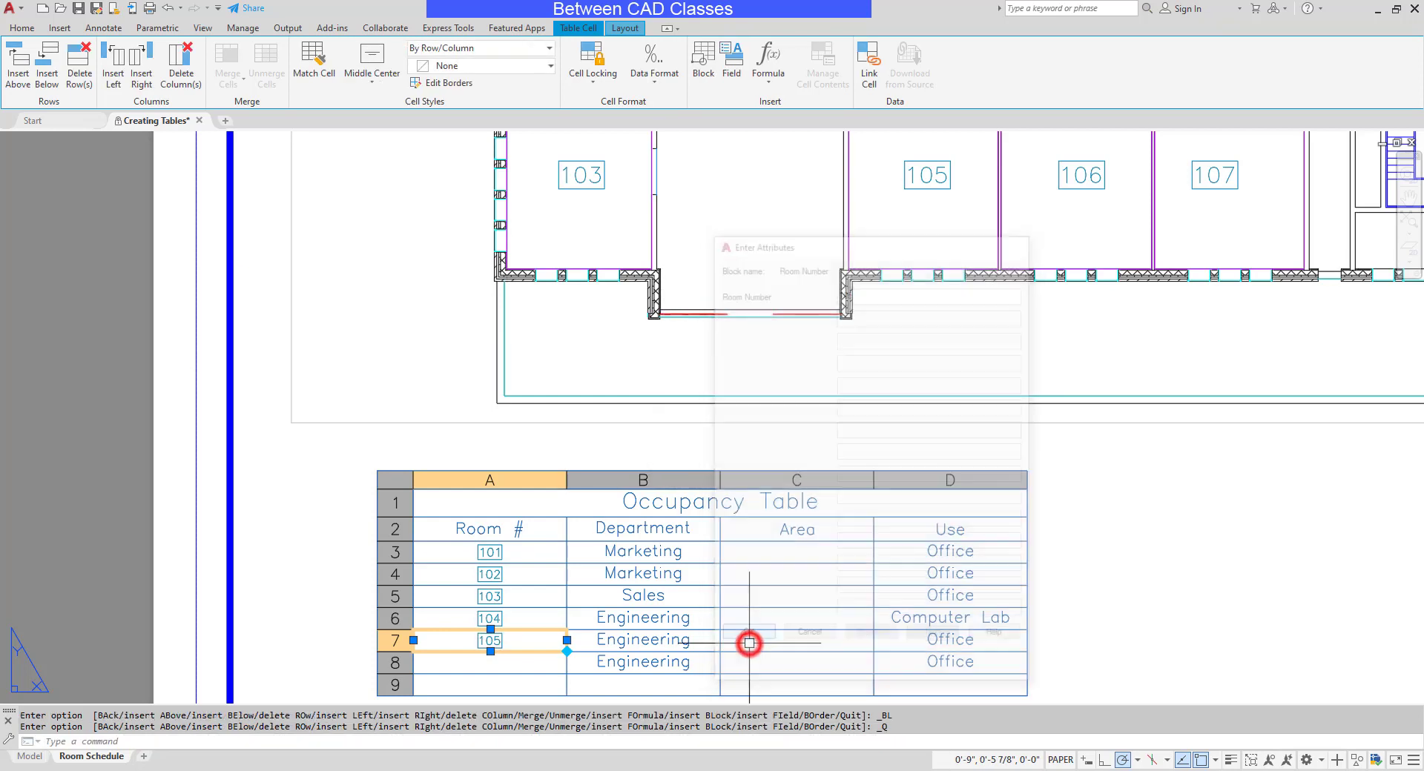
Insert the Room Number block into cell A8 with Middle Center alignment and room number 106.
click(529, 668)
right_click(530, 668)
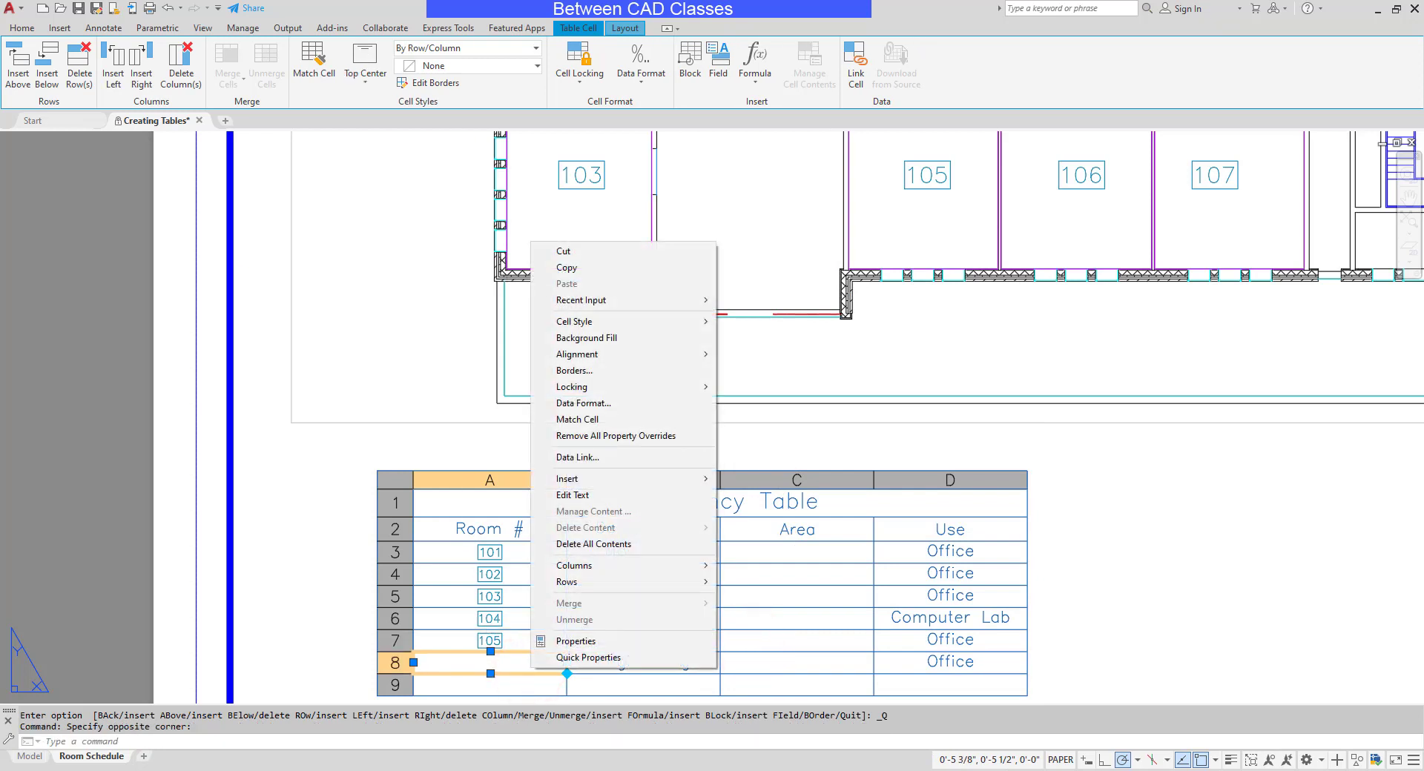
mouse_move(633, 478)
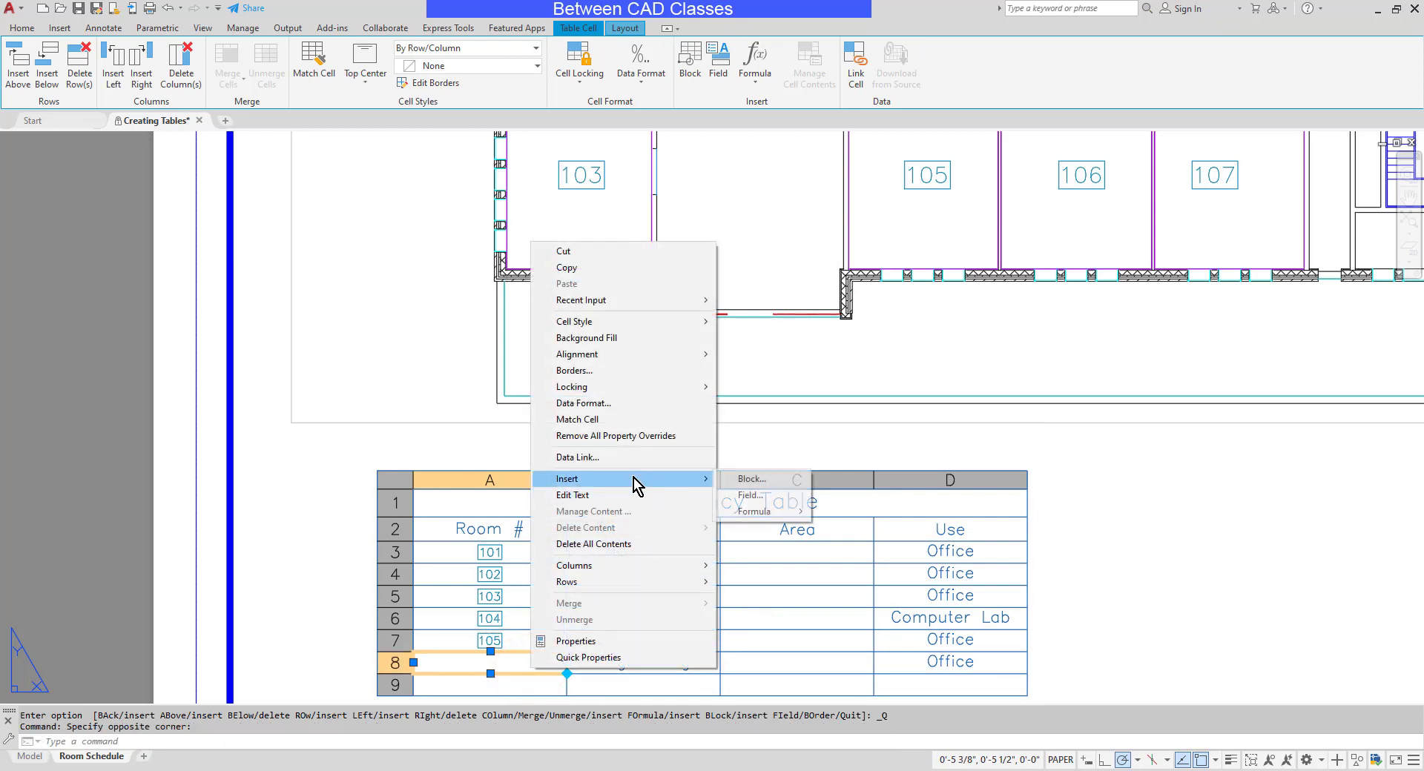
click(780, 480)
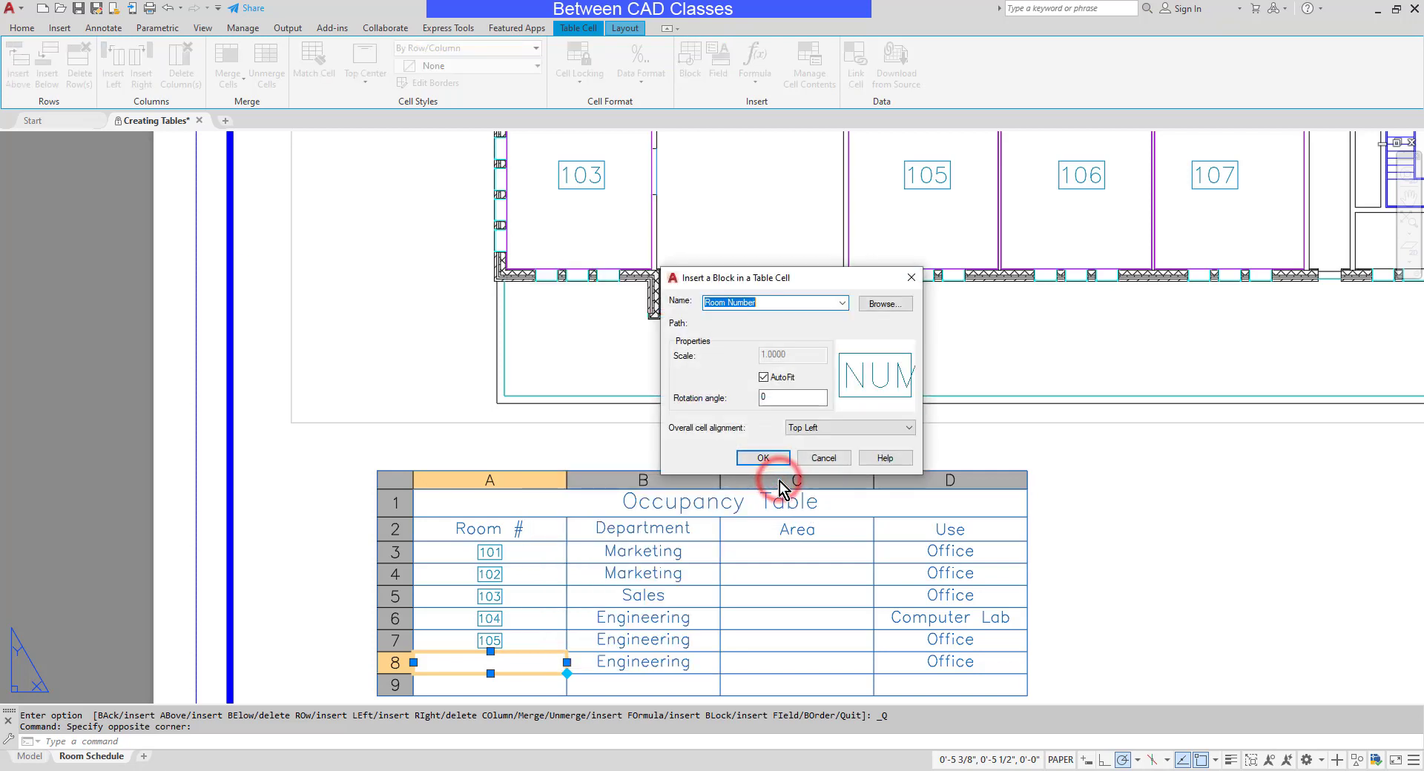
click(844, 433)
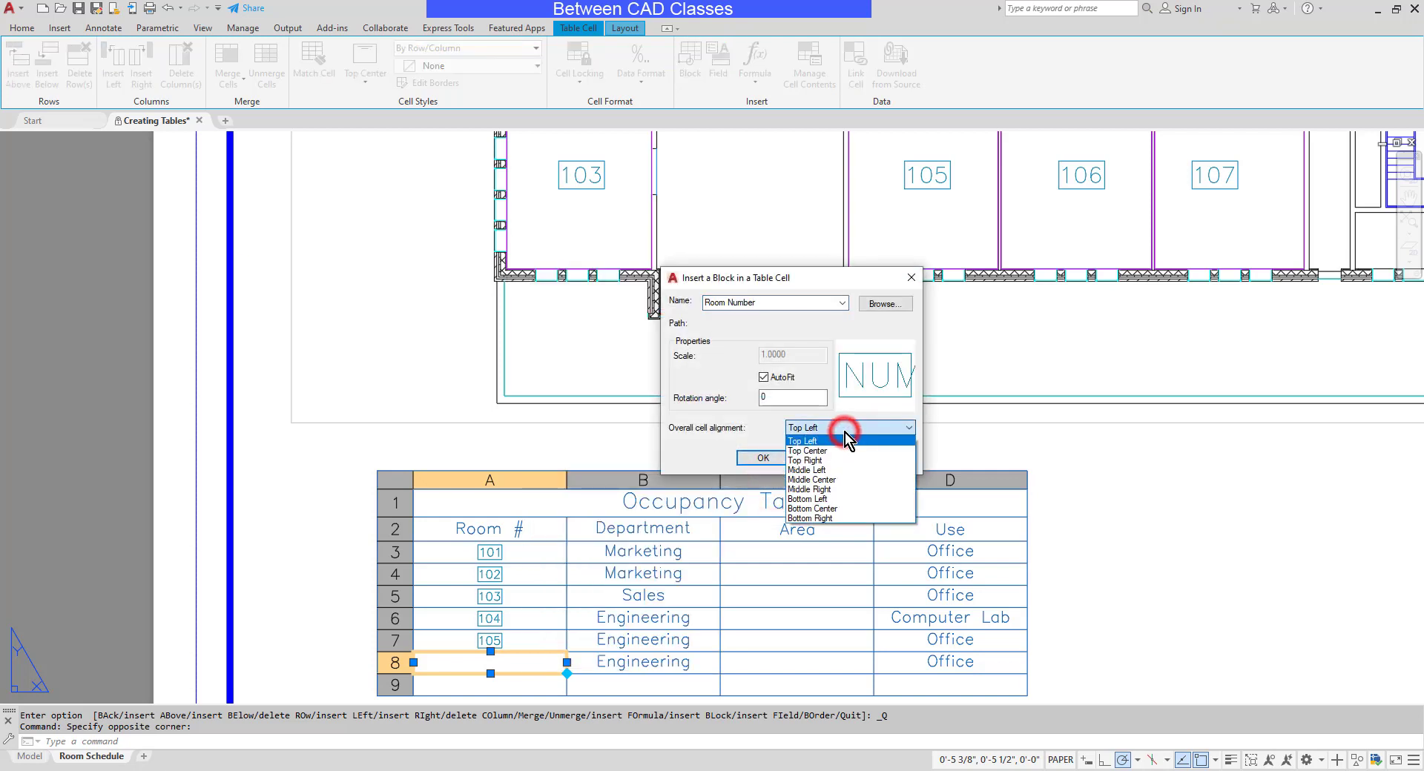
click(838, 480)
click(764, 459)
text(106)
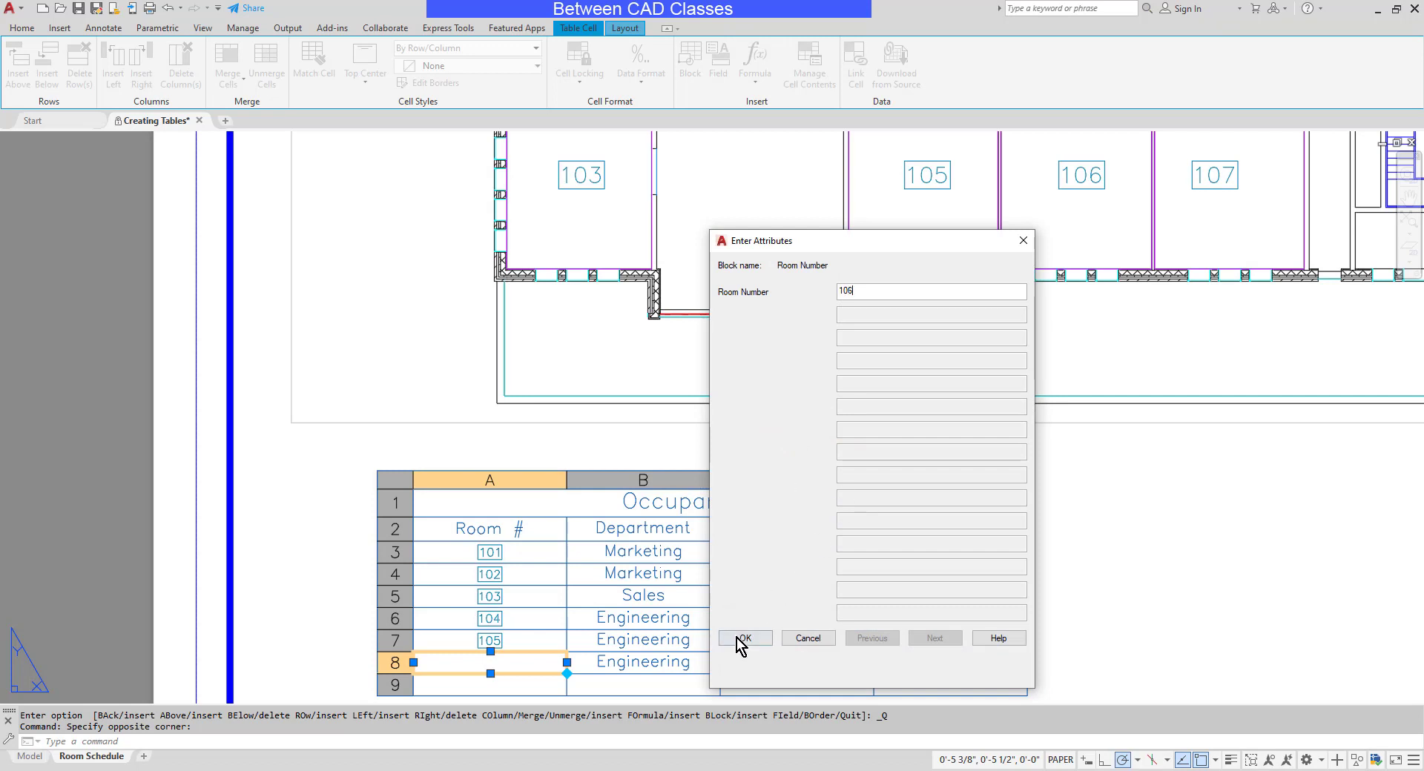
click(741, 640)
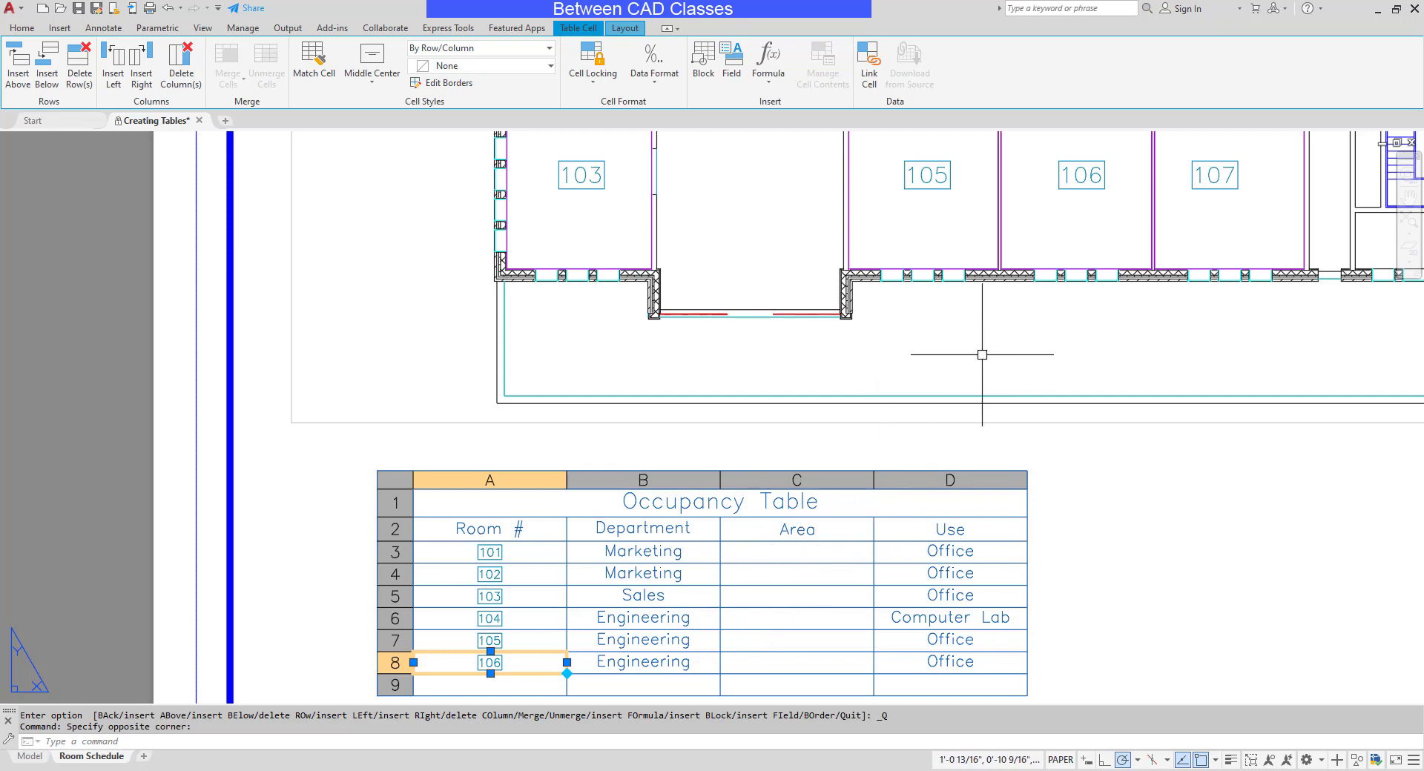
Start a field in the Area cell C3 and choose the Object field name from the Objects category.
mouse_move(991, 346)
middle_down()
mouse_move(1016, 571)
mouse_move(1006, 731)
mouse_move(947, 397)
middle_up()
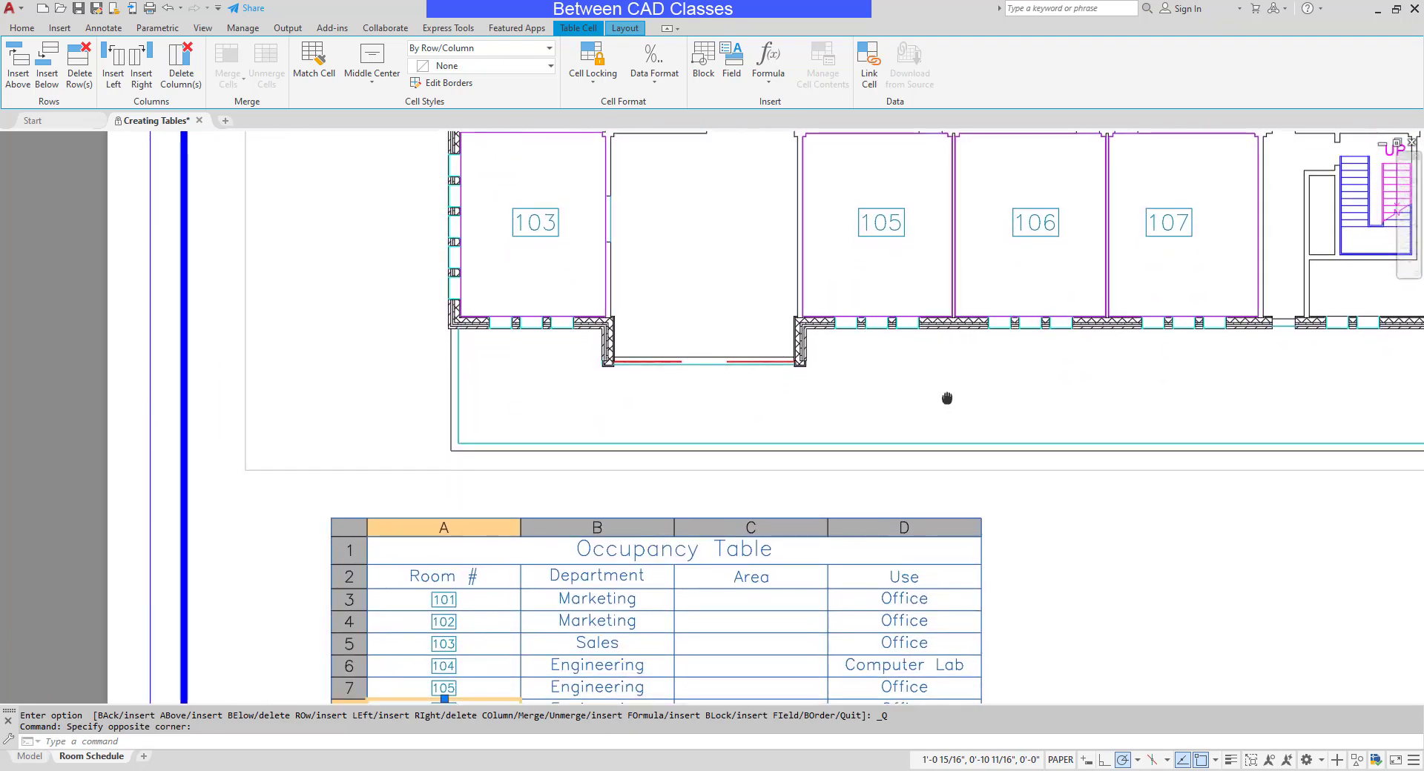
click(770, 599)
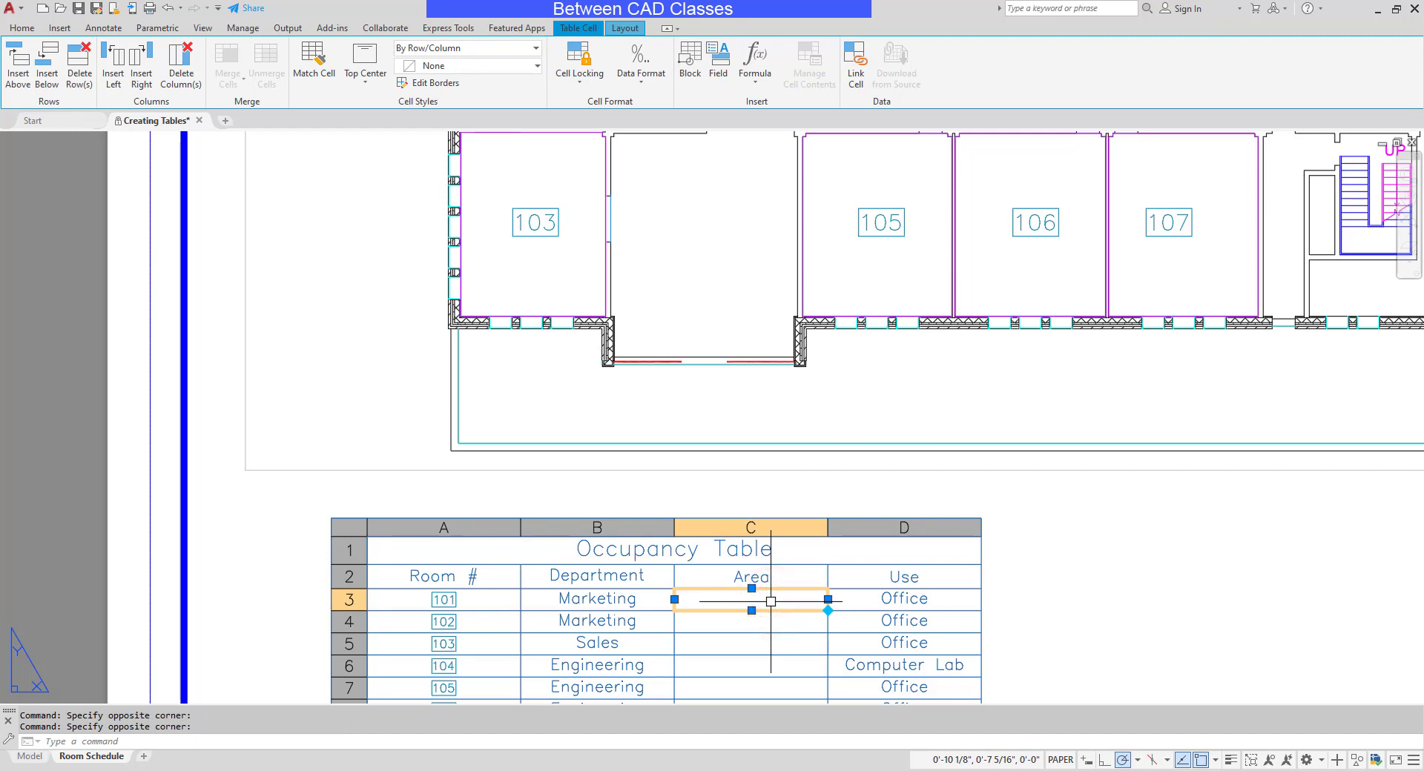
click(721, 72)
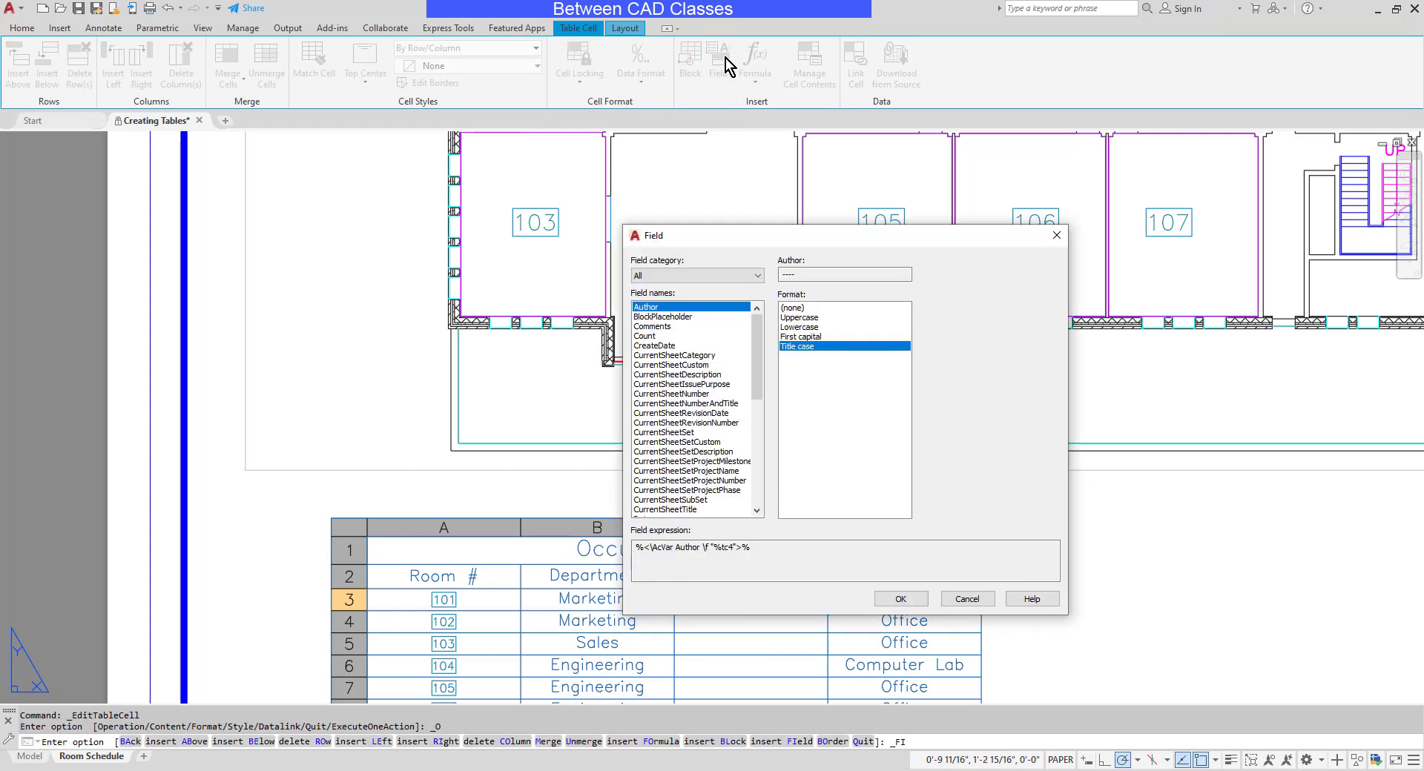
click(758, 276)
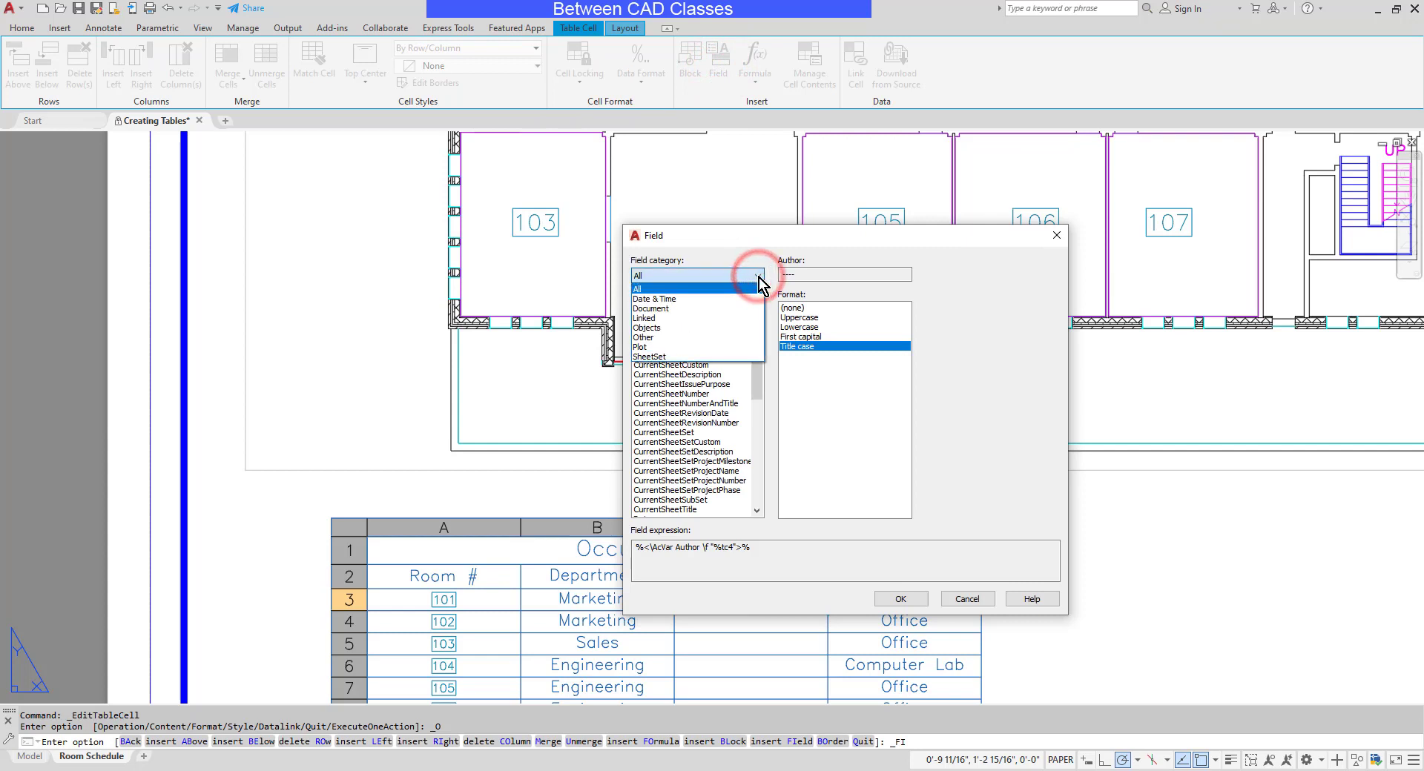
click(675, 328)
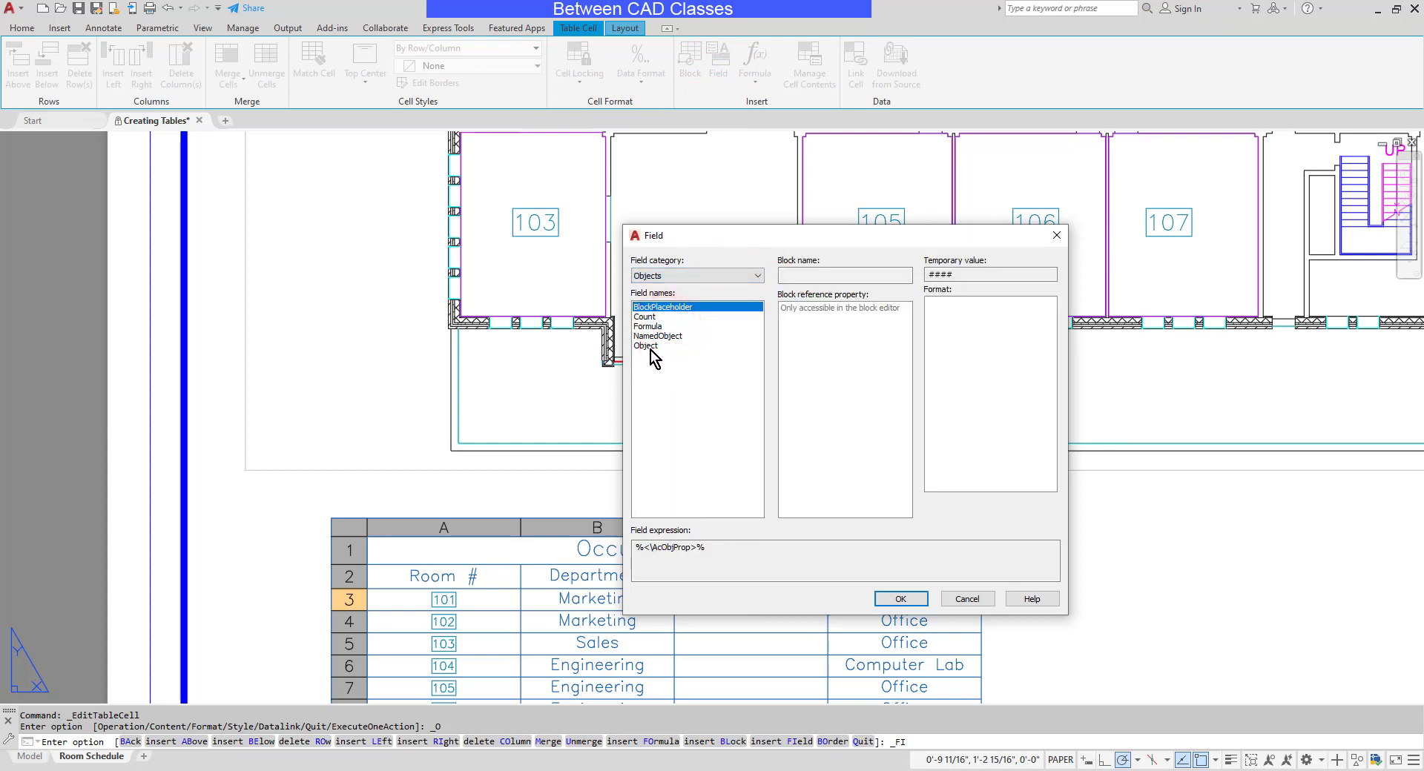
click(650, 348)
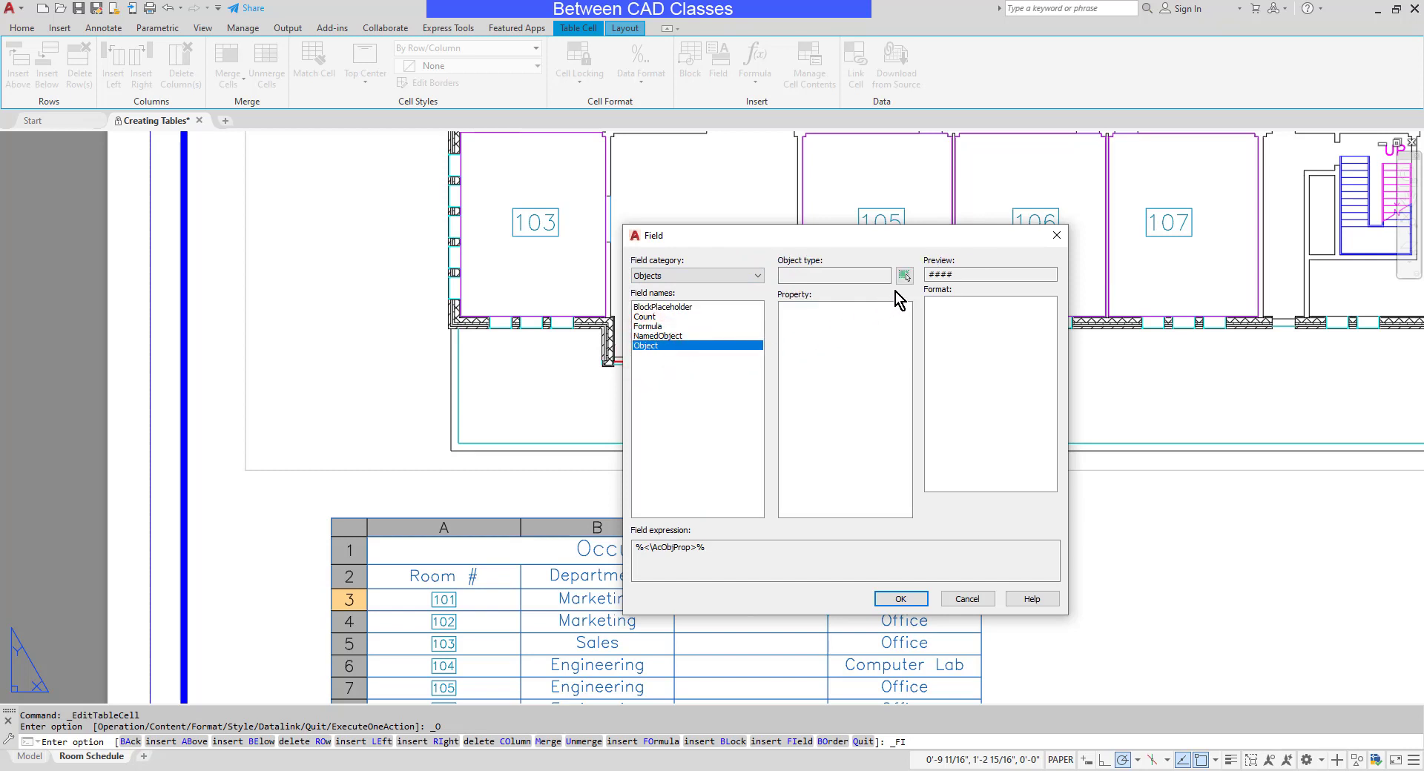
Link the field to the polyline that outlines room 101 on the floor plan.
click(908, 277)
middle_drag(703, 194, 820, 667)
scroll(728, 279, up, 2)
scroll(669, 215, up, 2)
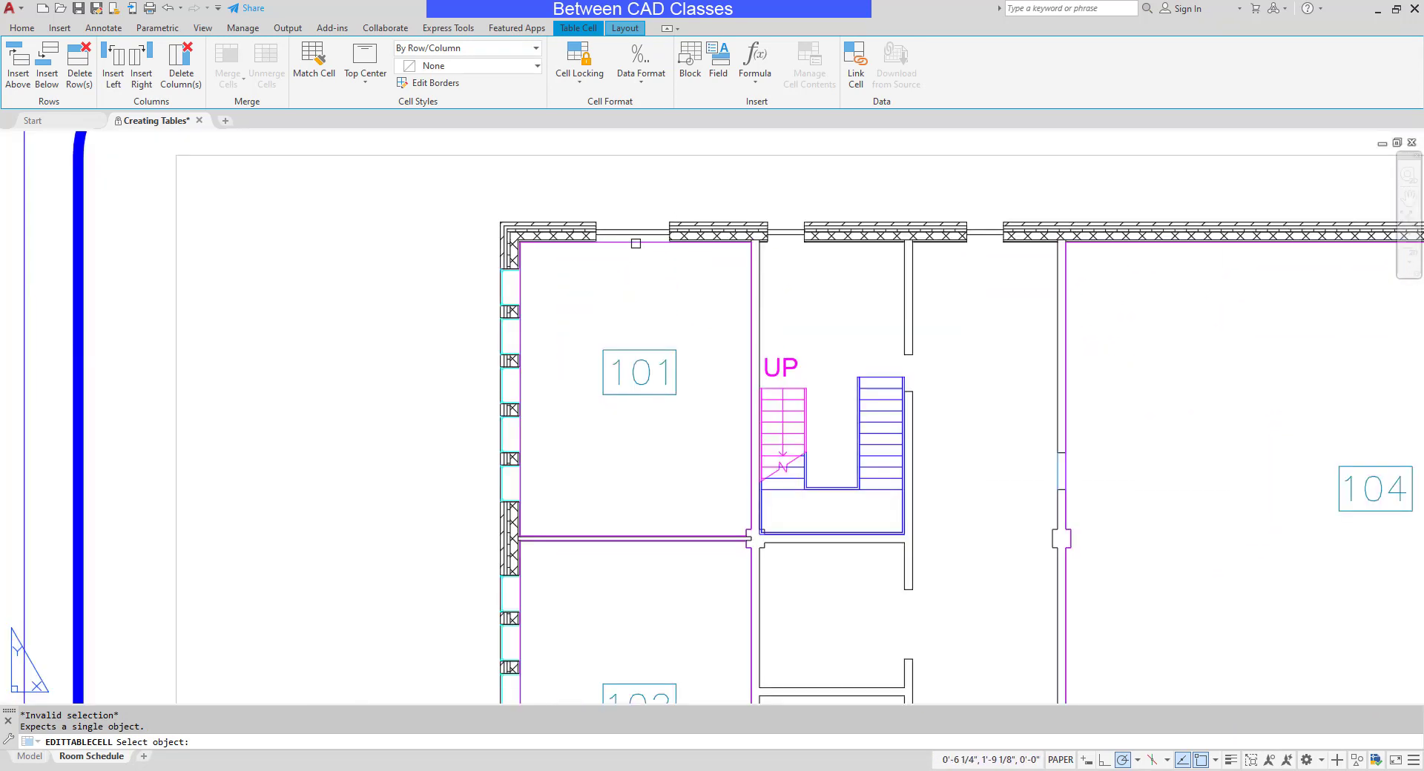
click(636, 243)
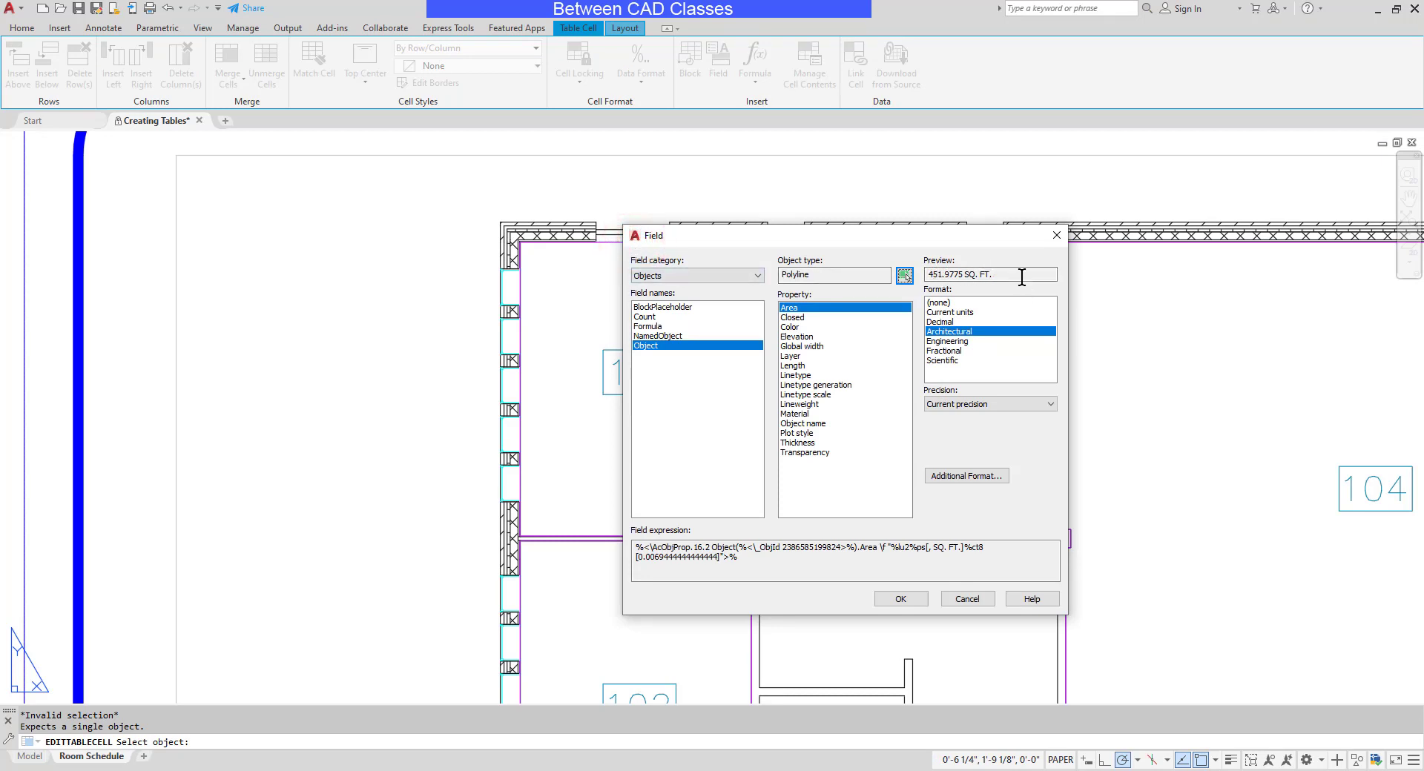
Format the room 101 Area property as Architectural with 0.0 precision and insert the field into cell C3.
click(954, 313)
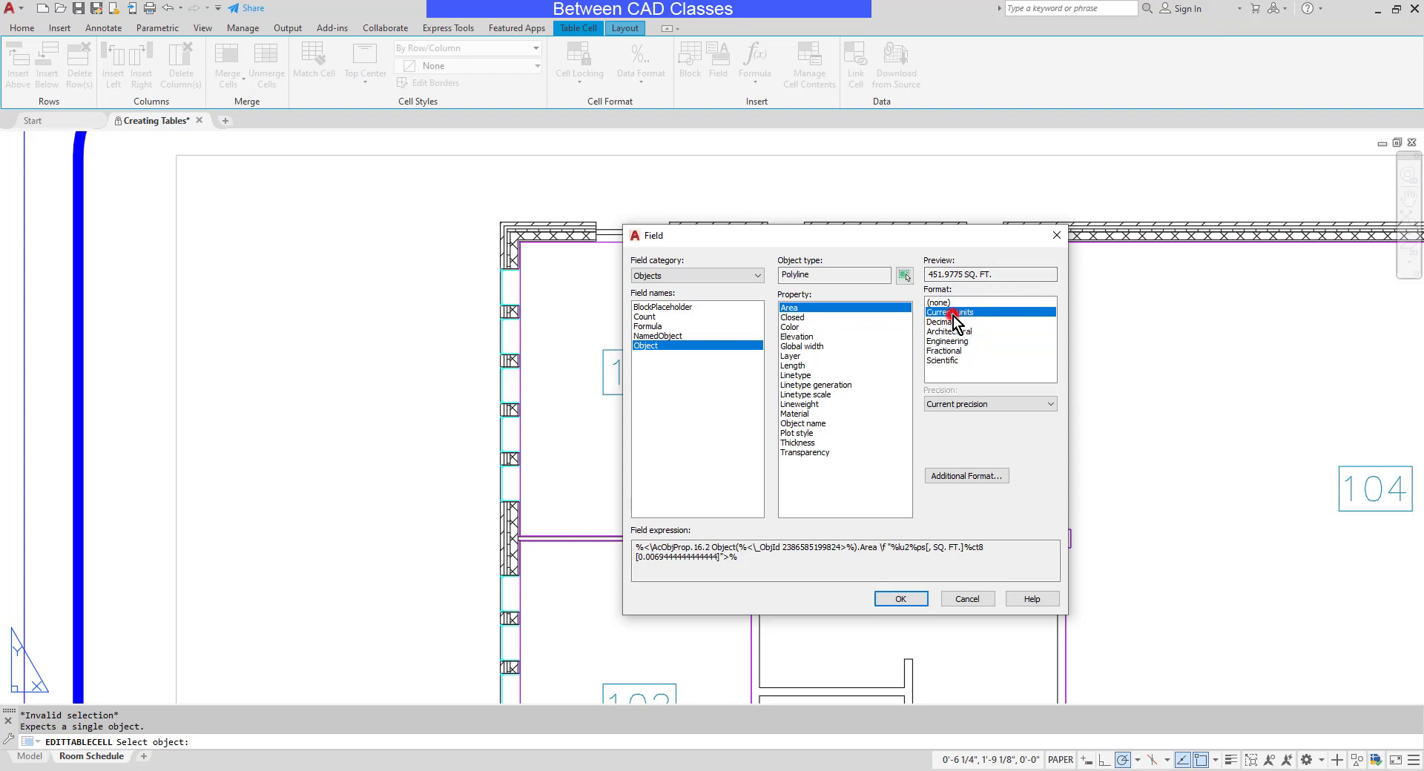
click(945, 341)
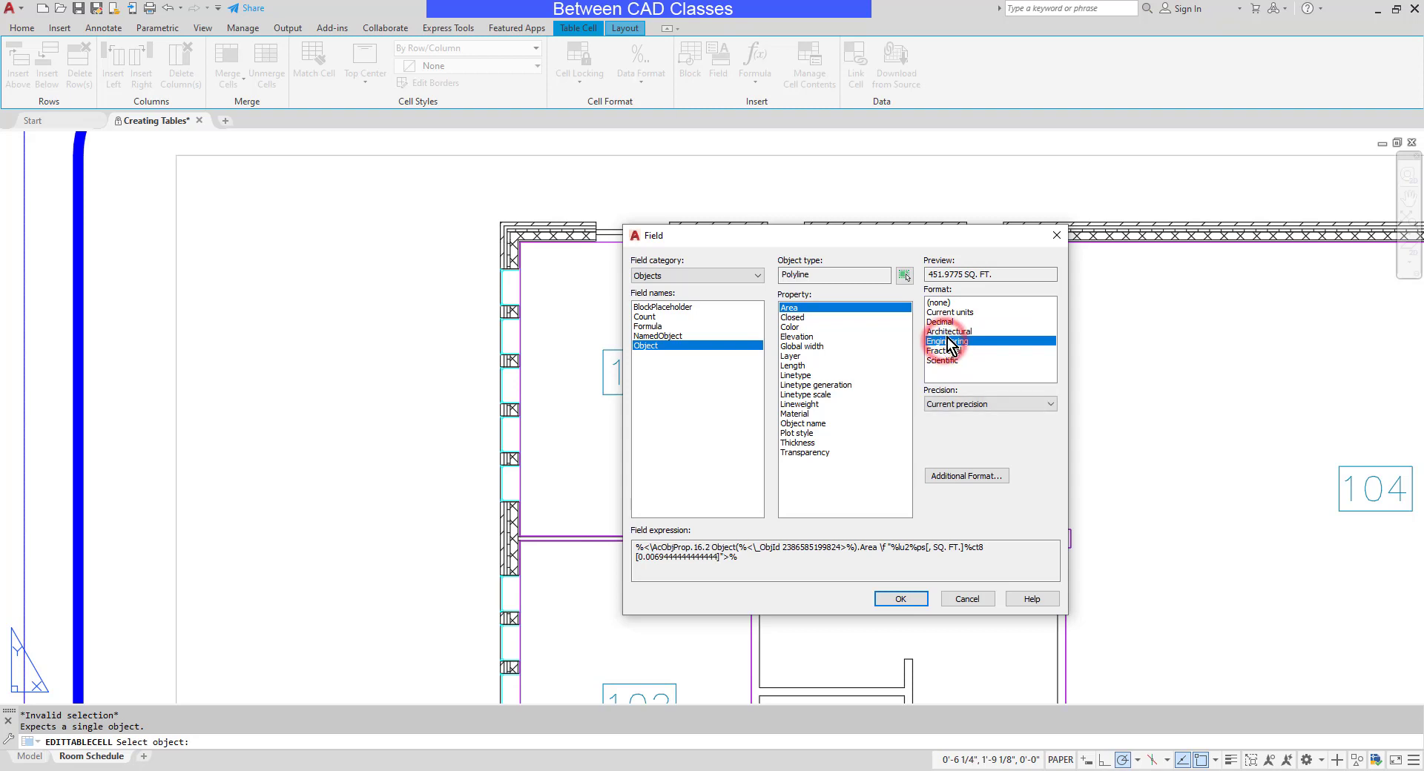
click(953, 323)
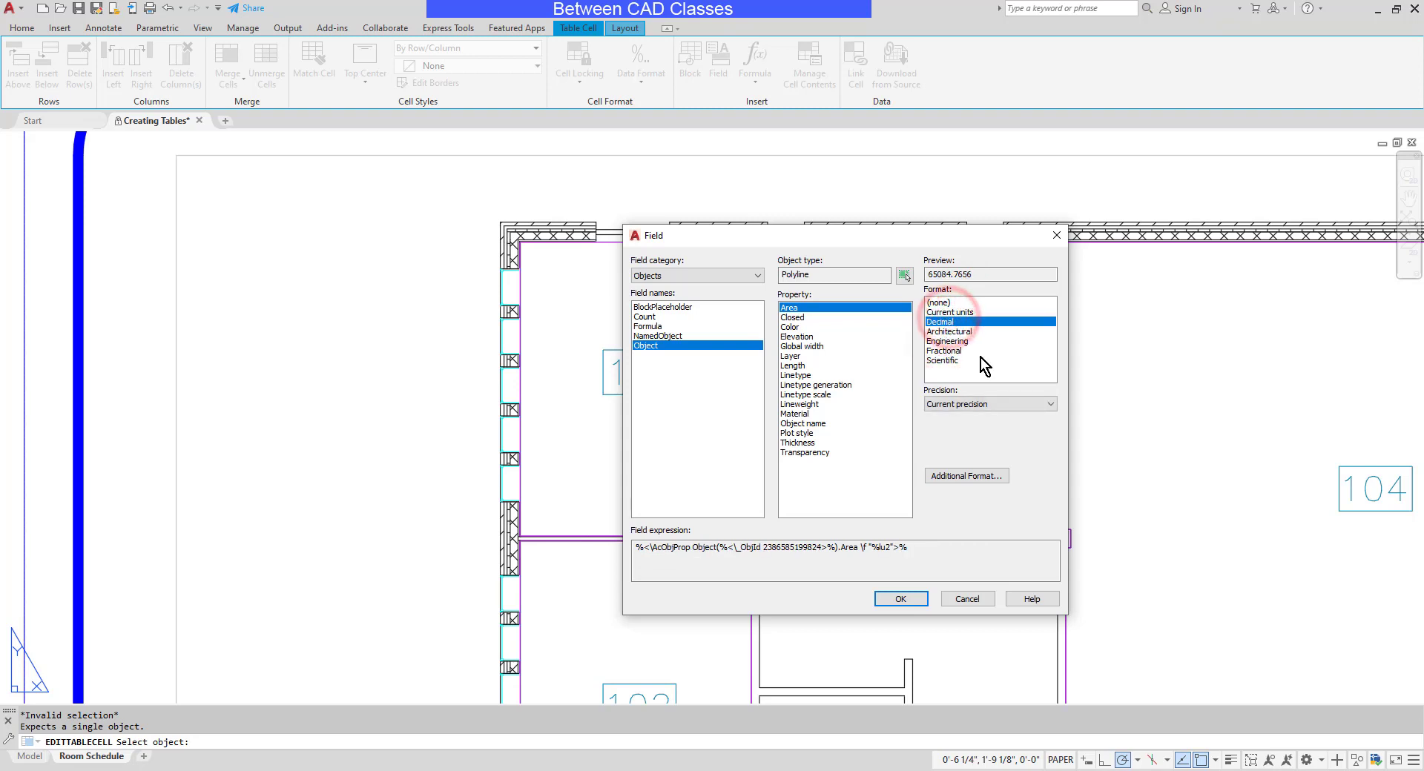
click(1014, 404)
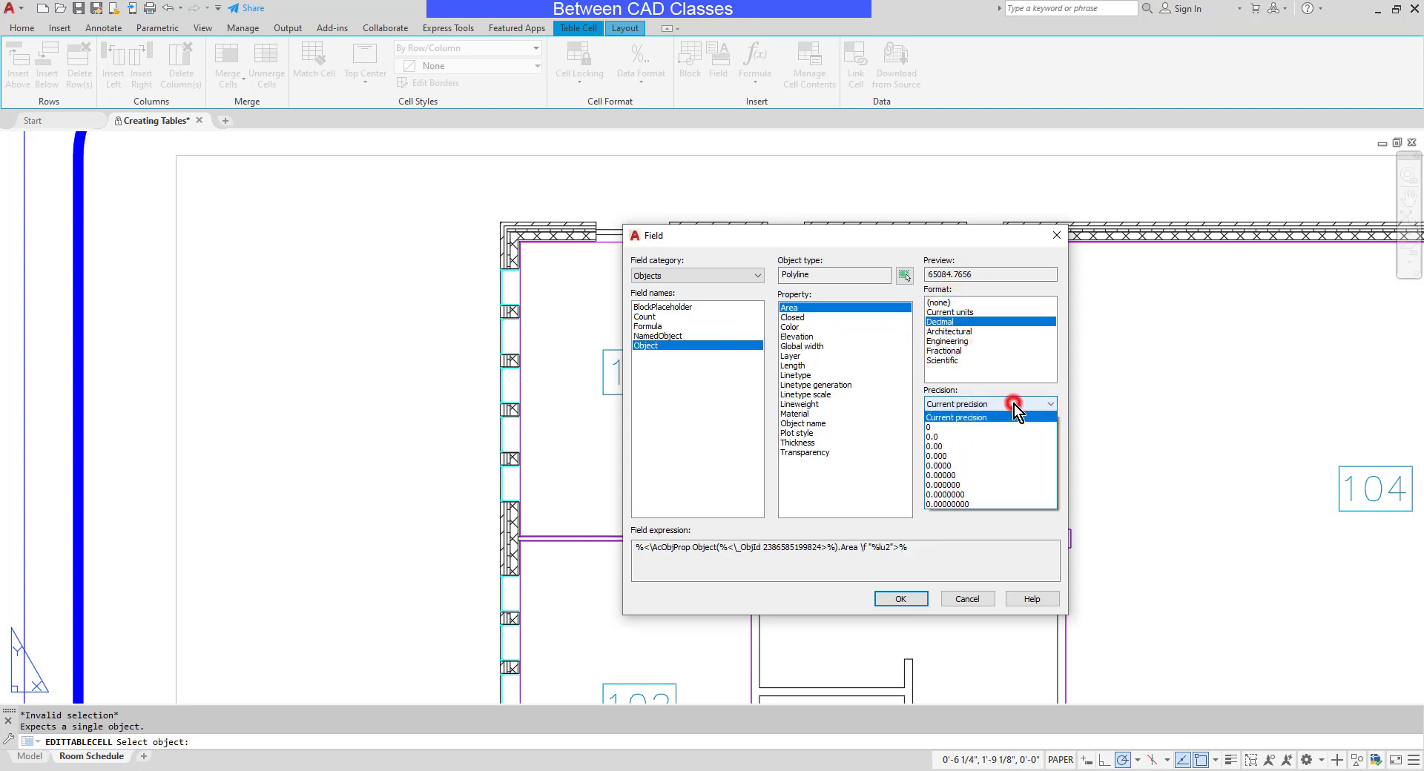
click(950, 438)
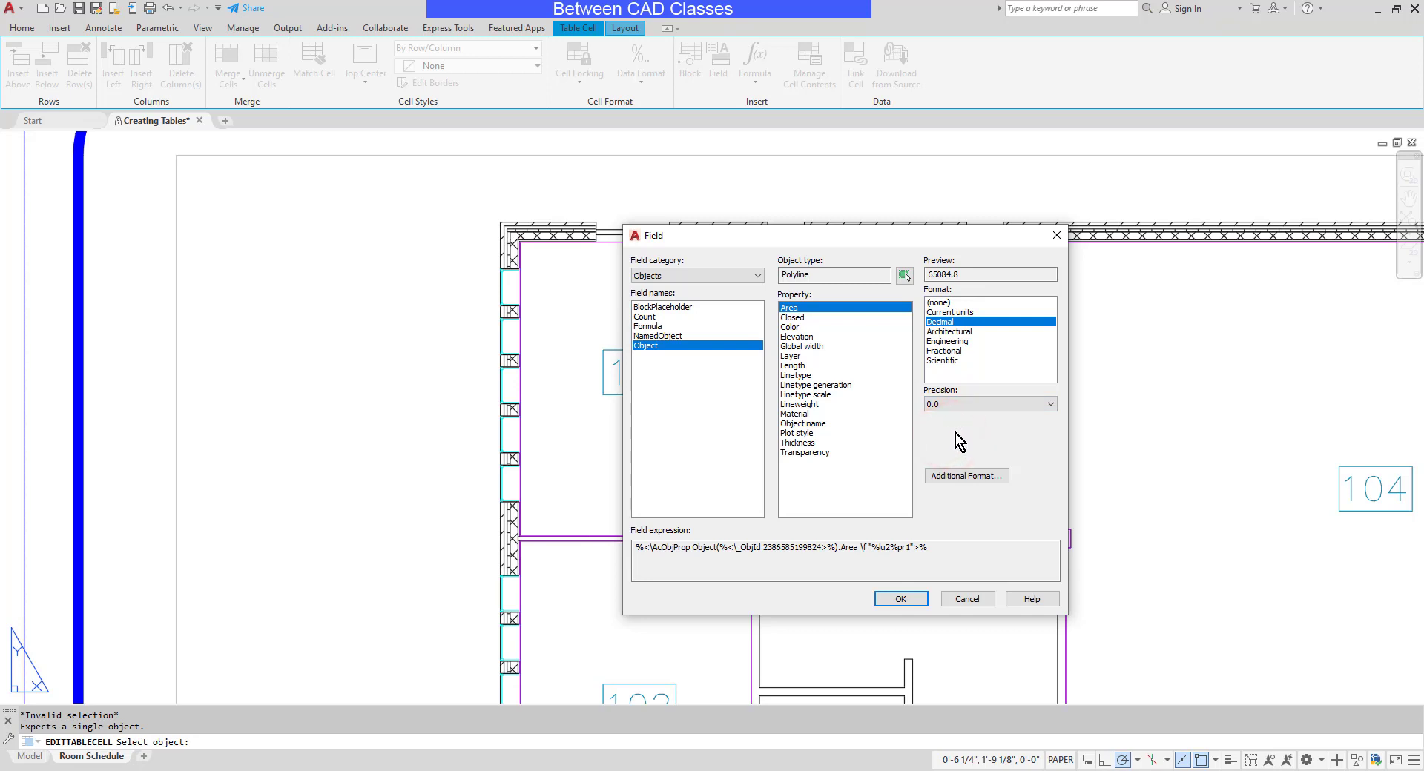
click(953, 332)
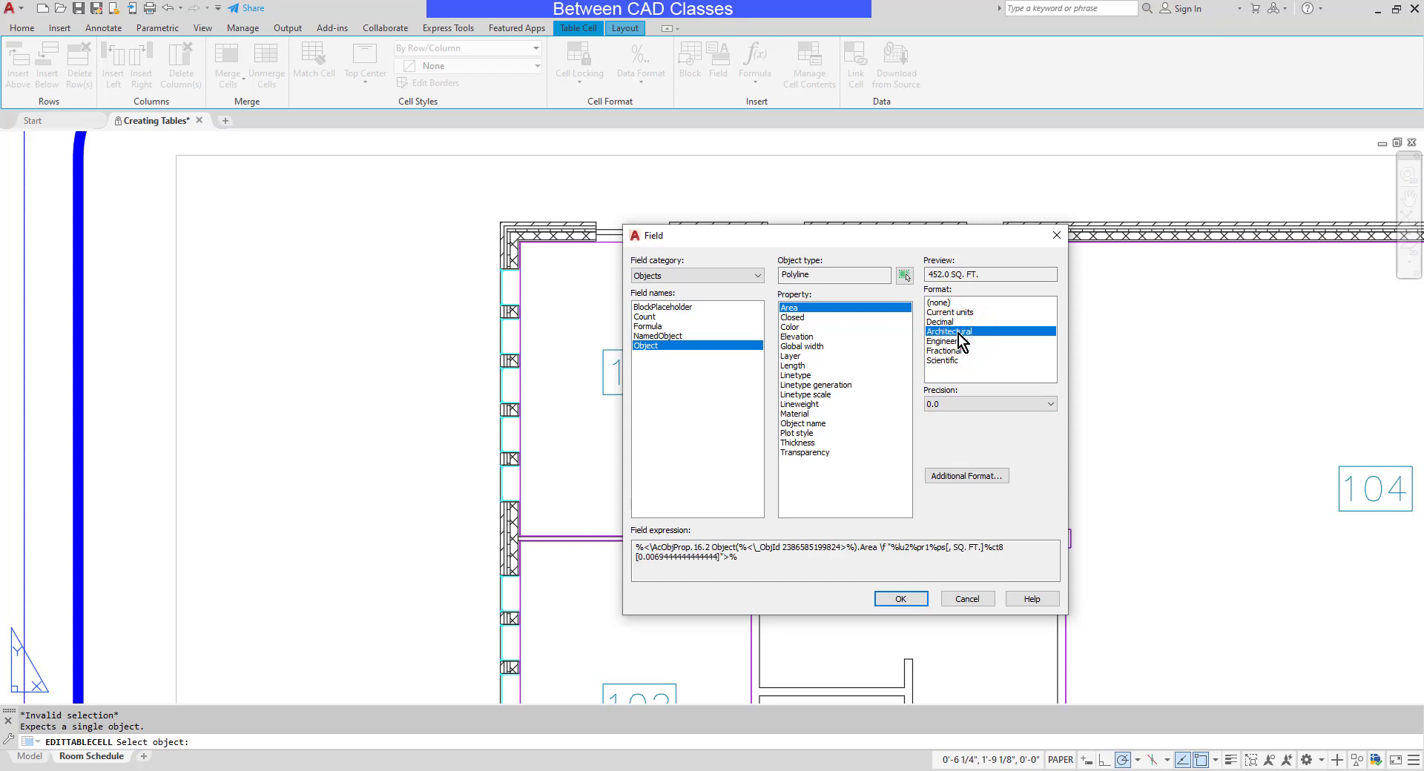
click(918, 593)
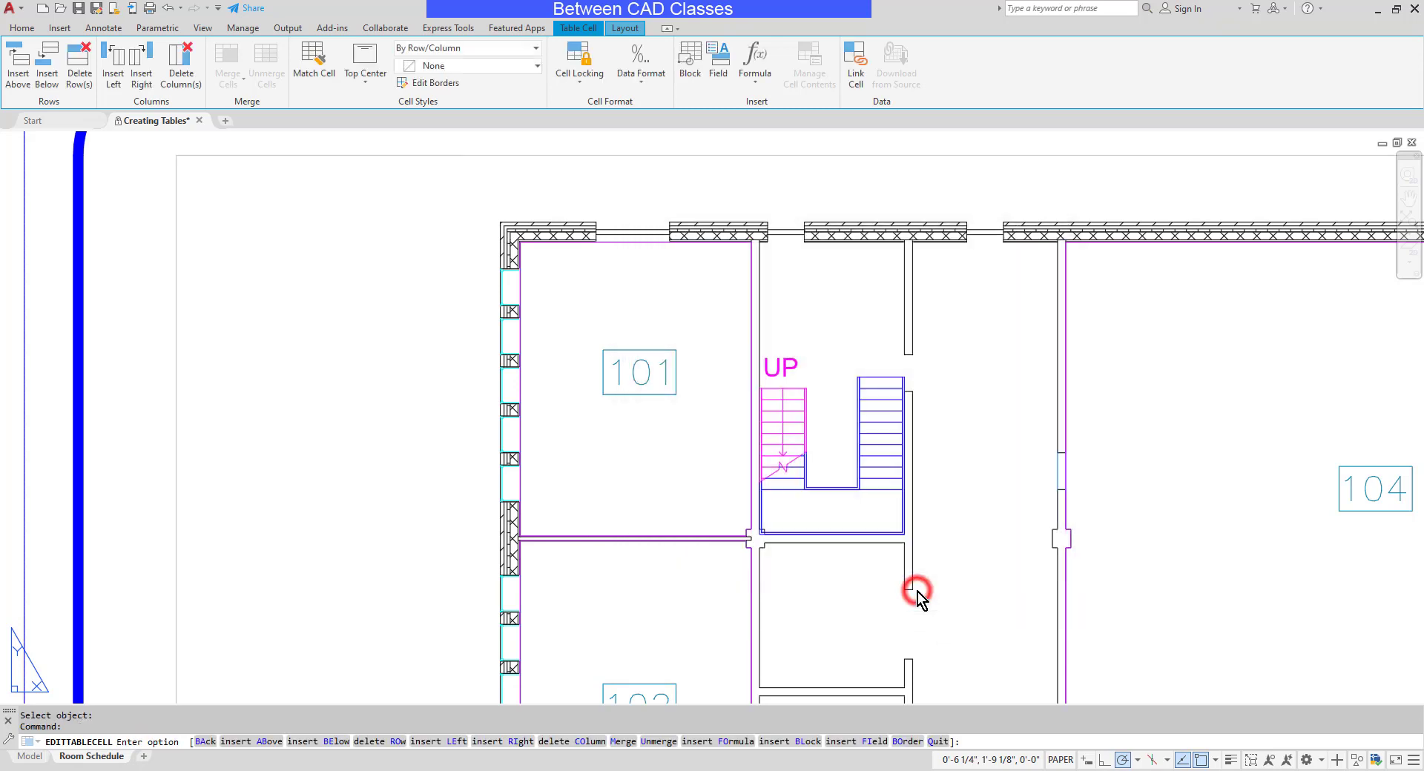
middle_drag(1097, 604, 1076, 485)
scroll(1076, 485, down, 3)
middle_drag(921, 475, 897, 279)
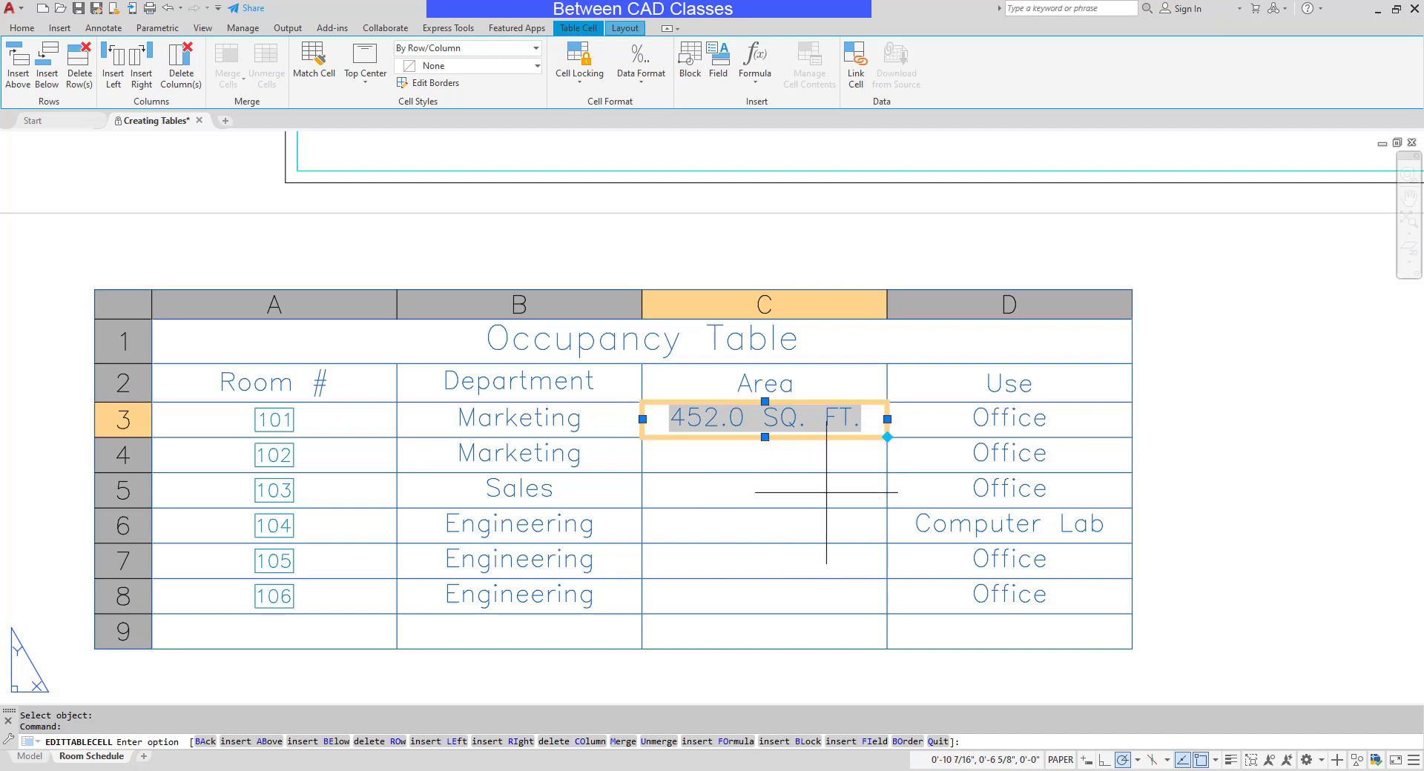
key(Escape)
key(Escape)
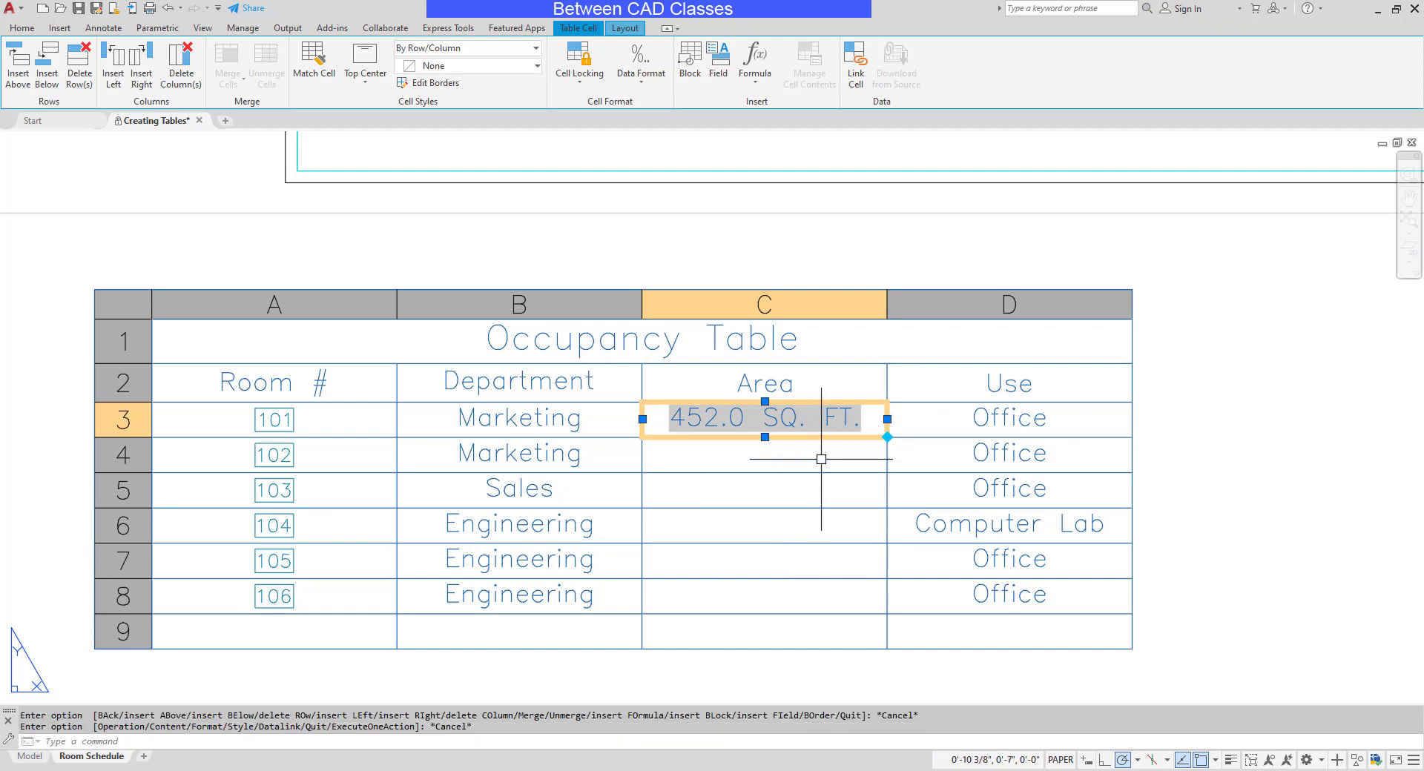
Insert an Object field in cell C4 showing the Area of room 102's boundary polyline, in Architectural format with 0.0 precision.
click(821, 460)
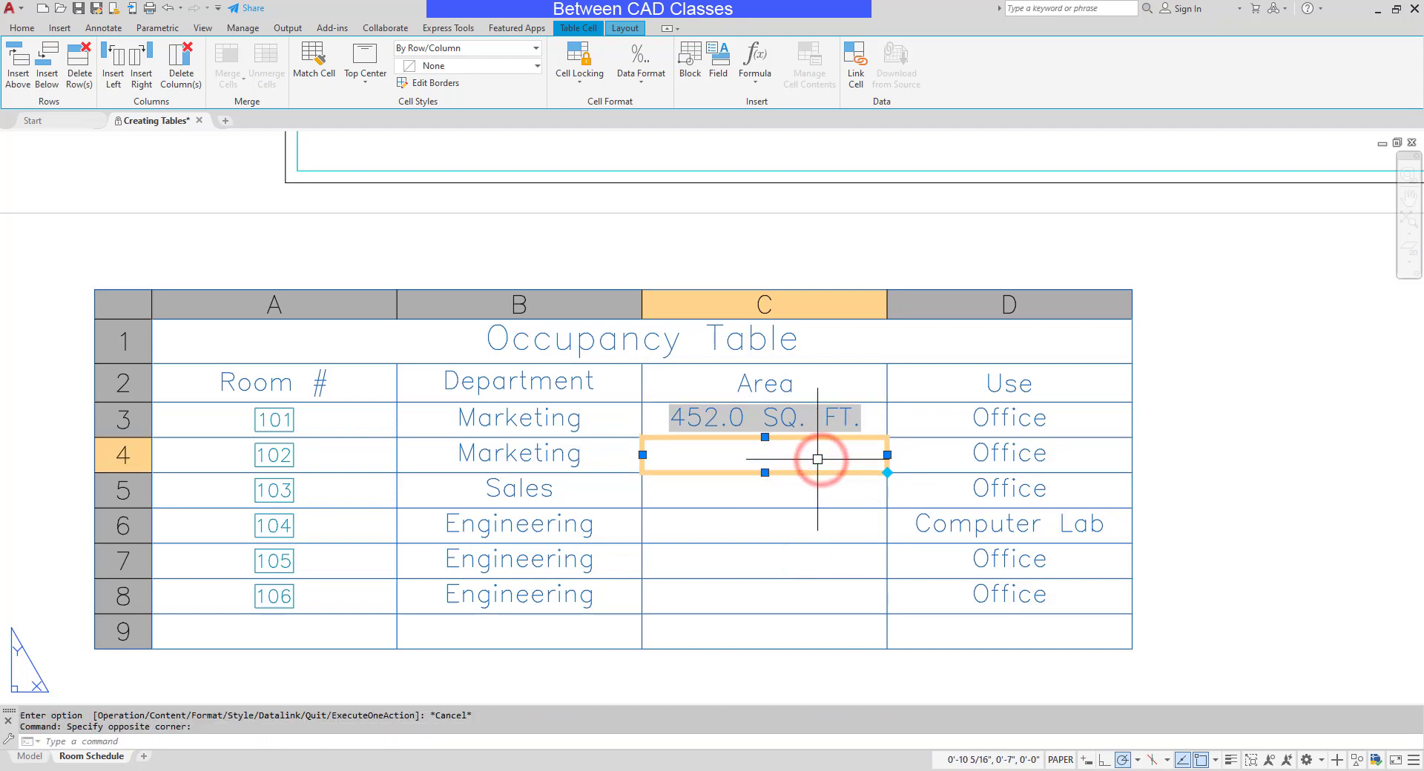
scroll(820, 459, down, 2)
middle_drag(817, 459, 857, 518)
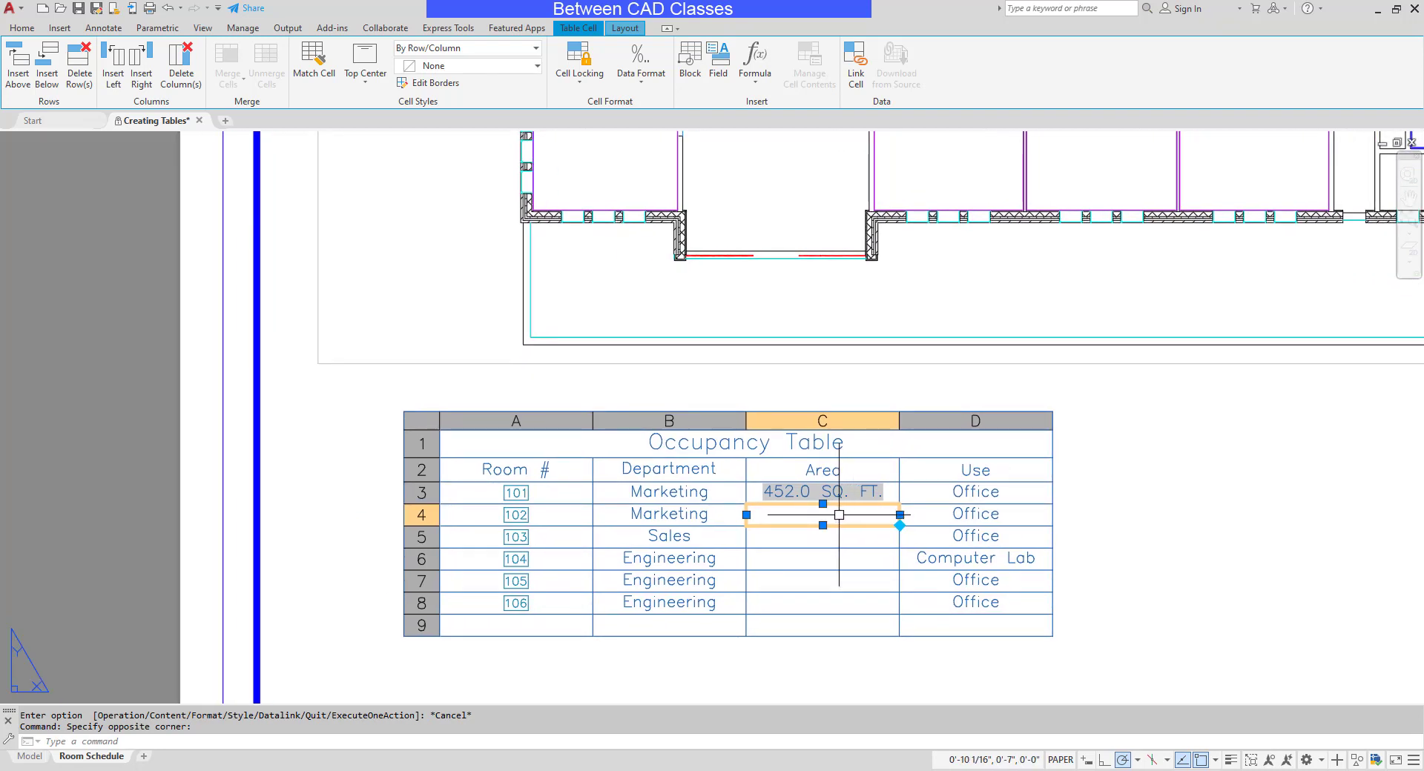
right_click(839, 515)
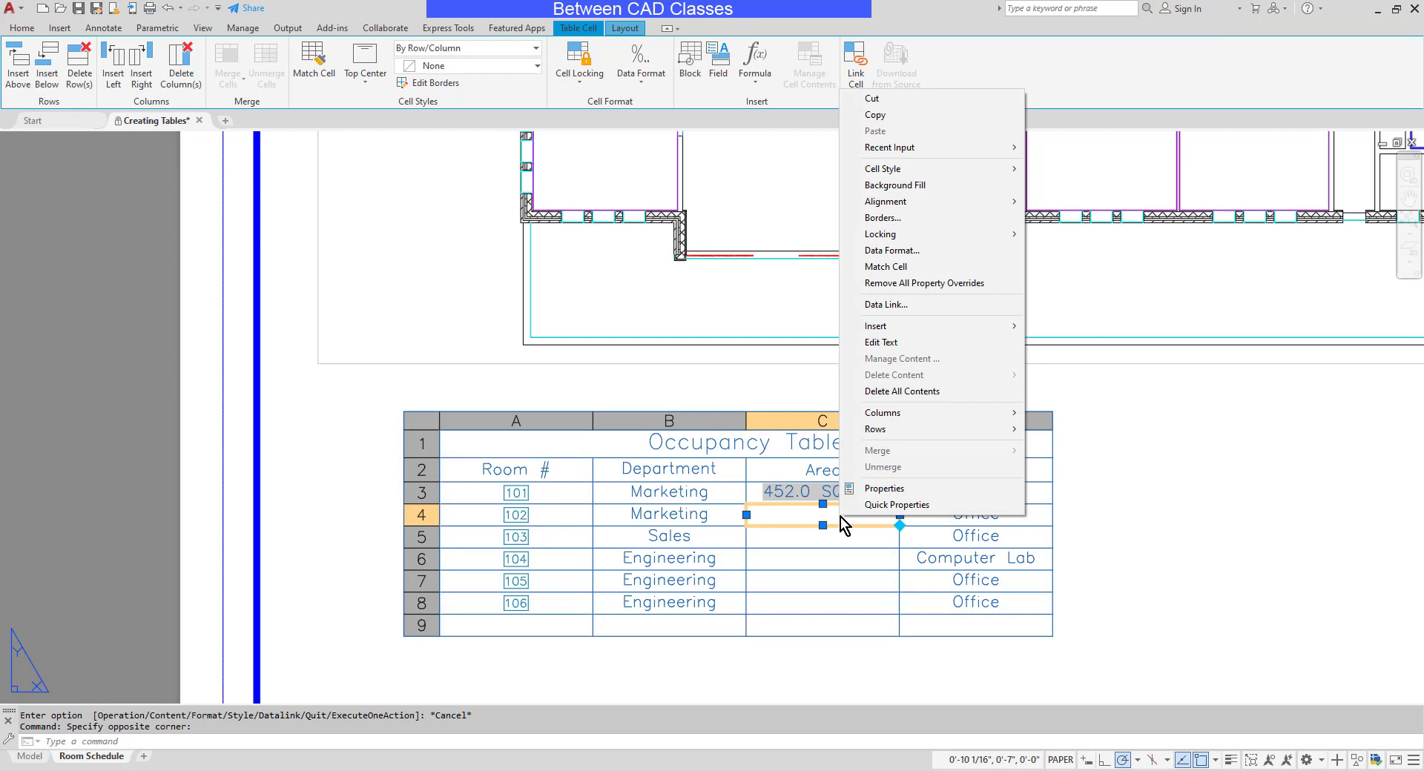
mouse_move(915, 331)
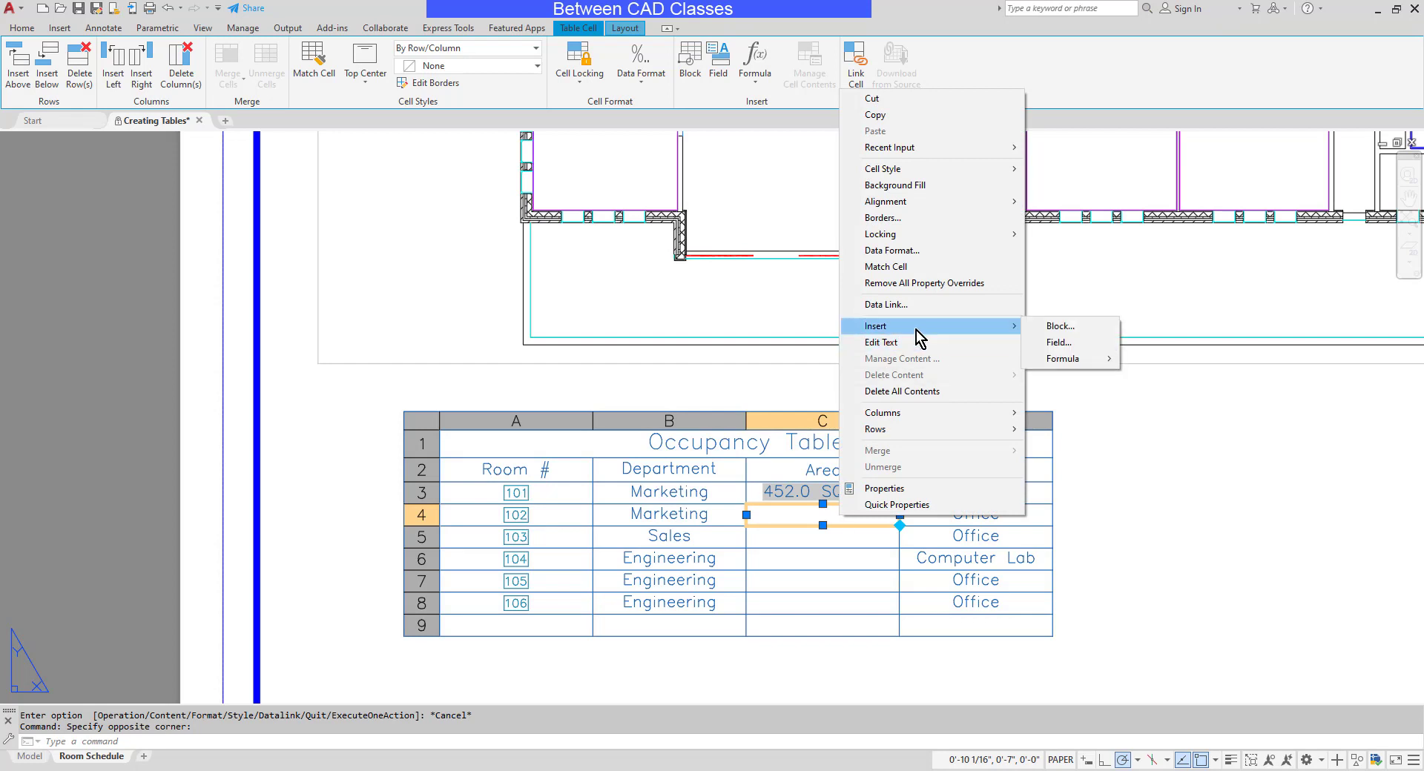
click(1063, 339)
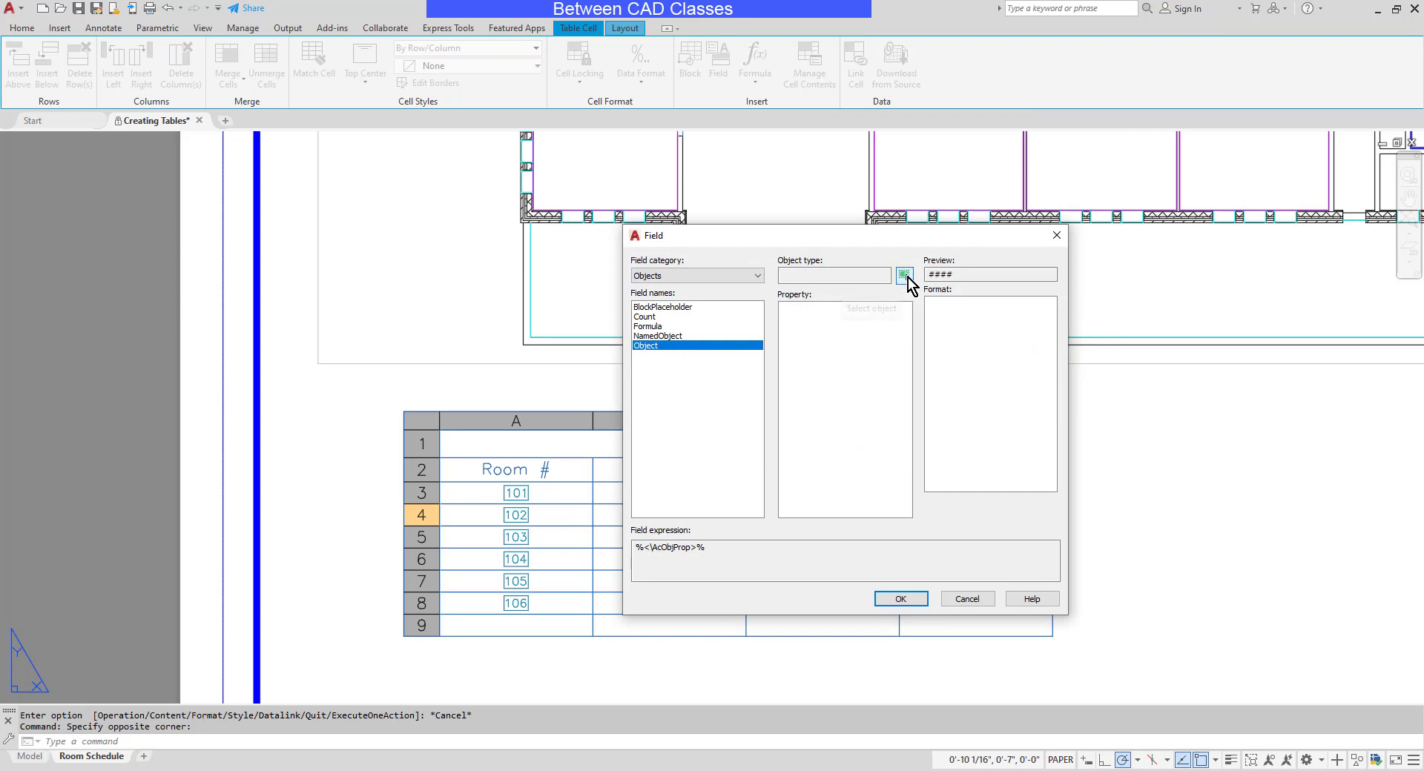
click(906, 277)
scroll(682, 159, up, 6)
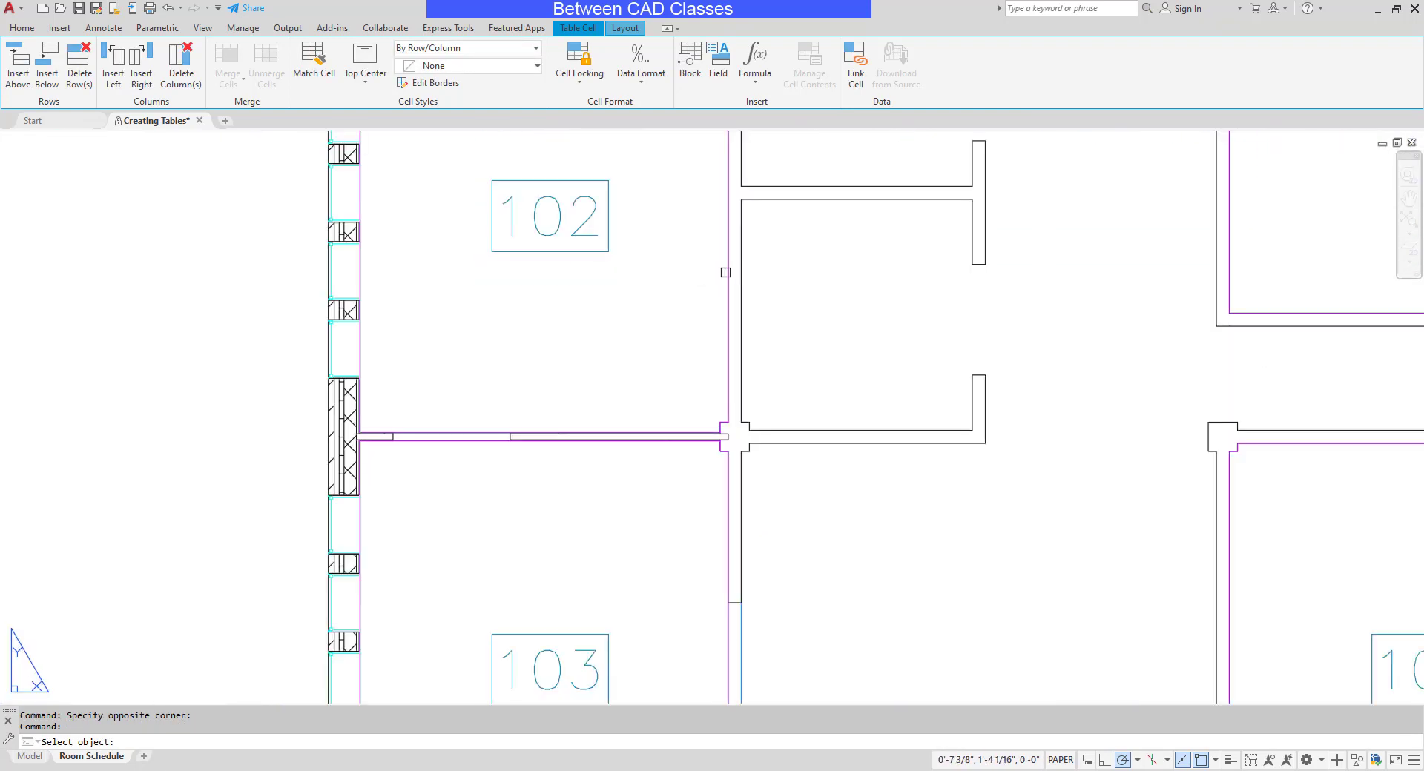
click(728, 271)
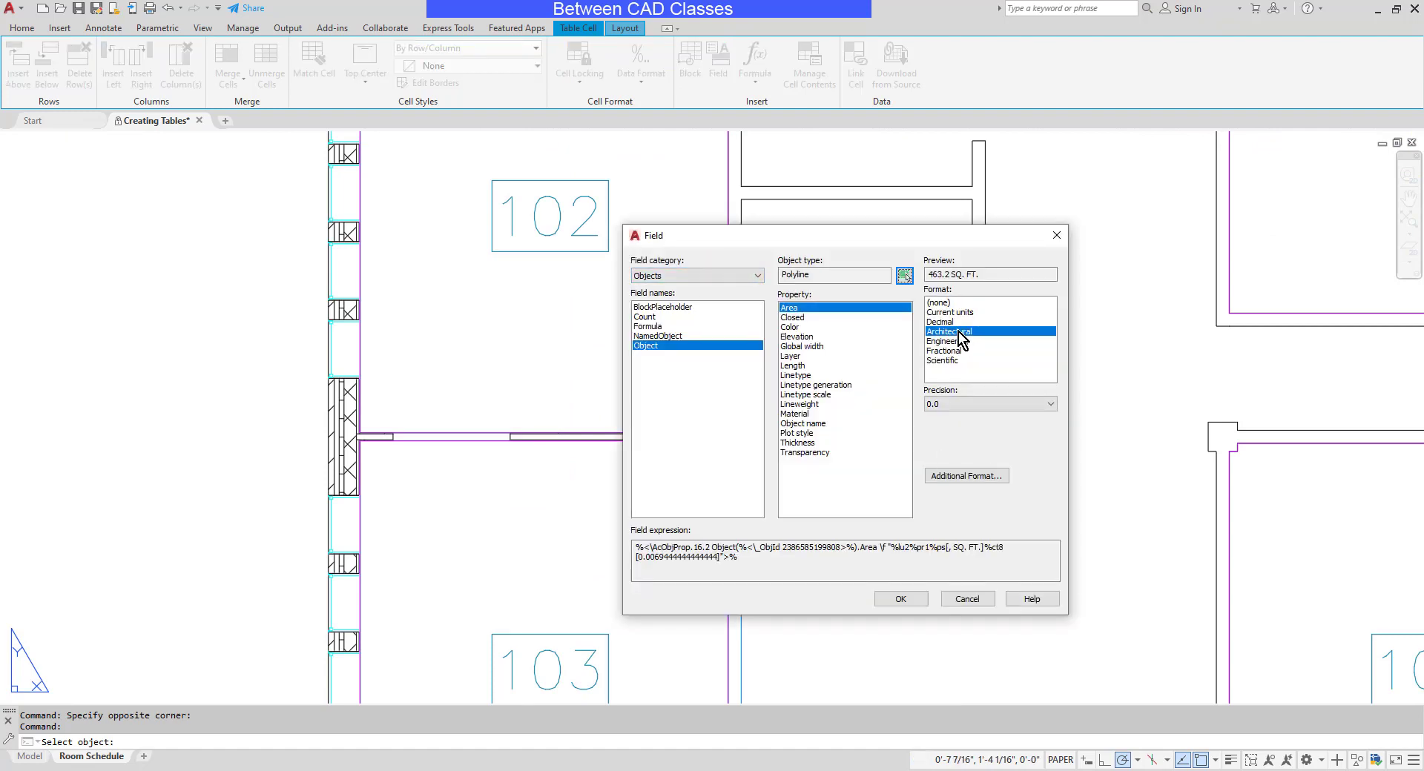
click(991, 405)
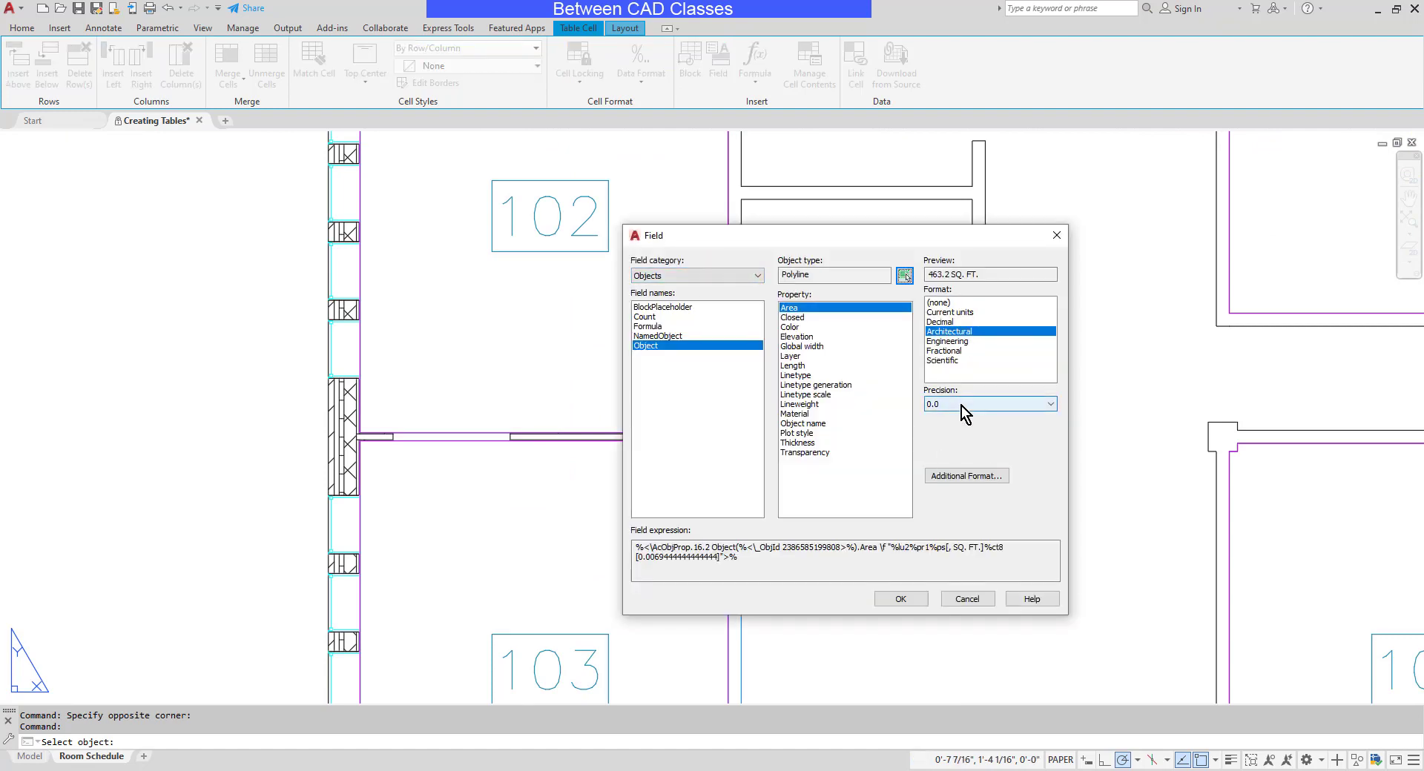
click(914, 604)
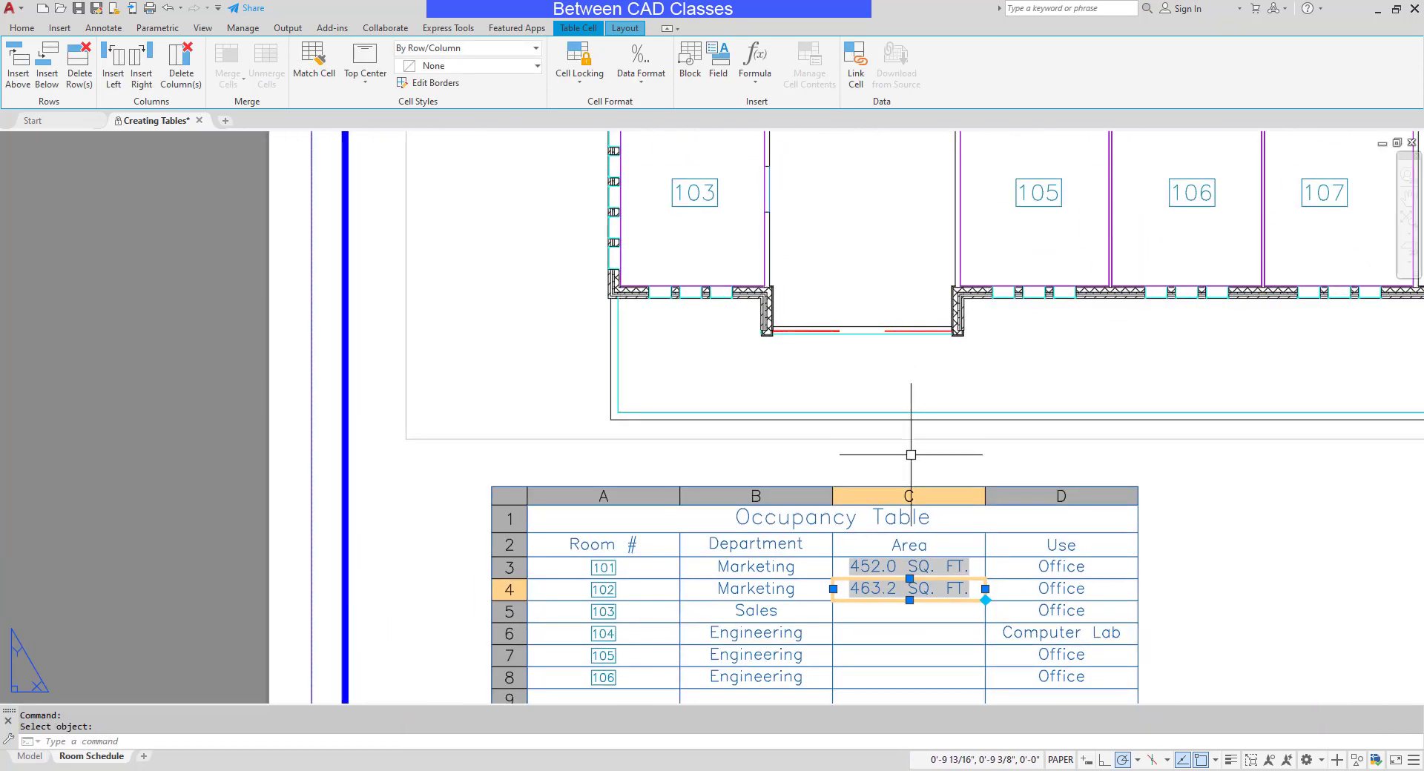
Insert the Room Number block into cell A9 with Middle Center alignment and room number 107.
scroll(853, 445, up, 3)
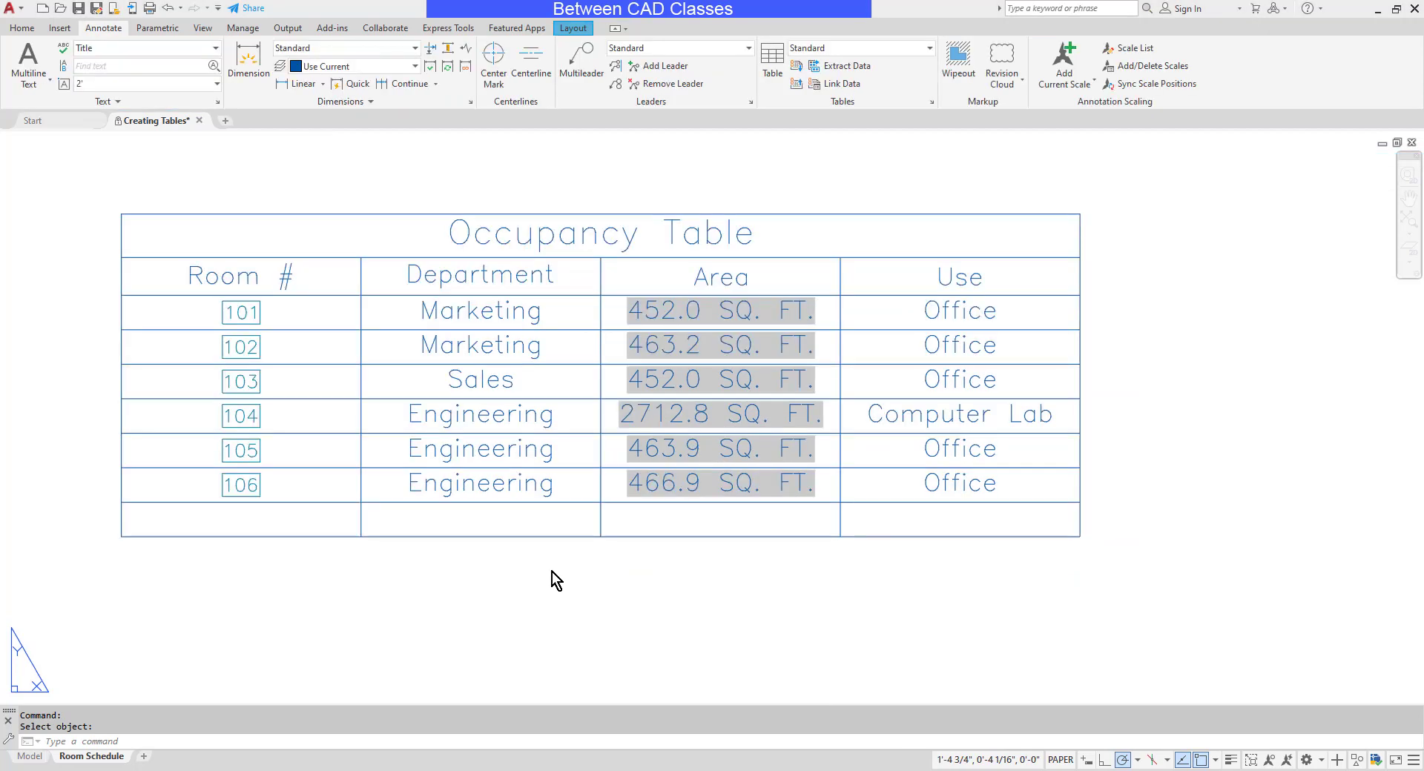
click(550, 574)
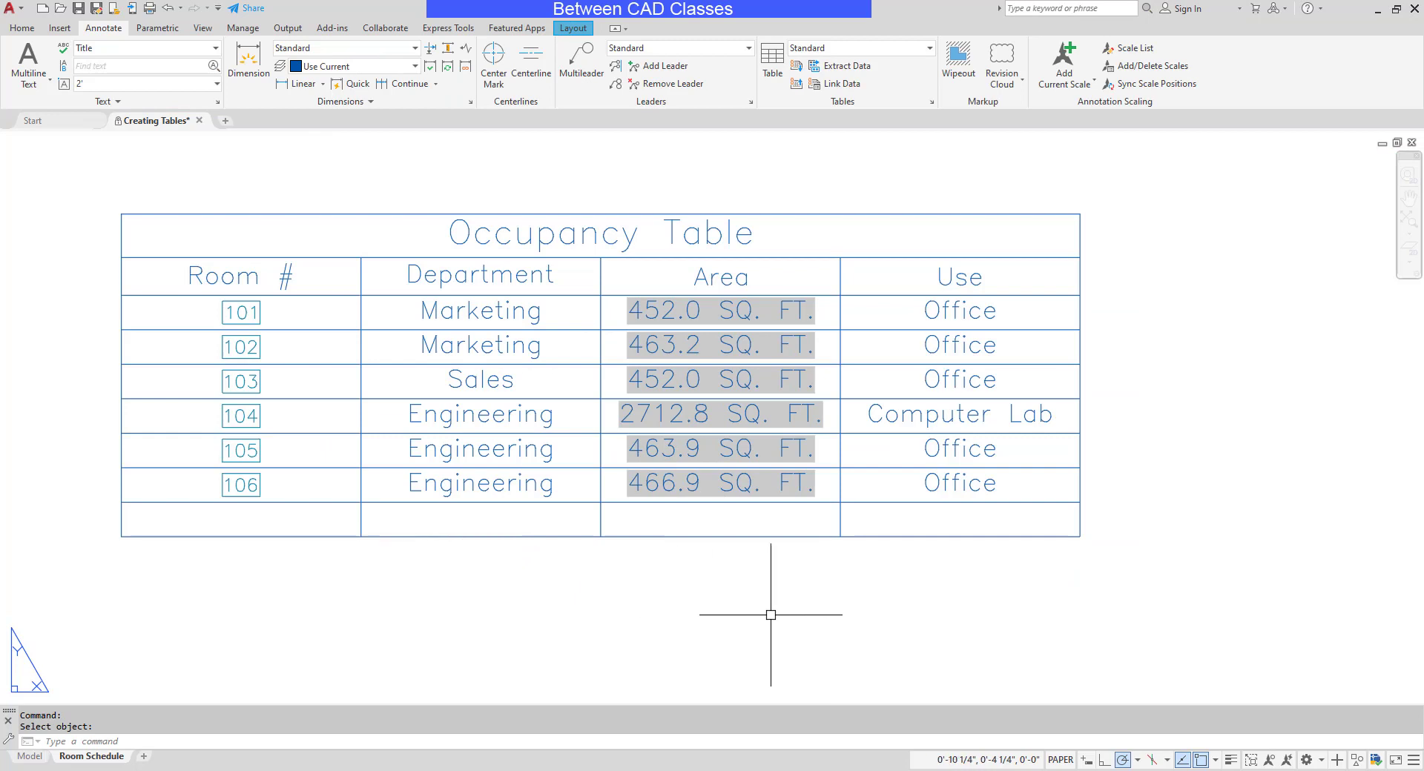
click(271, 519)
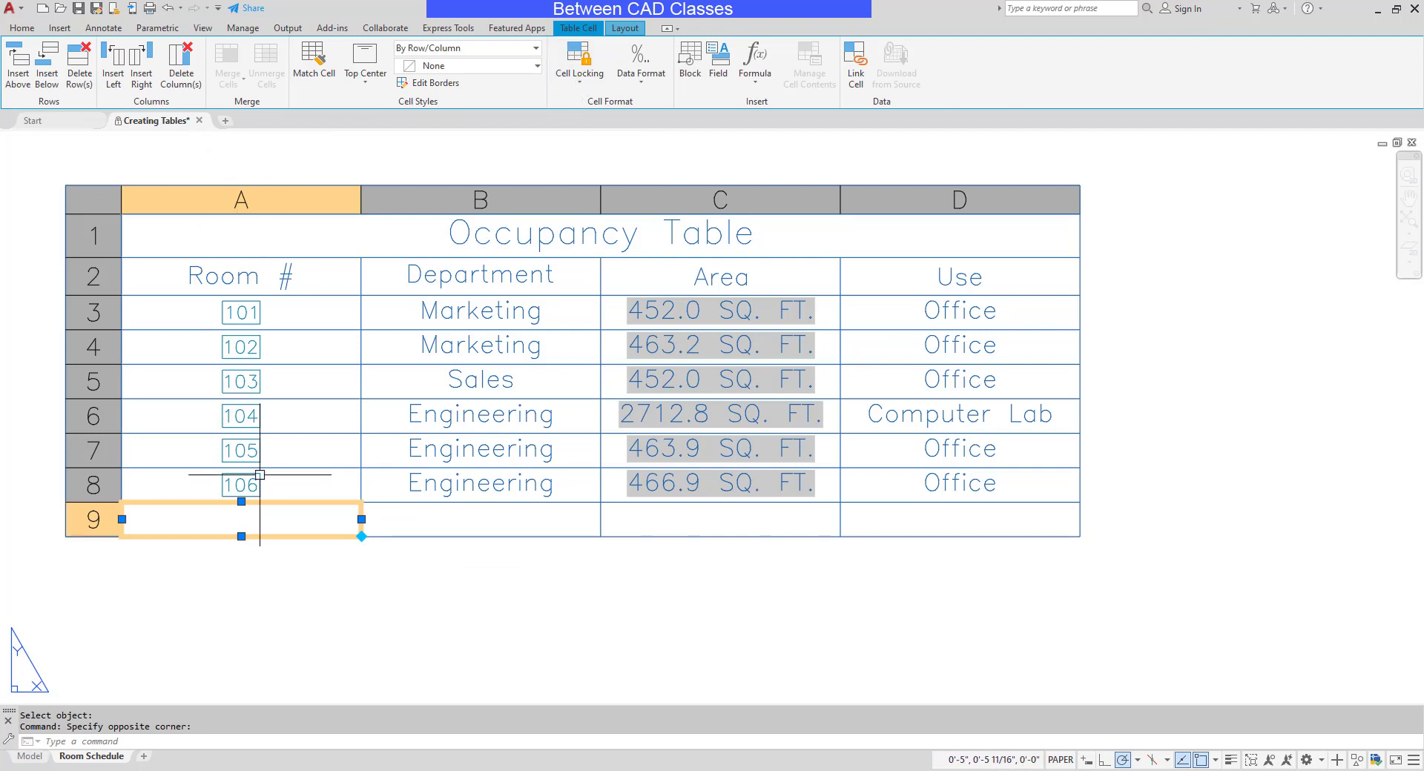
click(690, 65)
click(849, 432)
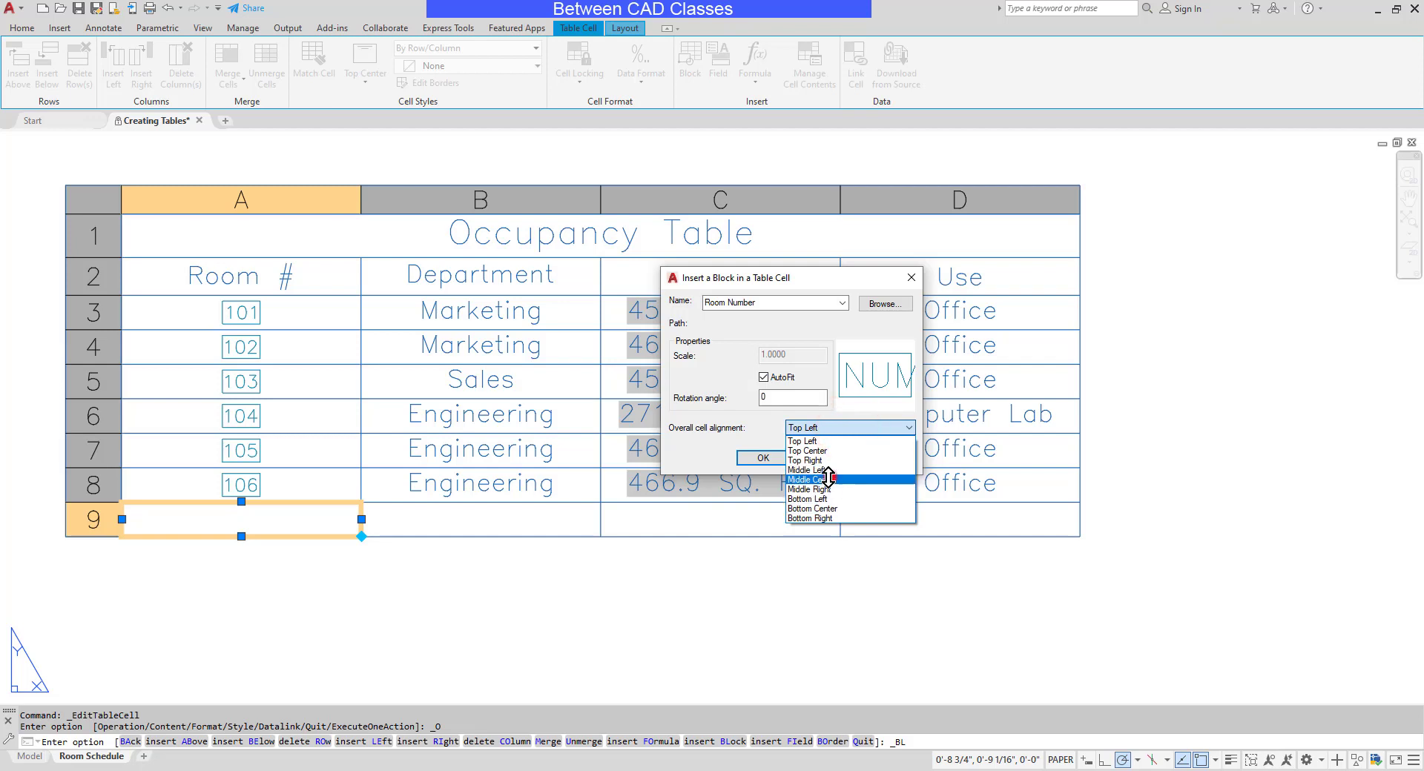
click(831, 478)
click(763, 458)
text(107)
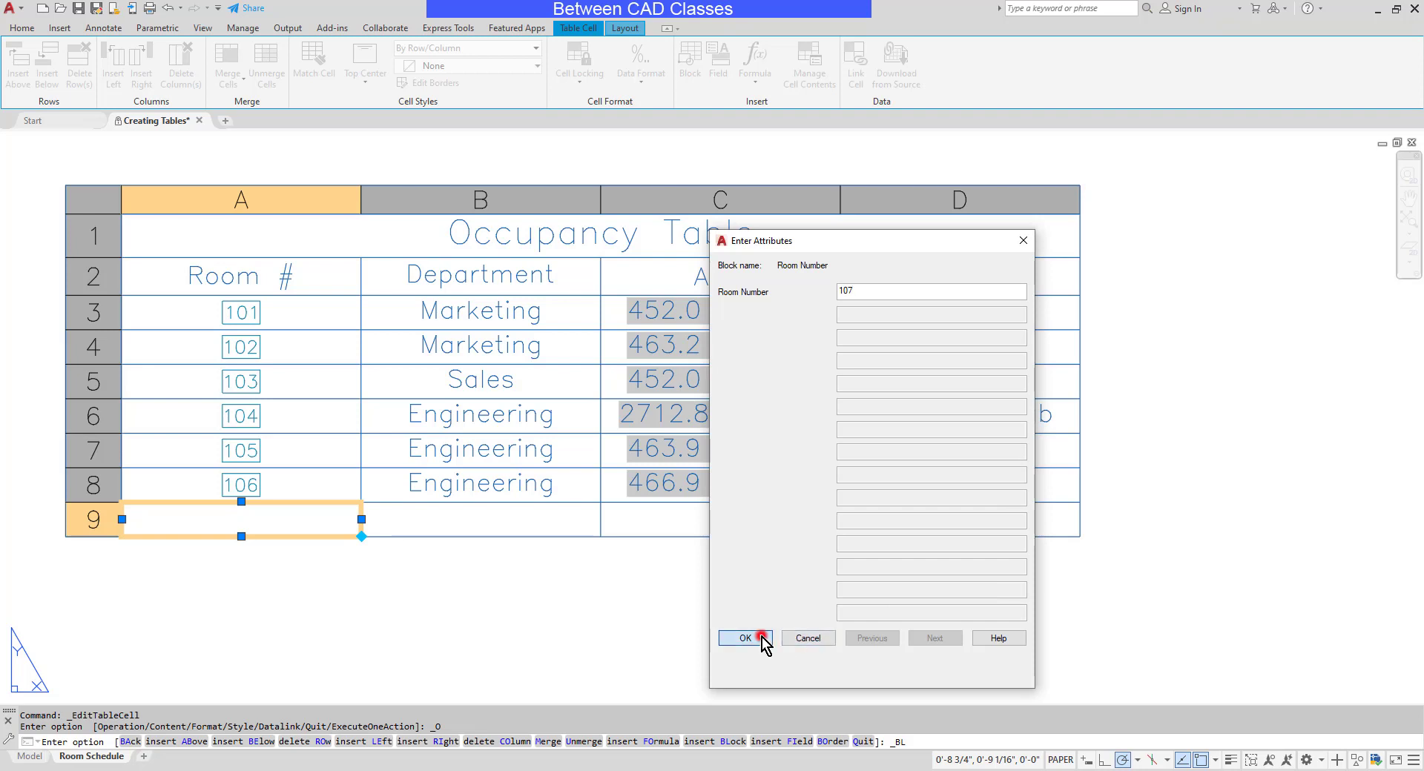
click(763, 638)
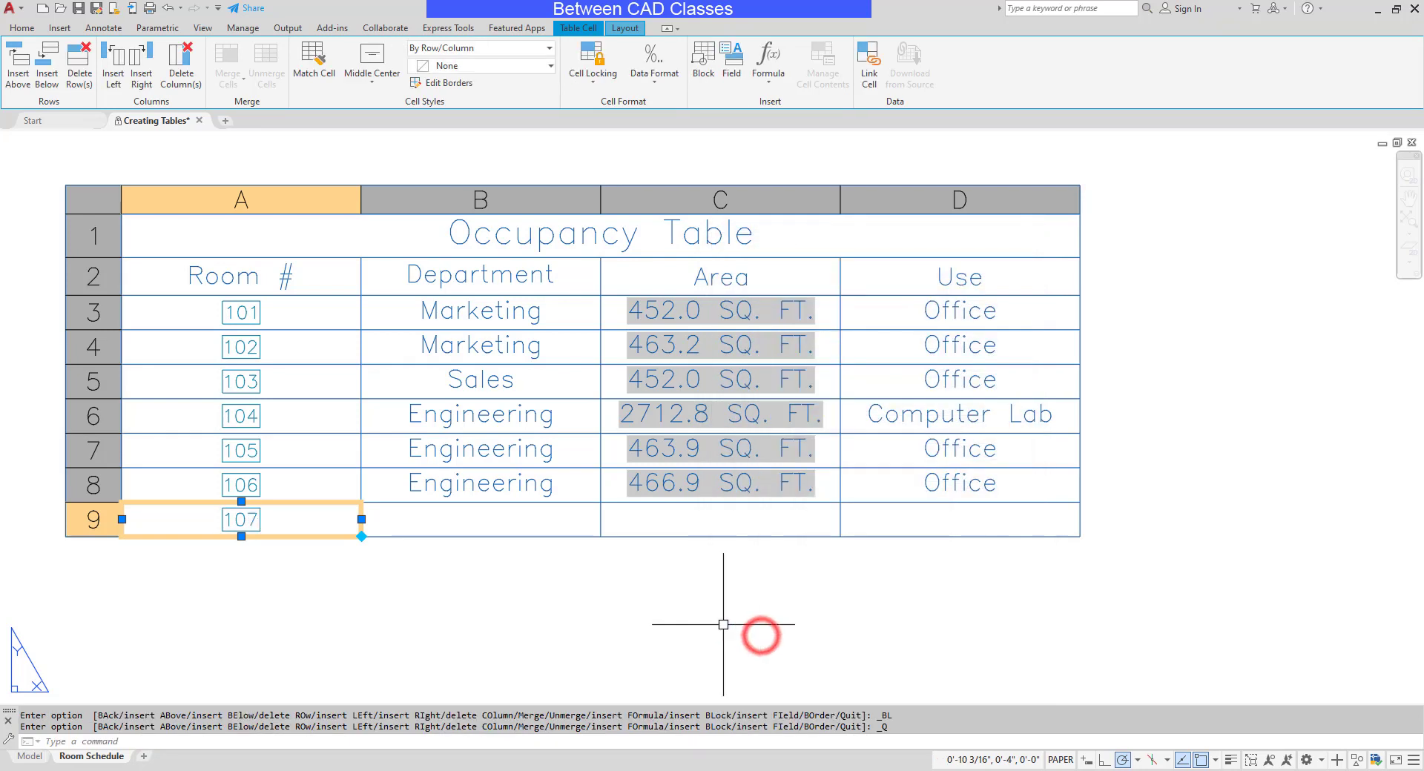
Auto-fill row 9 from the row above, copying Engineering from B8 to B9 and Office from D8 to D9.
click(540, 483)
click(600, 502)
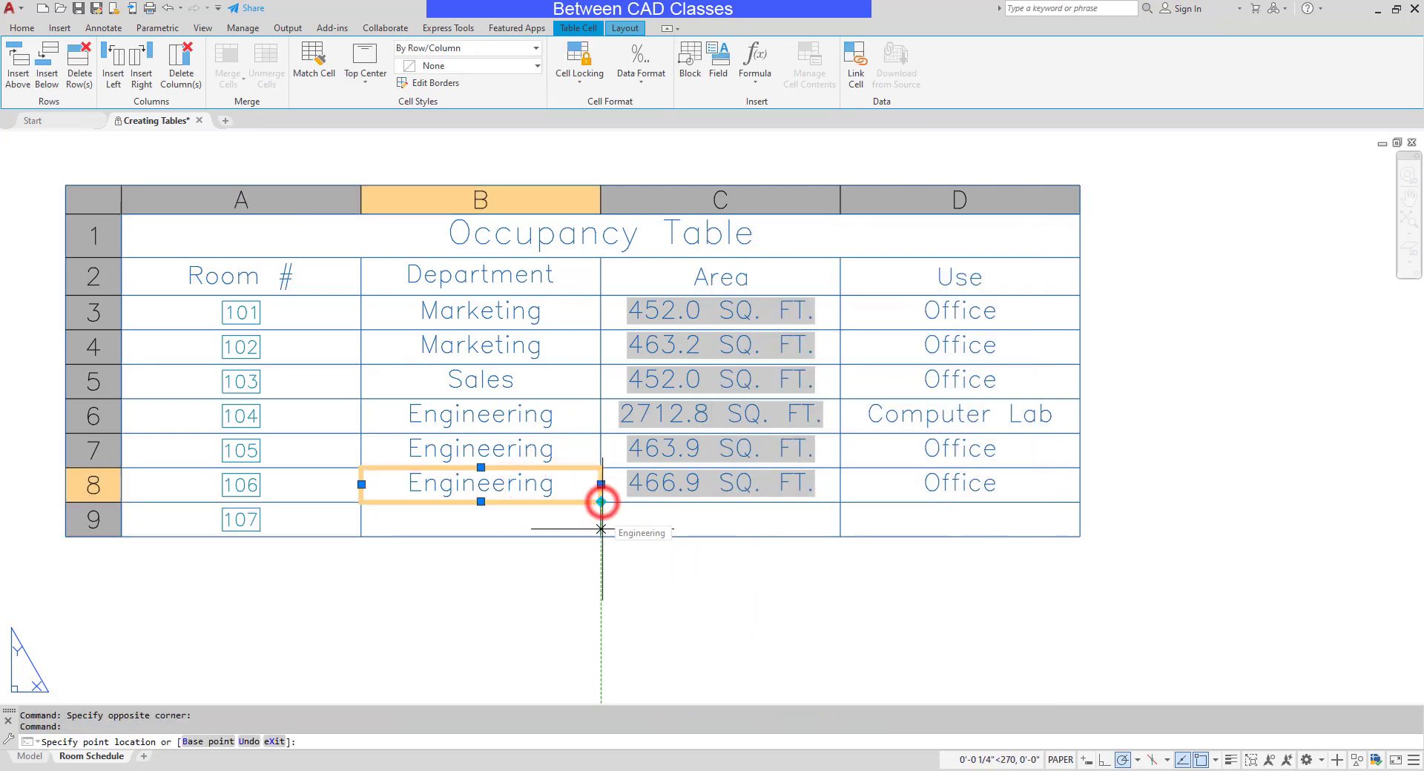
click(601, 528)
click(972, 485)
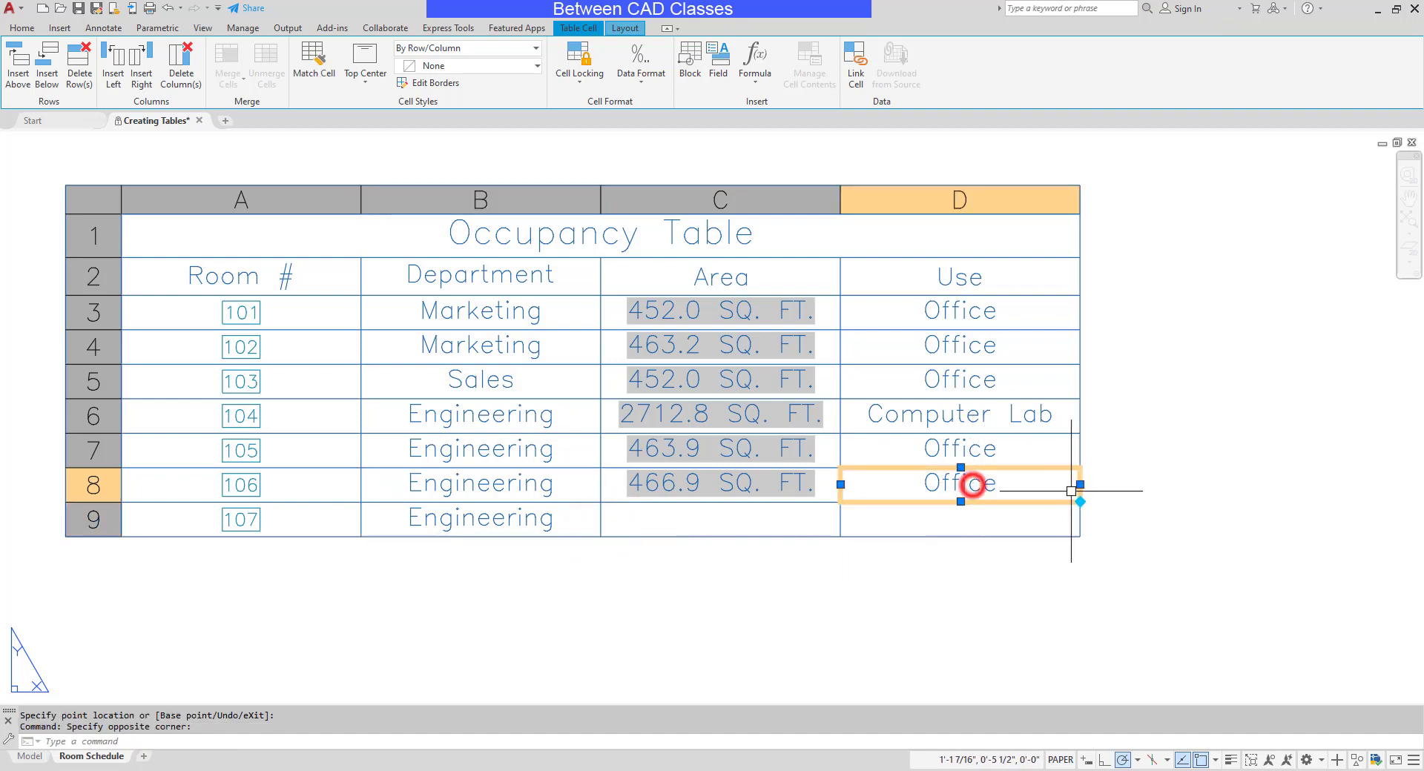
click(1080, 501)
click(1080, 536)
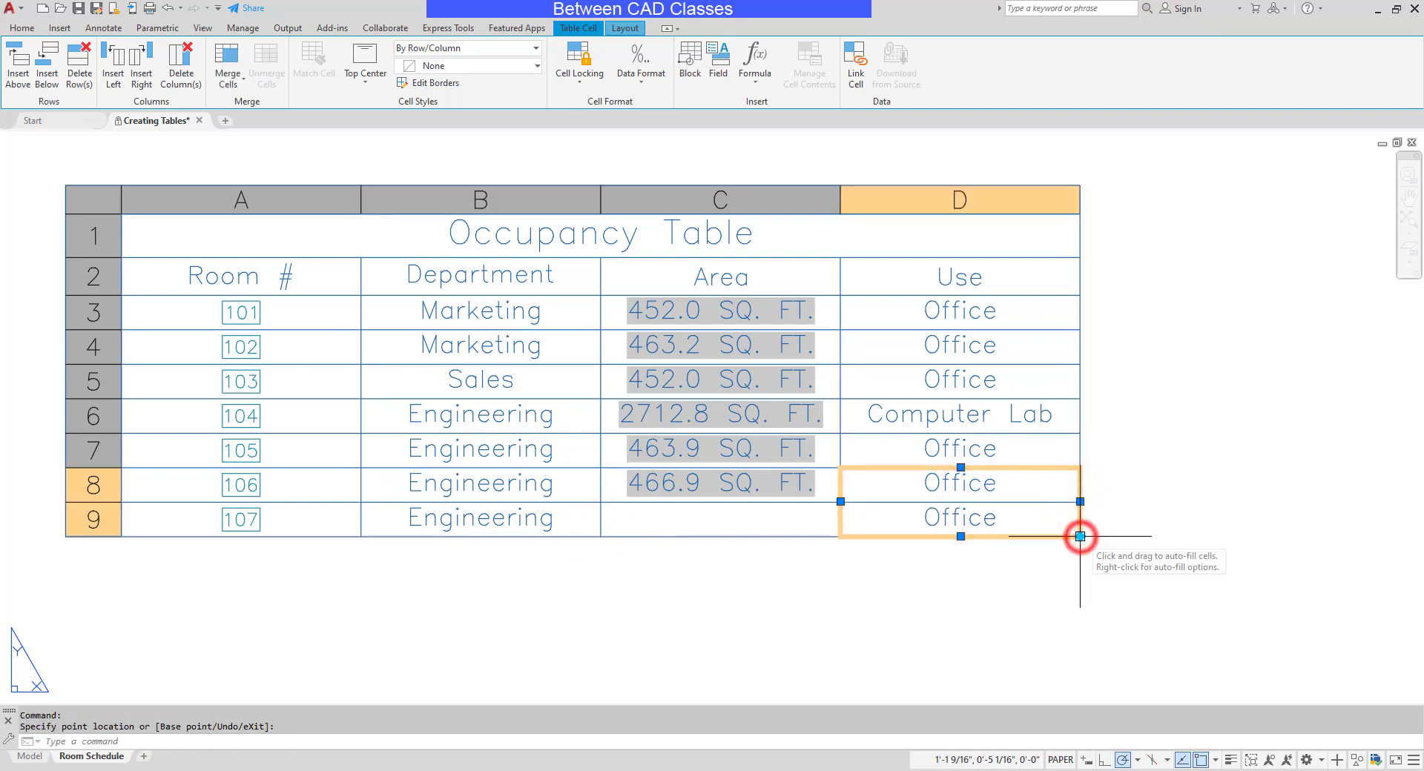
Insert an Object field in cell C9 showing the Area of room 107's boundary polyline, in Architectural format with 0.0 precision.
click(719, 519)
scroll(738, 519, down, 4)
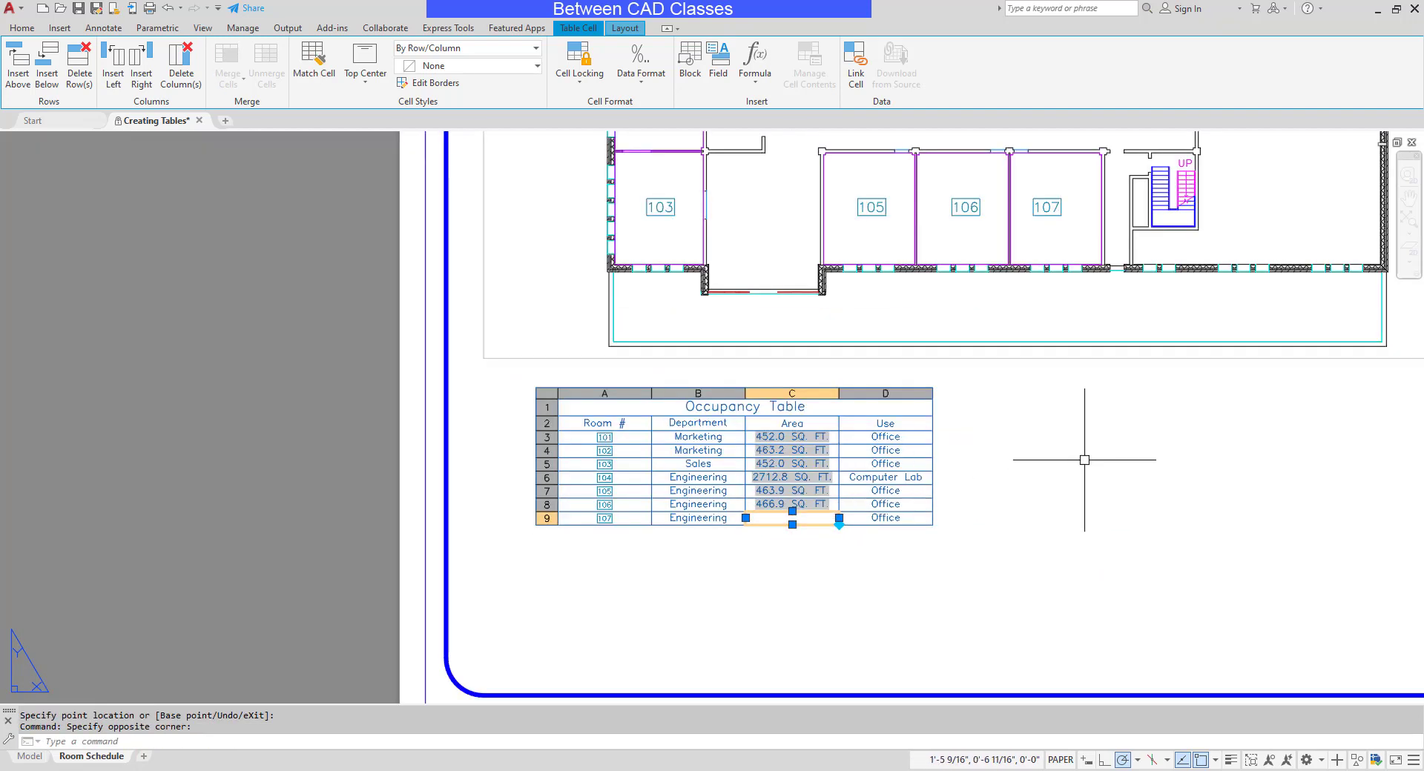
click(716, 70)
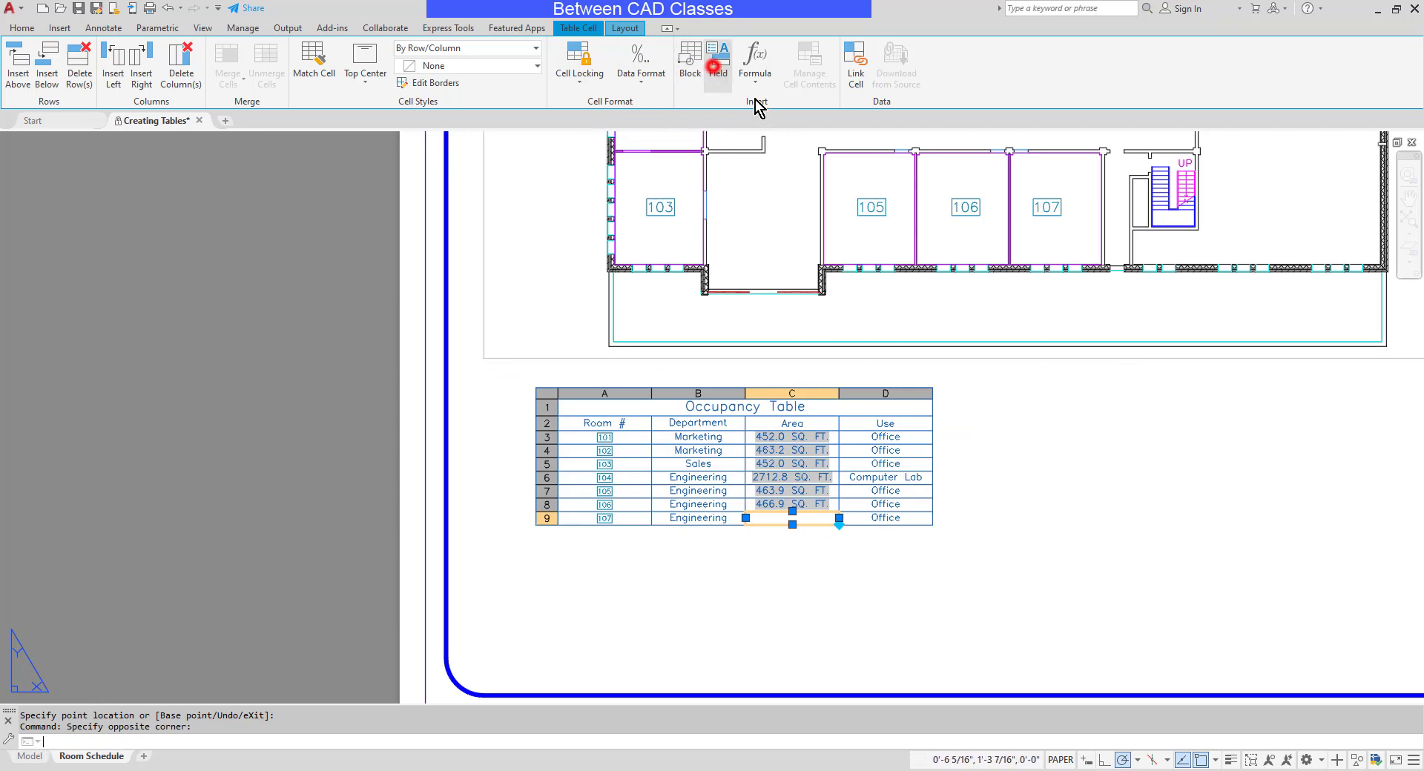
click(897, 280)
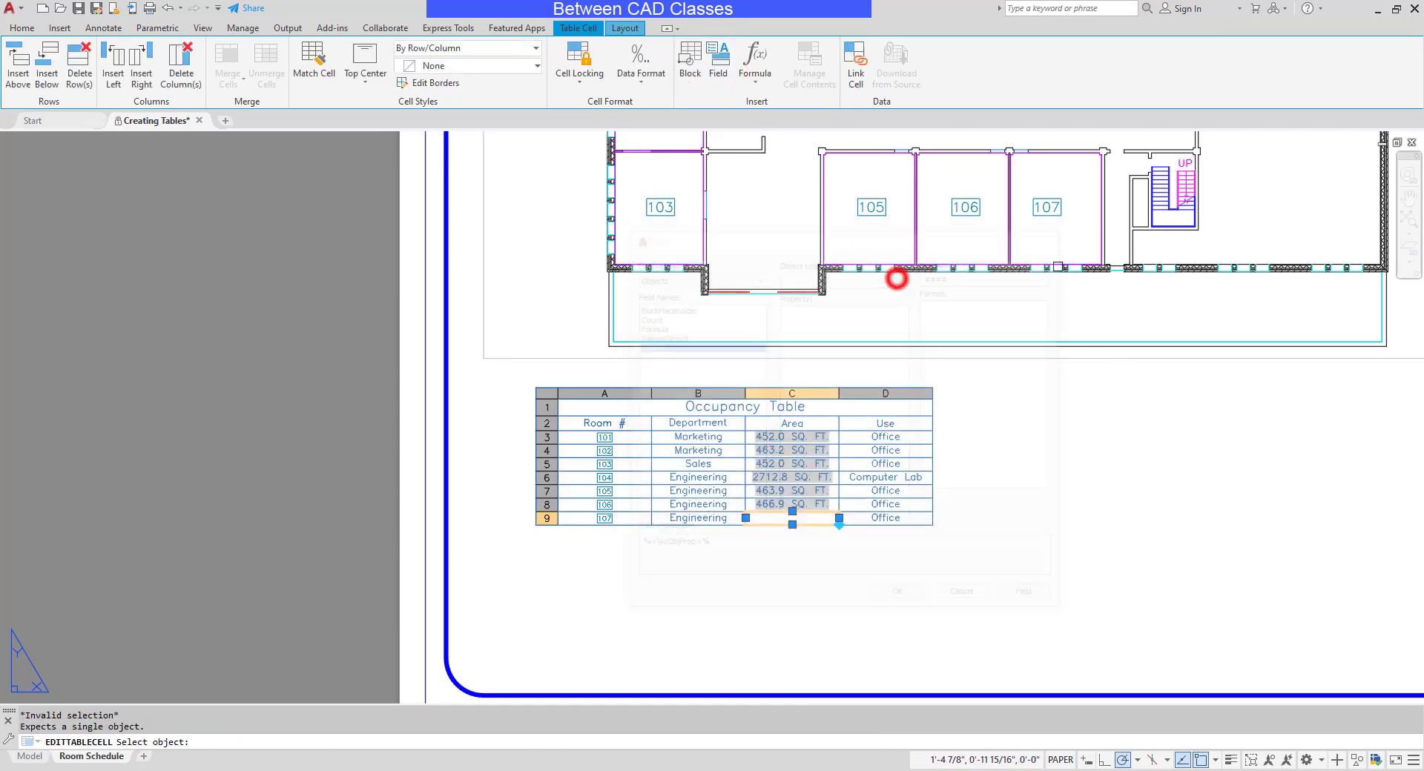
scroll(897, 279, up, 5)
click(1010, 259)
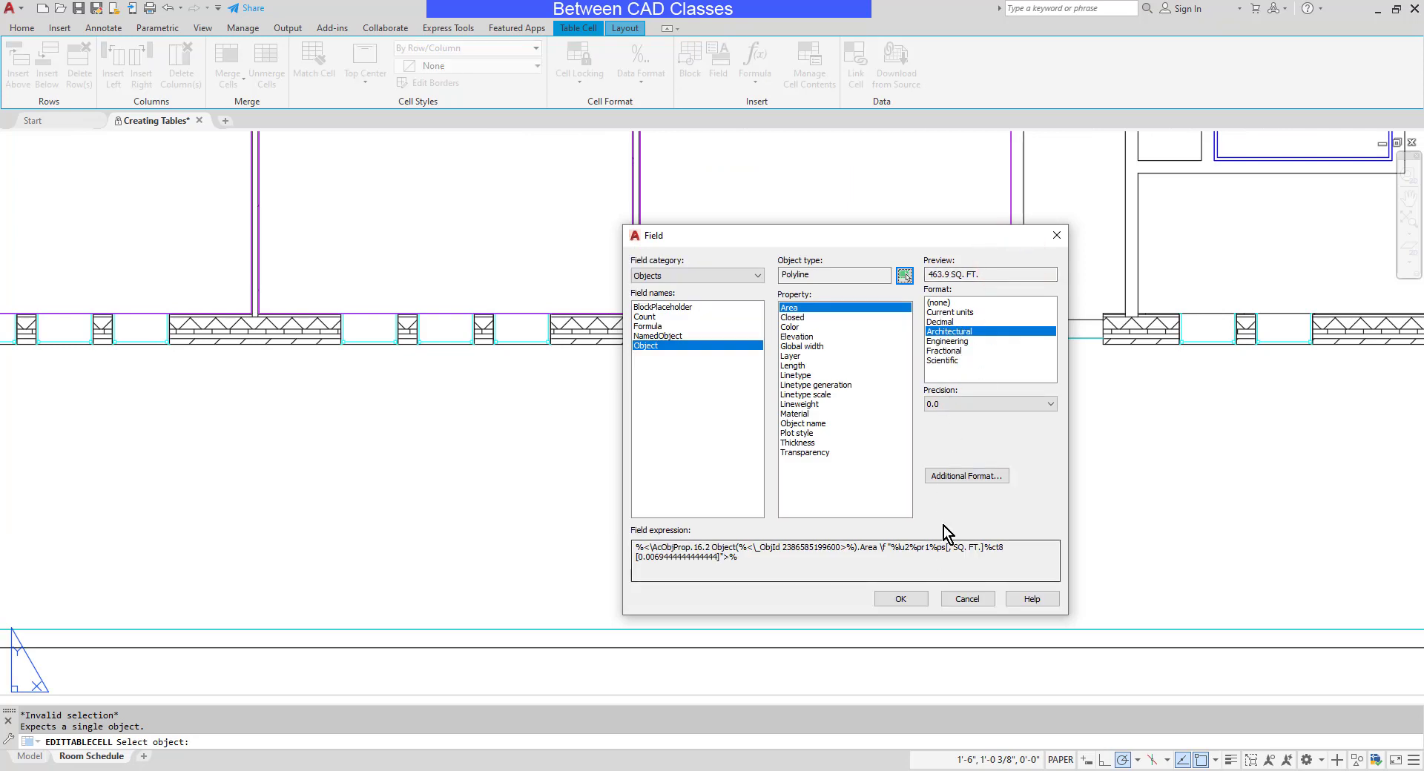
click(917, 601)
scroll(917, 601, down, 5)
scroll(763, 365, up, 4)
key(Escape)
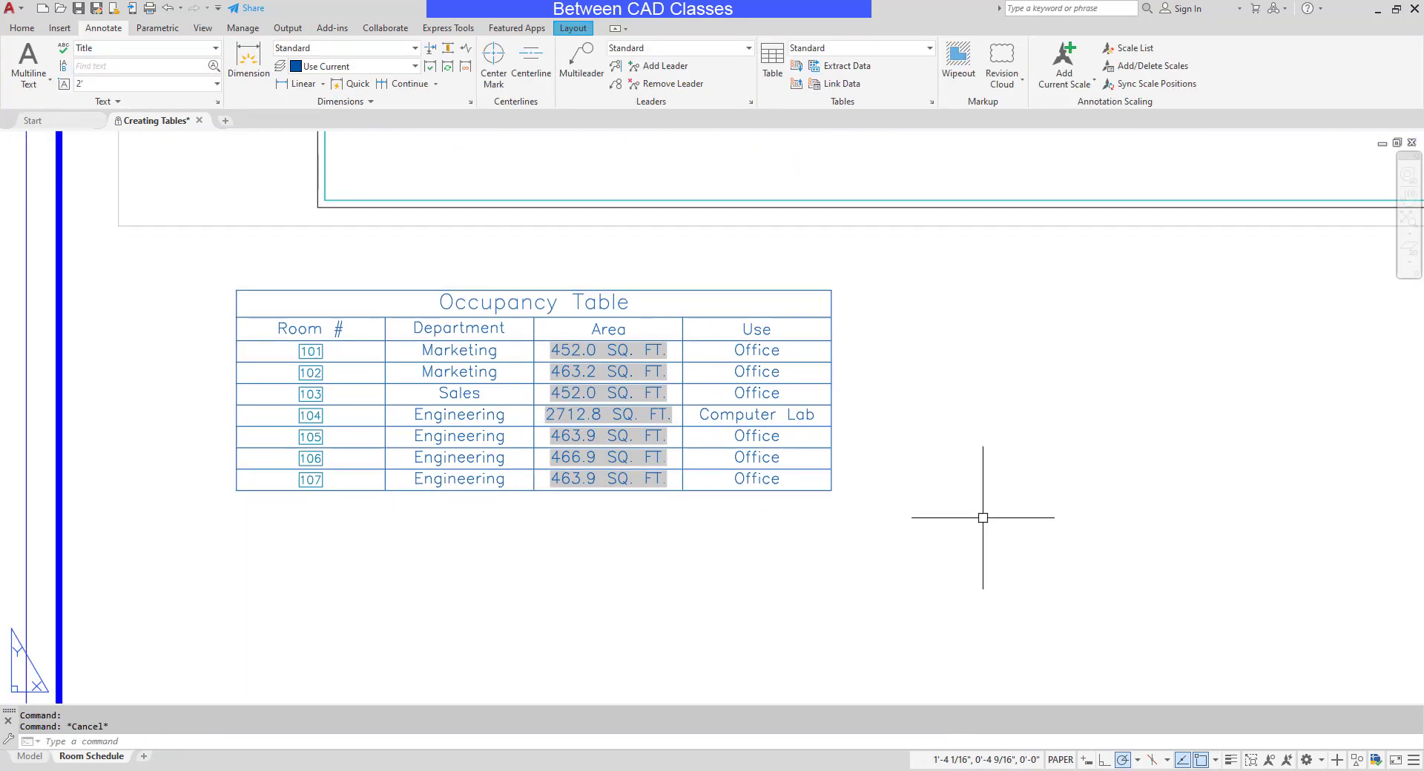
Insert an empty row below the room 107 row of the Occupancy Table.
click(517, 479)
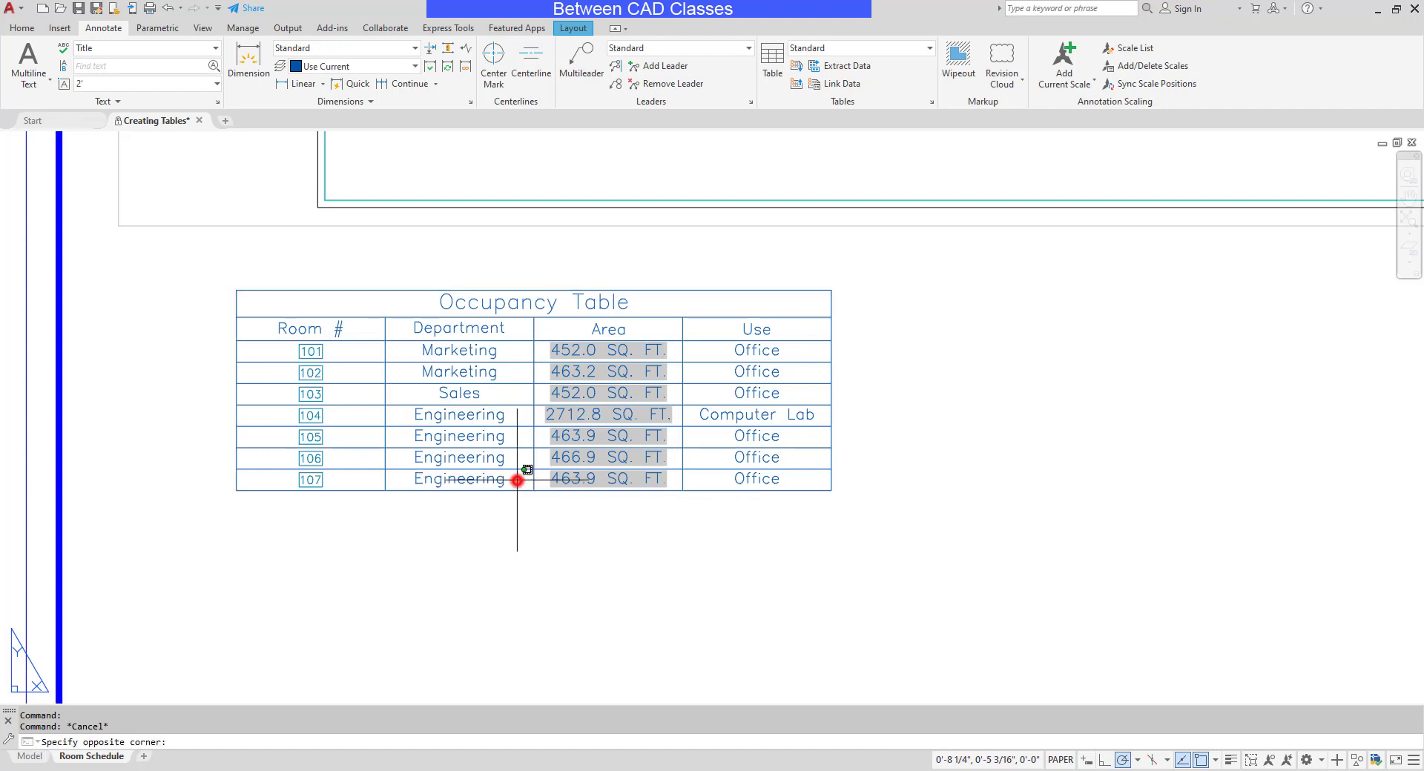
click(517, 480)
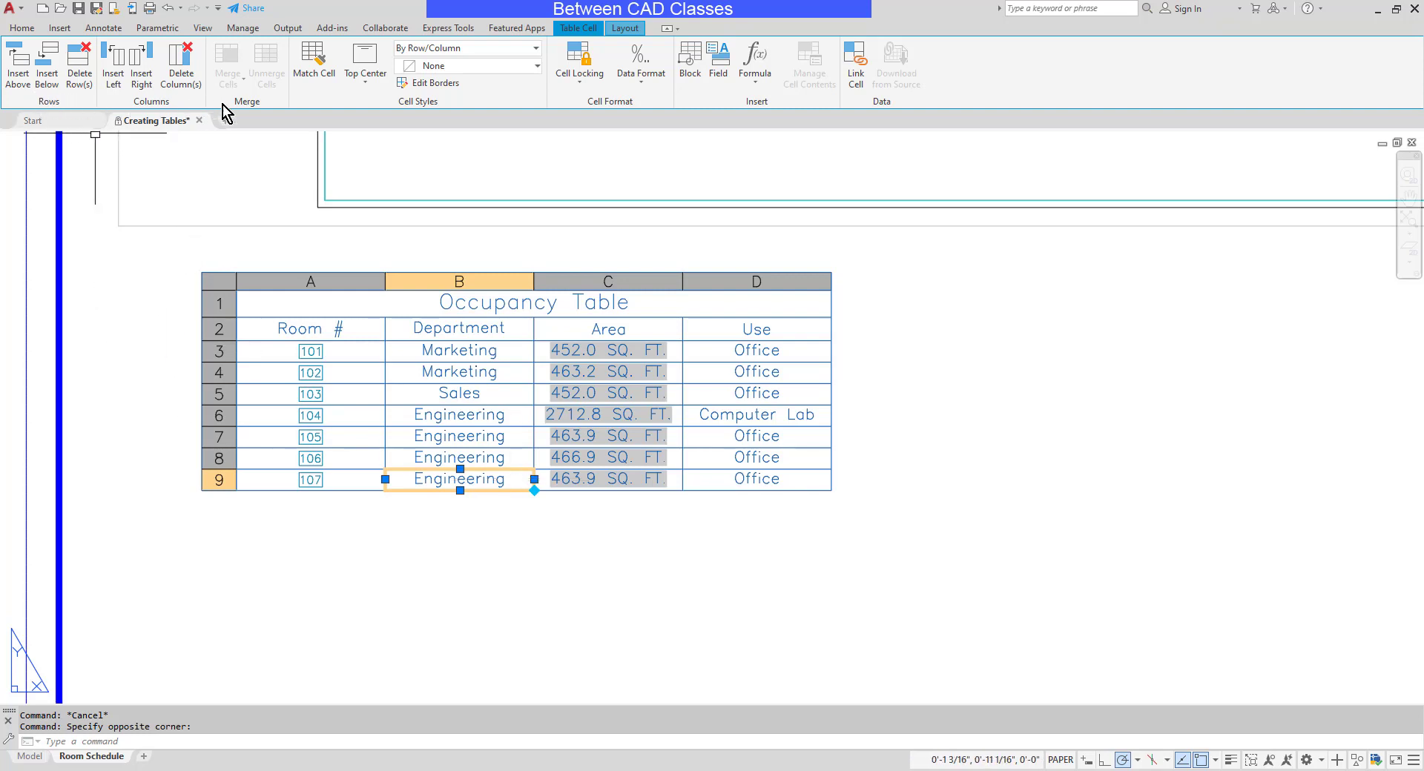
click(52, 80)
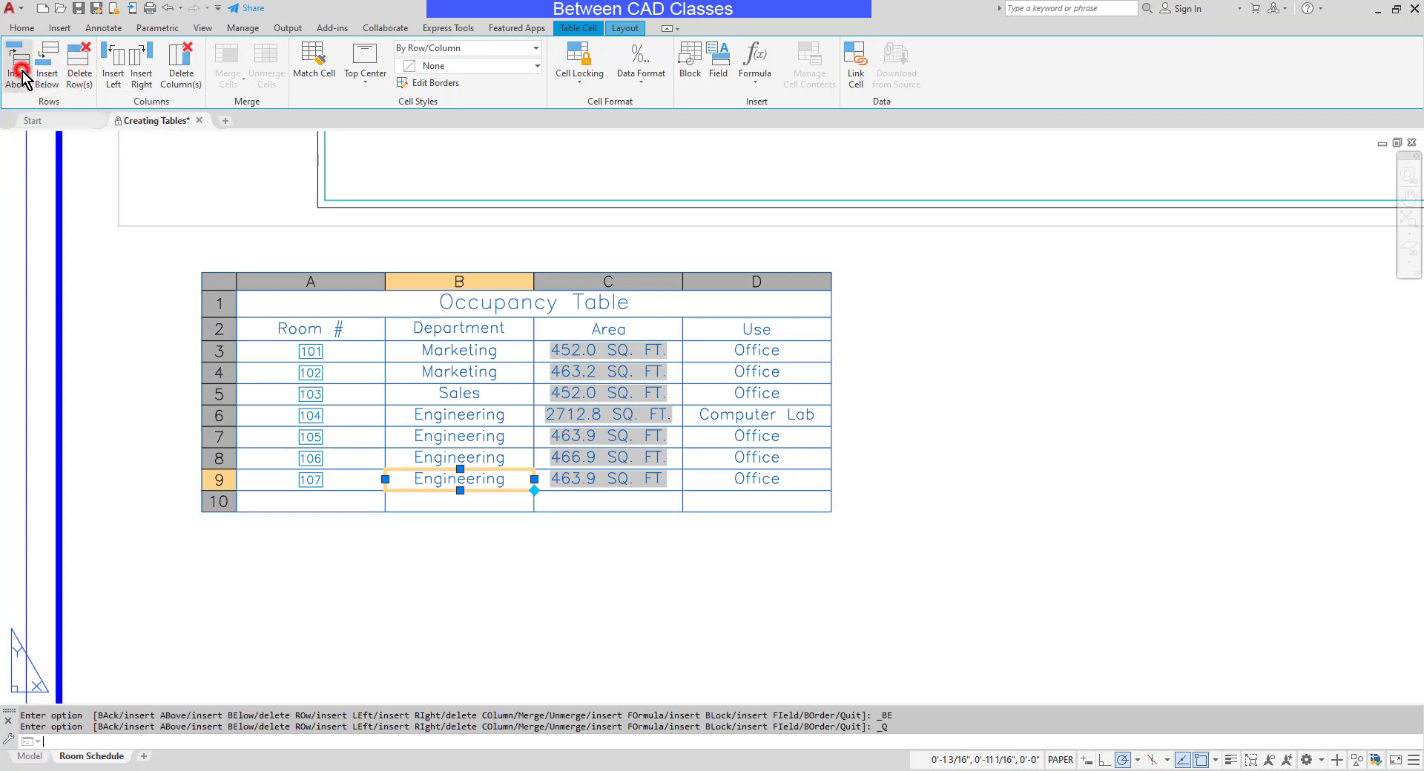
Insert an empty row above the room 107 row and delete it again.
click(22, 76)
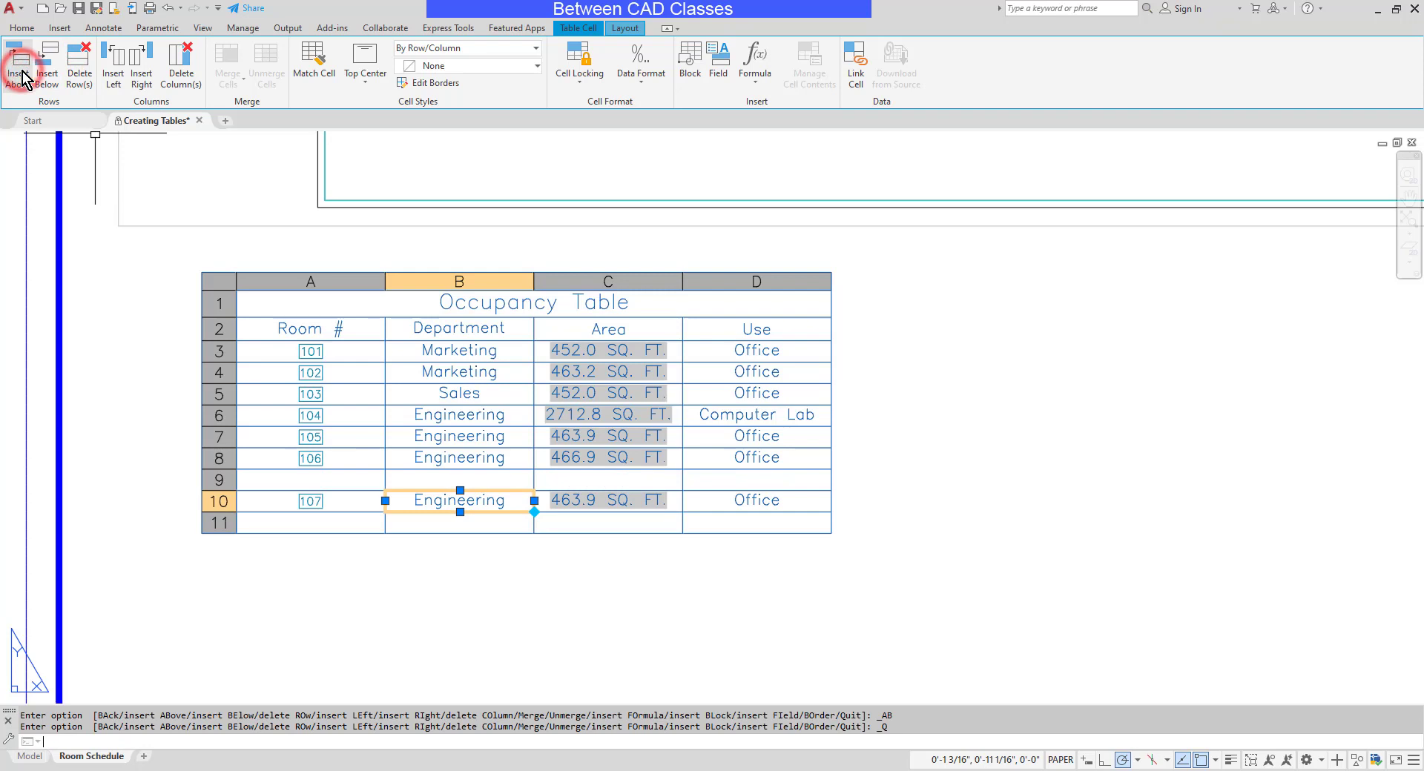
click(332, 480)
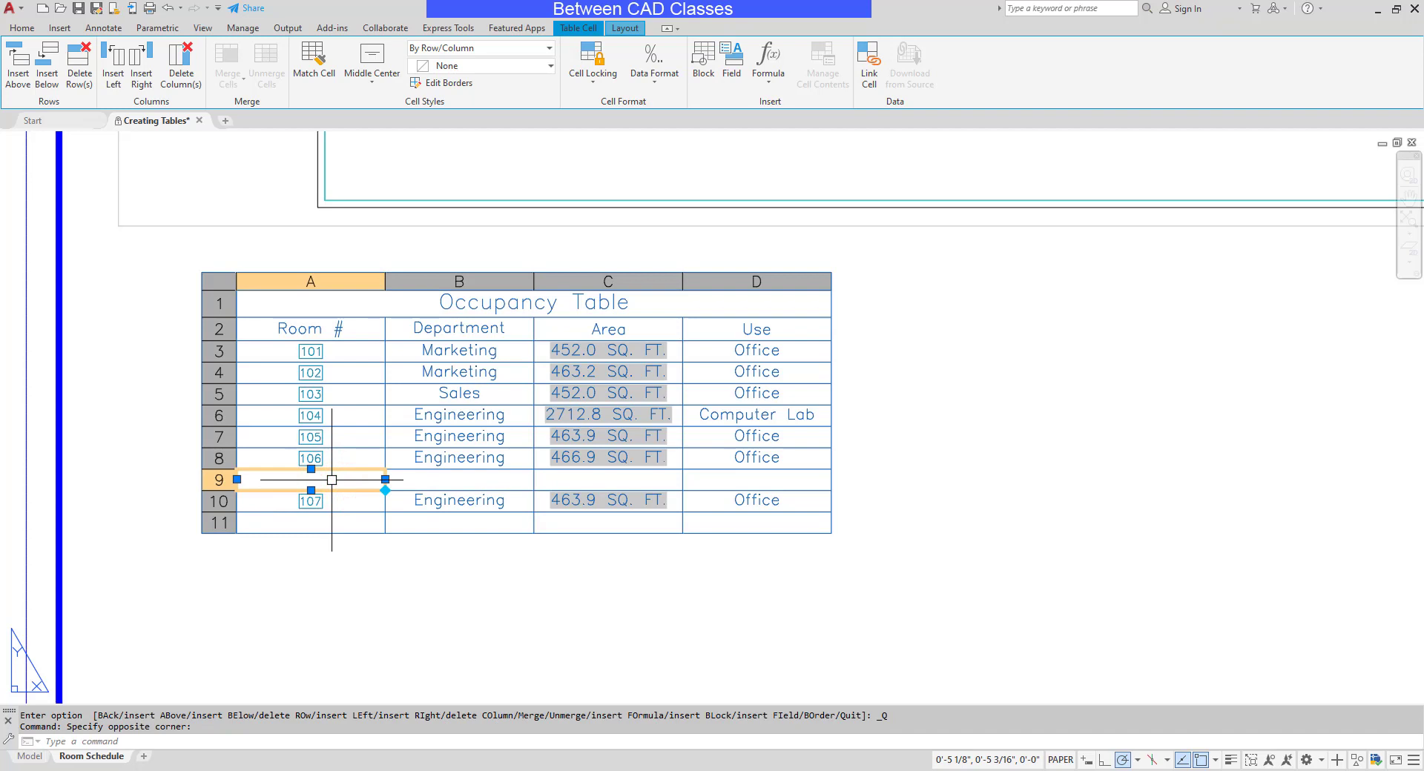
click(82, 74)
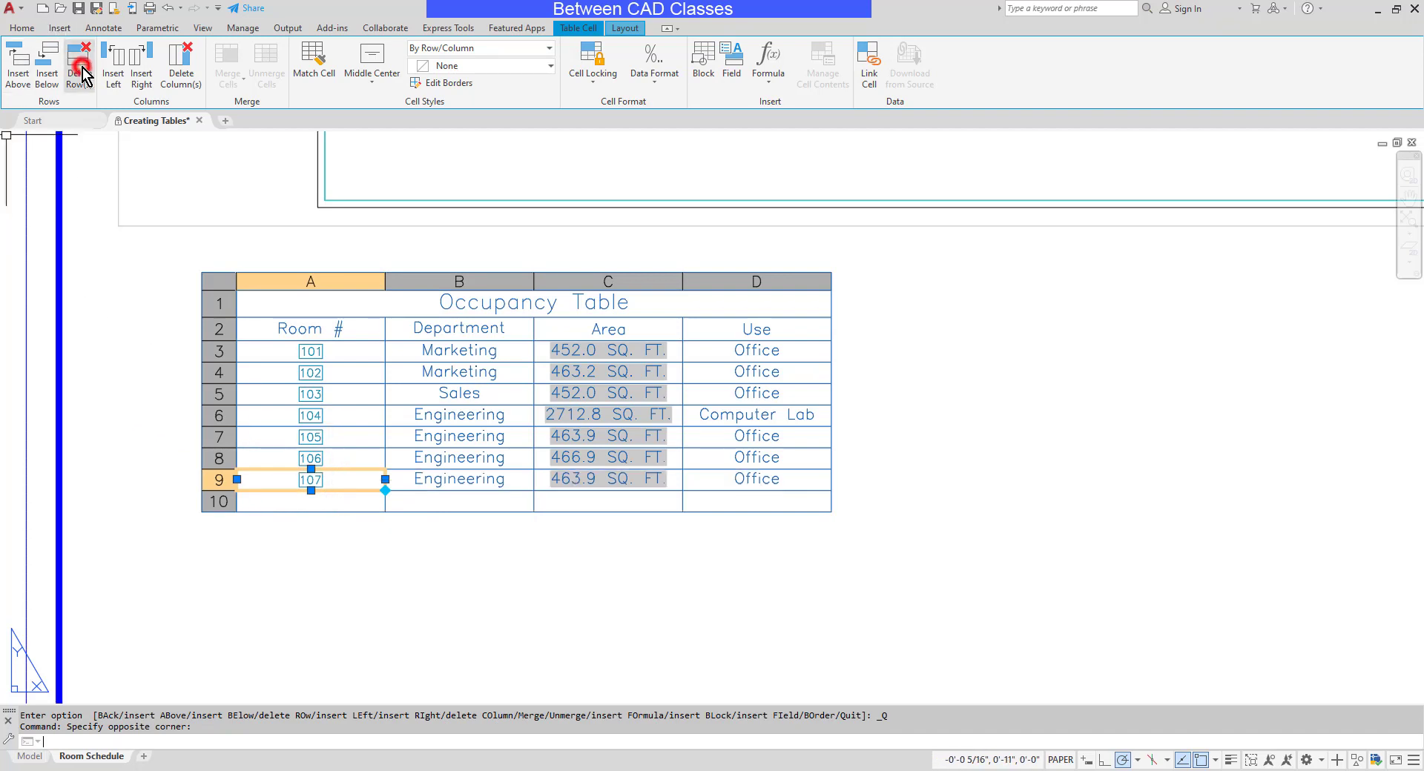
Insert an empty column on each side of the Department column.
click(459, 436)
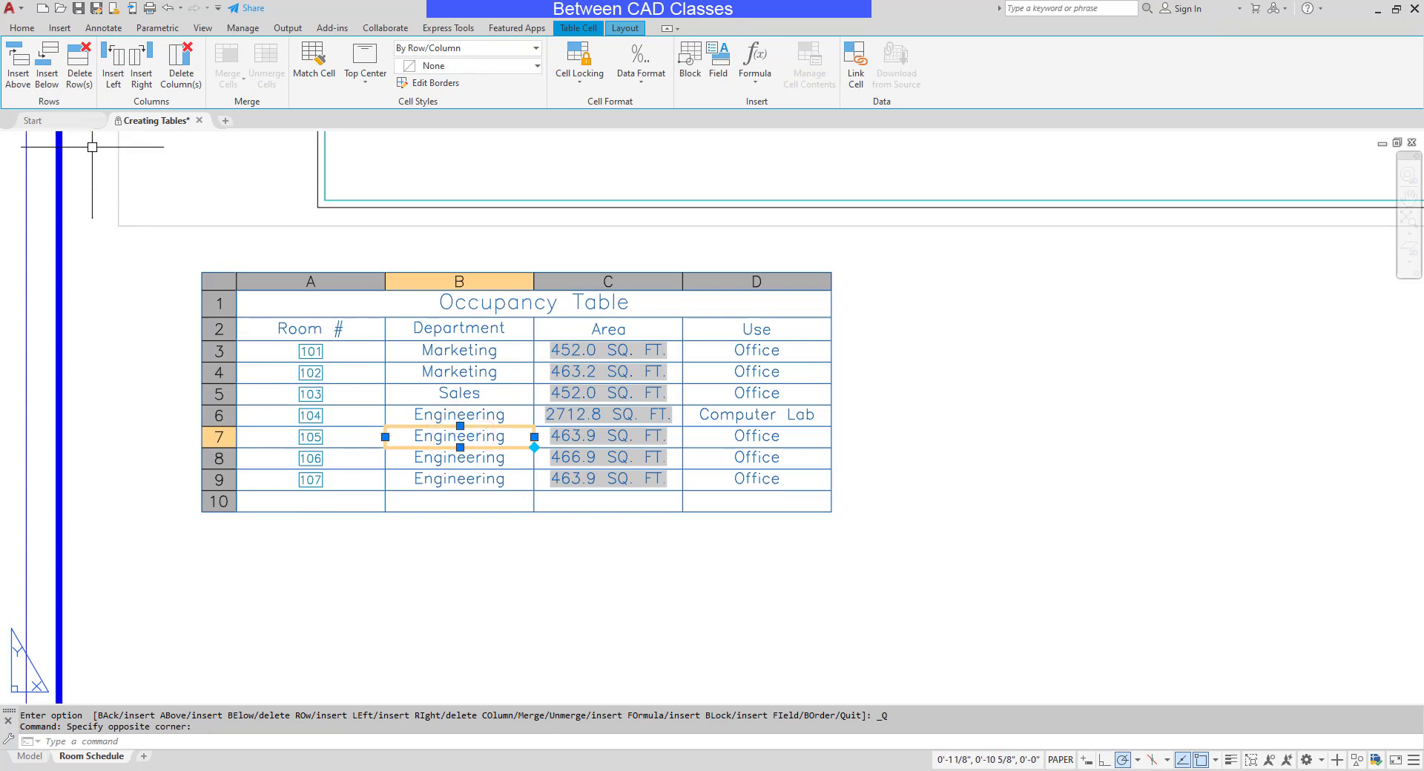
click(110, 72)
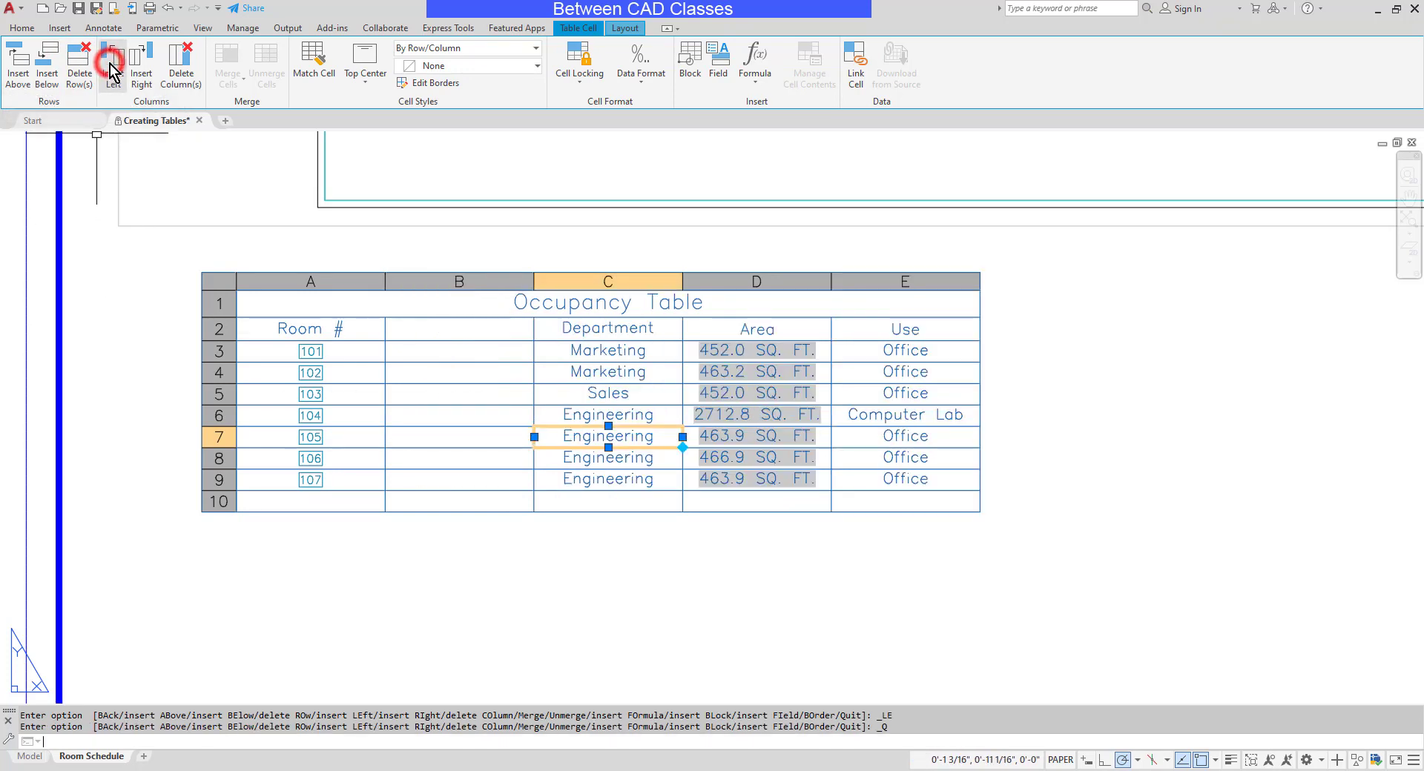
click(147, 74)
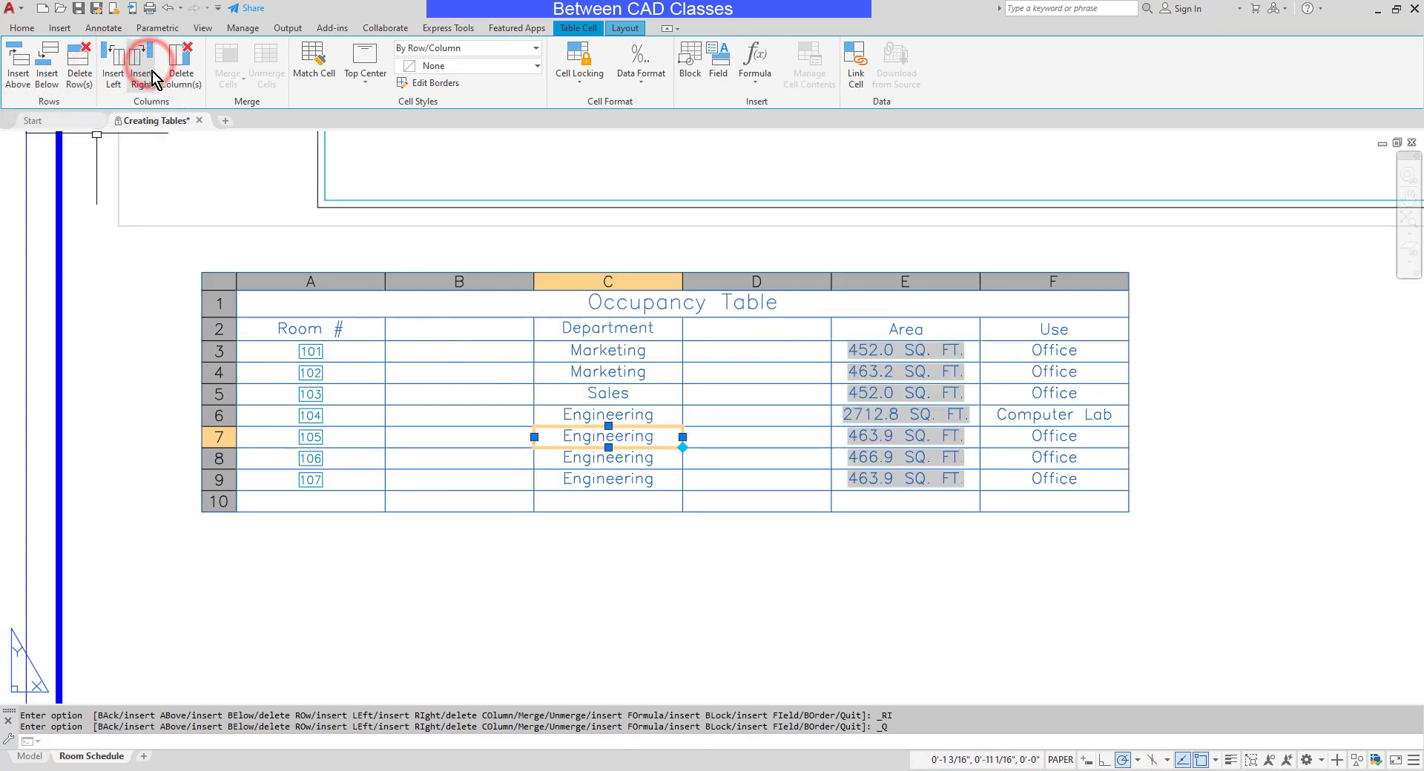
Delete the two empty columns on either side of the Department column.
click(482, 391)
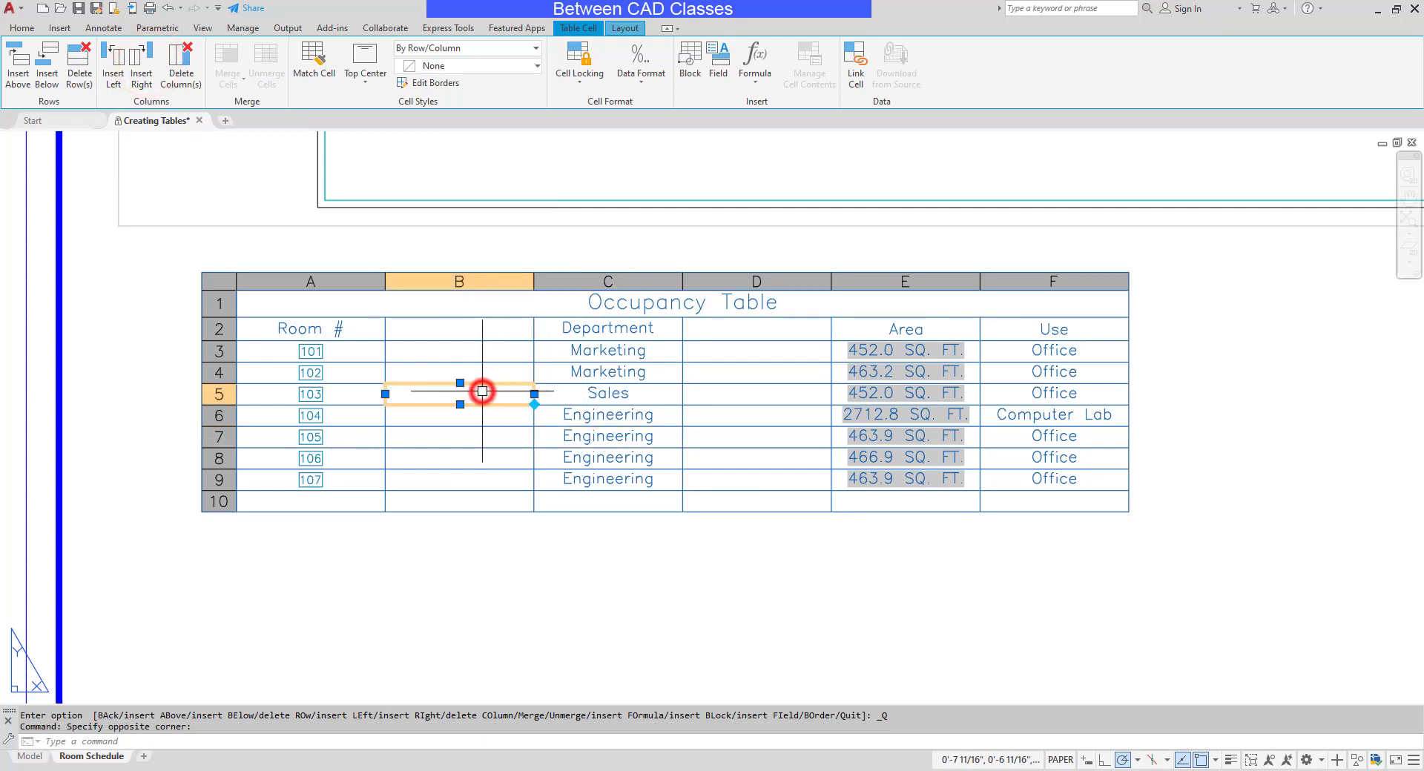
click(181, 63)
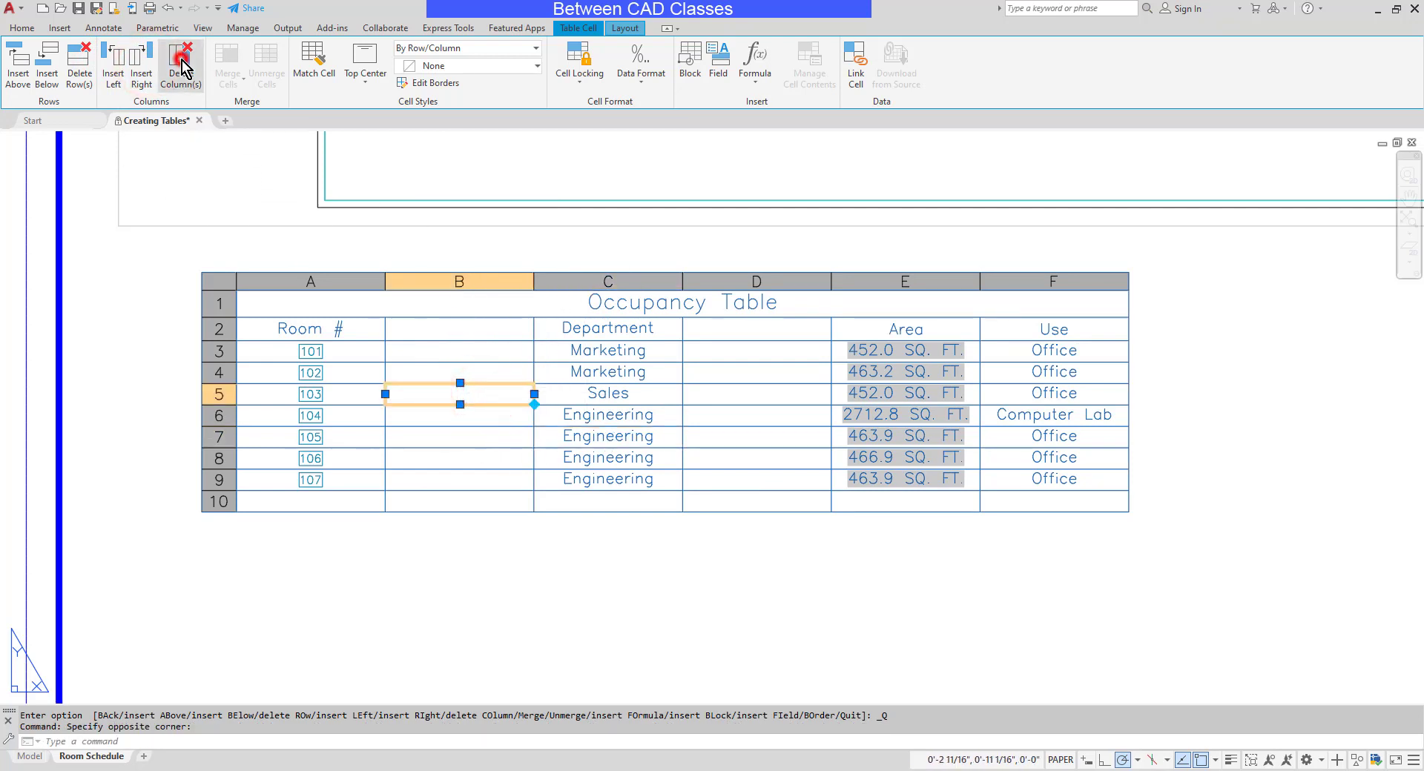
click(605, 376)
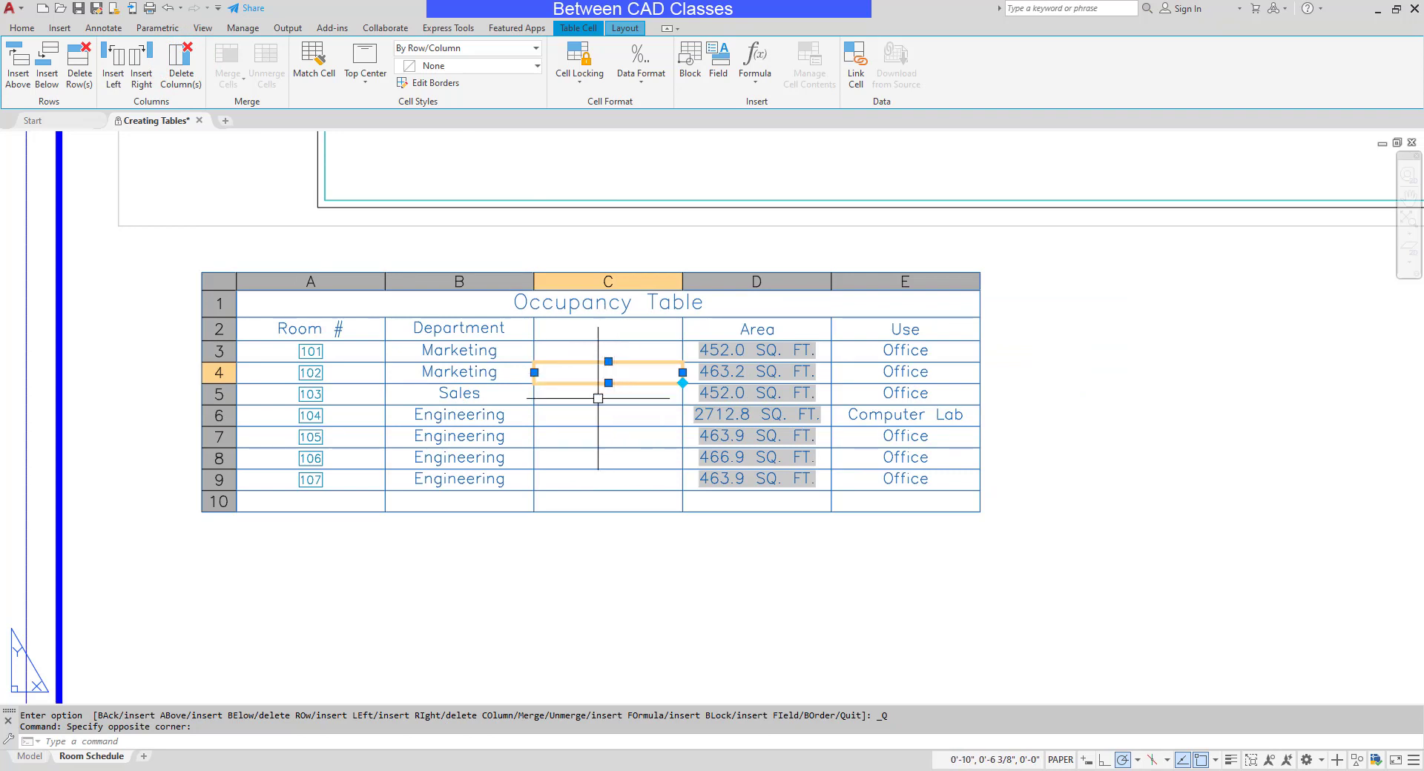
click(187, 69)
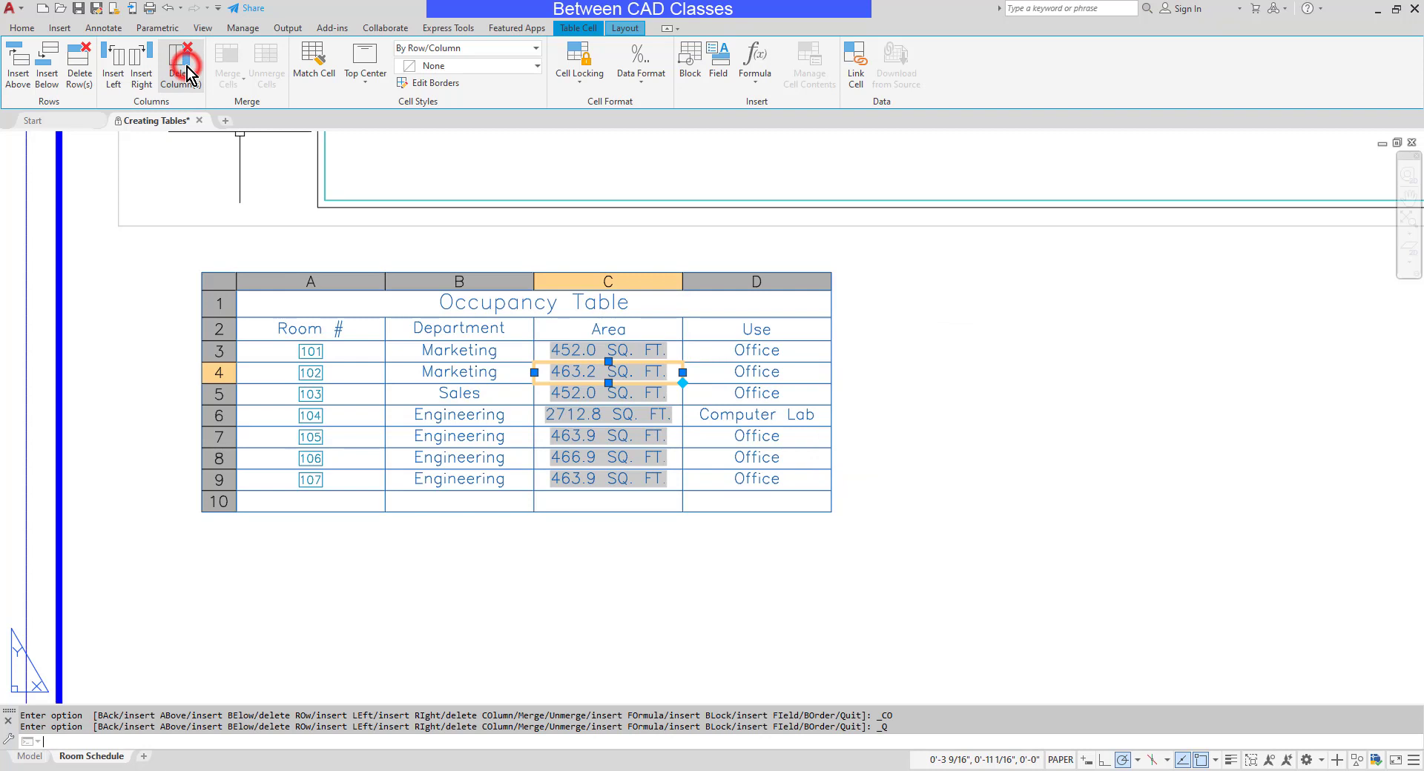
Enter the label "Total Area:" in cell B10 and move on to cell C10.
click(464, 502)
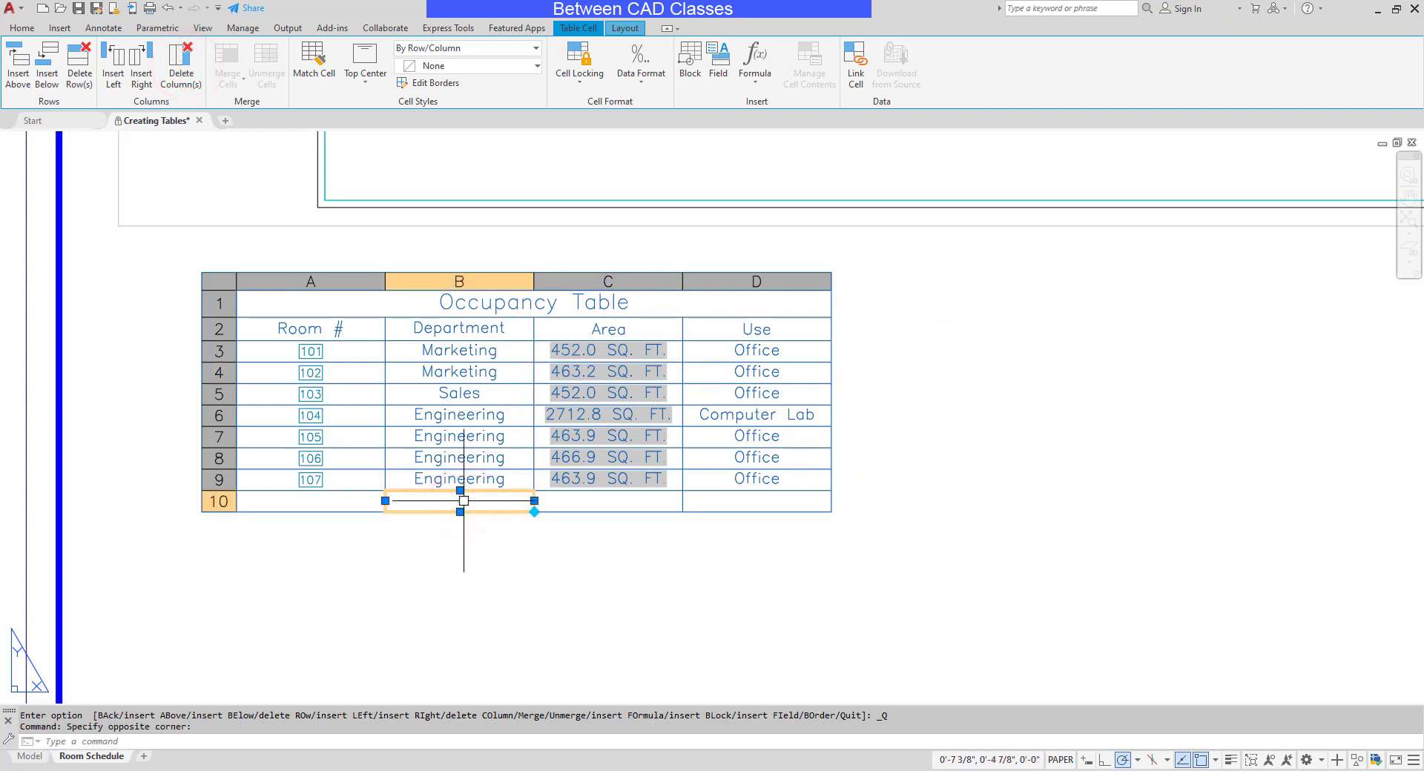
text(Total)
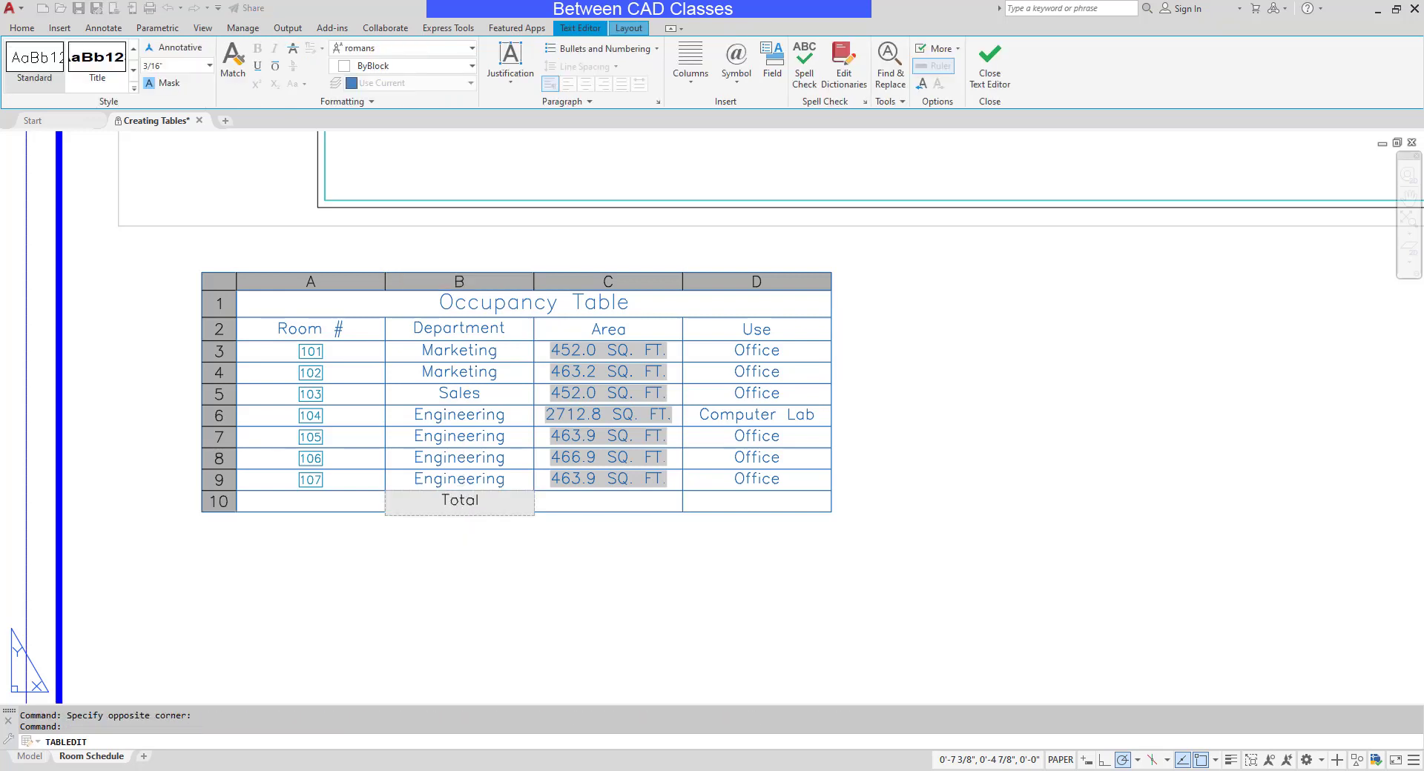
text( Area:)
key(Tab)
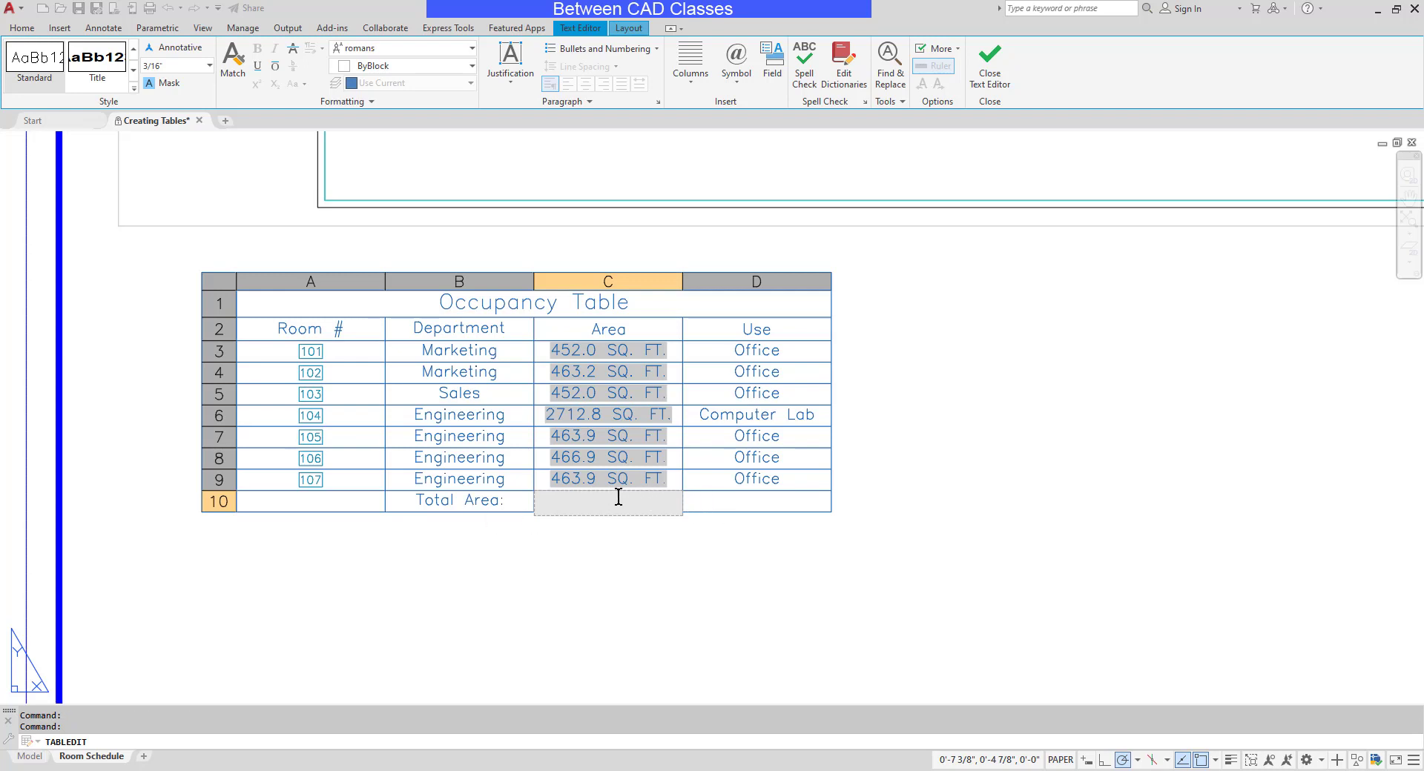
Insert a Sum formula in cell C10 that adds the room areas in cells C3 through C9.
key(Escape)
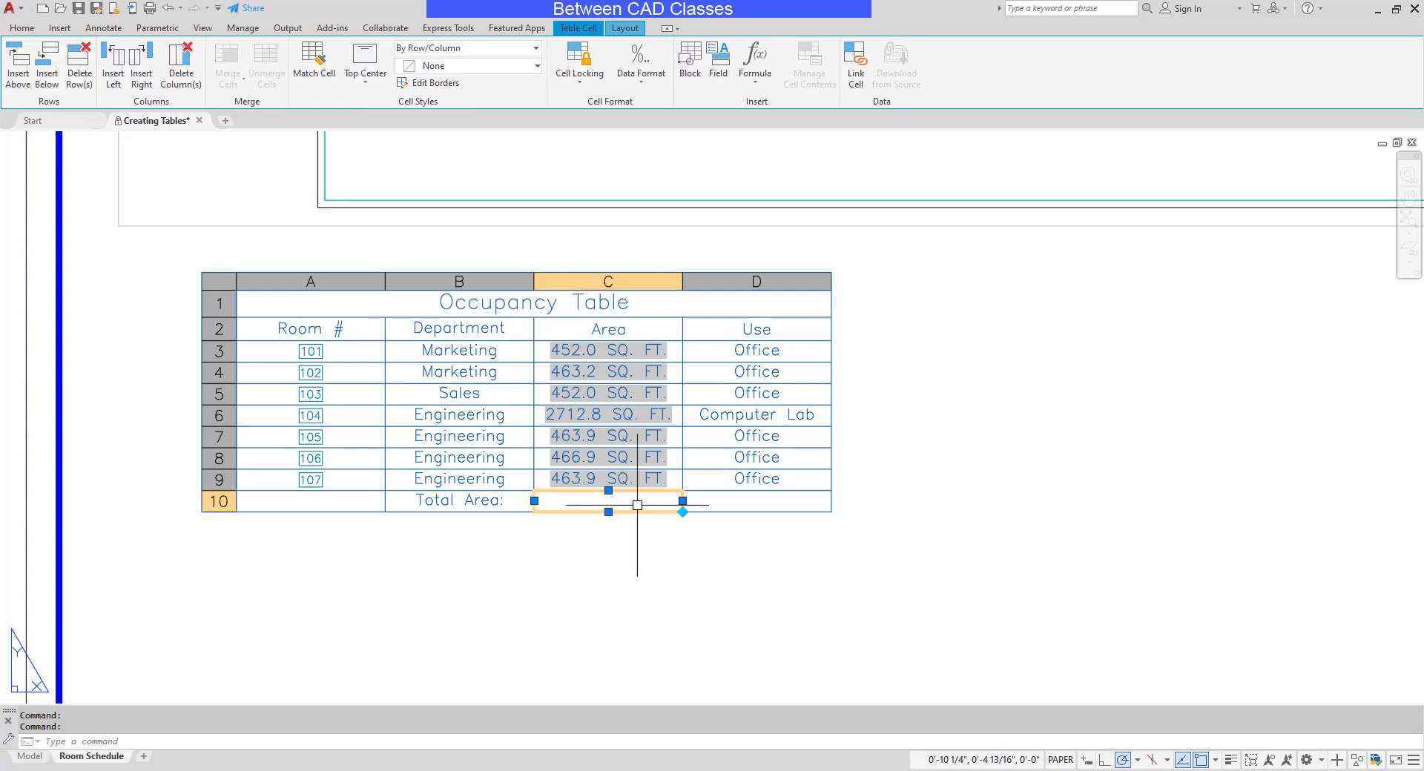
click(753, 78)
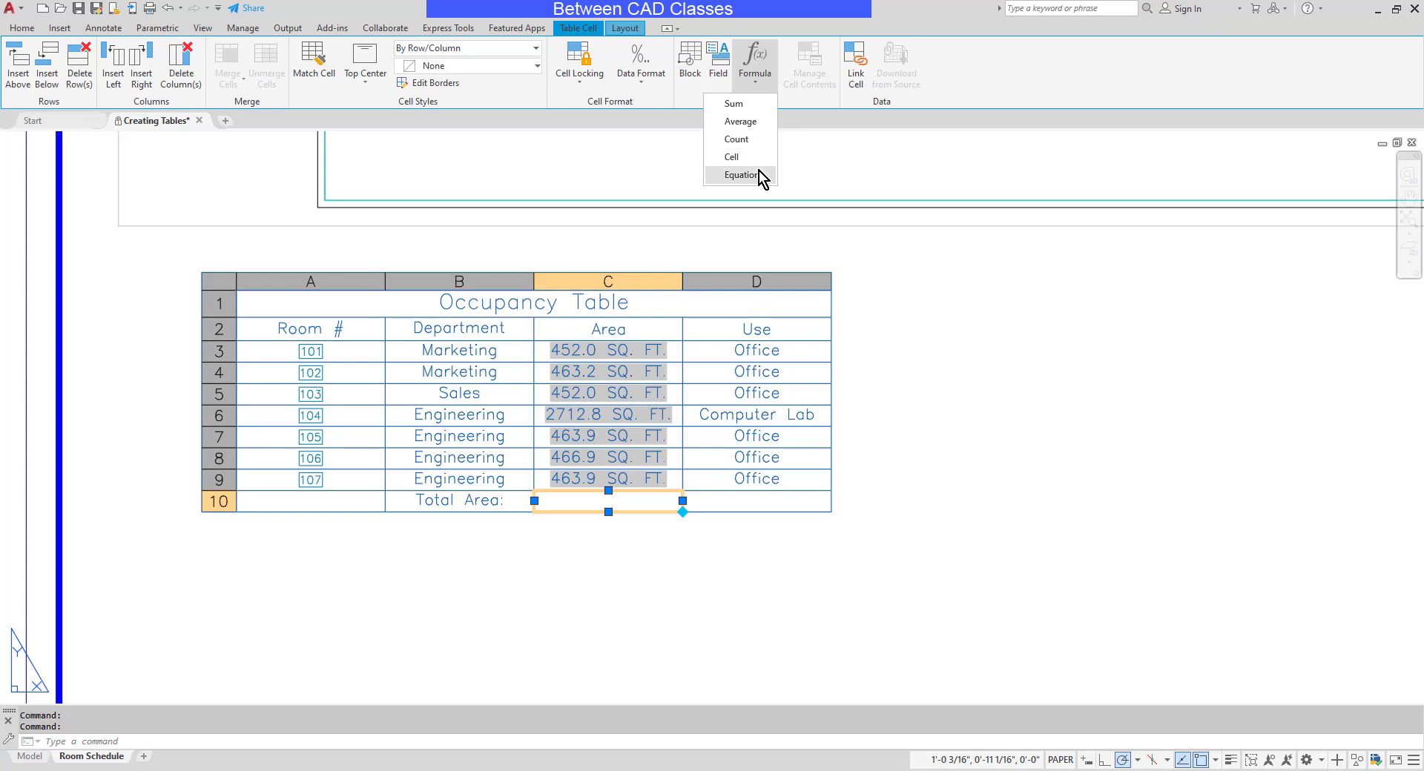
click(751, 104)
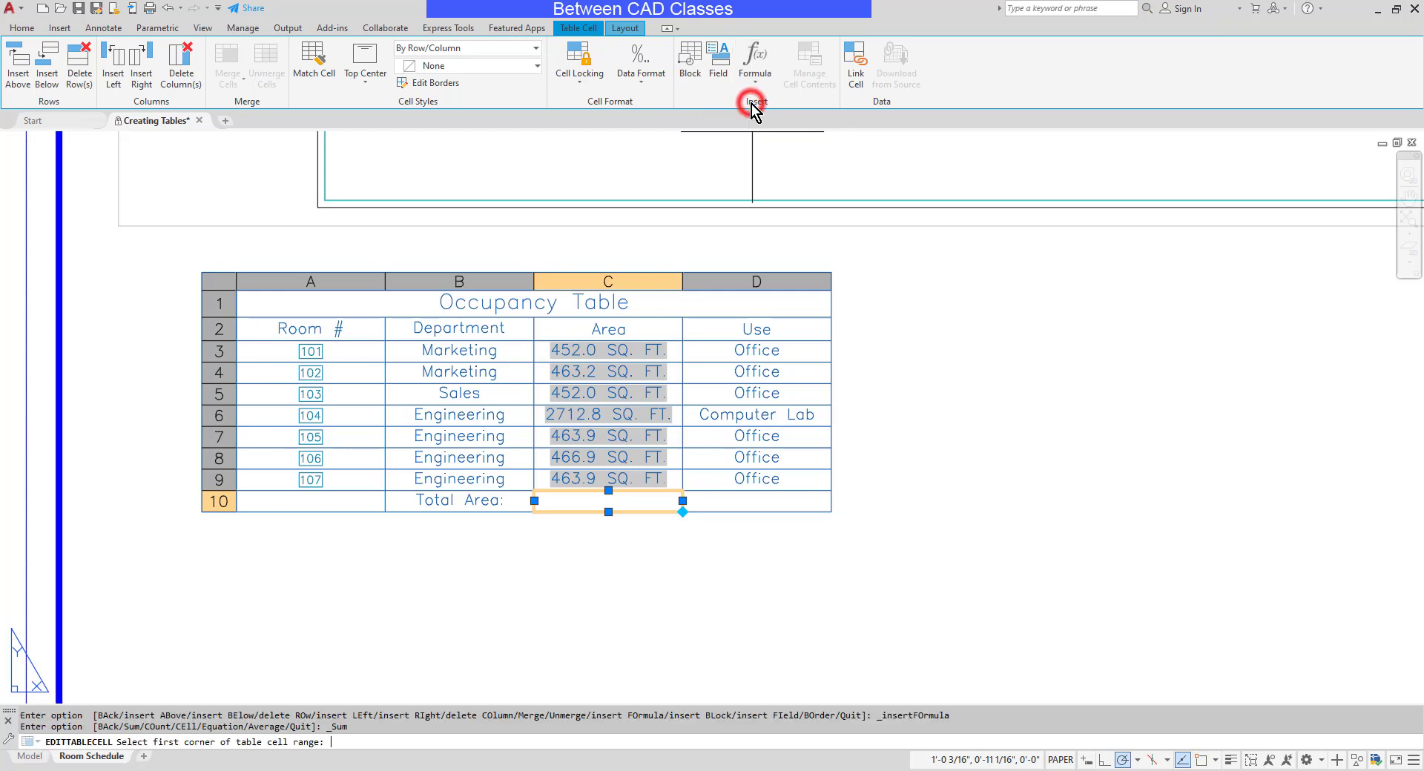
click(649, 347)
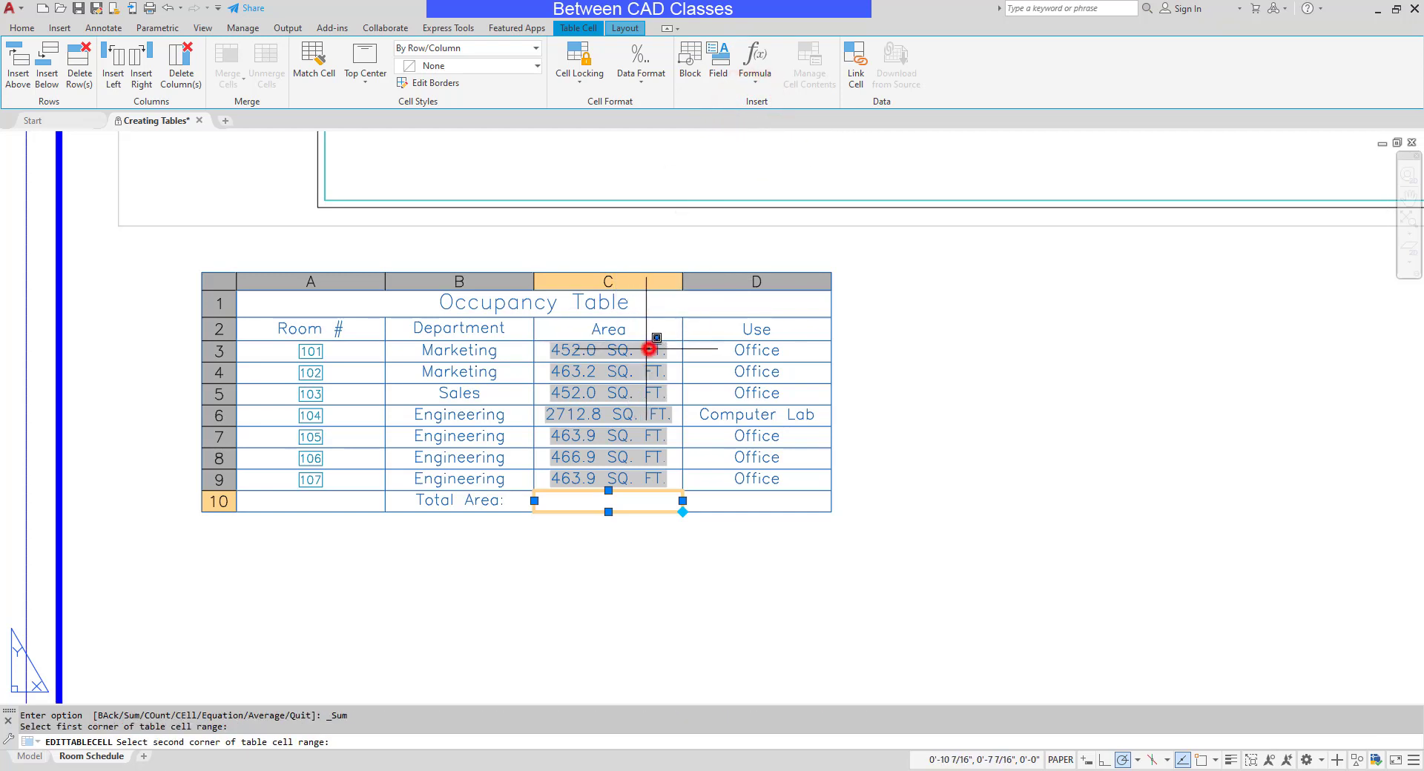
click(586, 467)
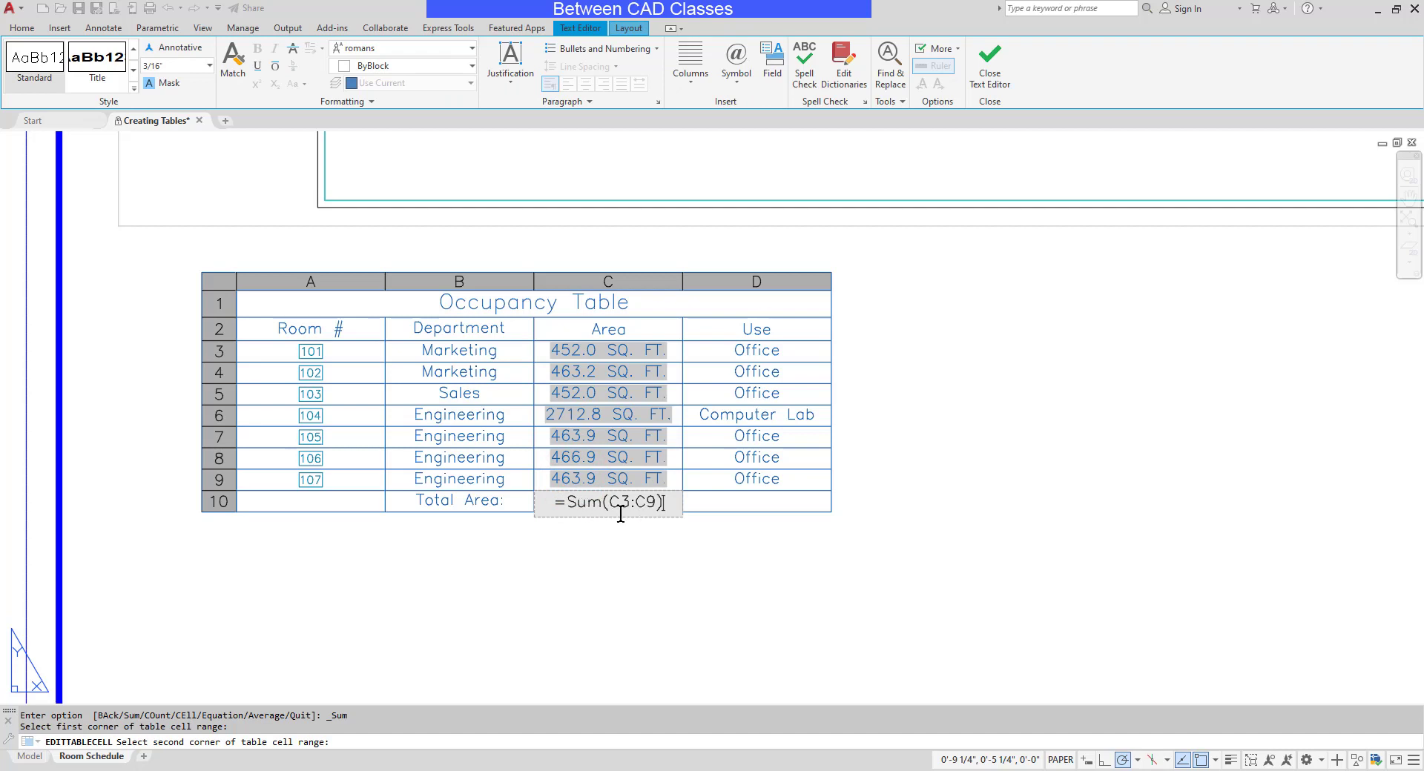
click(660, 522)
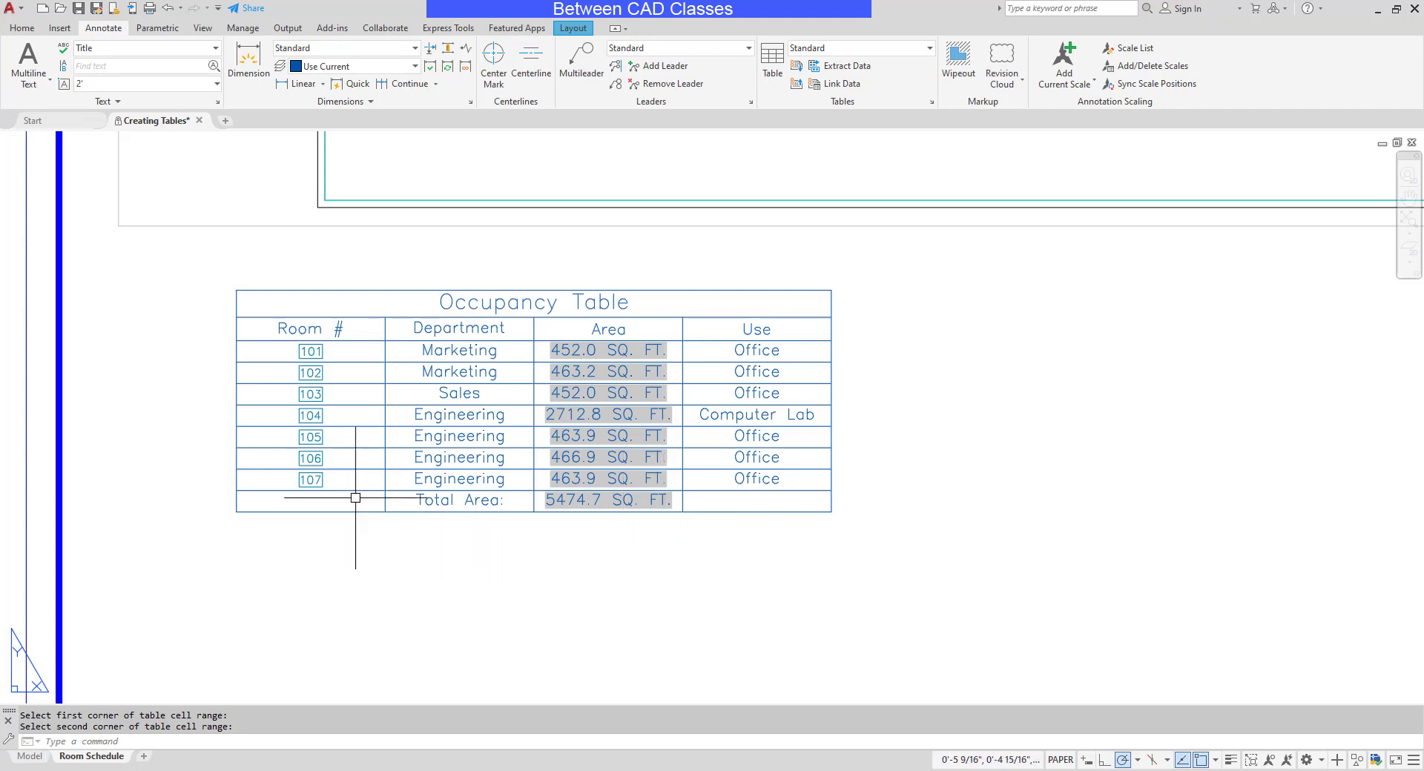
Merge cells A10 and B10 with Merge All, accepting that only the first cell's content is kept.
click(401, 499)
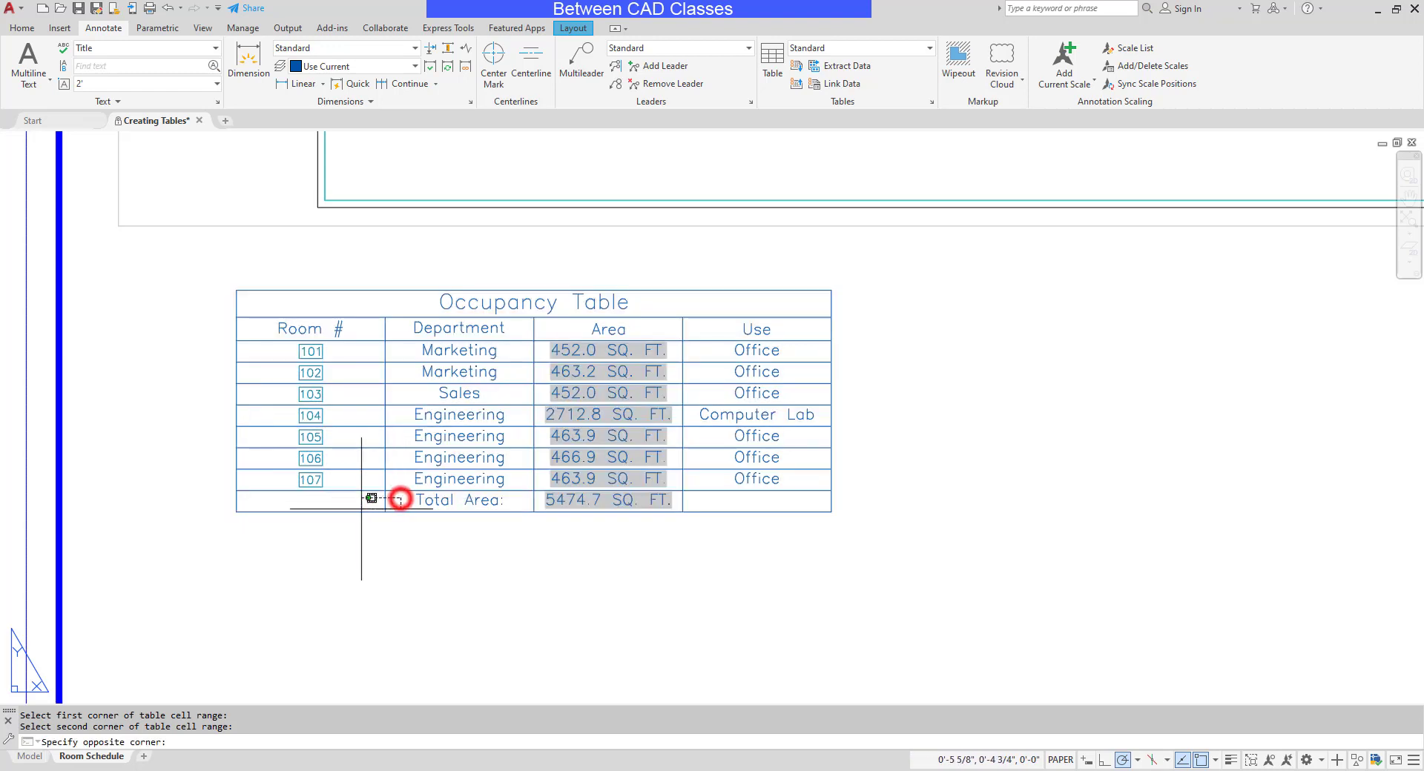
click(345, 507)
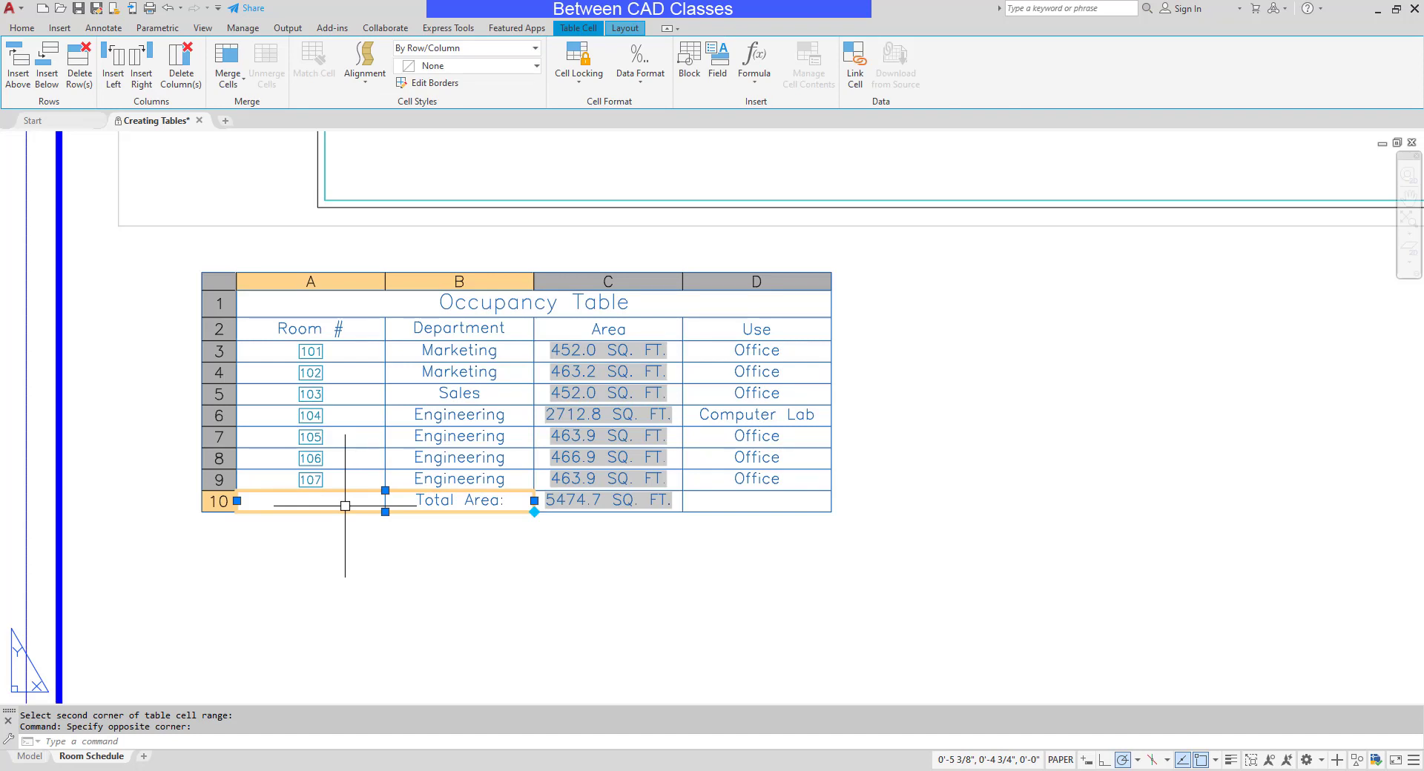
click(230, 84)
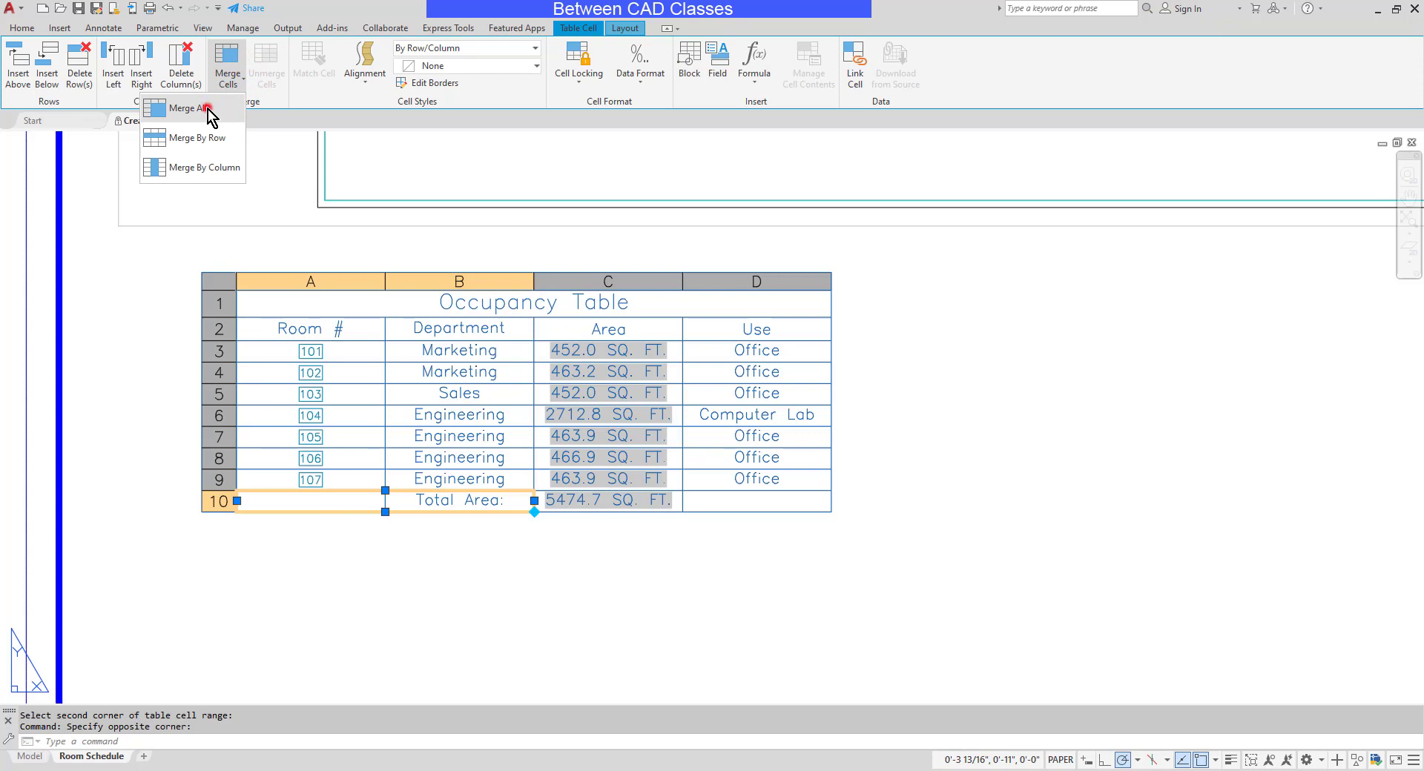
click(208, 109)
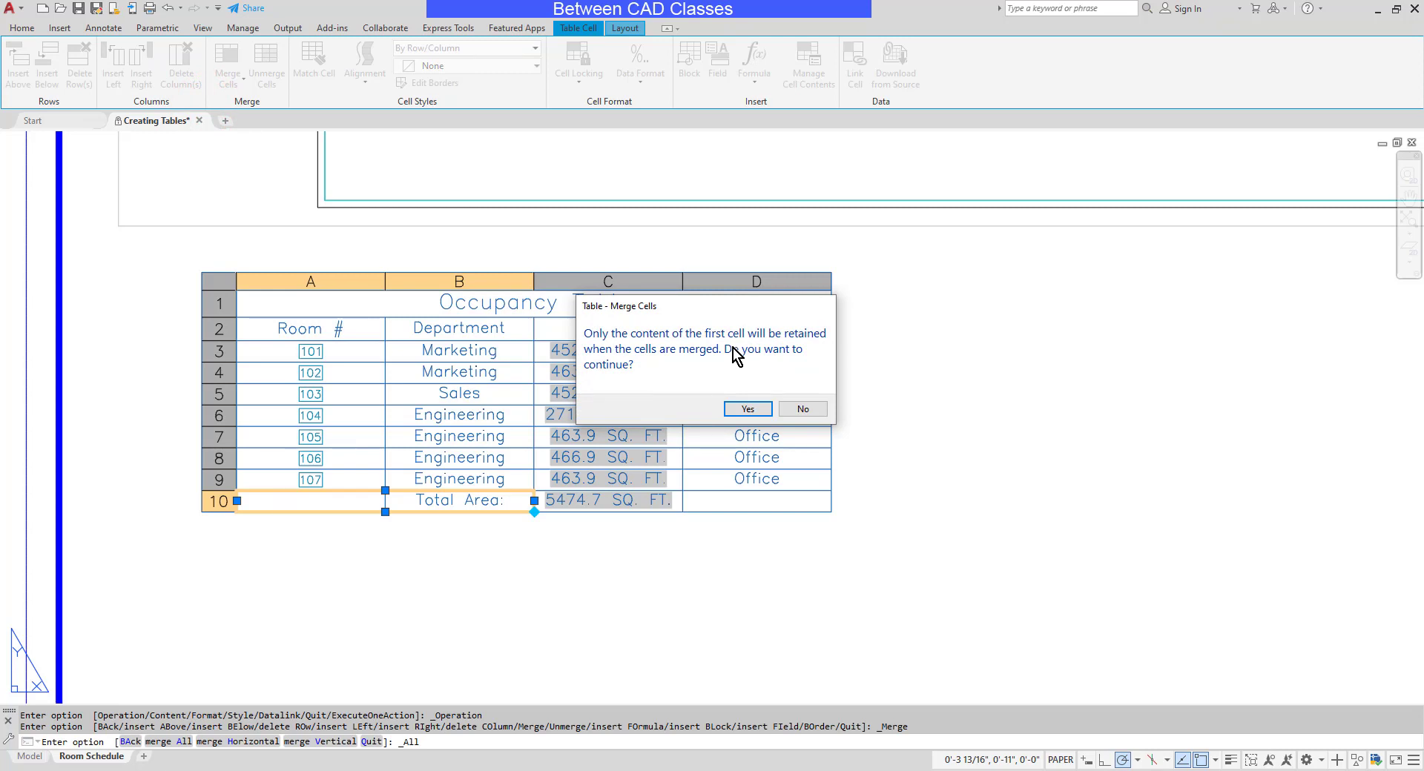
click(749, 409)
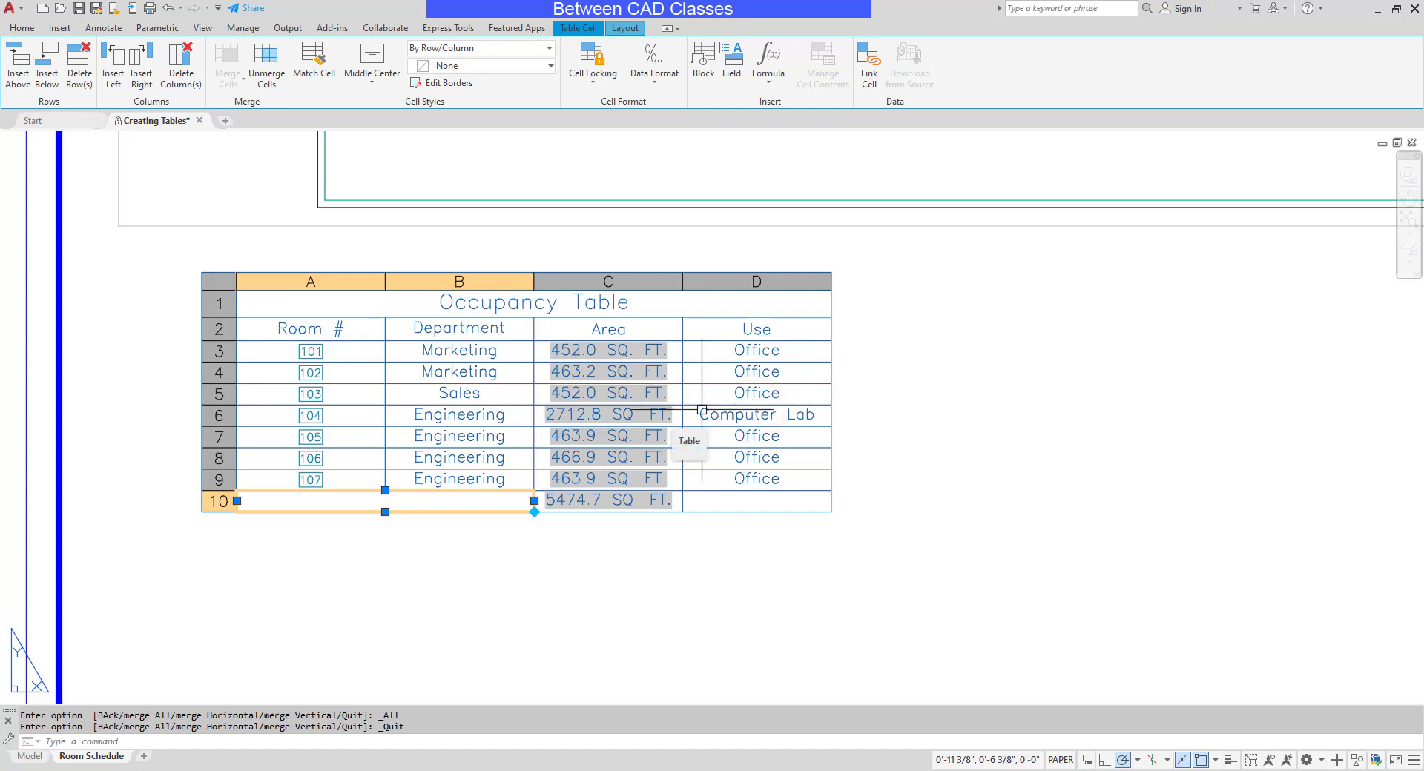
Enter the label "Total Area:" in the merged cell of row 10 and close the text editor.
key(Escape)
double_click(385, 500)
text(Total)
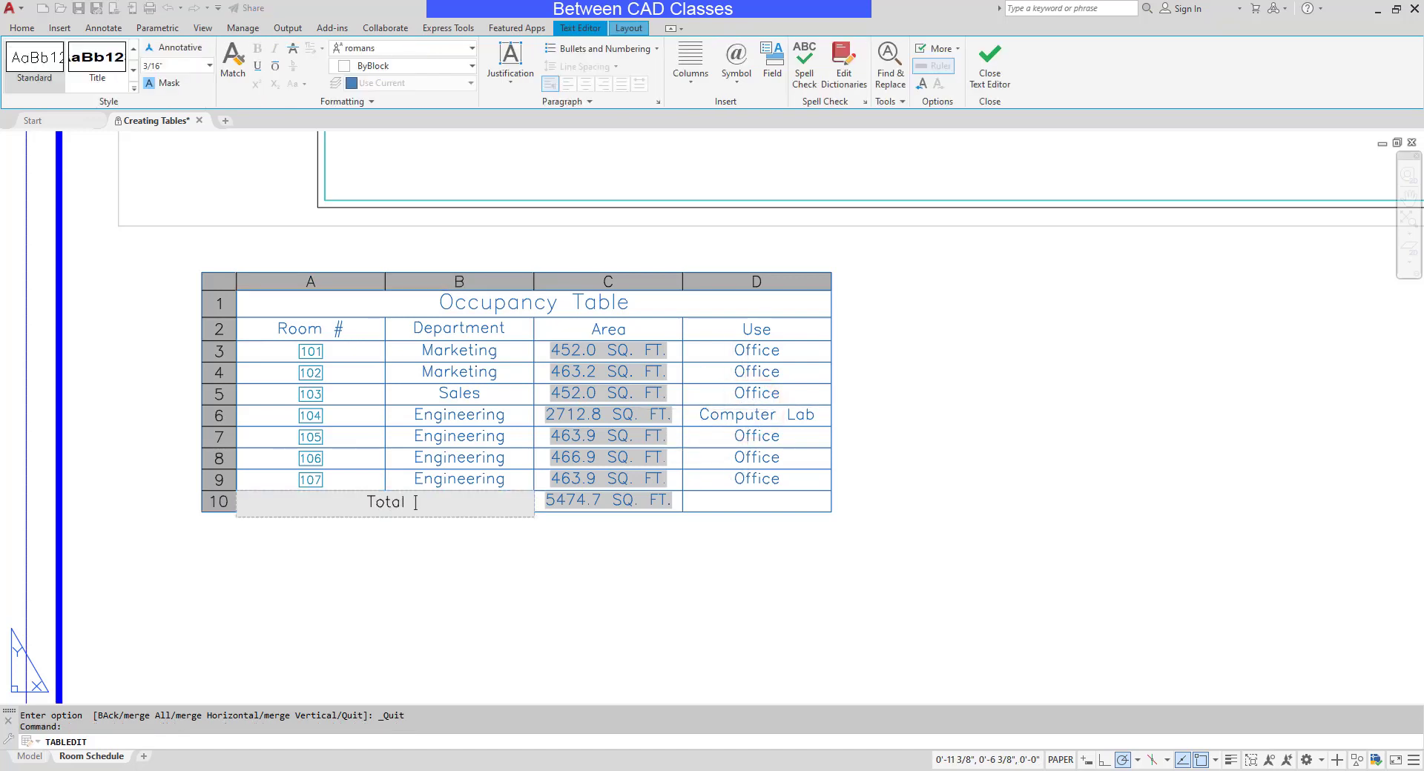
text( Area:)
click(660, 600)
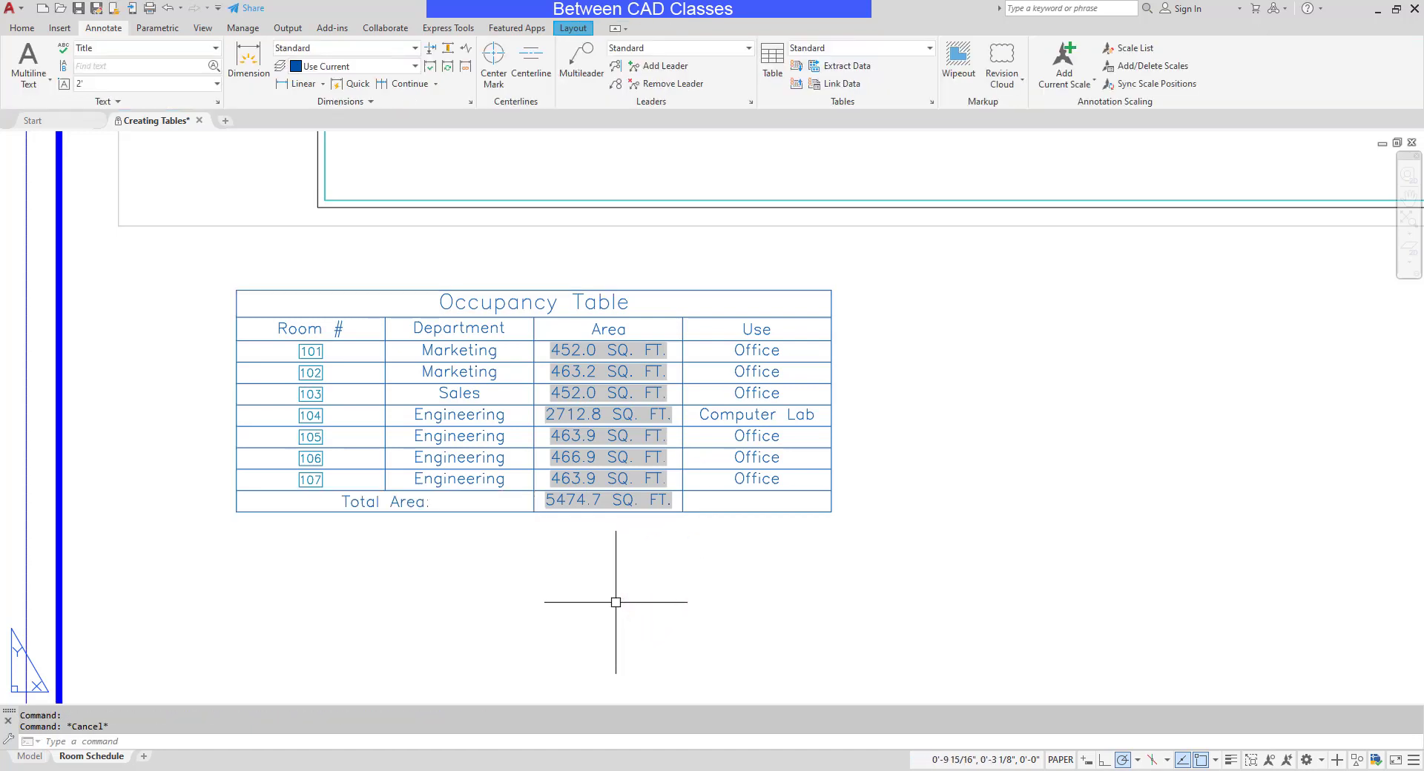
Set the justification of the "Total Area:" text in row 10 to Middle Right.
double_click(442, 500)
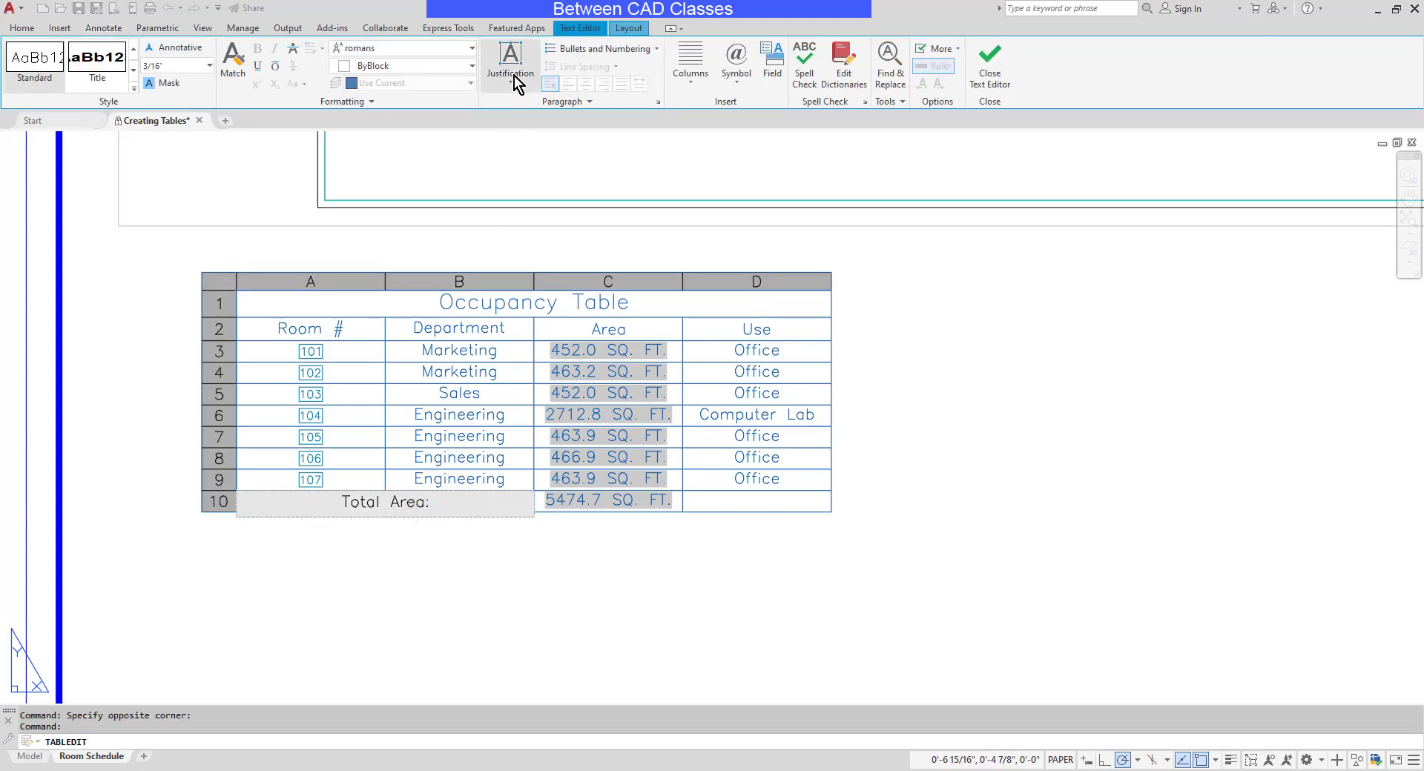
click(514, 77)
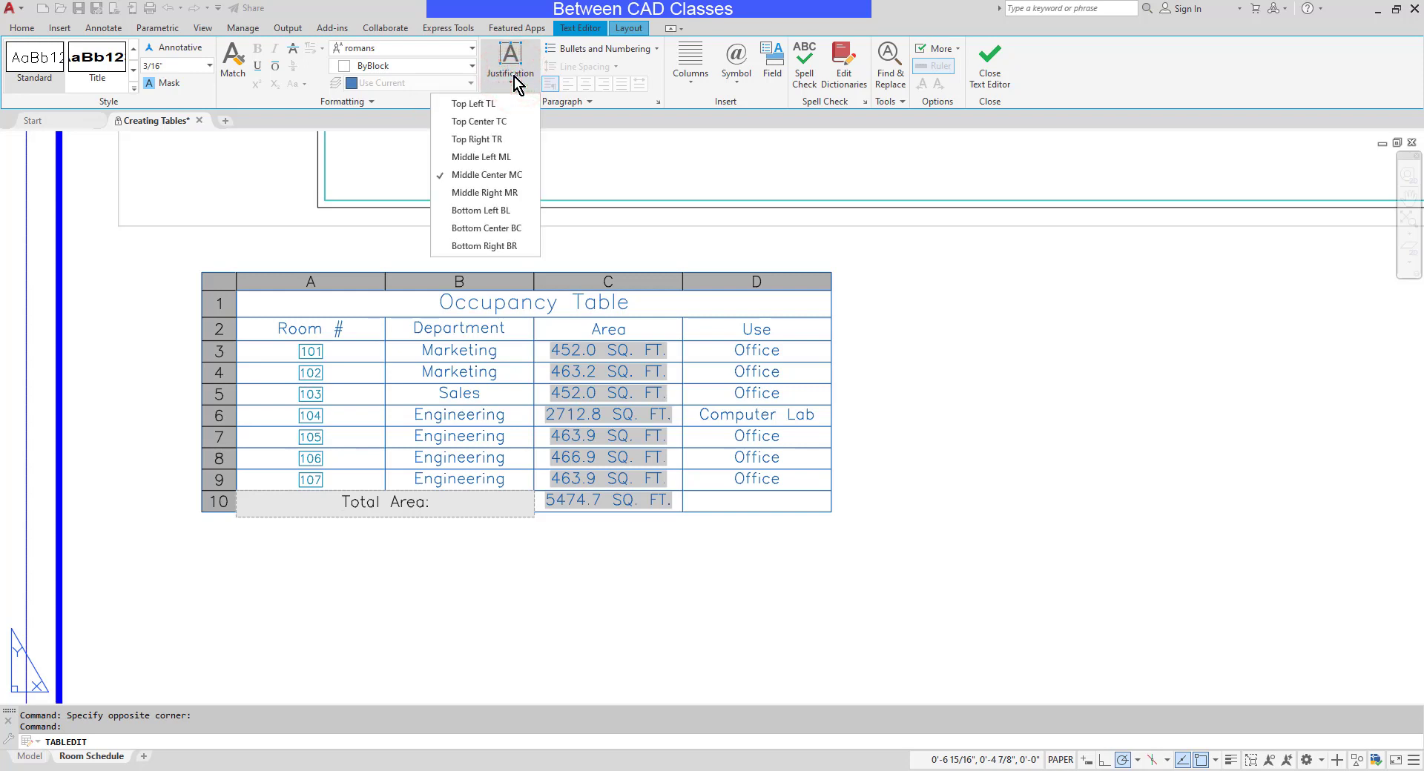
click(500, 196)
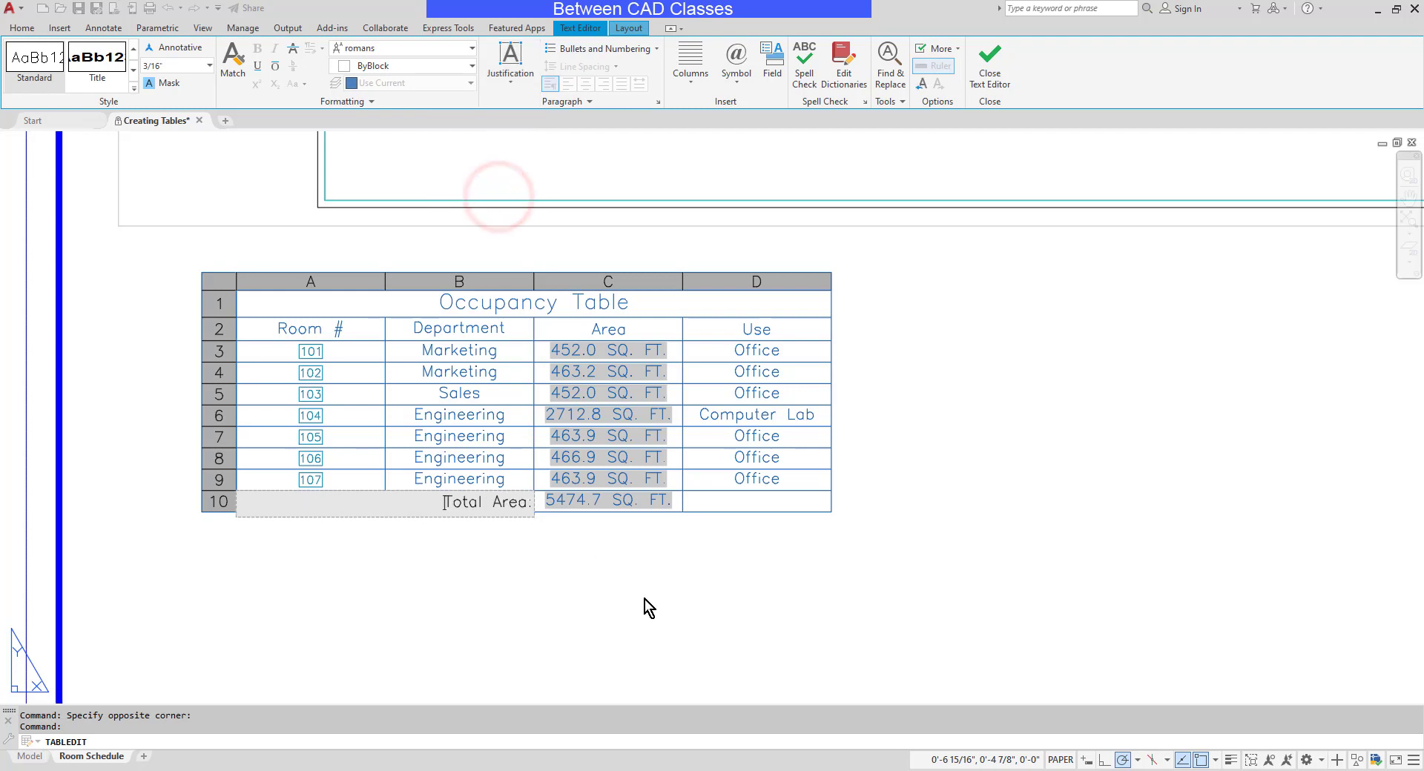
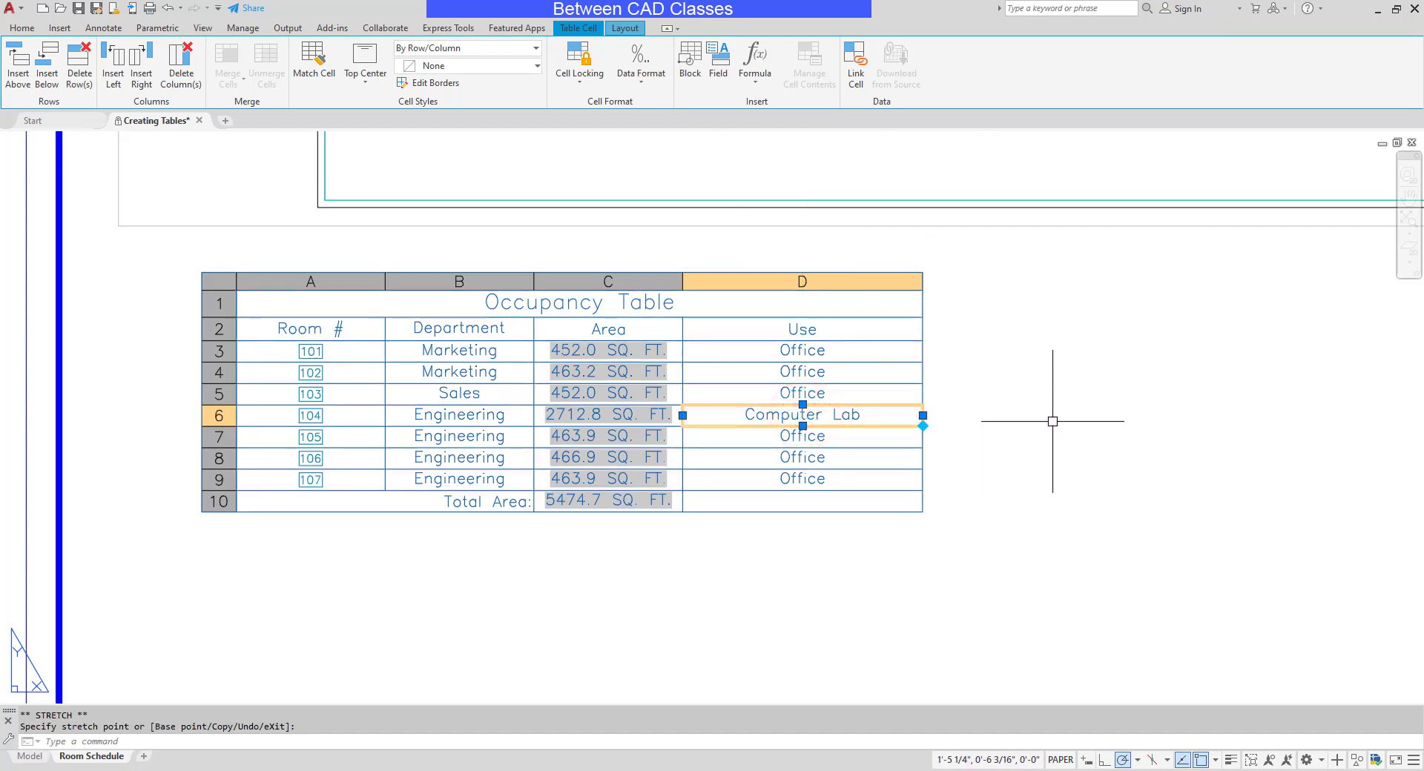
Narrow the Use column from cell D6 until "Computer Lab" wraps onto two lines, and deselect the cell.
click(922, 415)
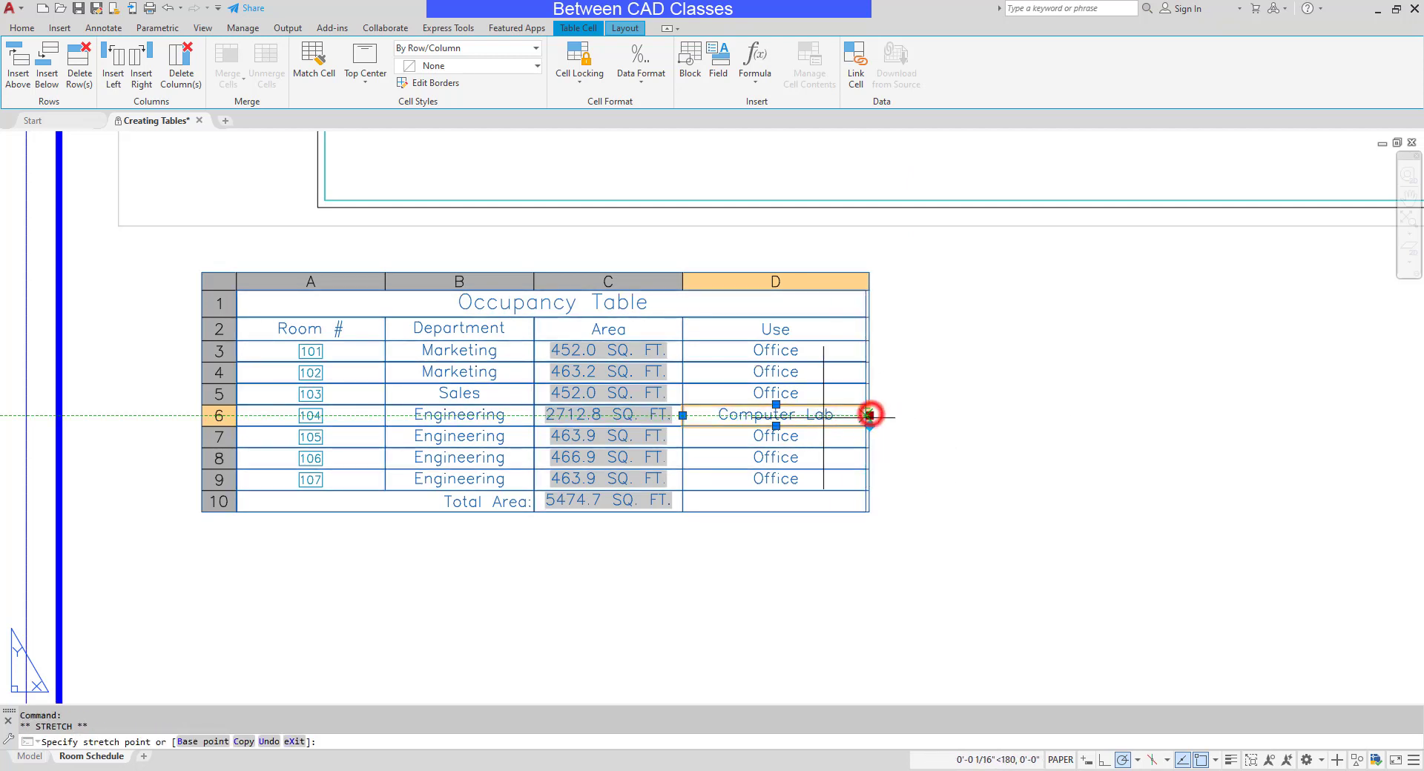
click(815, 412)
click(813, 414)
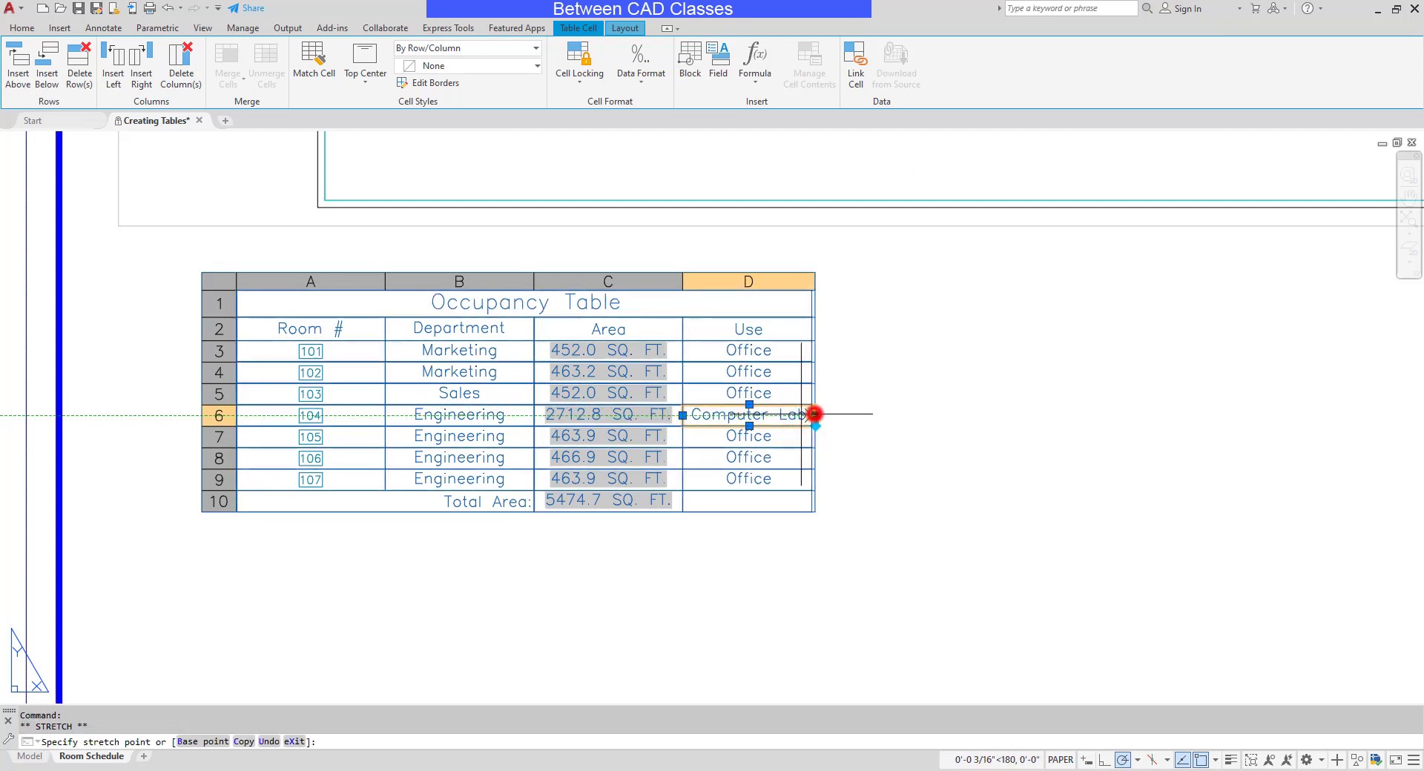
click(812, 414)
click(808, 414)
click(808, 415)
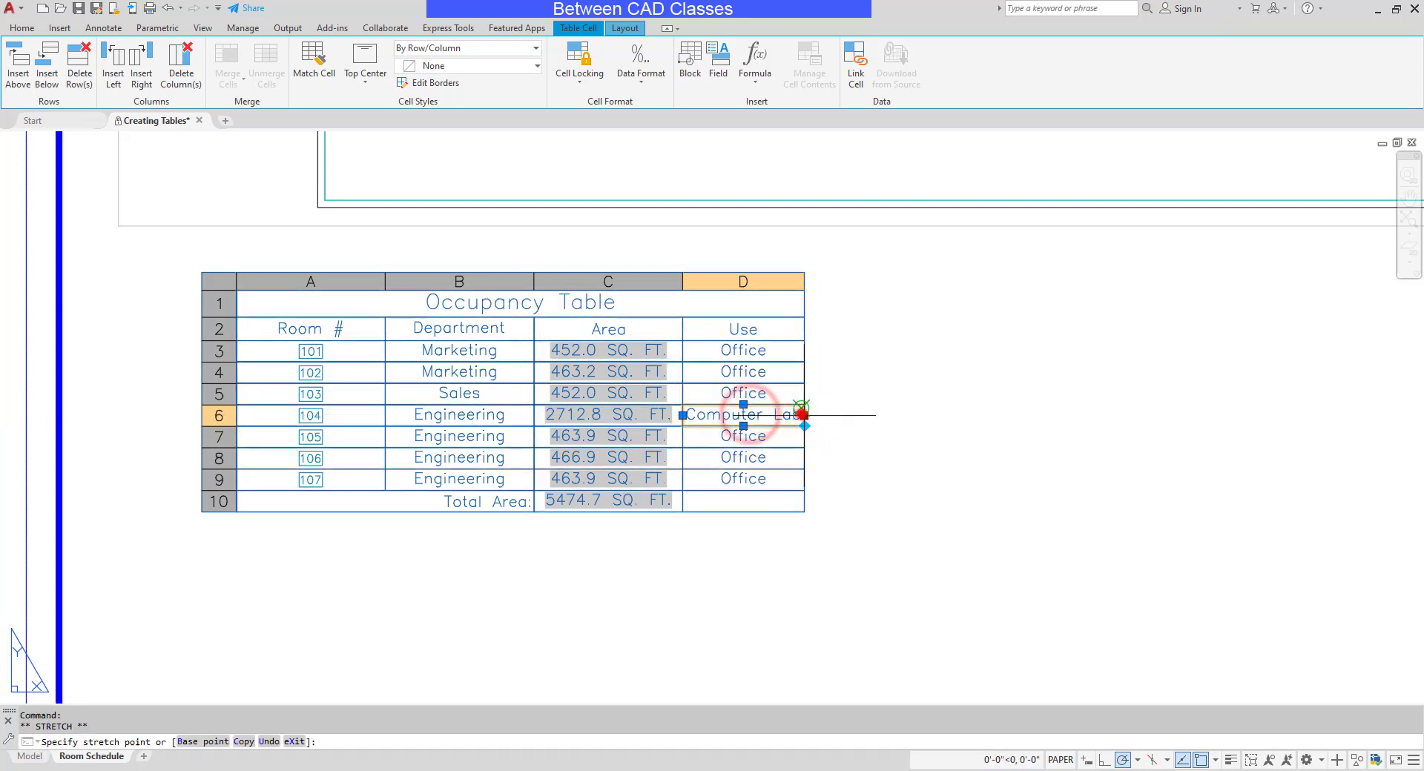
click(802, 415)
click(801, 422)
key(Escape)
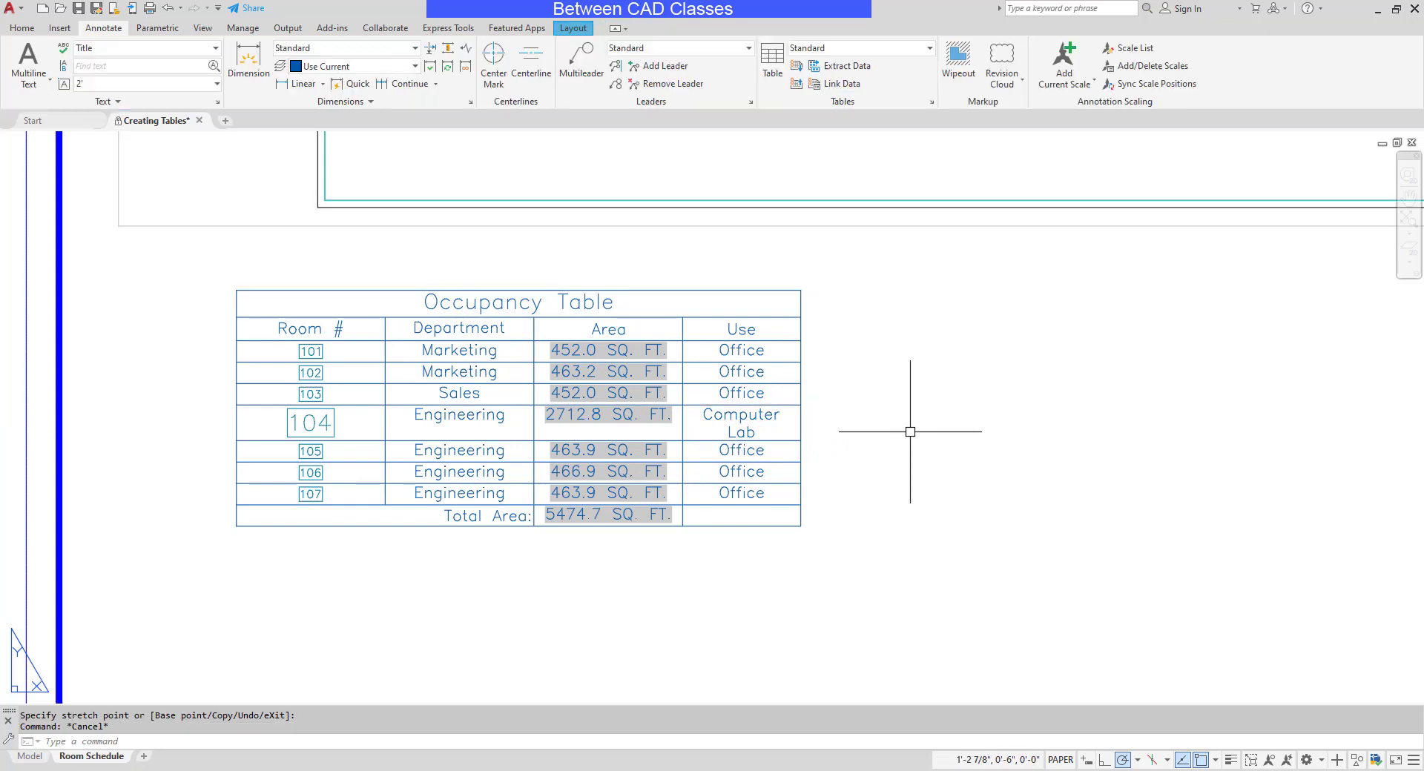
Widen the Use column so "Computer Lab" fits on one line, and shrink row 6 to match the other room rows.
click(793, 424)
click(801, 422)
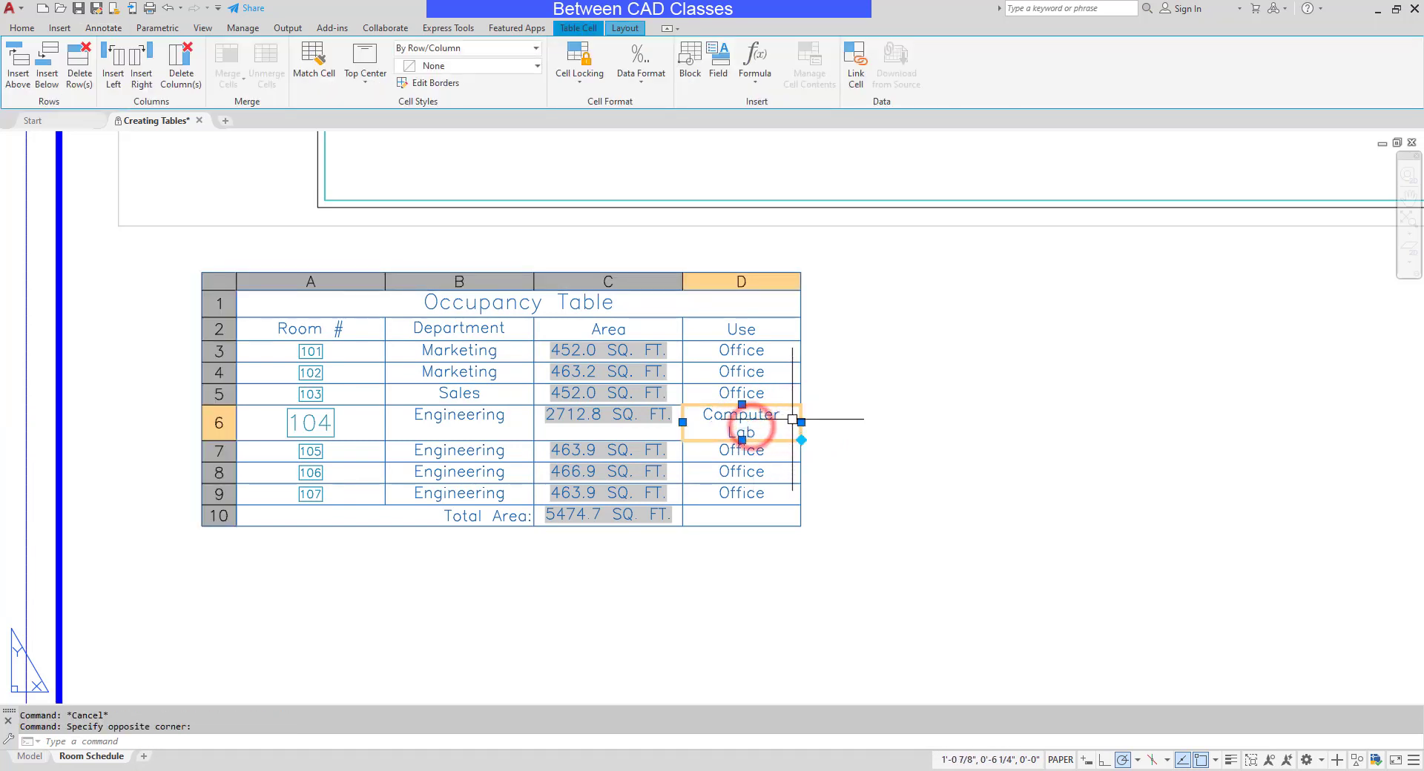
click(872, 422)
click(775, 441)
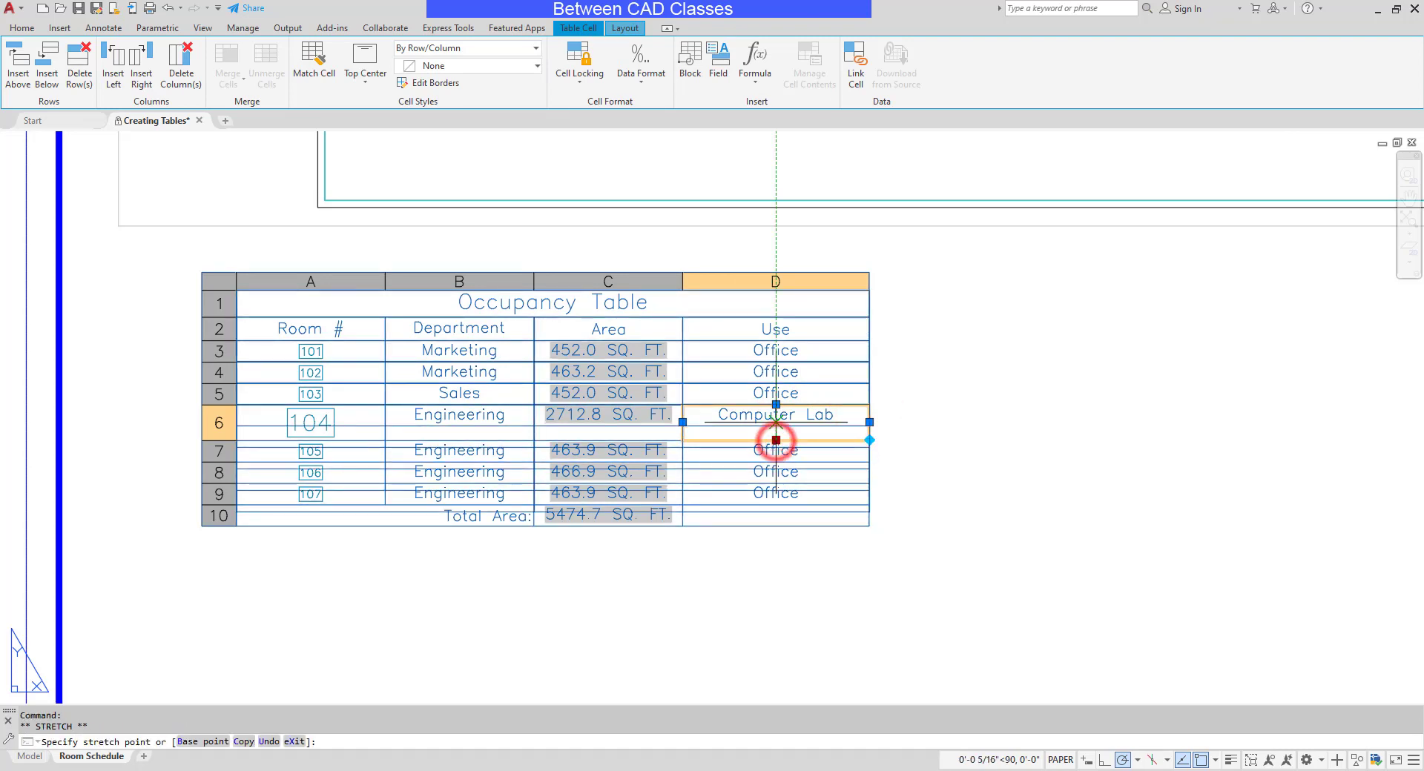
click(775, 418)
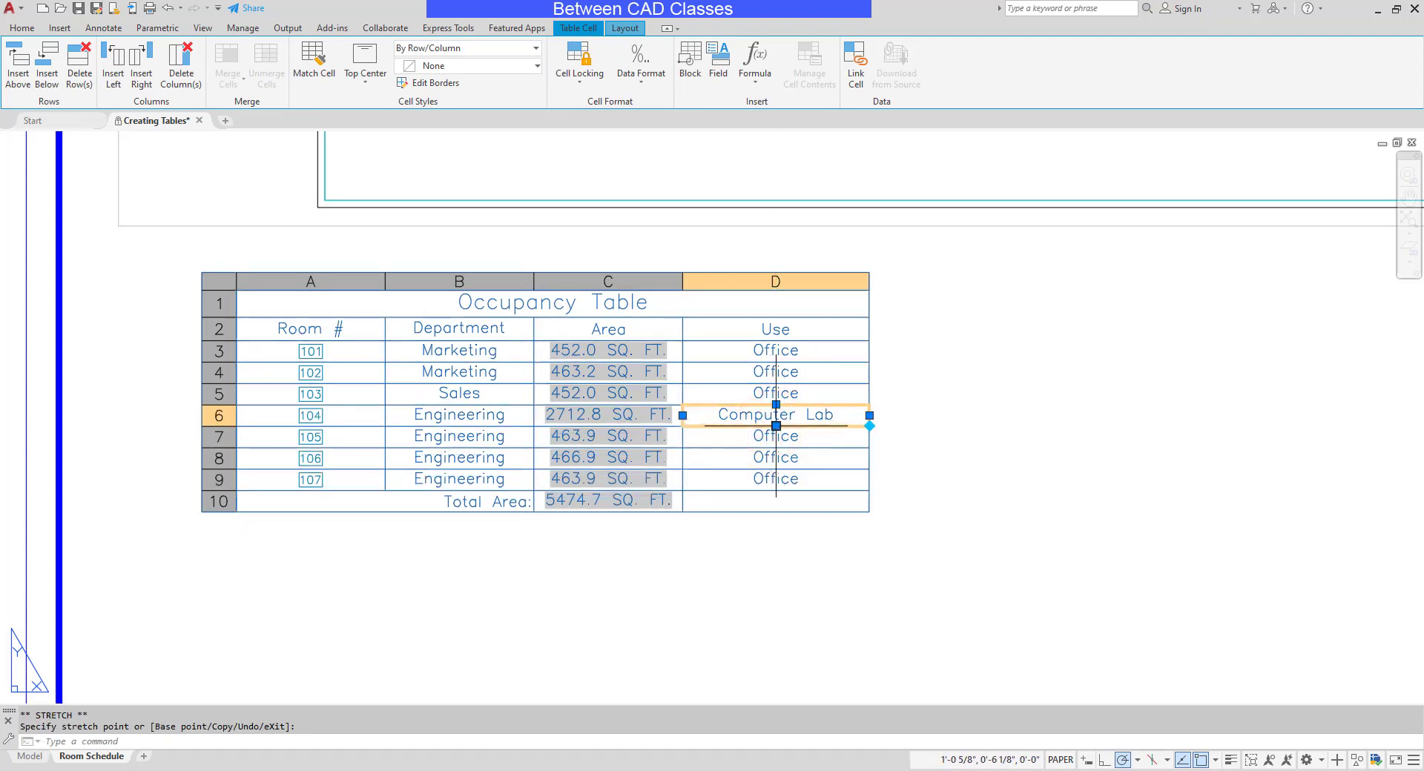
click(776, 425)
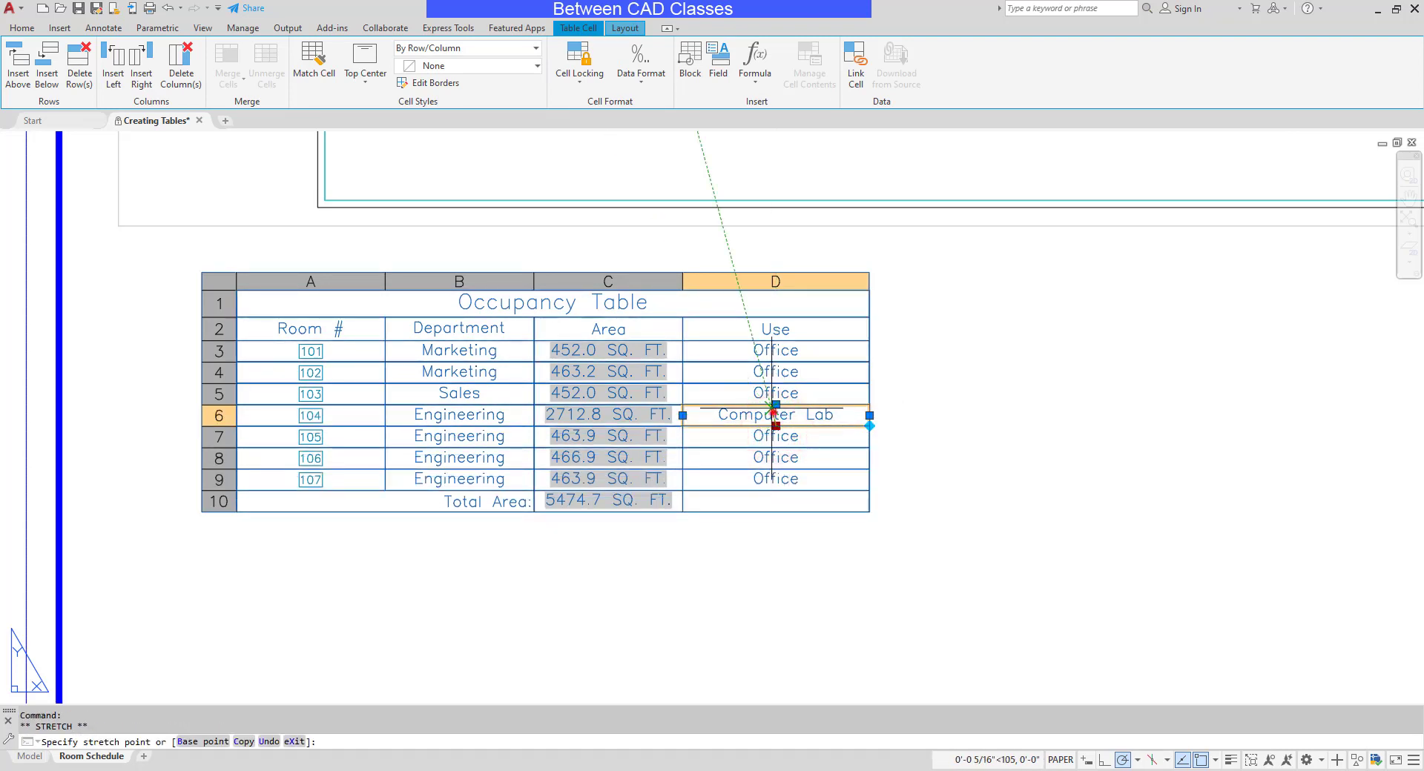
key(Escape)
key(Escape)
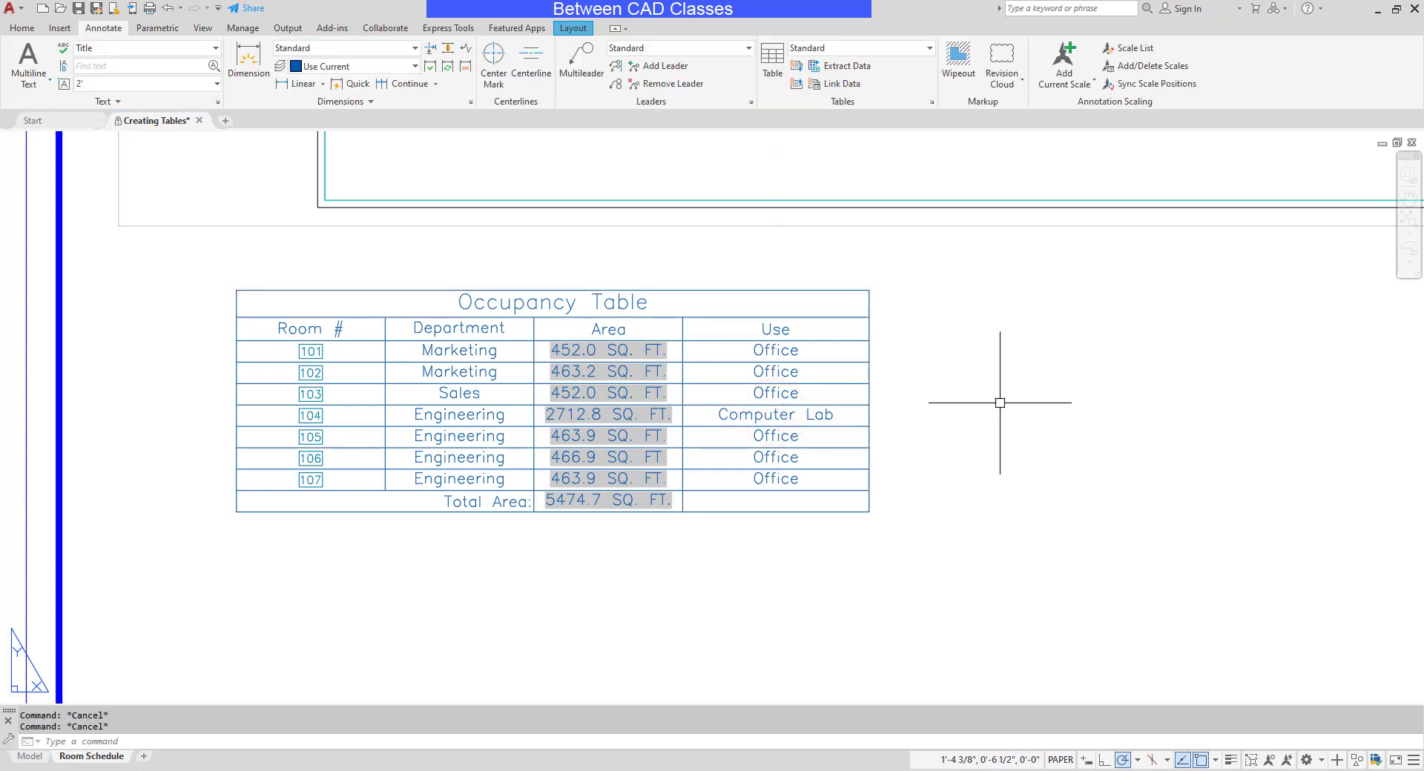
Select the whole table and shift the boundary between the Area and Use columns to widen Area slightly within the same overall table width.
click(869, 291)
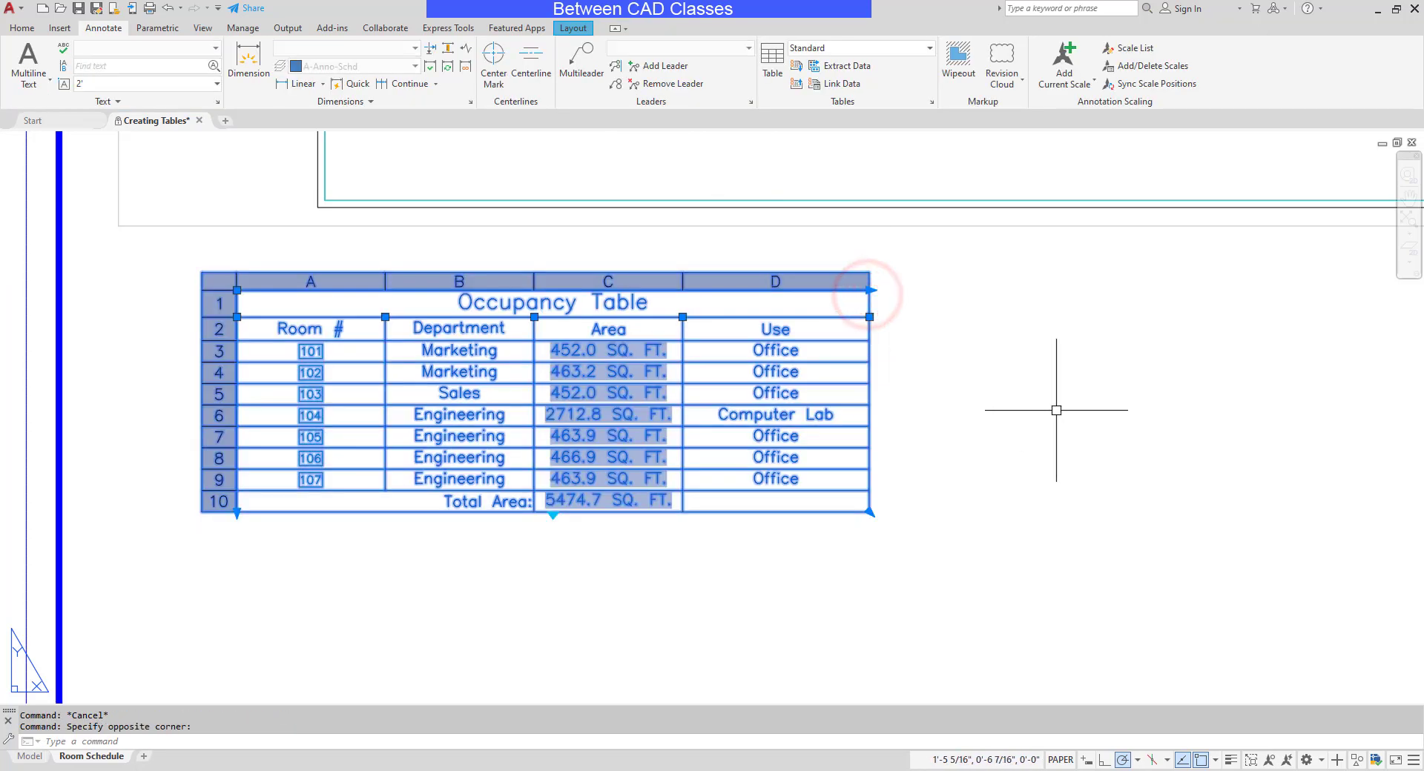
click(683, 316)
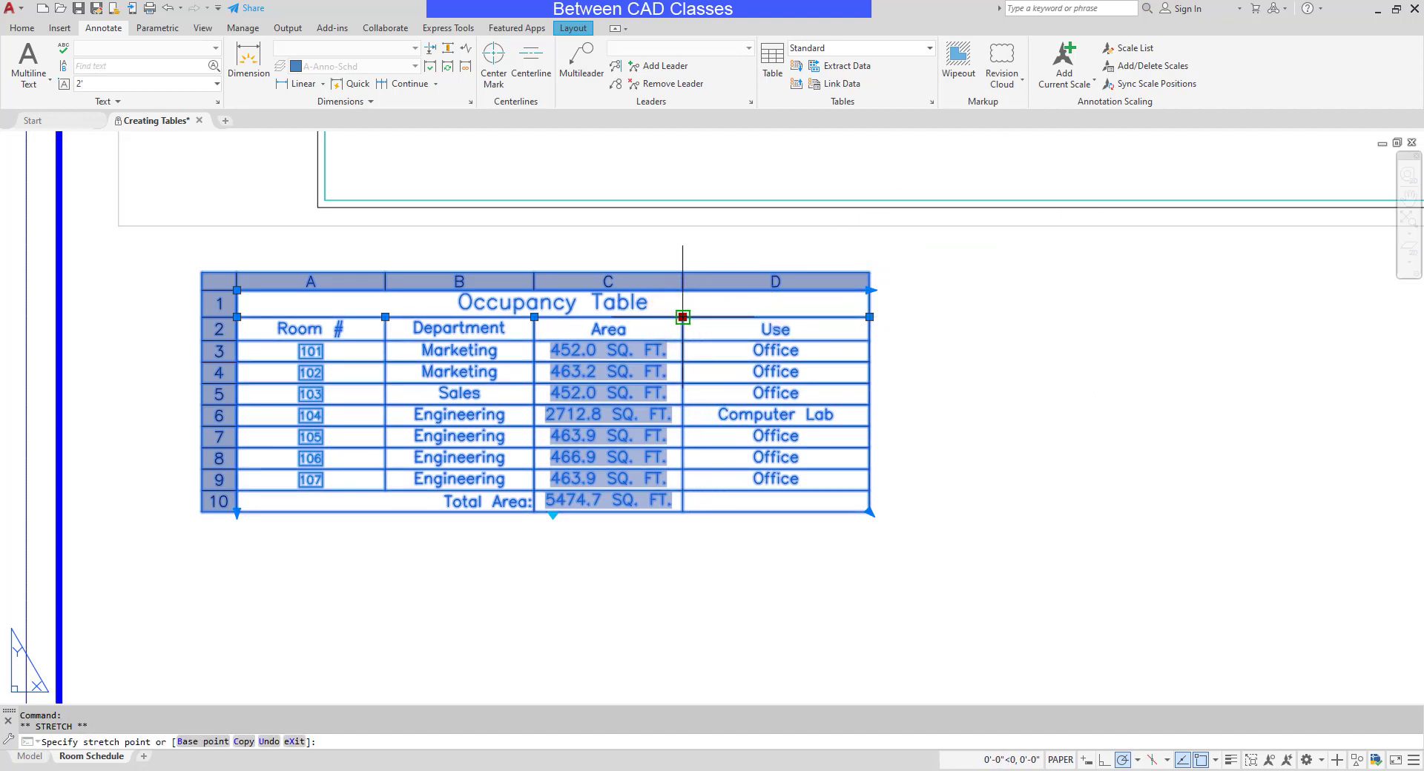
click(699, 317)
click(700, 317)
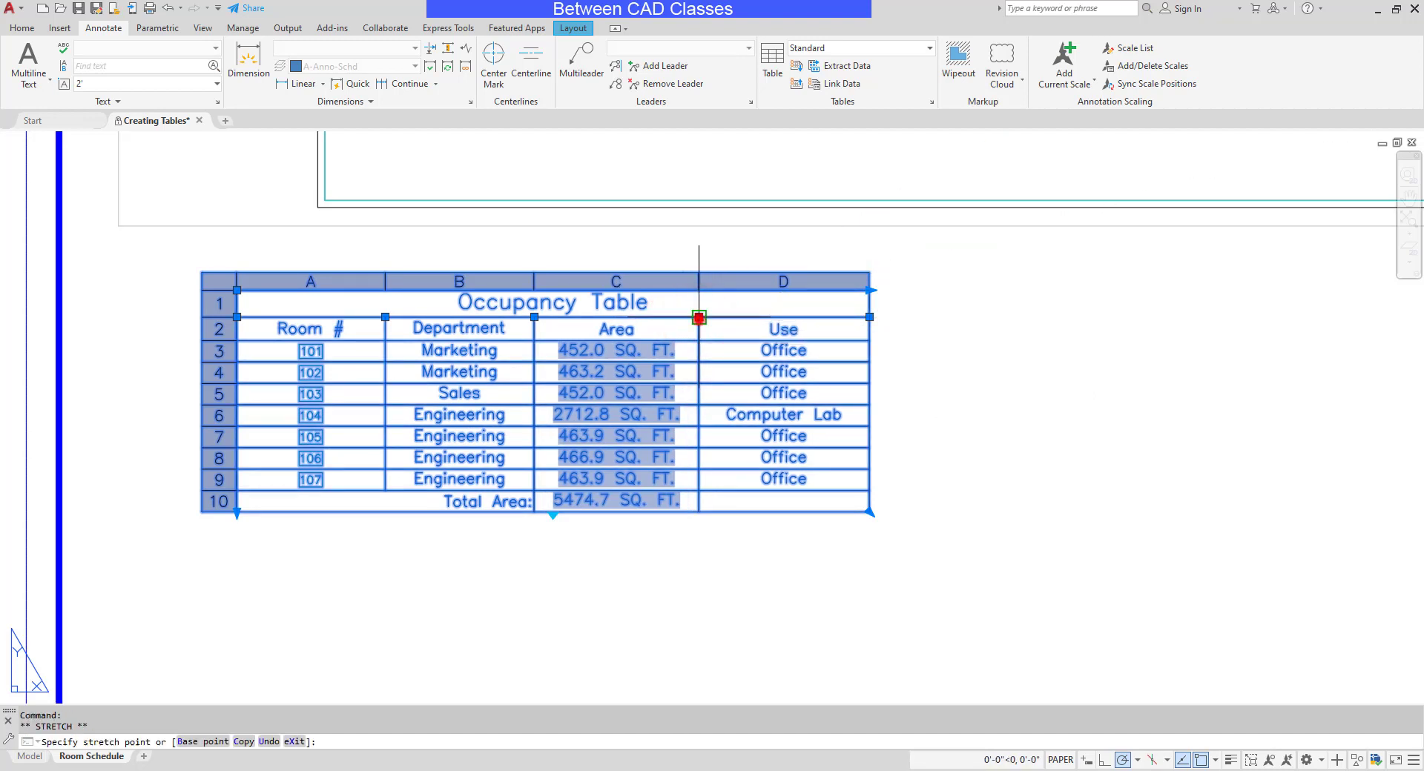
click(675, 317)
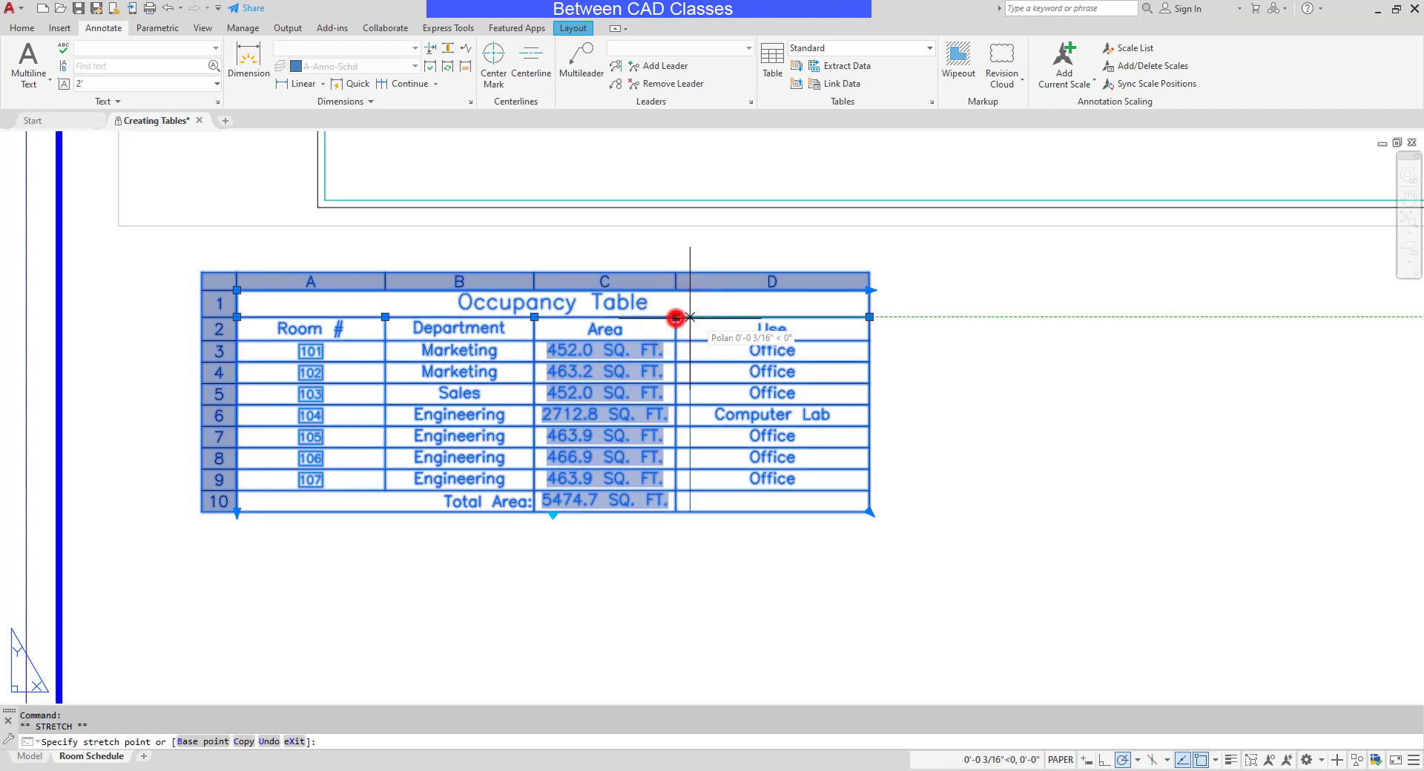
key(ctrl+z)
click(704, 318)
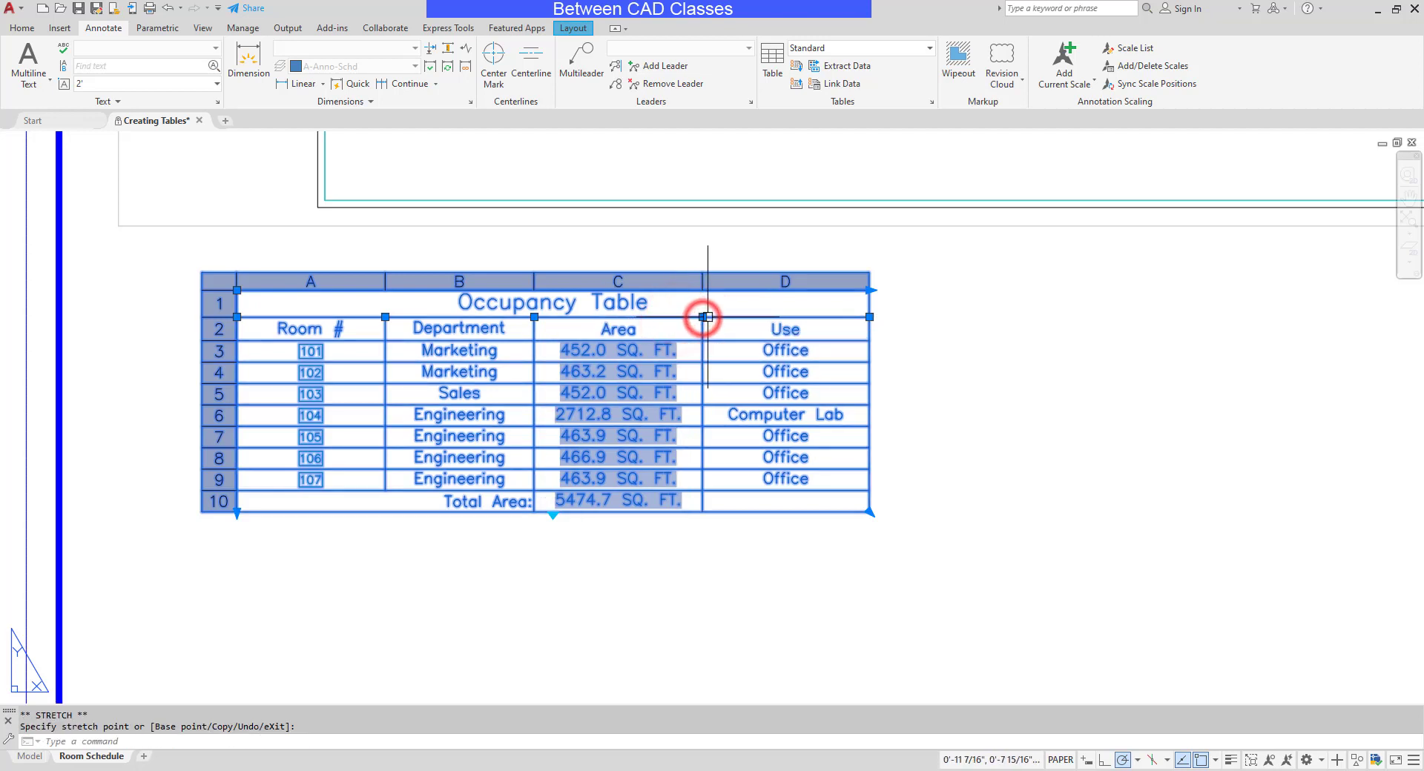
click(662, 317)
click(665, 317)
click(666, 317)
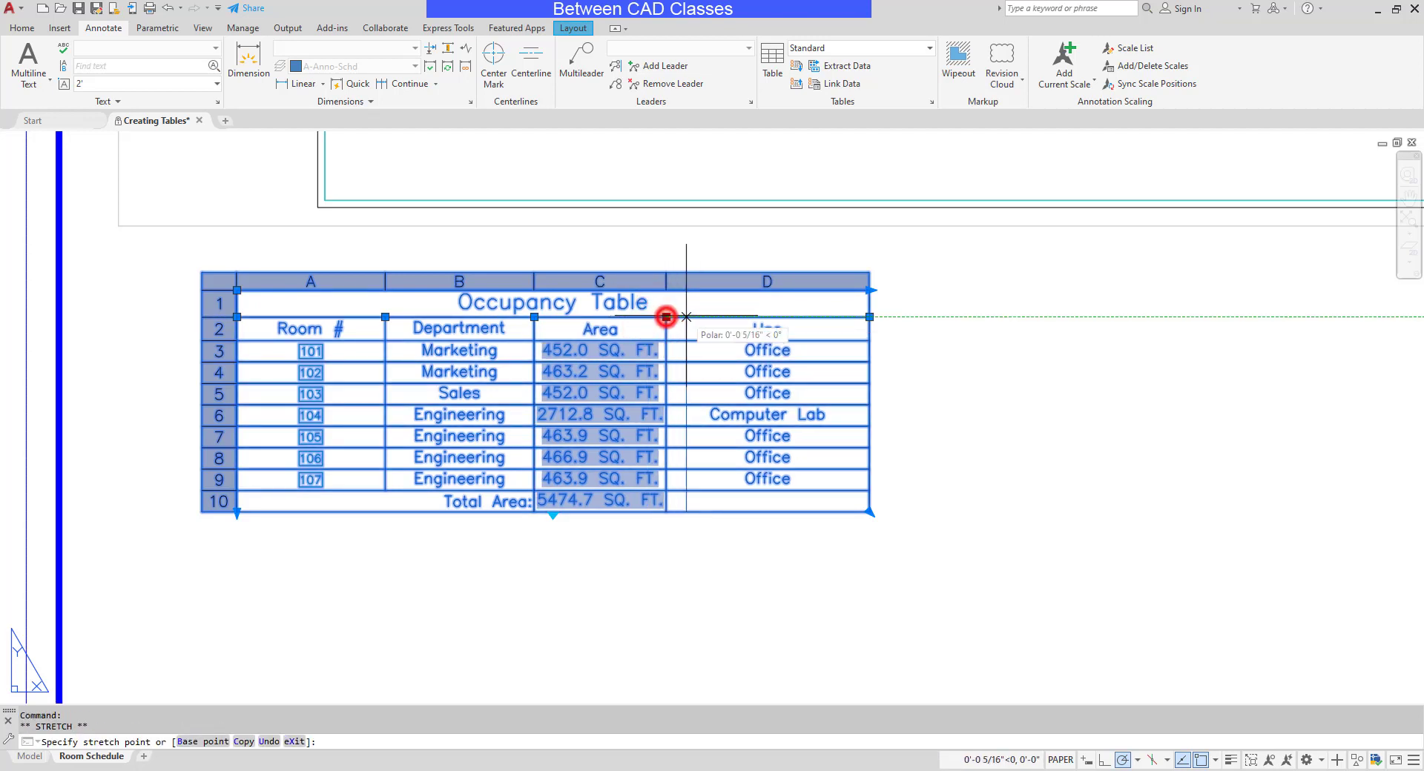
click(694, 317)
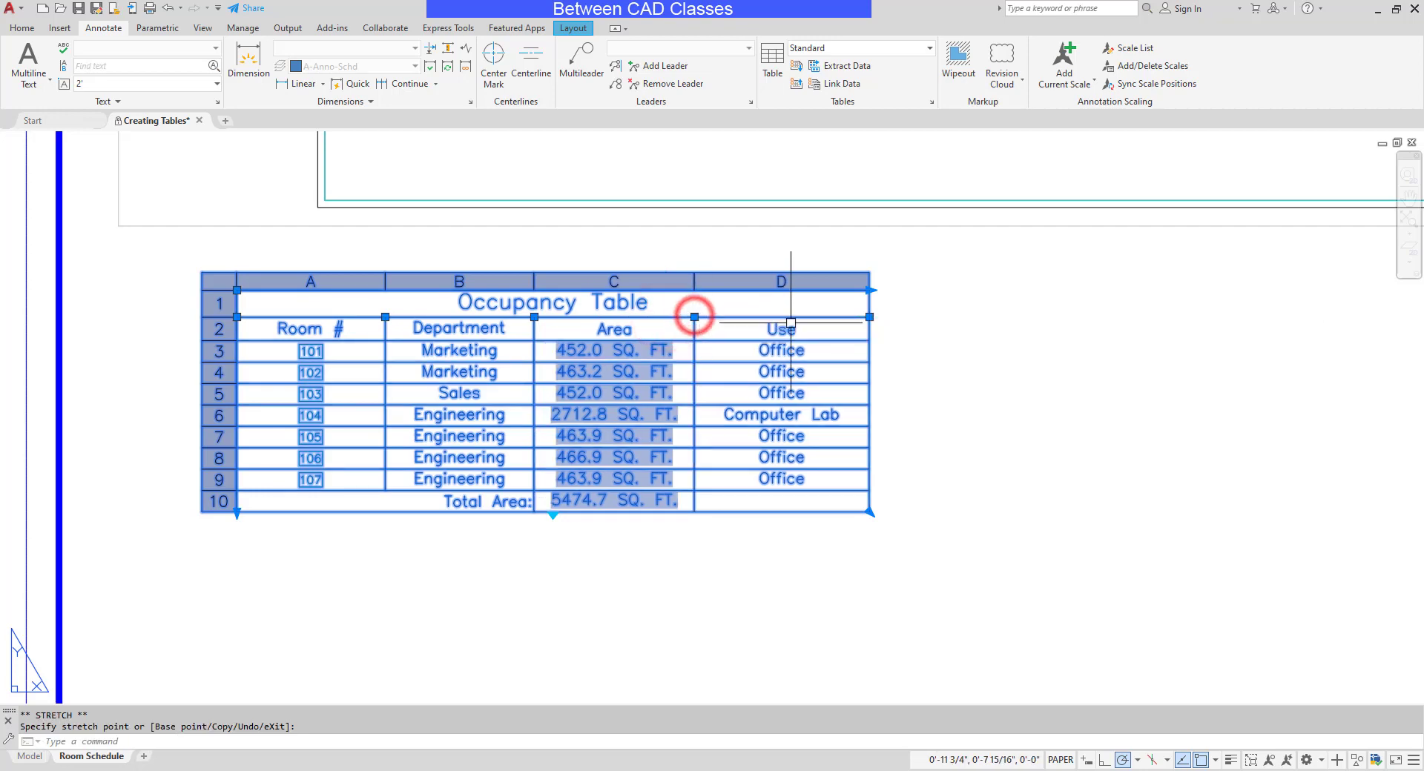
key(Escape)
click(953, 385)
key(Escape)
Widen the Area column from cell C4 so the whole table grows, and undo the change.
click(681, 373)
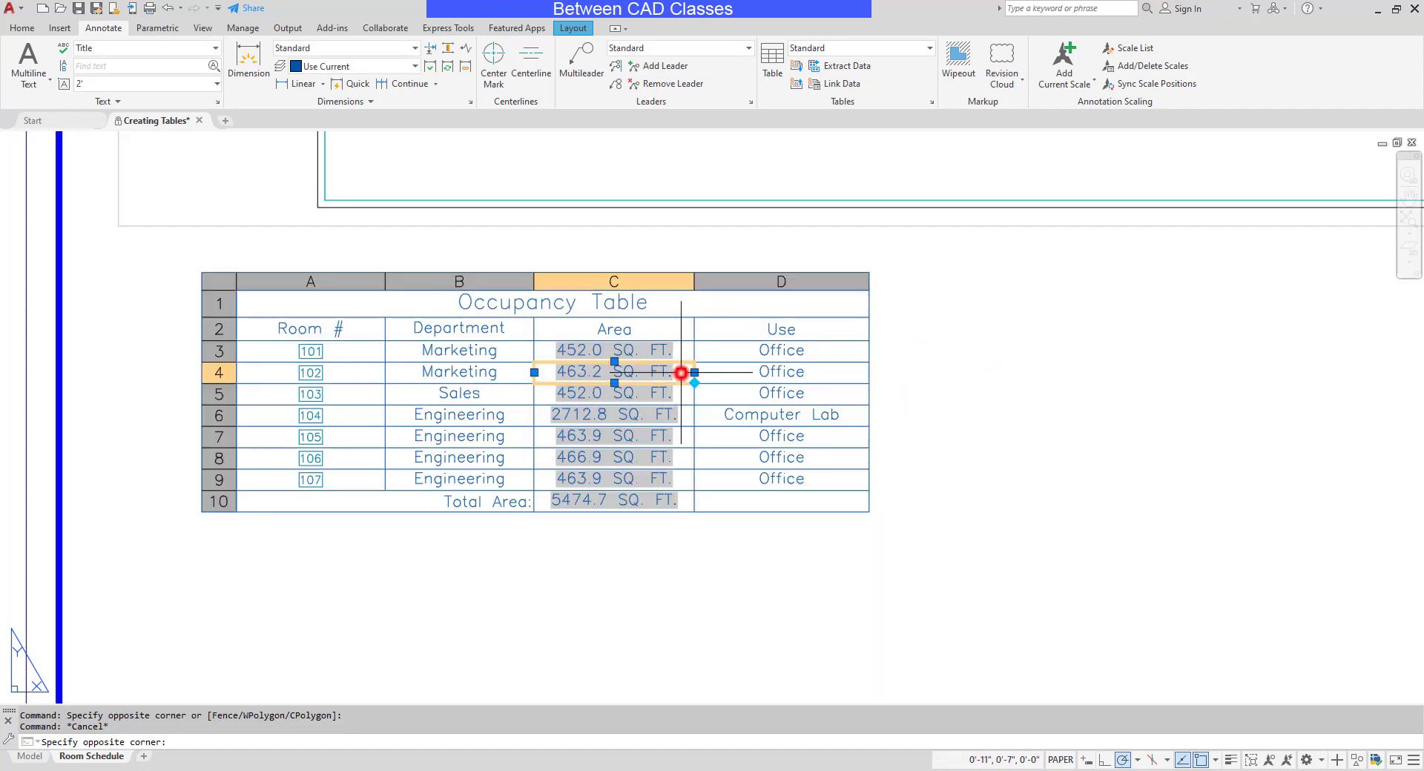
click(694, 372)
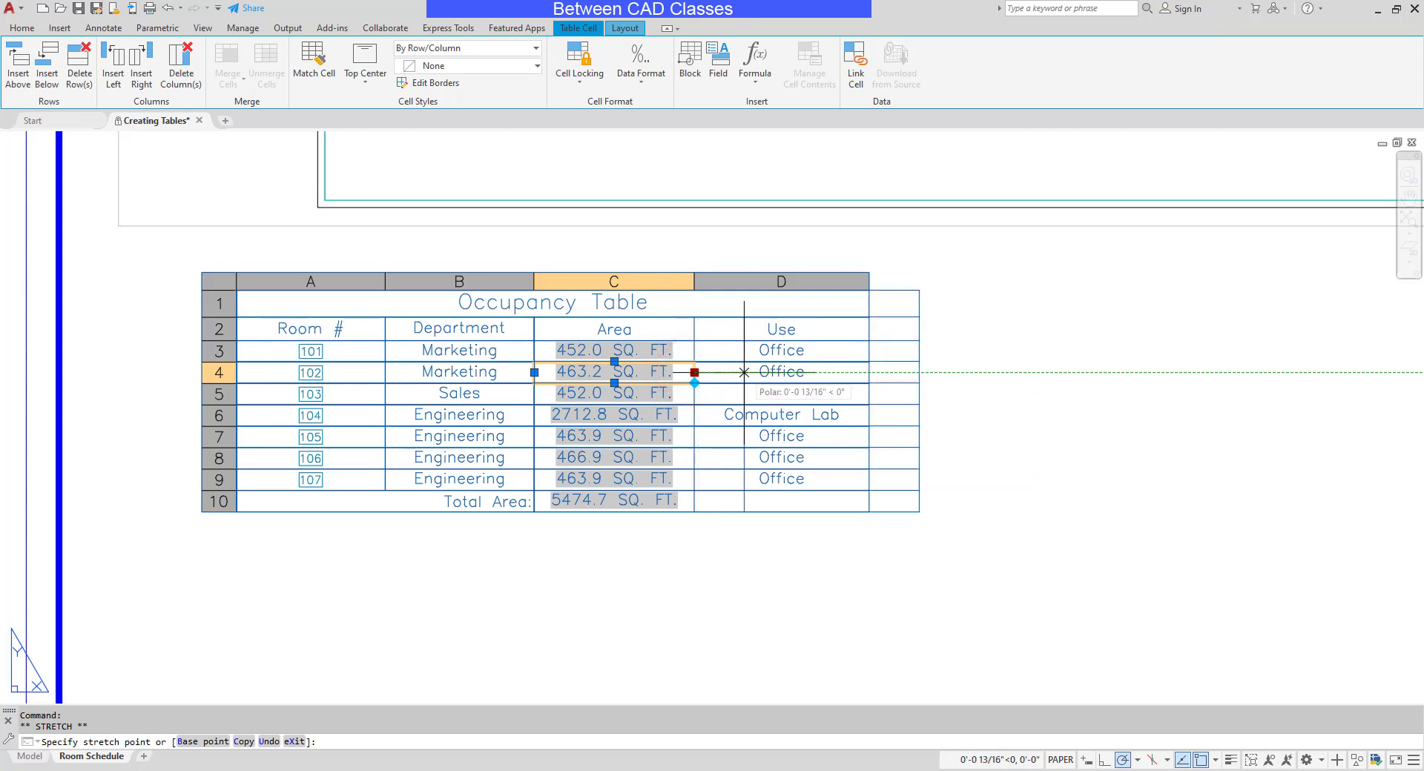
click(727, 372)
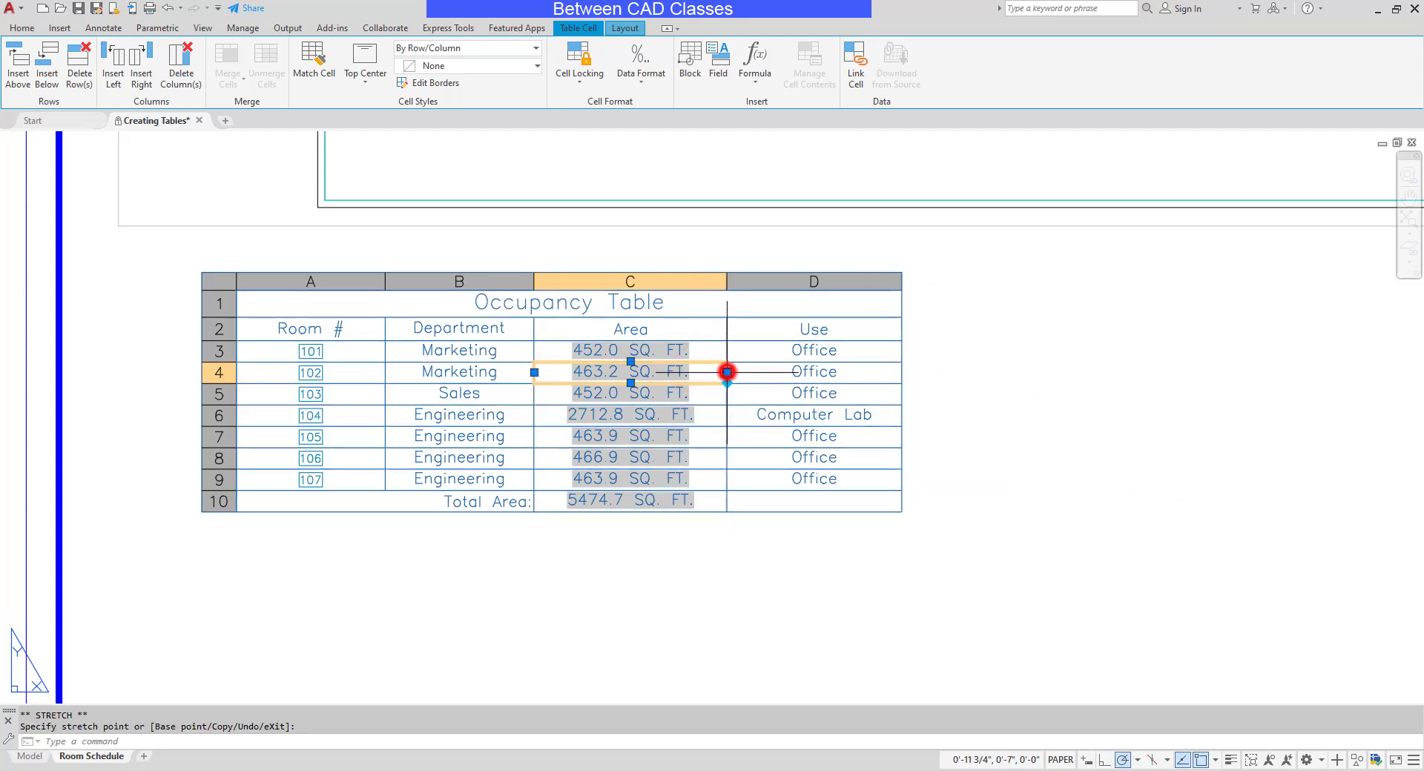
key(ctrl+z)
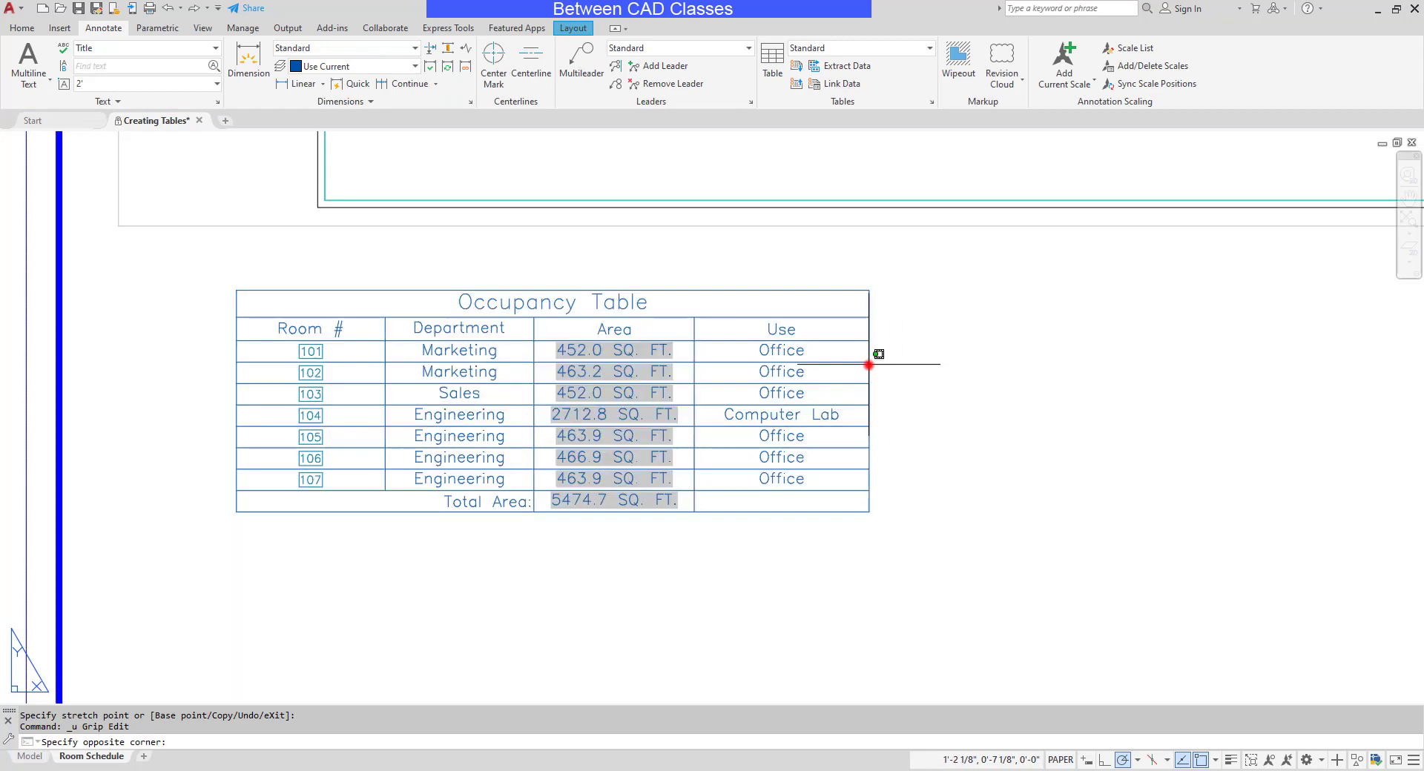
Uniformly stretch the whole table's width and height from its lower corner, and undo the stretch.
click(870, 358)
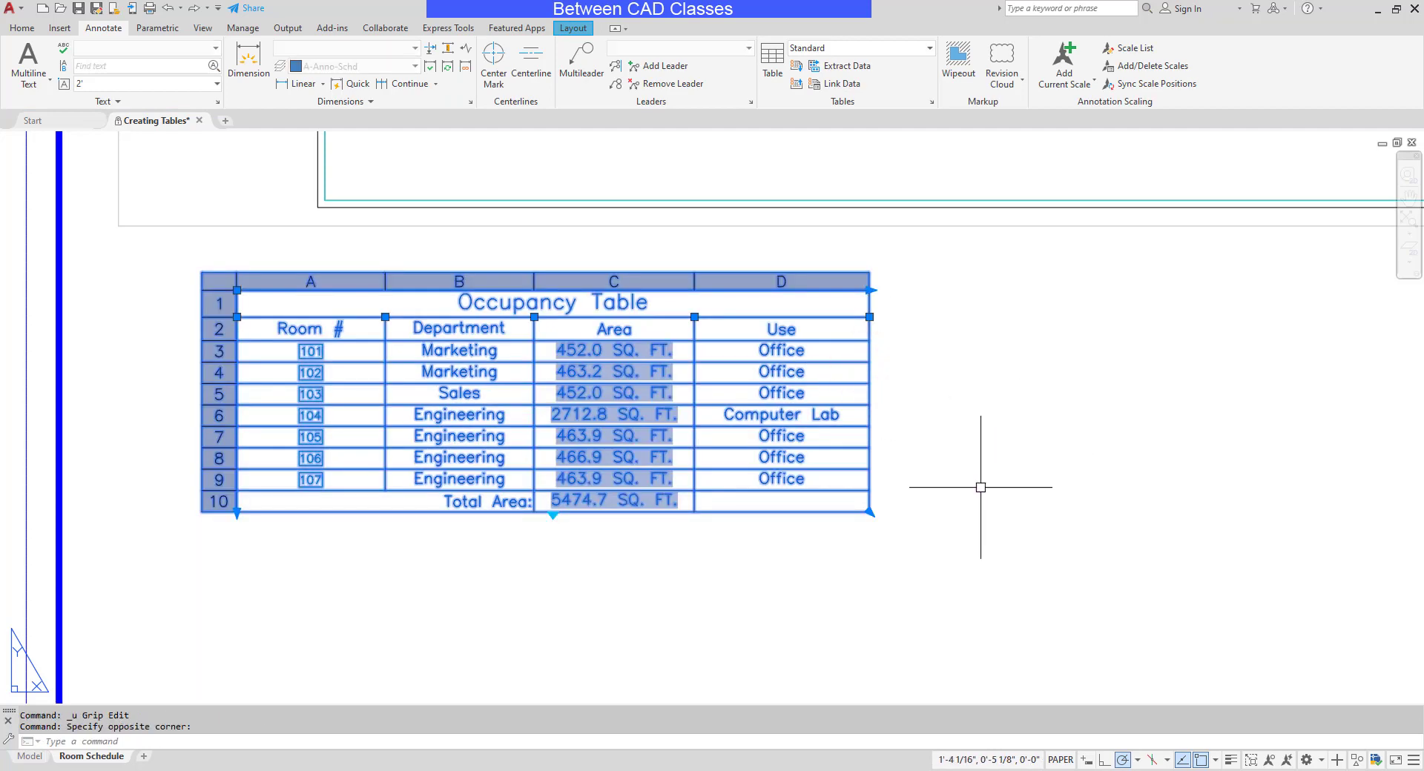
click(870, 512)
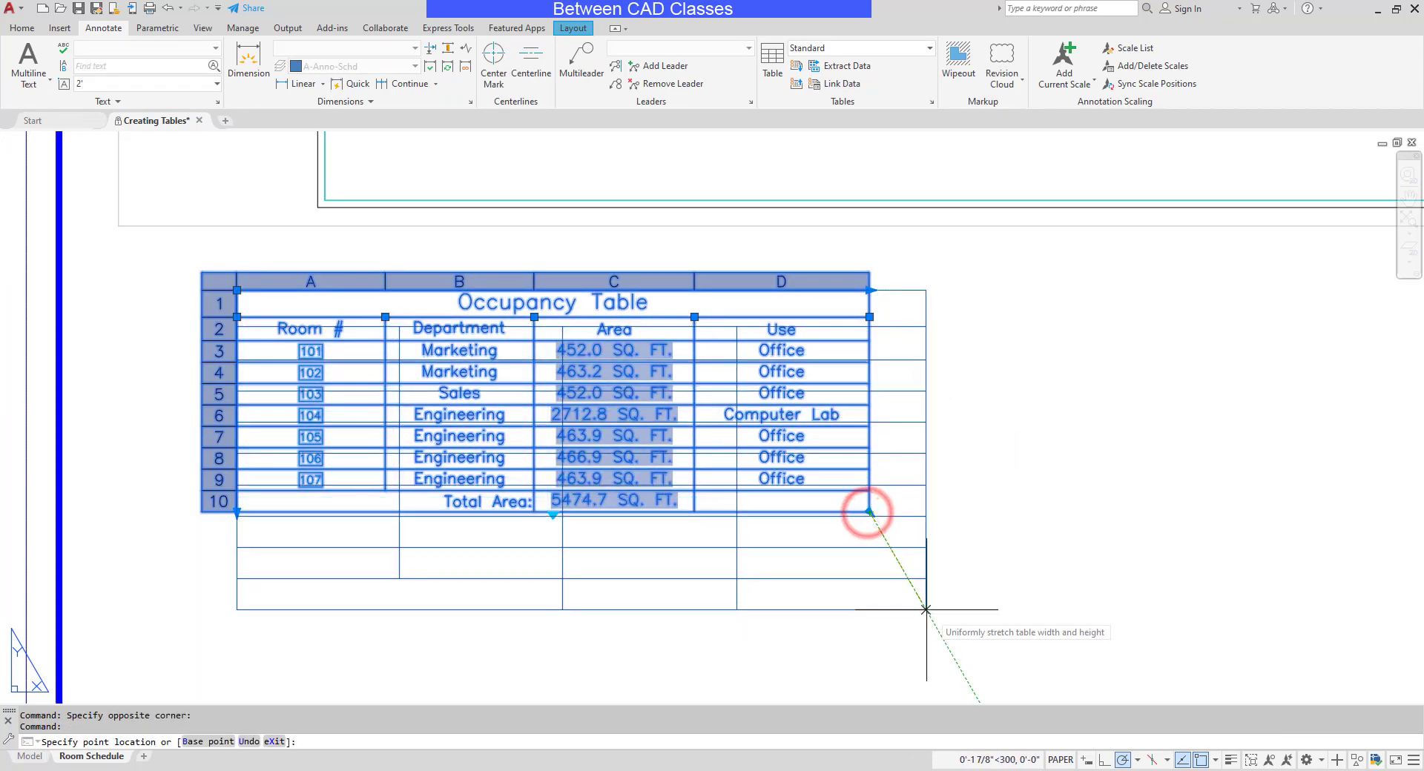
click(995, 636)
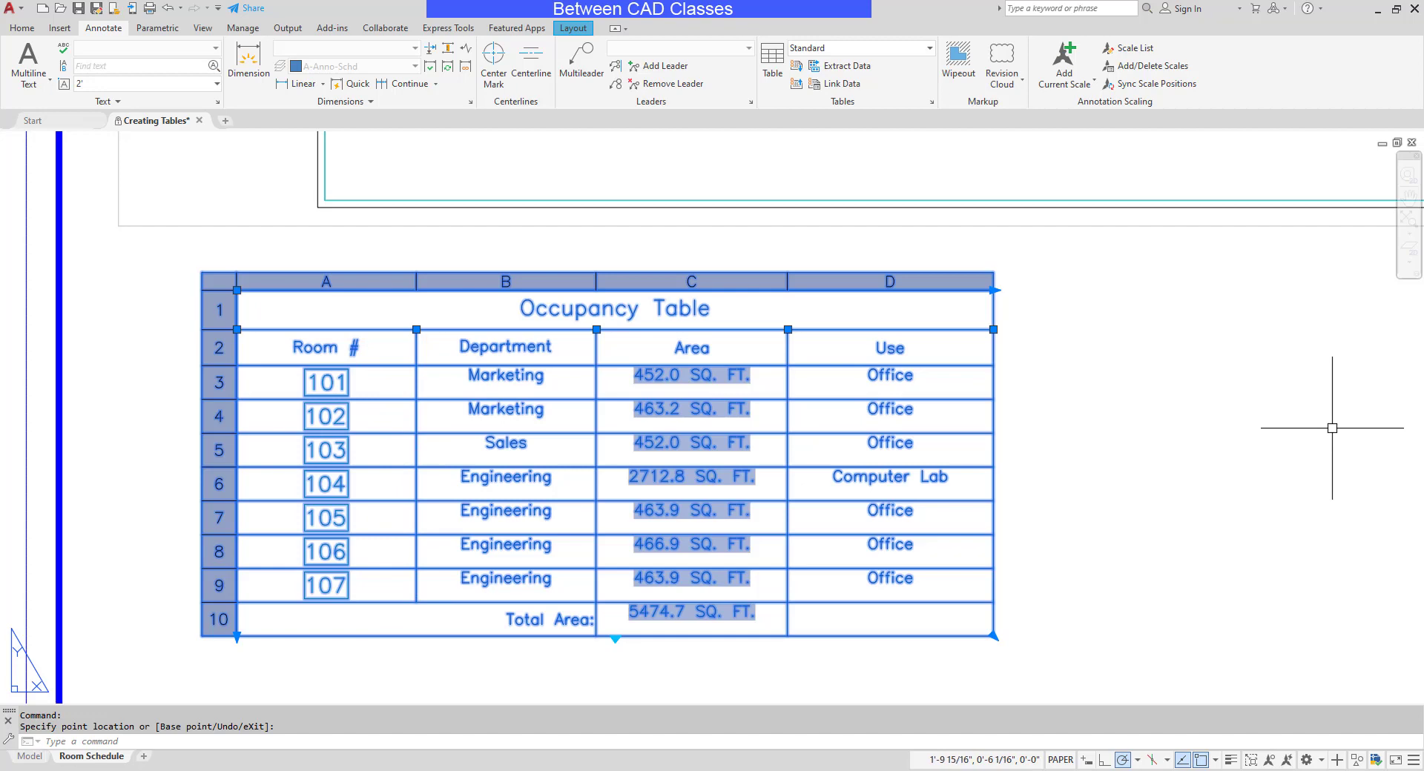
key(ctrl+z)
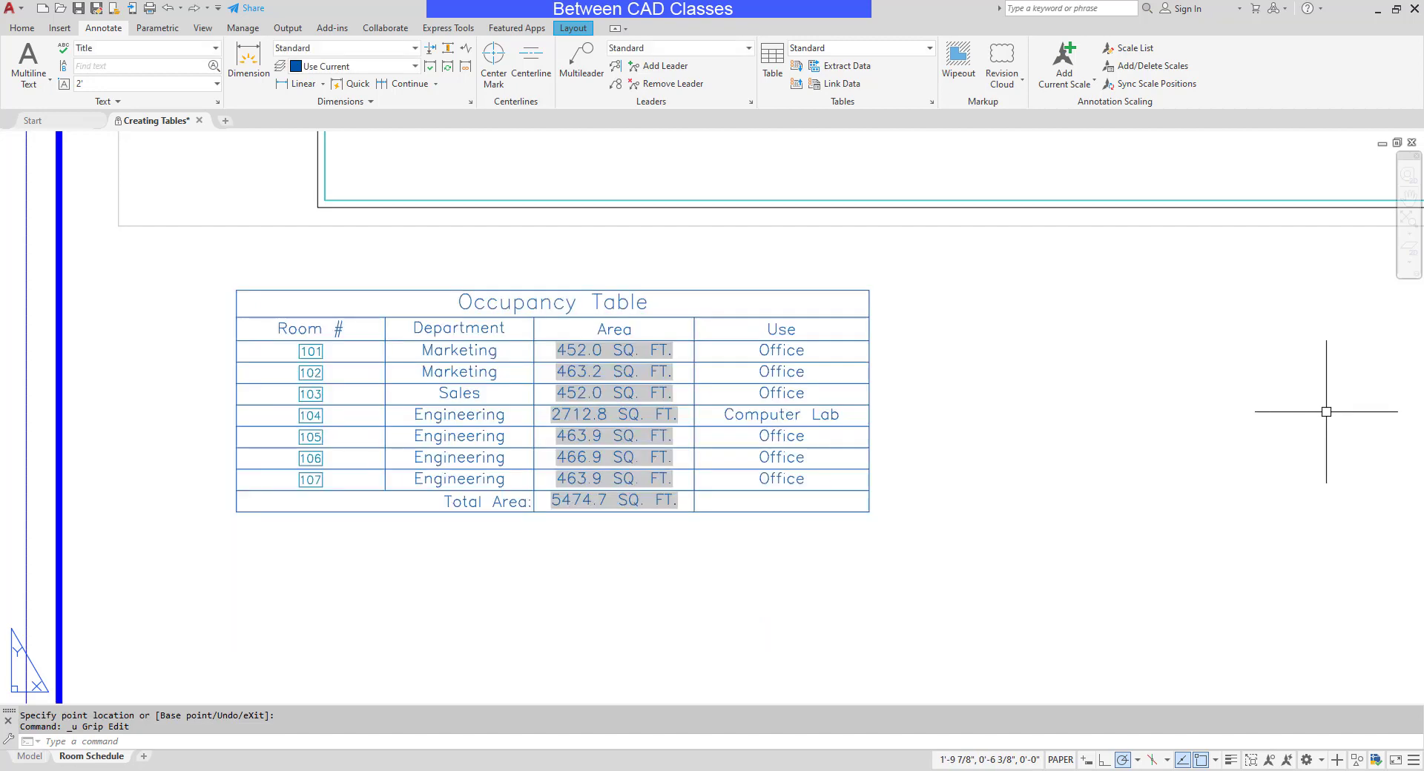
Break the table below row 4 so the remaining rows continue in side-by-side sections, and undo the break.
click(869, 475)
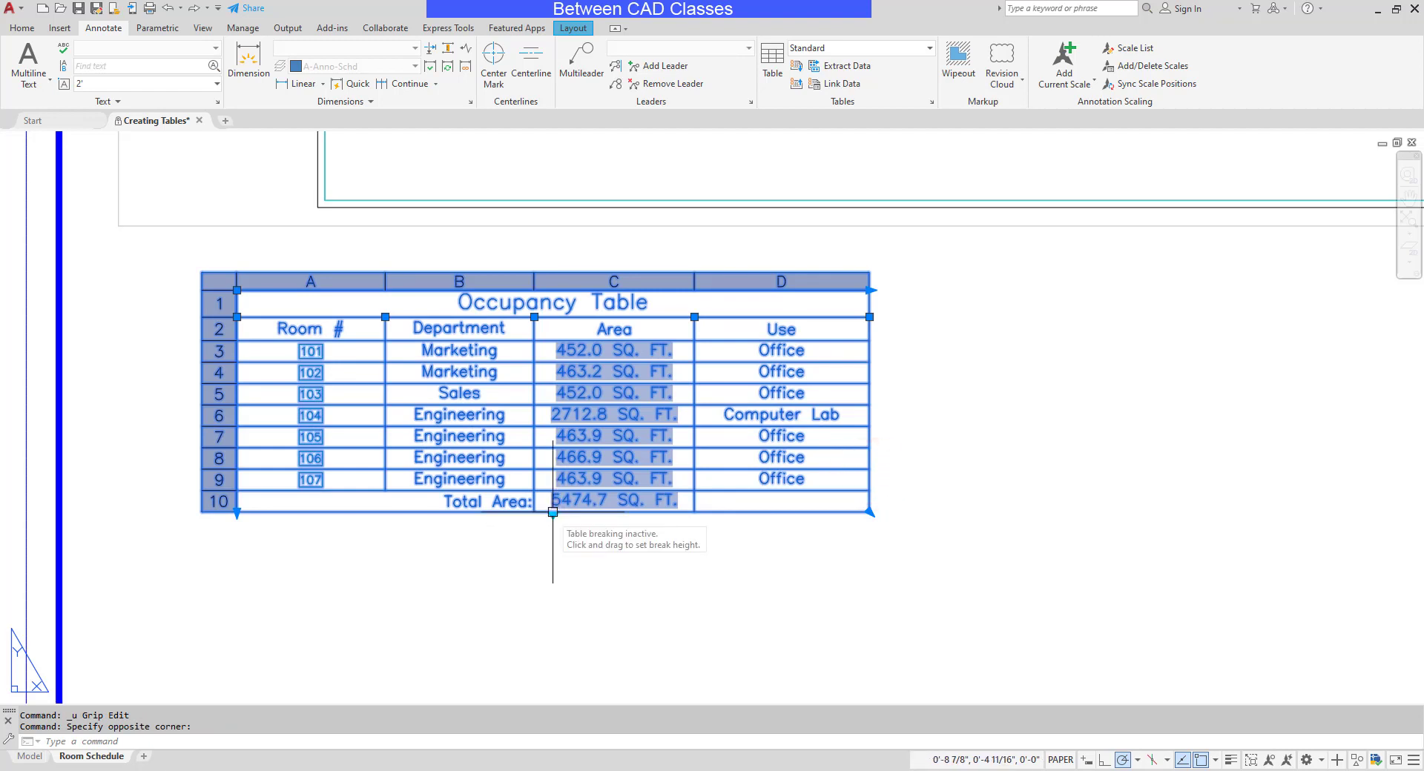
click(552, 512)
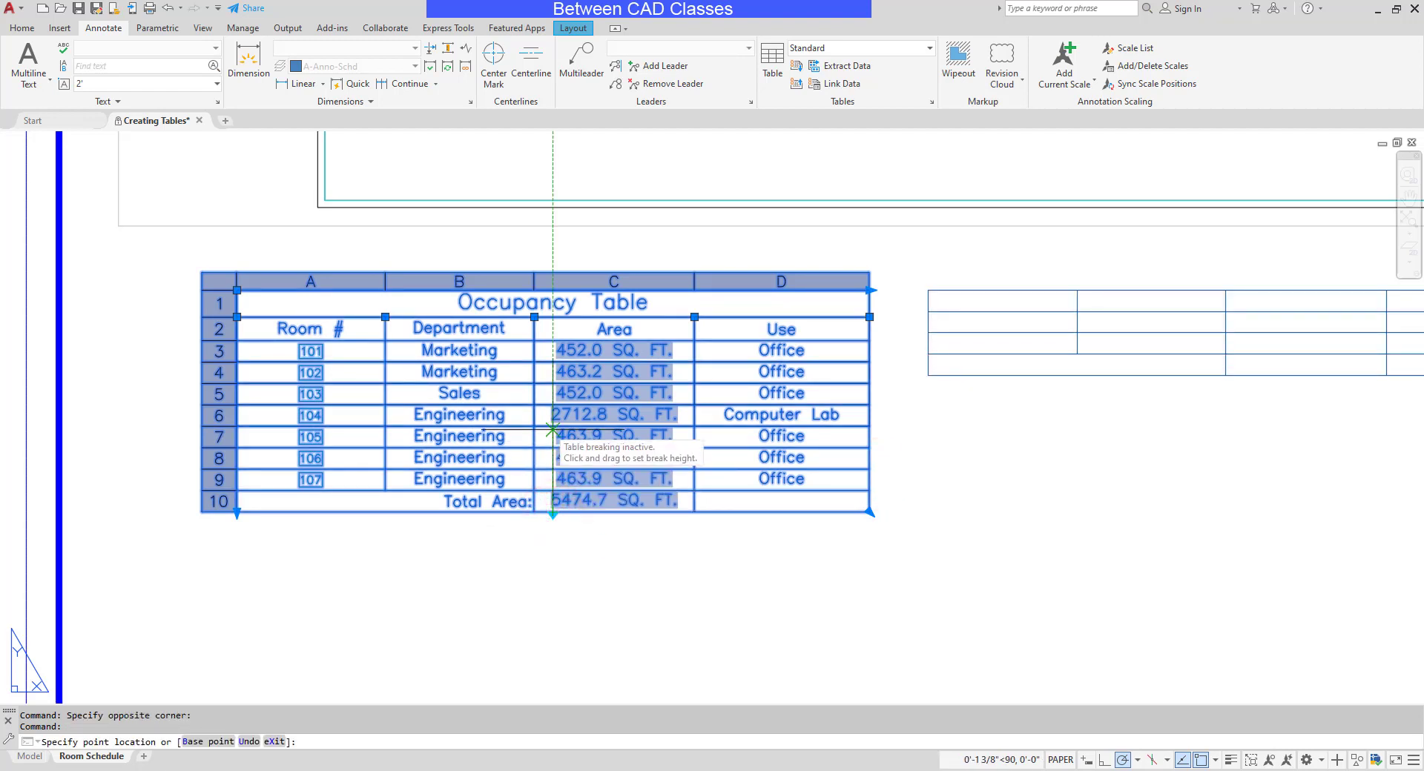
click(539, 398)
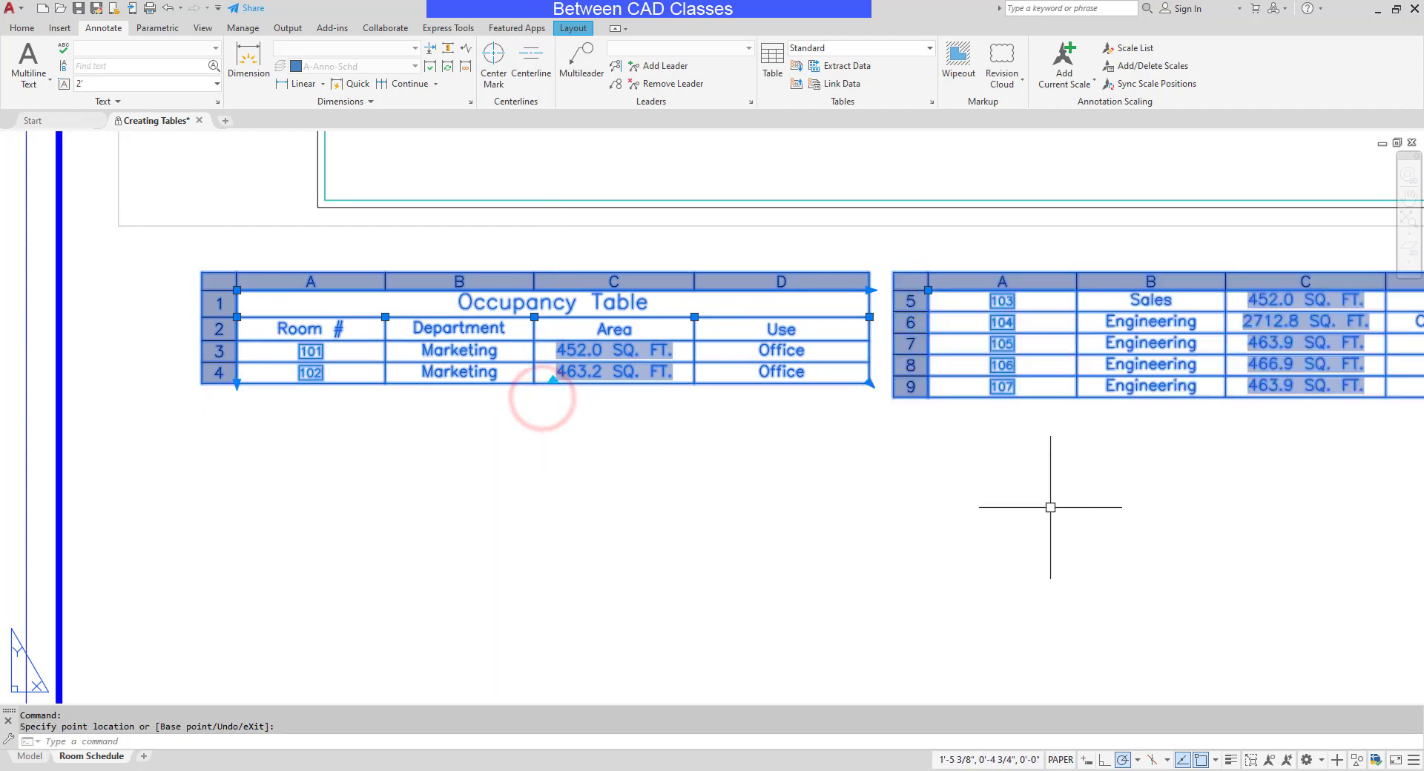
middle_drag(1053, 506, 795, 505)
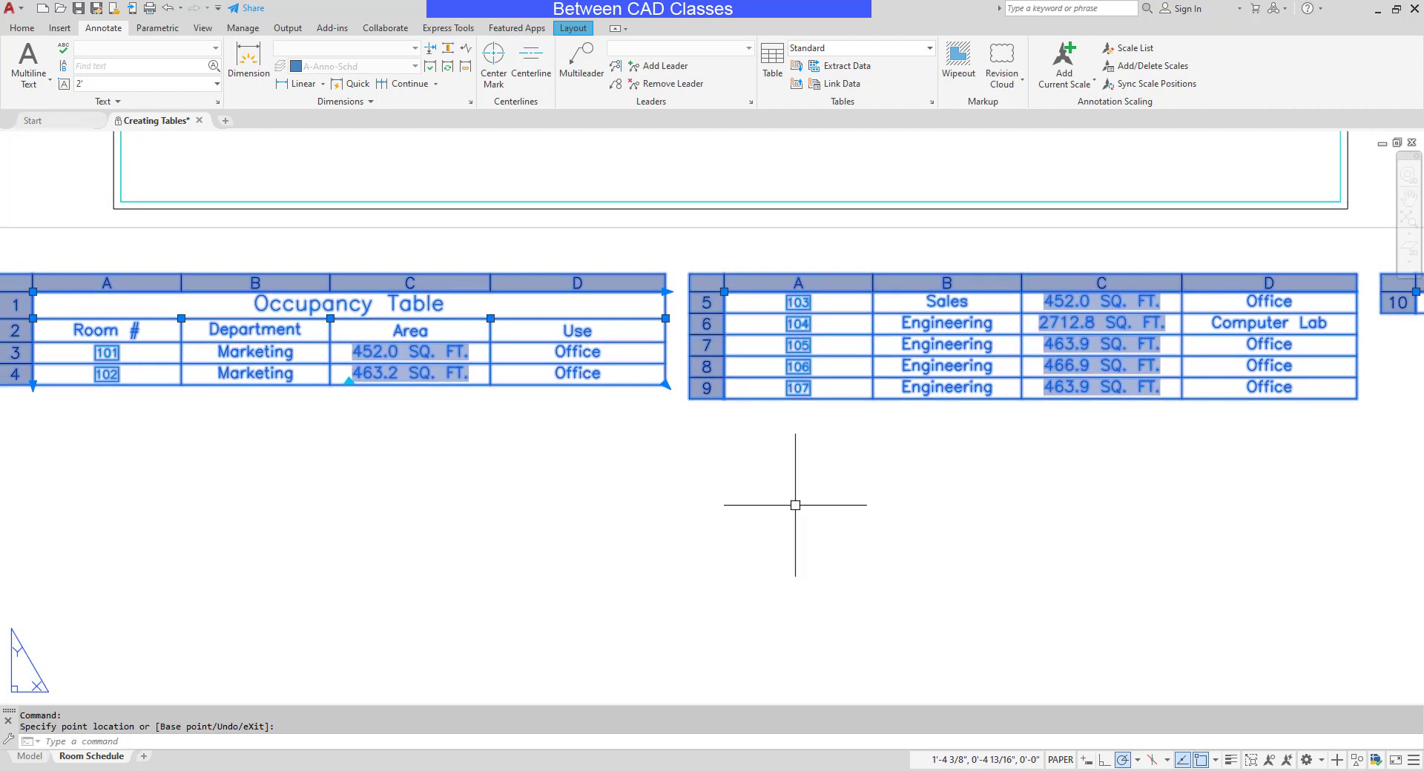
key(ctrl+z)
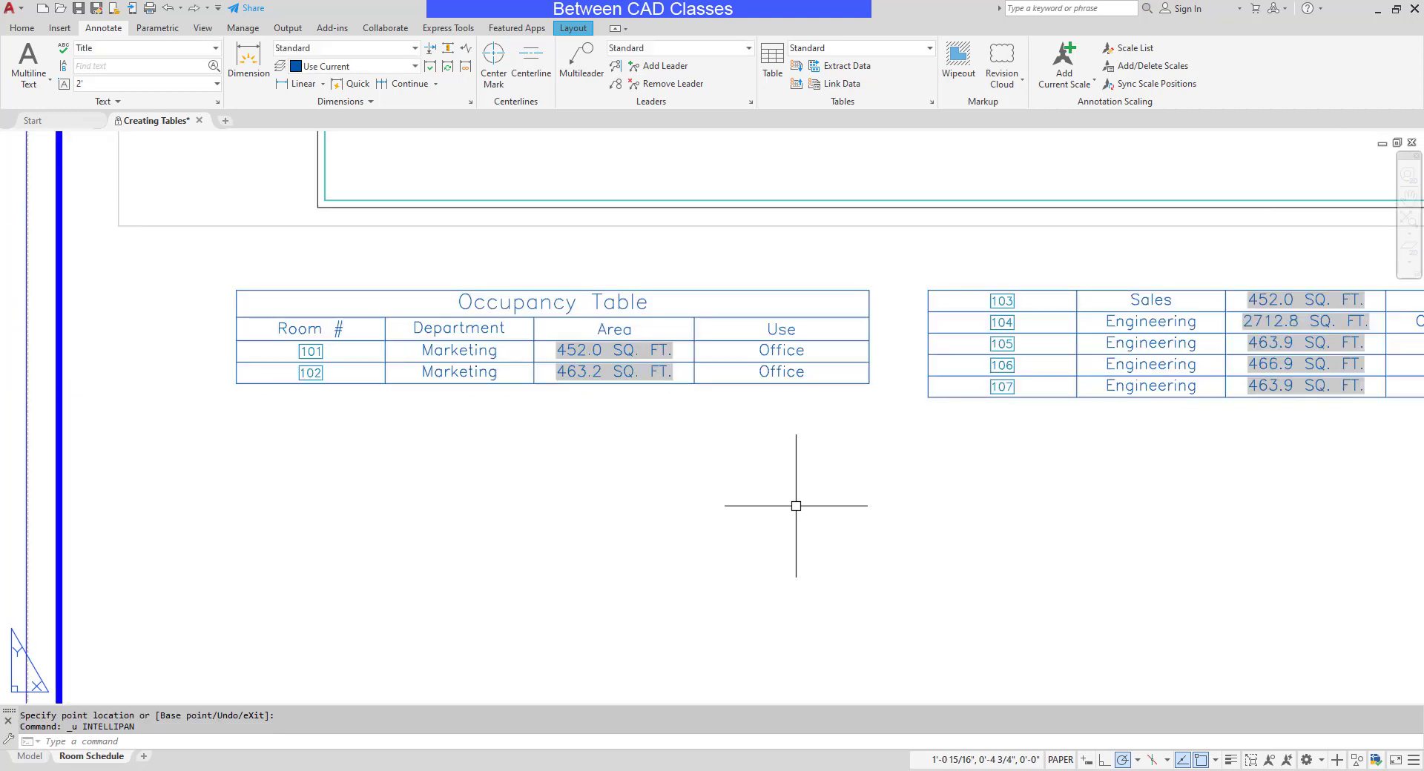
key(ctrl+z)
click(1029, 512)
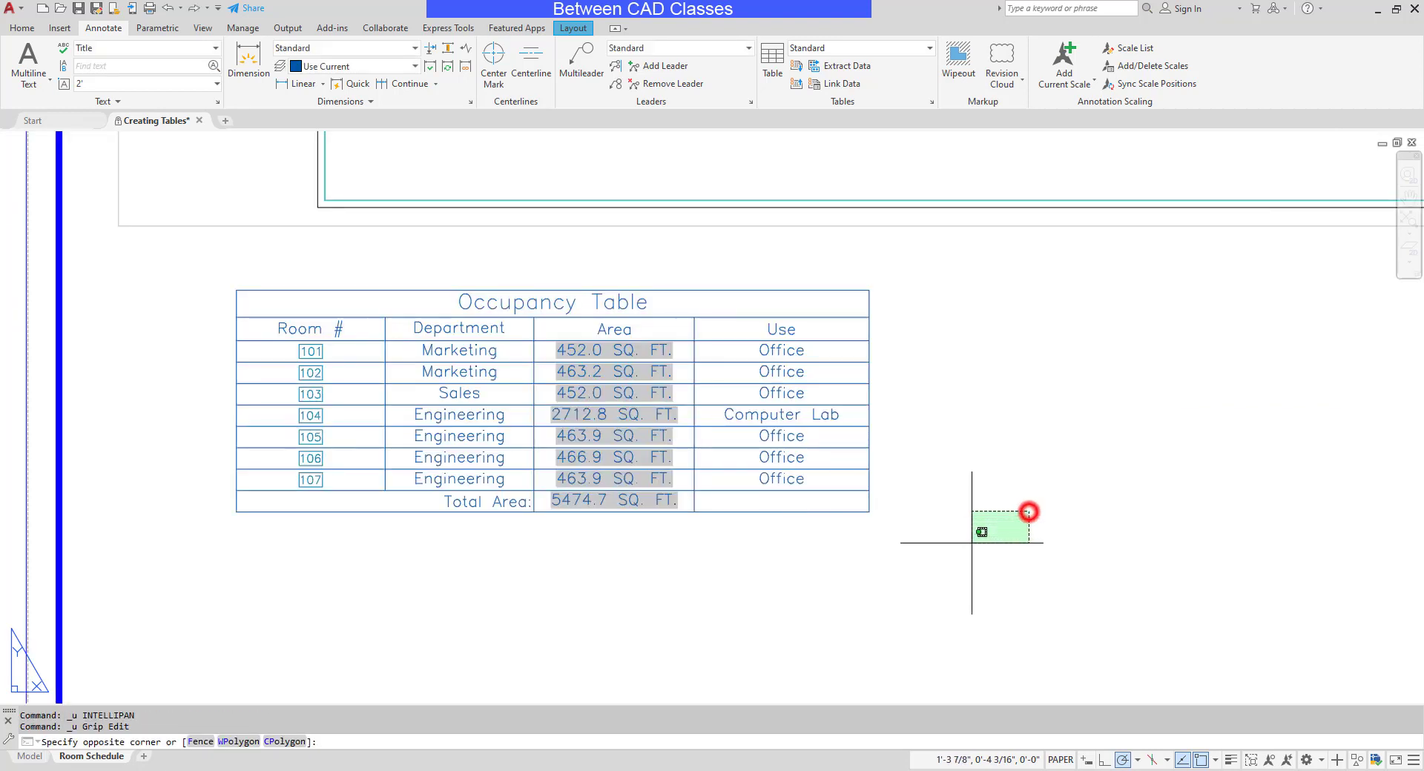
click(972, 546)
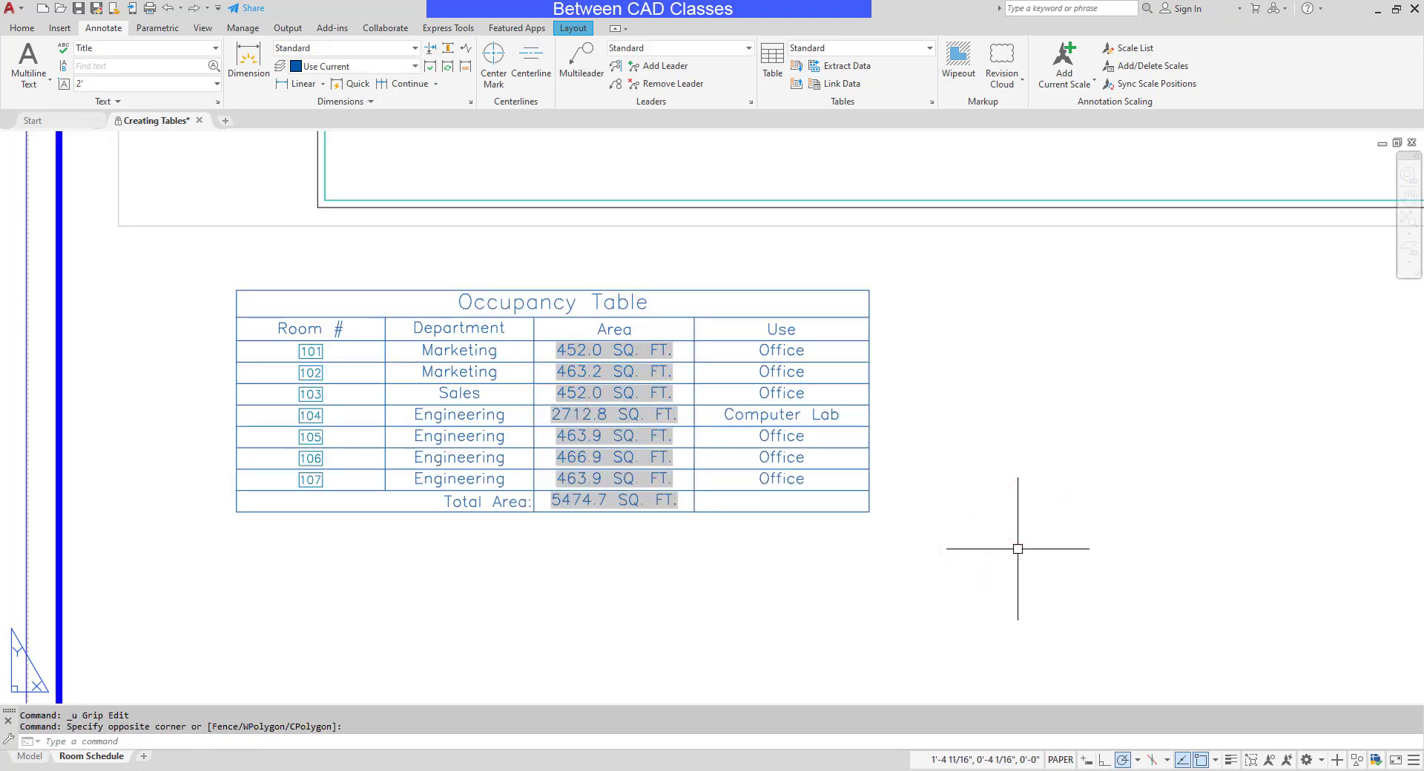